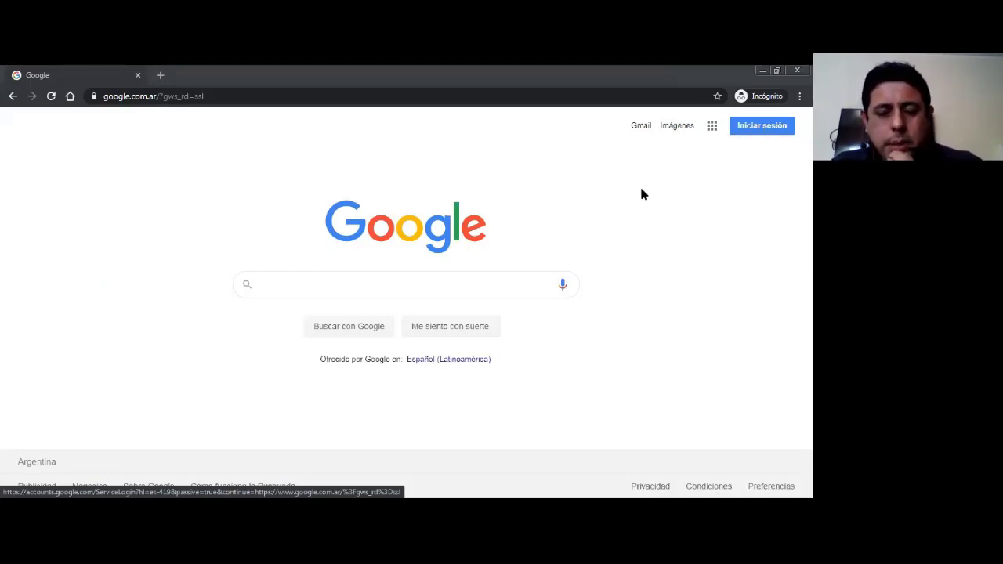
# - Sign in to Google, picking the account's suggested e-mail address and entering its password
pyautogui.click(771, 132)
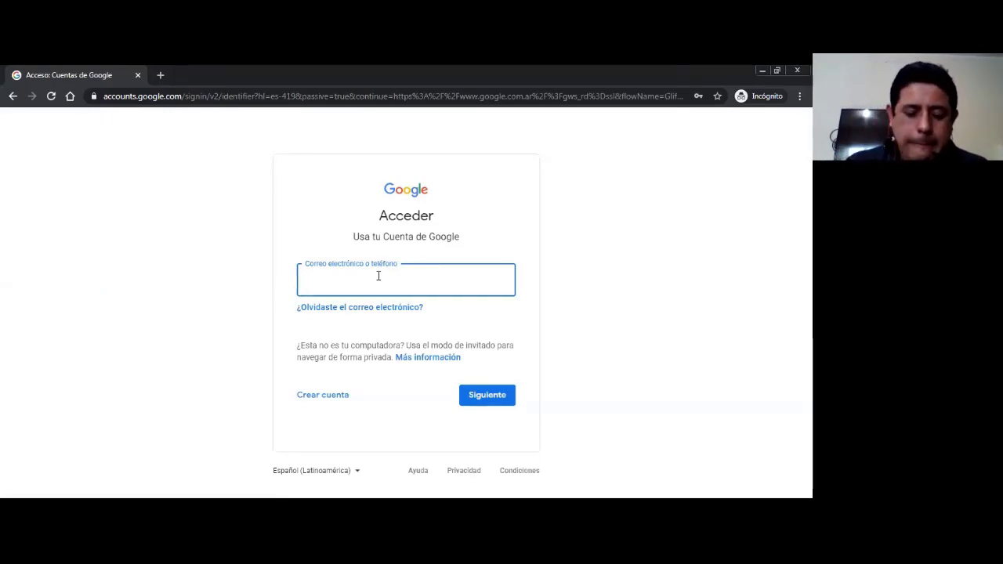
pyautogui.write('leofri')
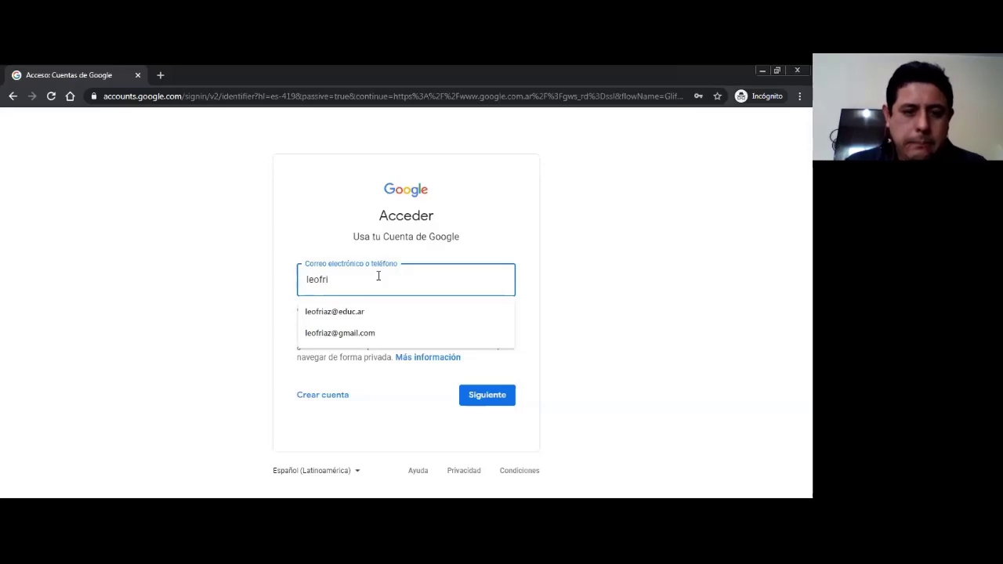
pyautogui.press('Down')
pyautogui.press('Down')
pyautogui.press('Return')
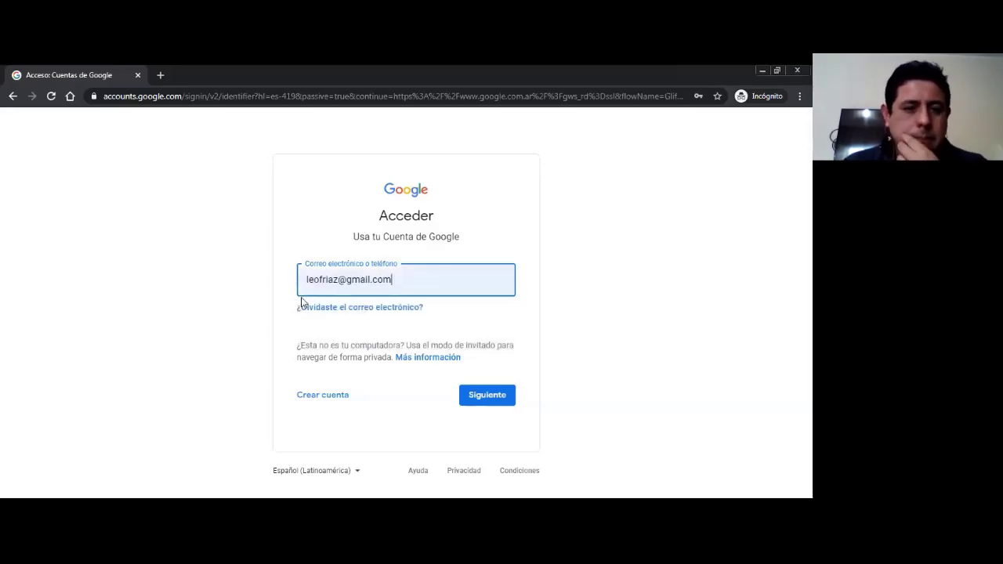
pyautogui.click(561, 278)
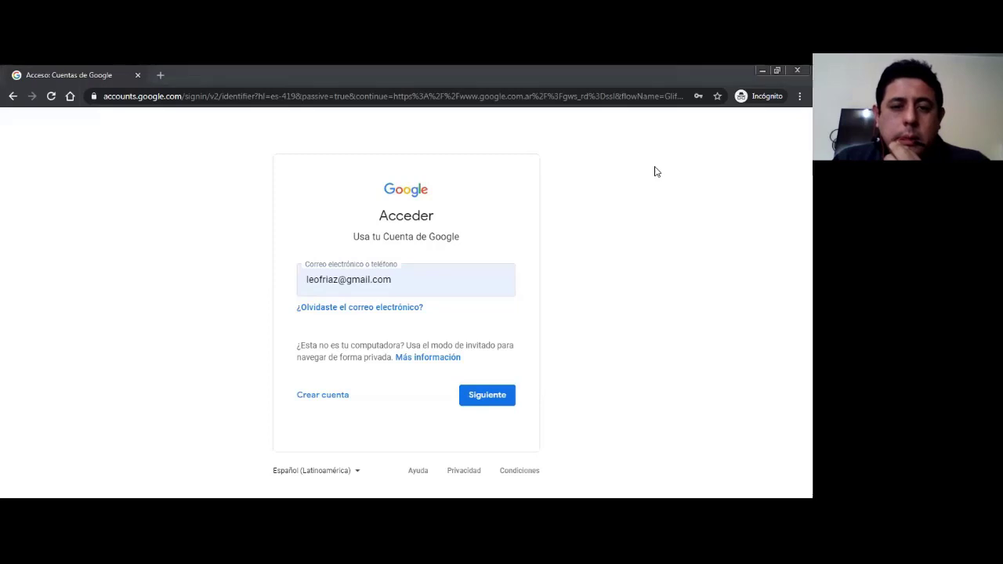
pyautogui.click(489, 396)
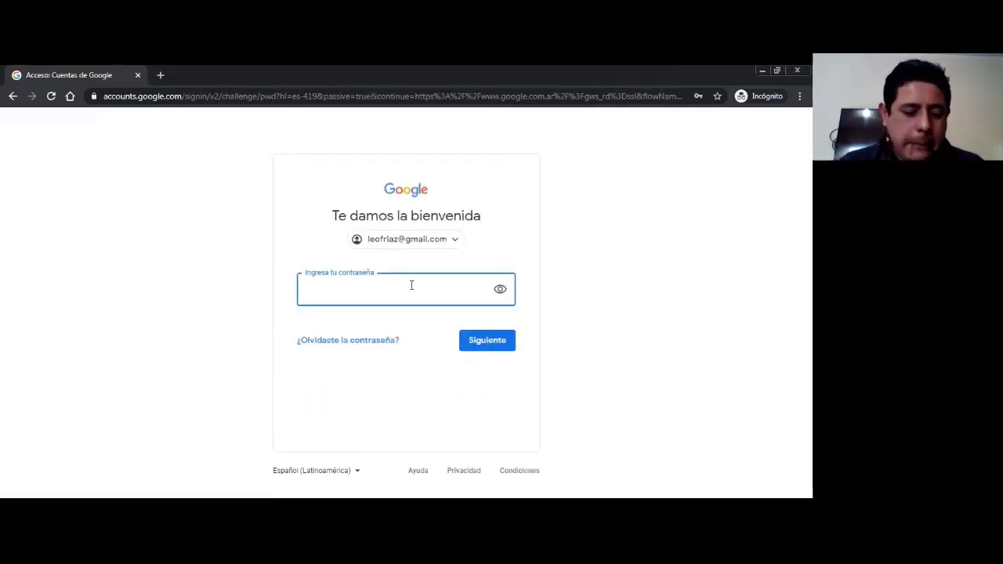
pyautogui.write('••')
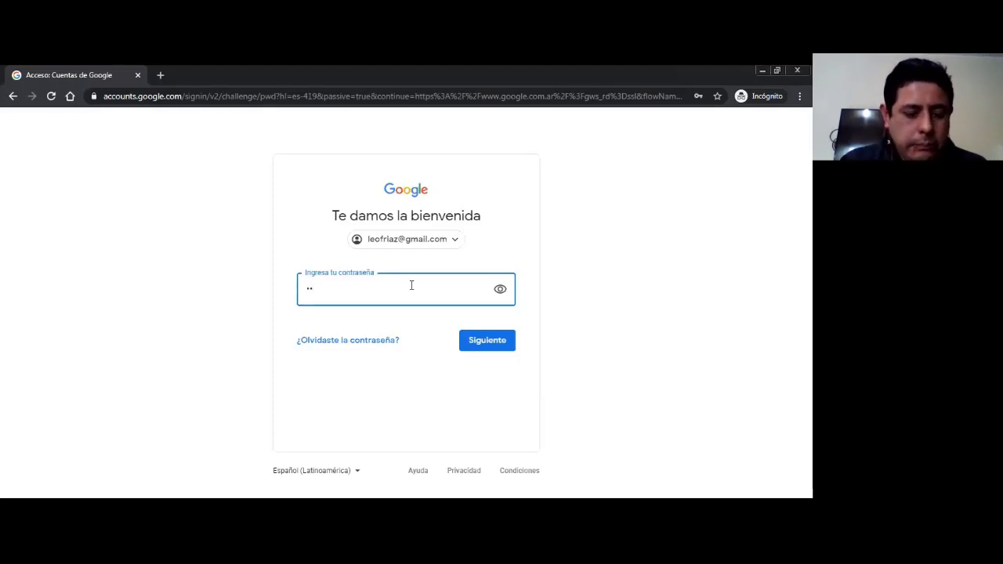
pyautogui.write('••••••')
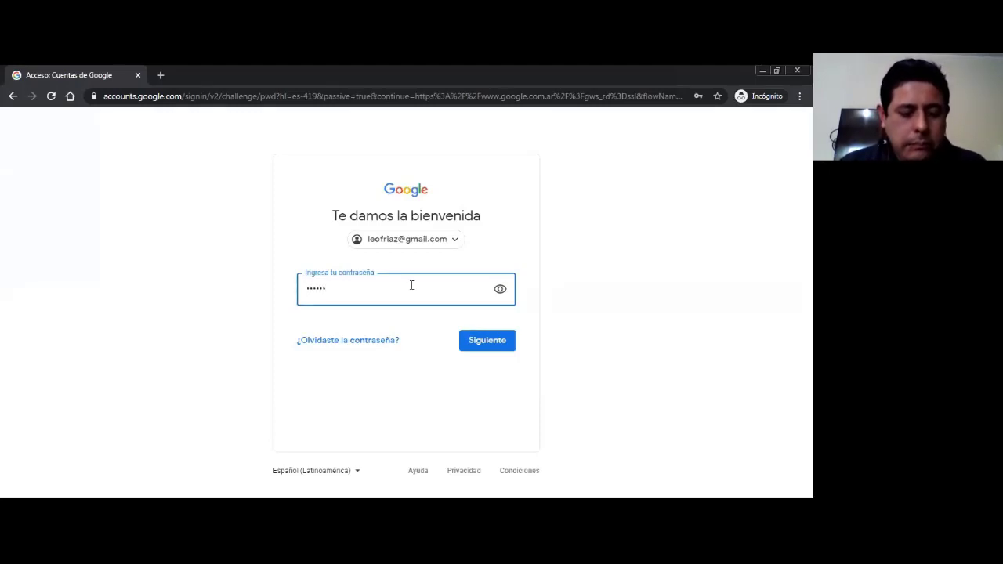
pyautogui.write('••')
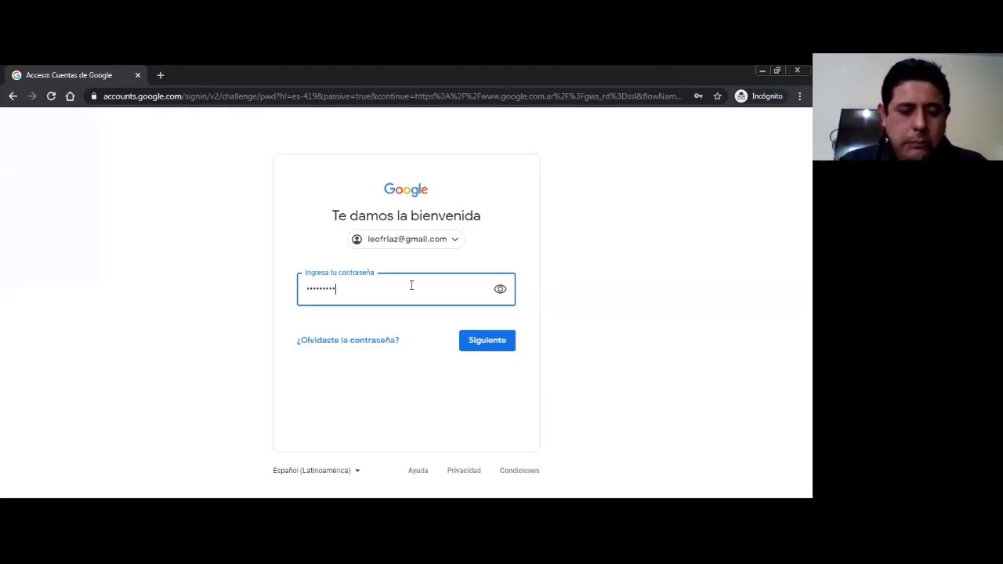
pyautogui.click(488, 343)
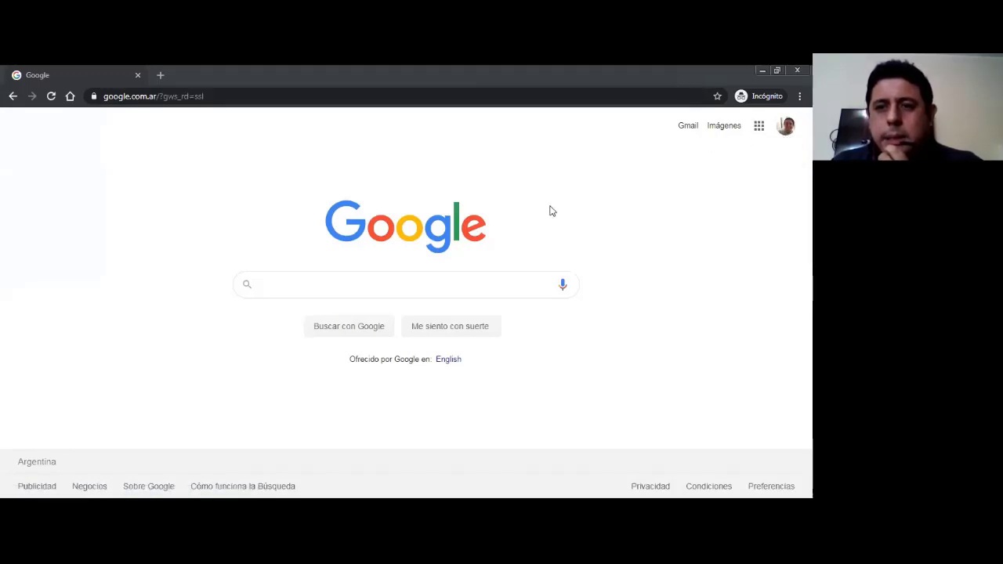
# - Open the Google apps grid from the signed-in Google home page
pyautogui.click(759, 126)
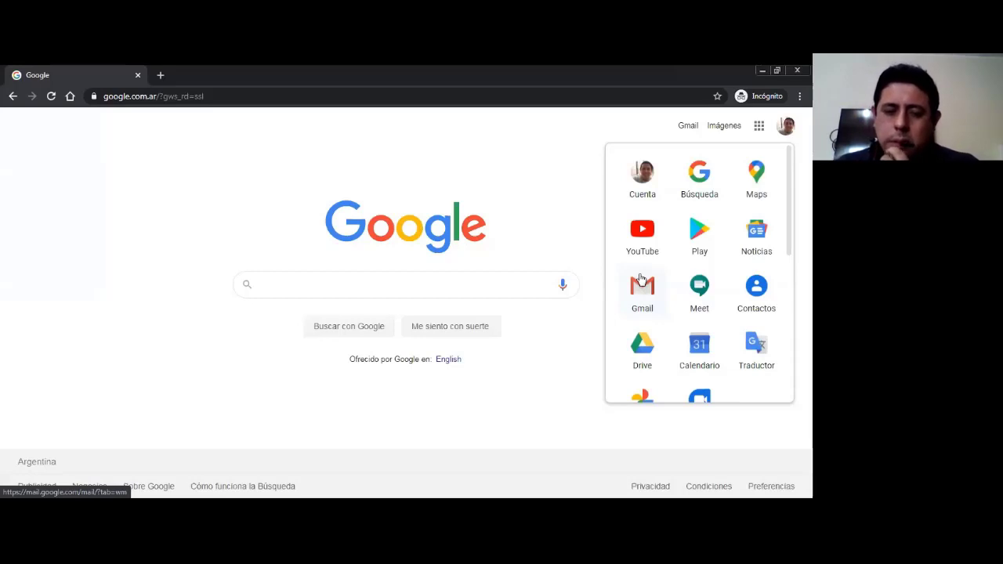
# - Open Google Drive and scroll through Mi unidad, ending back at the top
pyautogui.click(643, 348)
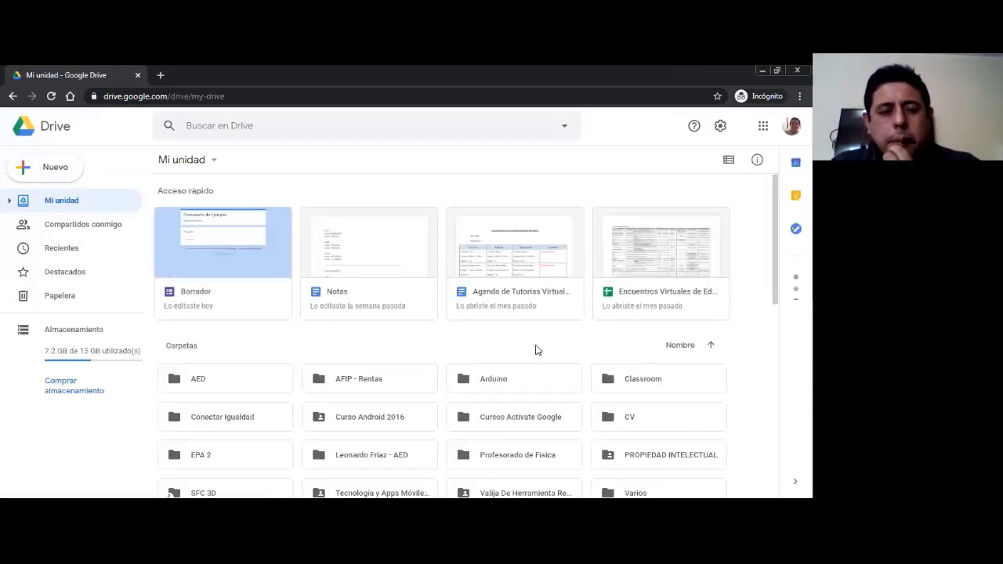
pyautogui.scroll(-2, 536, 350)
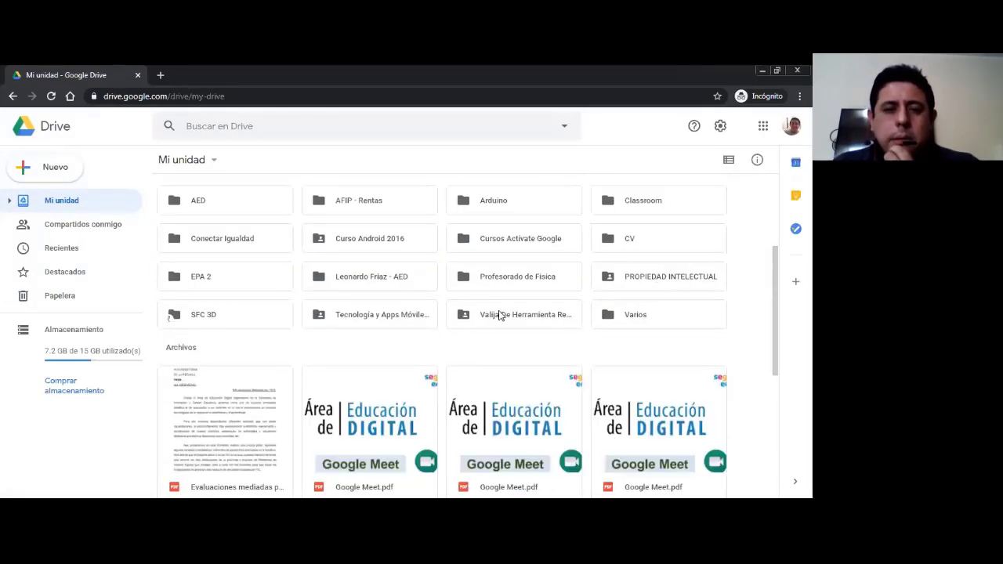
pyautogui.scroll(1, 500, 315)
pyautogui.scroll(1, 500, 315)
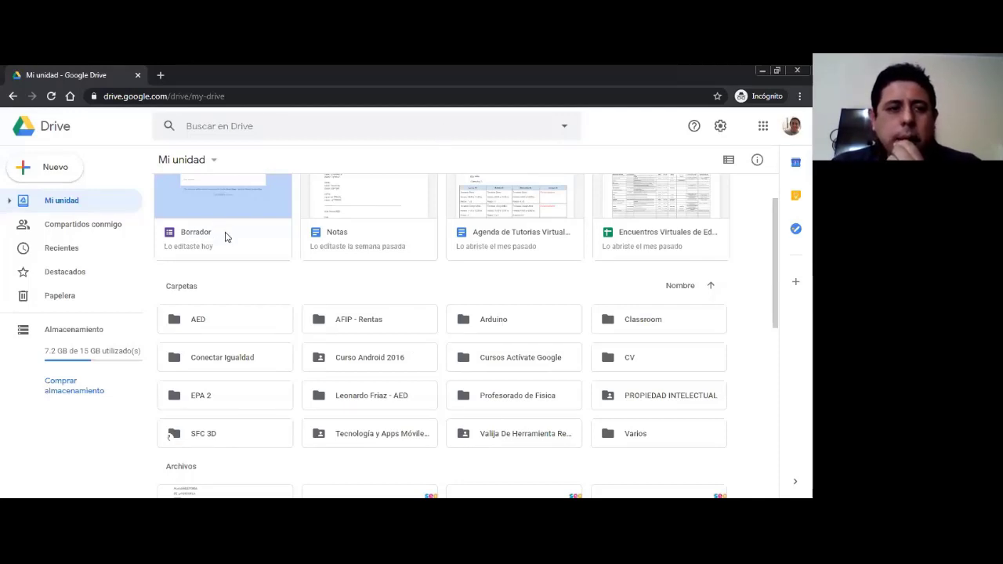
pyautogui.scroll(1, 239, 259)
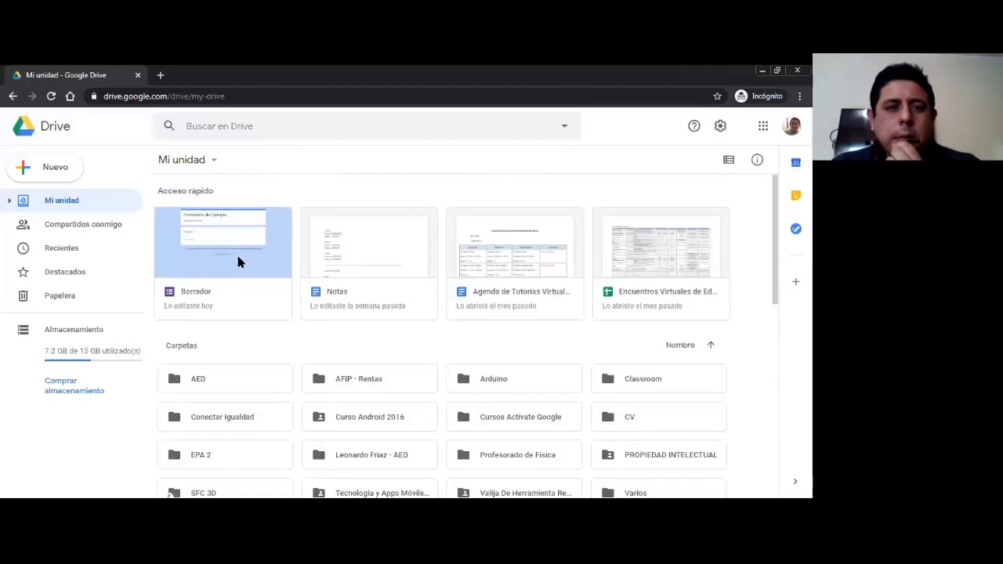
pyautogui.scroll(-2, 239, 263)
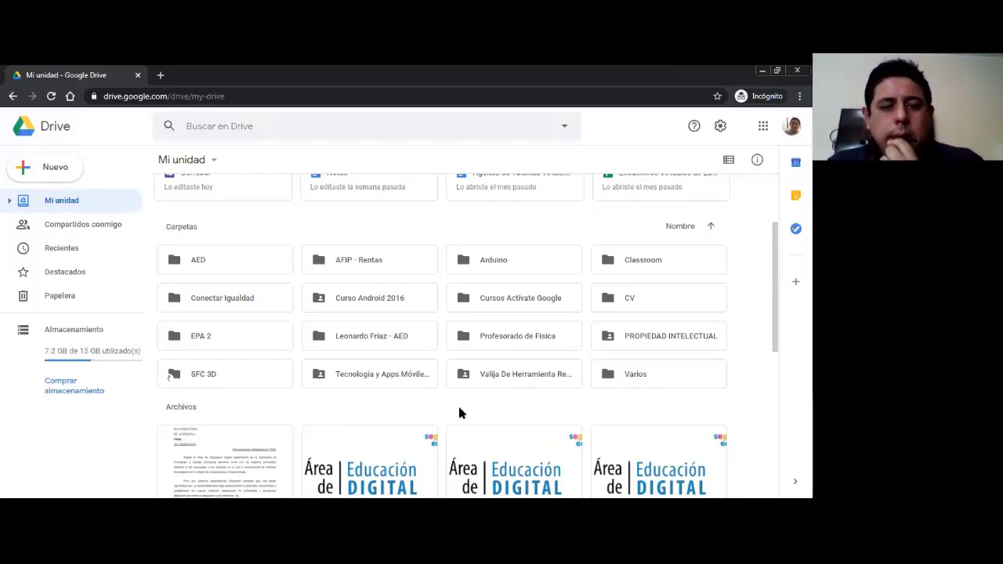
pyautogui.scroll(-1, 517, 392)
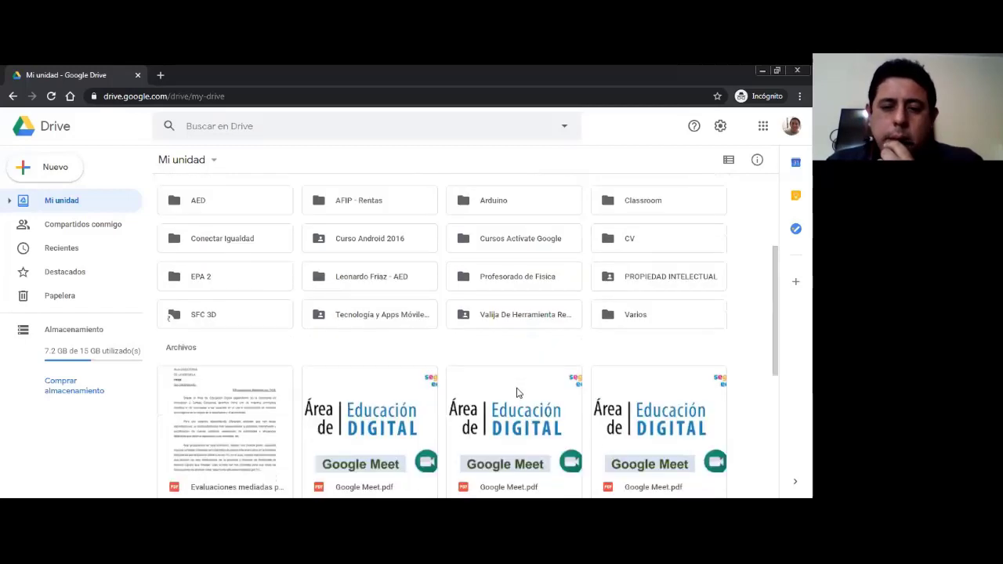
pyautogui.scroll(3, 258, 314)
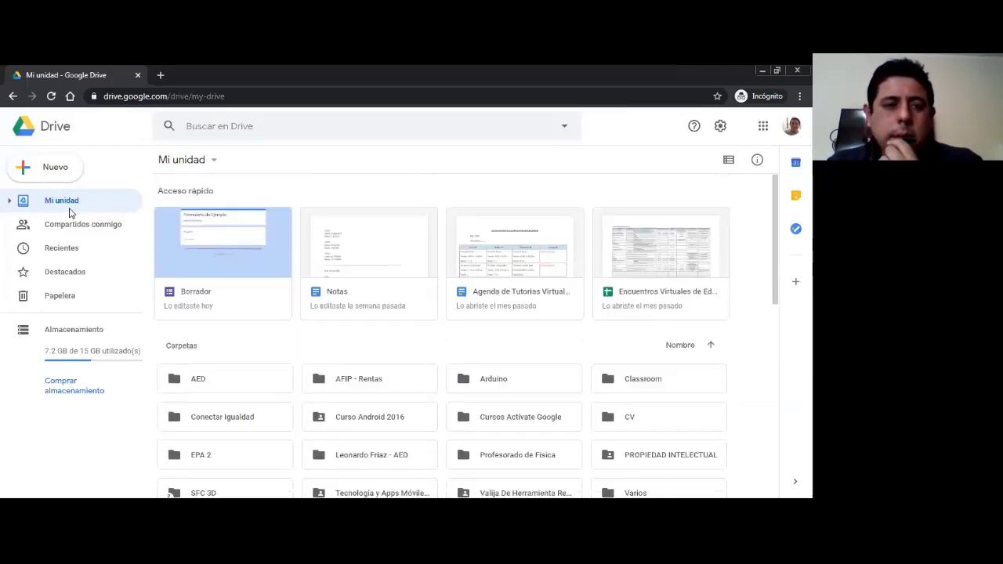
# - Use Nuevo > Carpeta to create a folder named 'Formularios de Google'
pyautogui.click(33, 172)
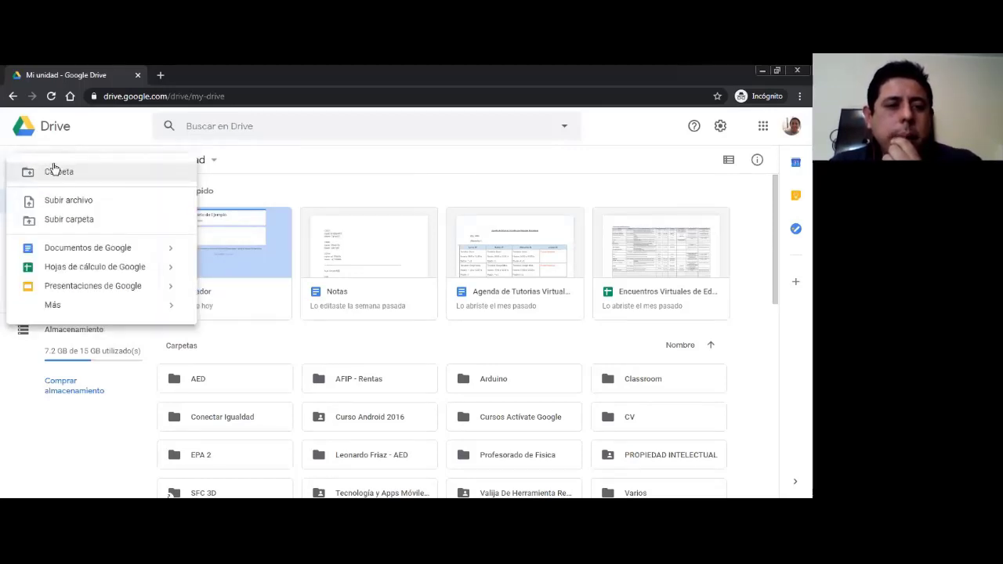
pyautogui.click(61, 176)
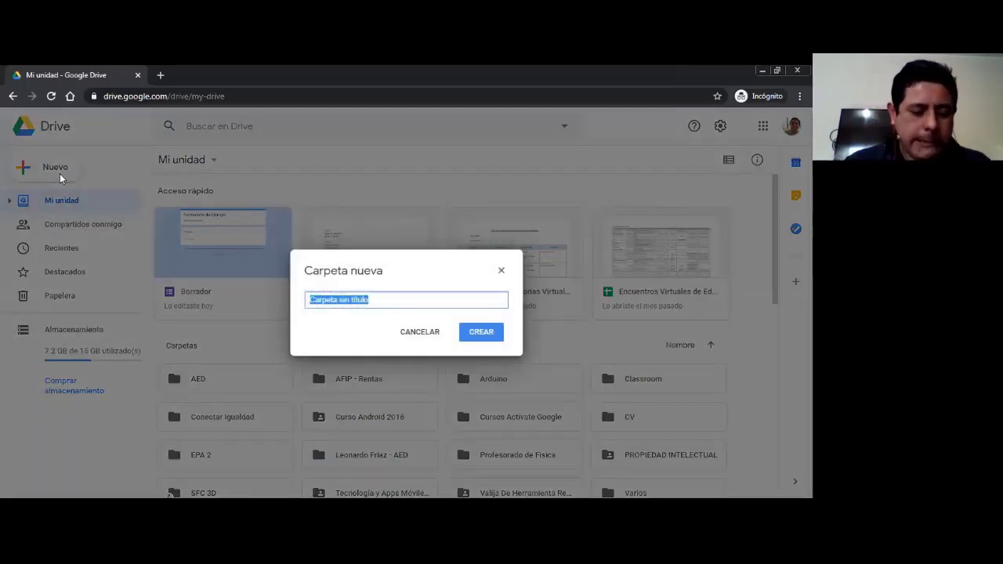
pyautogui.write('For')
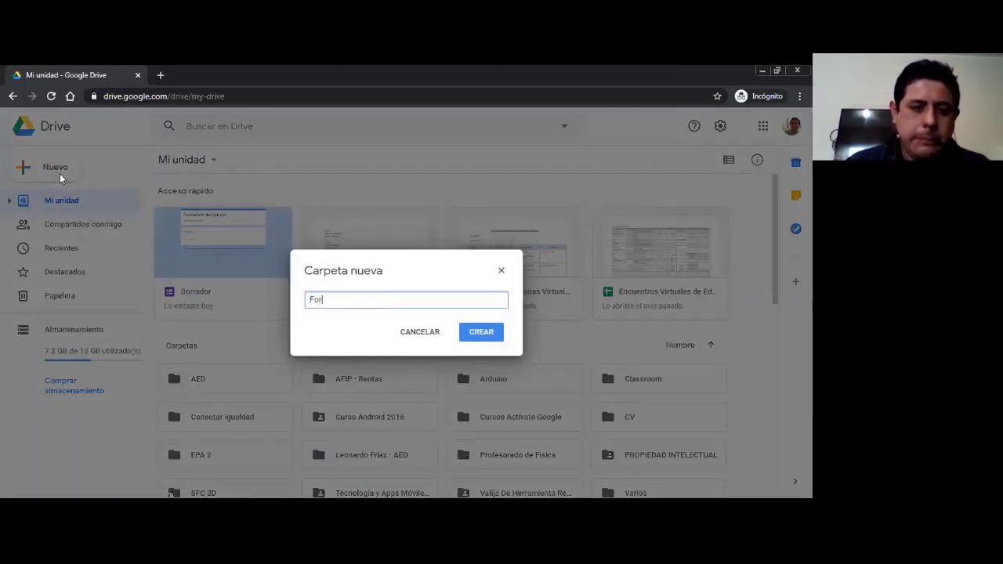
pyautogui.write('mularios')
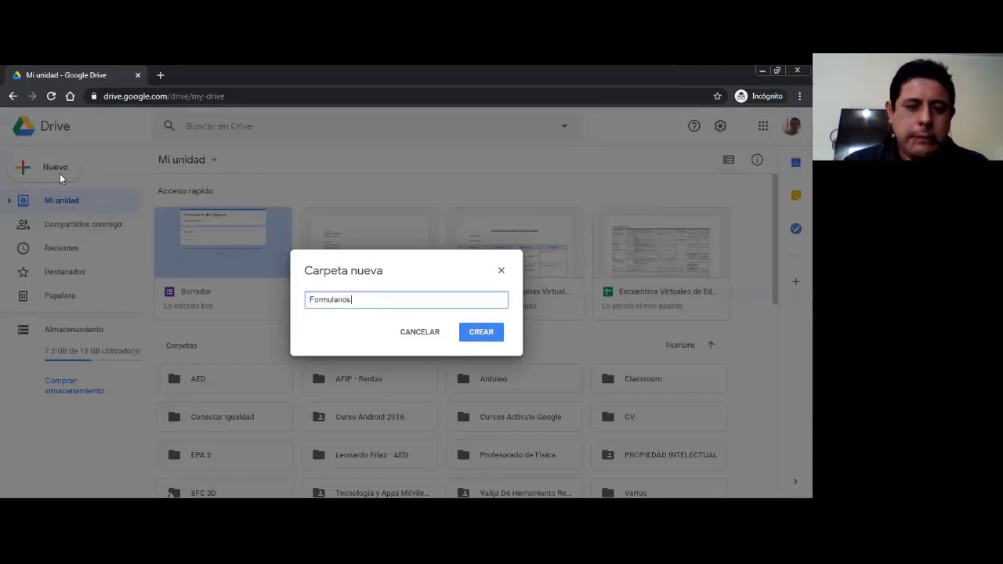
pyautogui.write(' de Google')
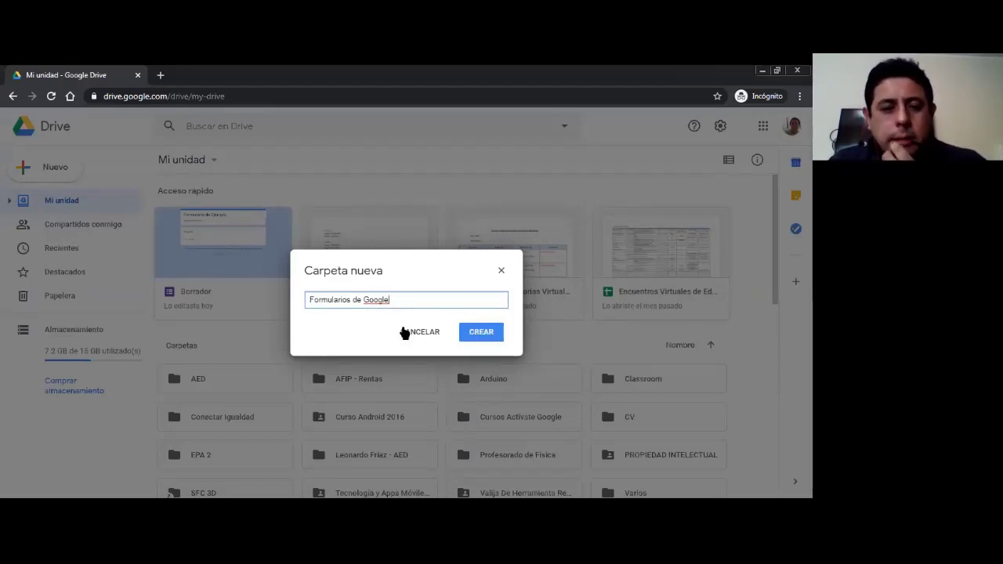
pyautogui.click(483, 334)
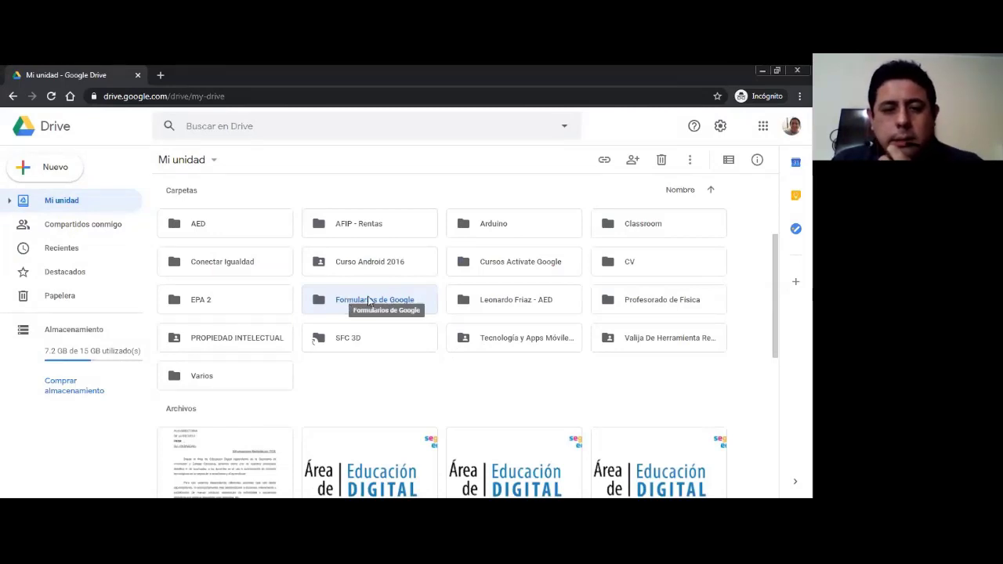
# - Open the 'Formularios de Google' folder from the Mi unidad list
pyautogui.doubleClick(369, 302)
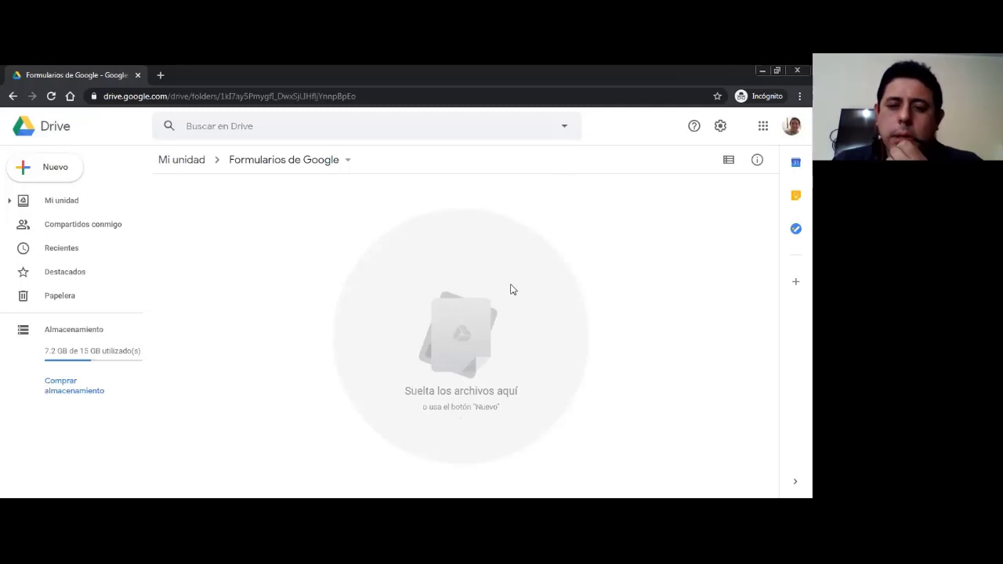
# - Bring up the folder's context menu and expand Más to reveal Formularios de Google
pyautogui.rightClick(225, 198)
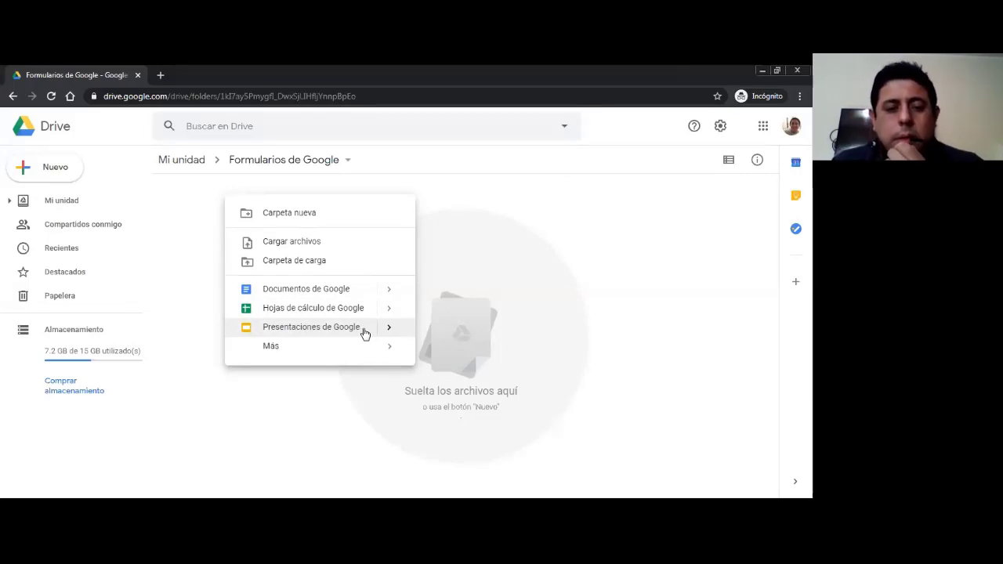
pyautogui.moveTo(281, 350)
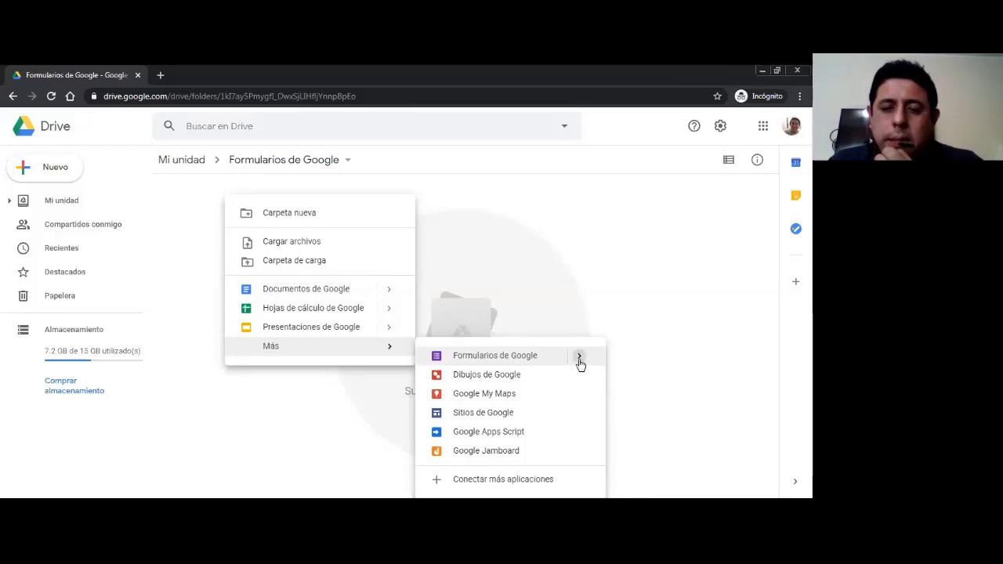
# - Create a form through Formularios de Google > Formulario en blanco
pyautogui.moveTo(579, 362)
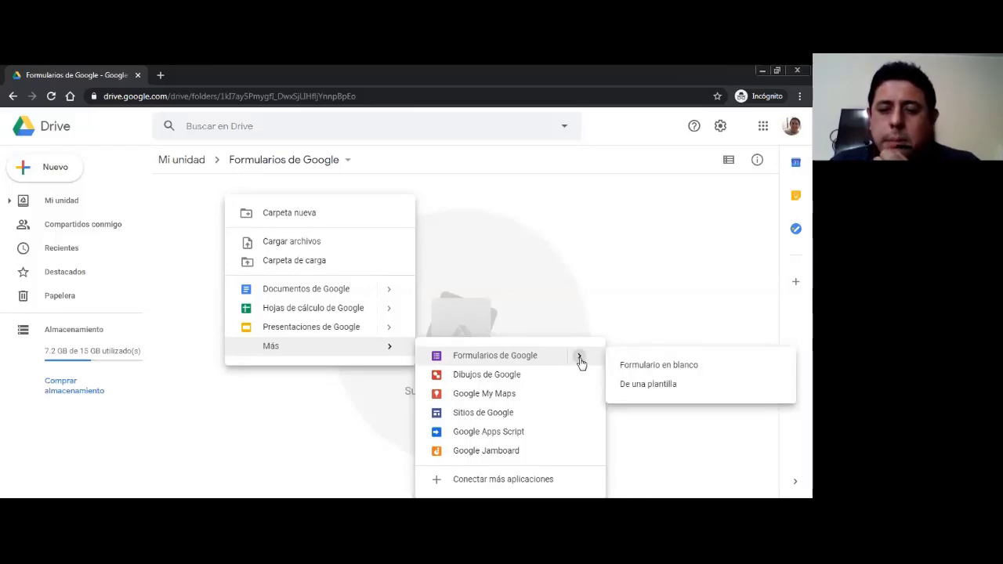
pyautogui.click(633, 367)
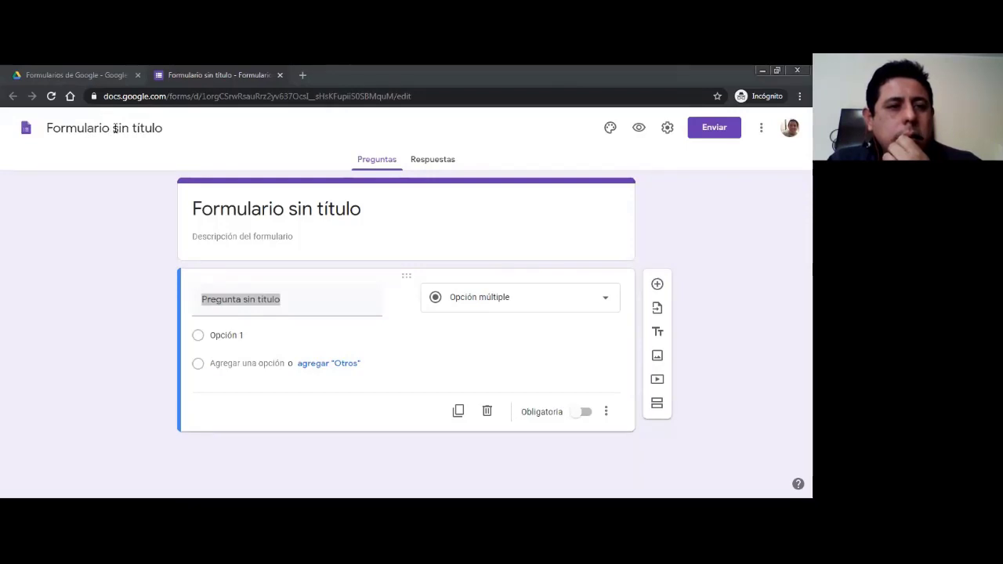
# - Replace the 'Formulario sin título' name with 'Relevamiento de Docentes'
pyautogui.click(154, 128)
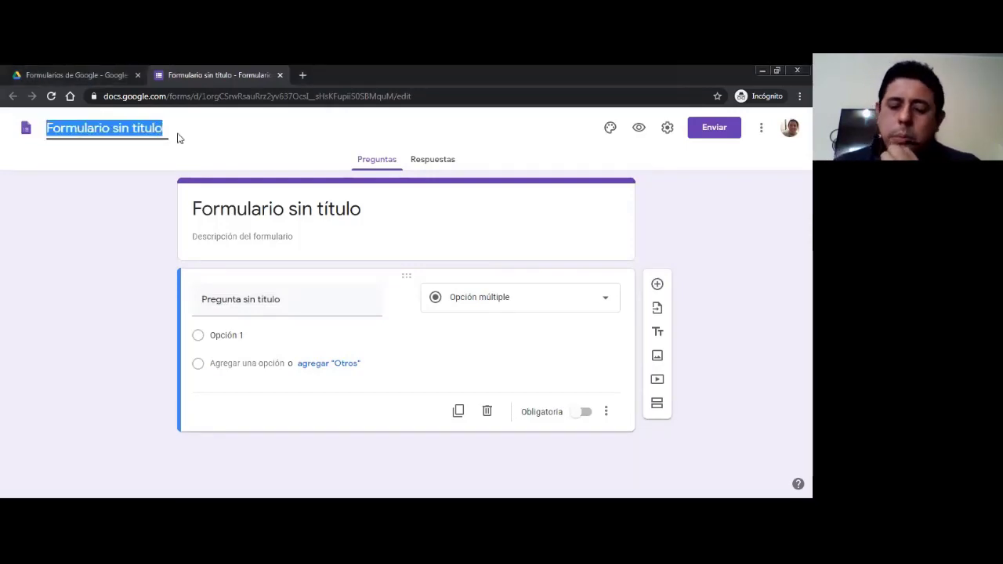
pyautogui.write('F.')
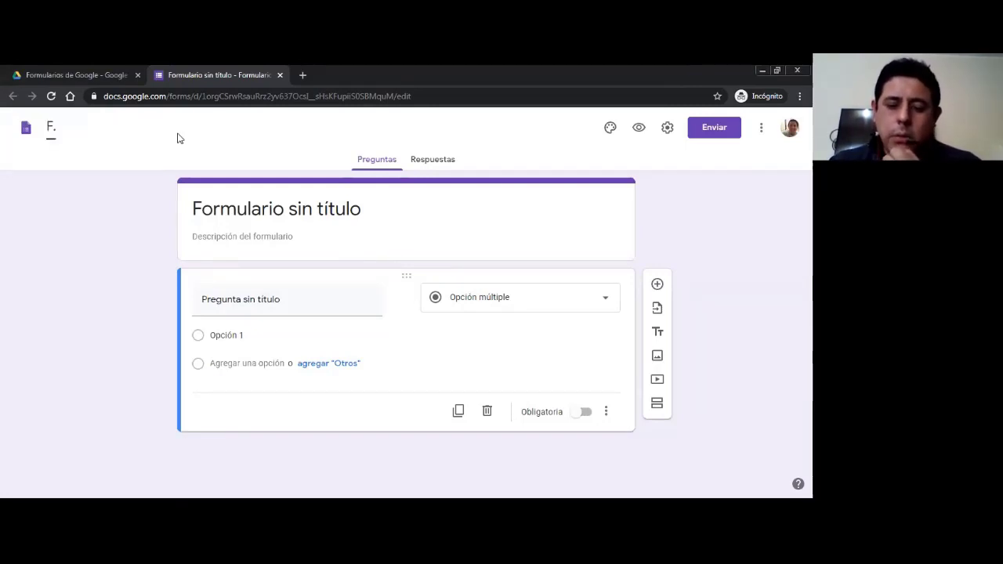
pyautogui.hotkey('ctrl', 'z')
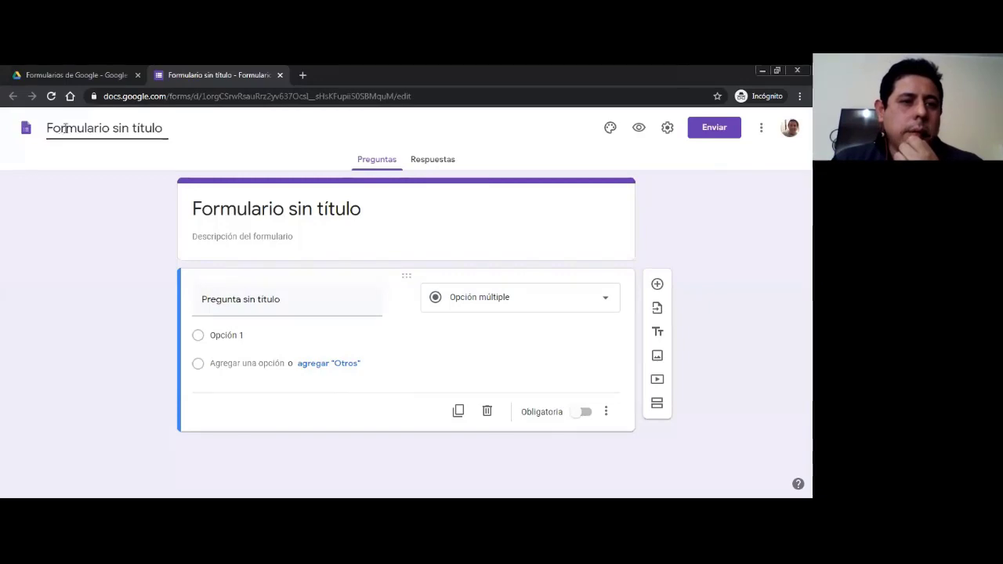
pyautogui.tripleClick(68, 129)
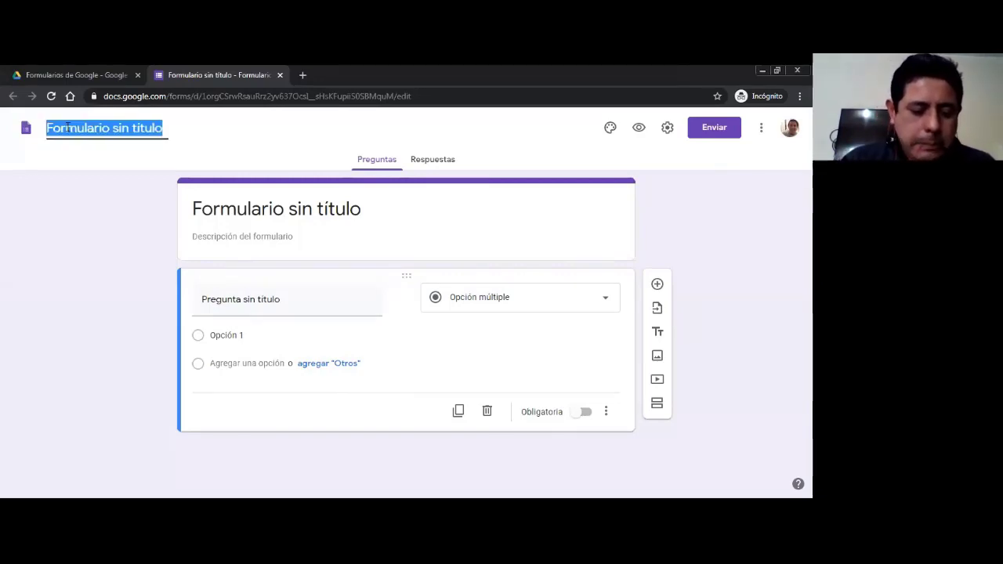
pyautogui.write('Rele')
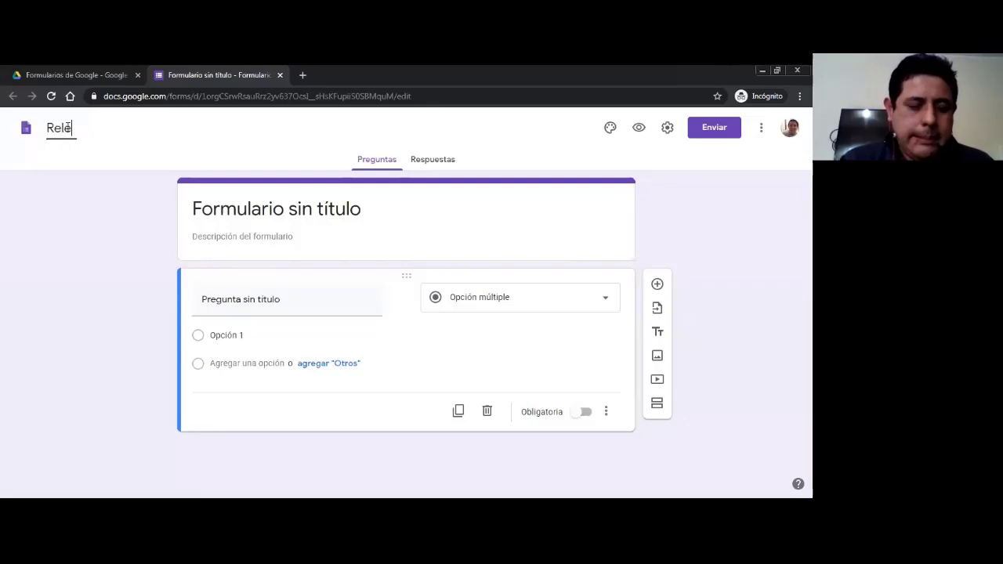
pyautogui.write('vamie')
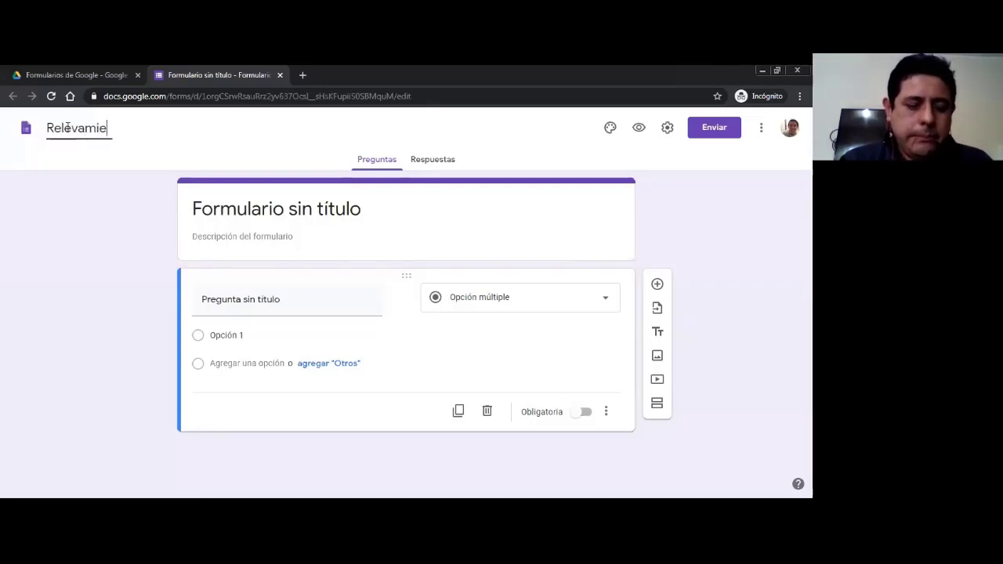
pyautogui.write('nto de')
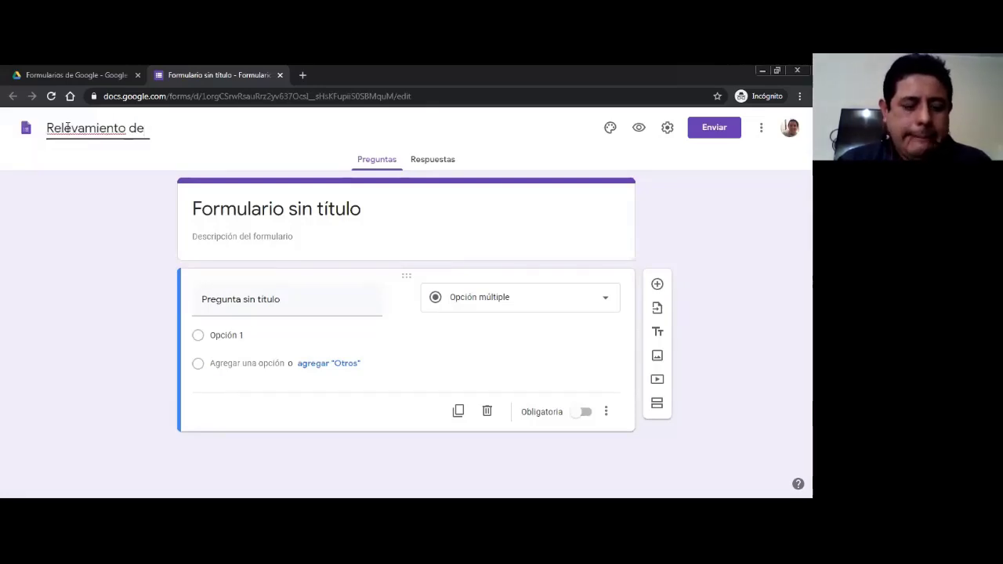
pyautogui.write(' Docentes')
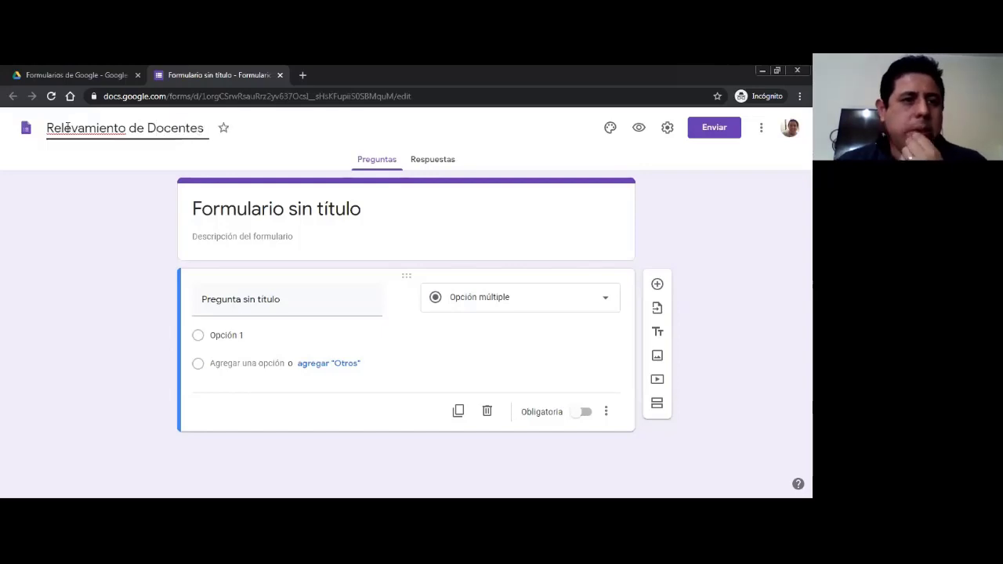
pyautogui.click(252, 153)
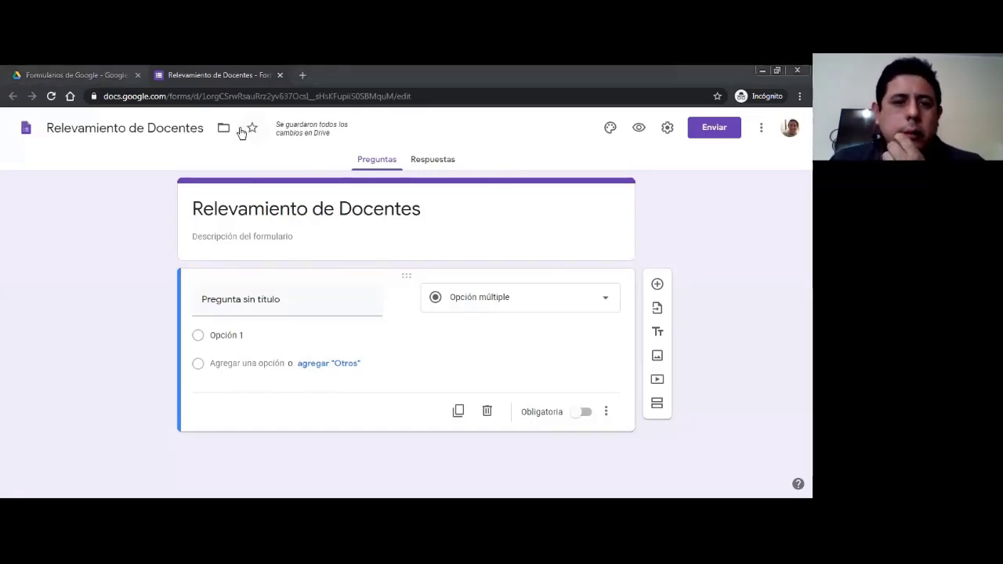
pyautogui.moveTo(312, 137)
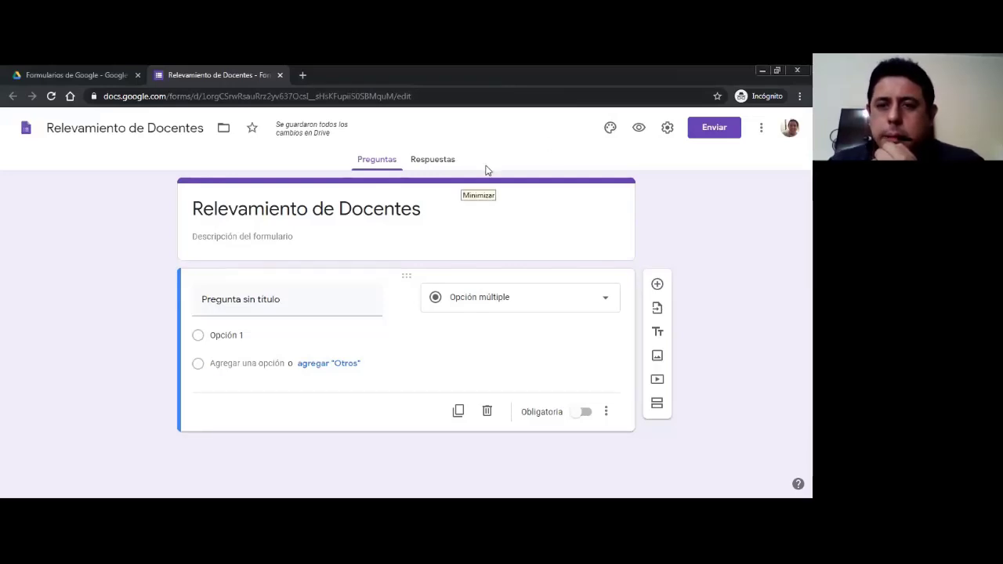
# - Insert the lab-glassware and test-tube illustration from the Temas gallery as the header image
pyautogui.click(610, 128)
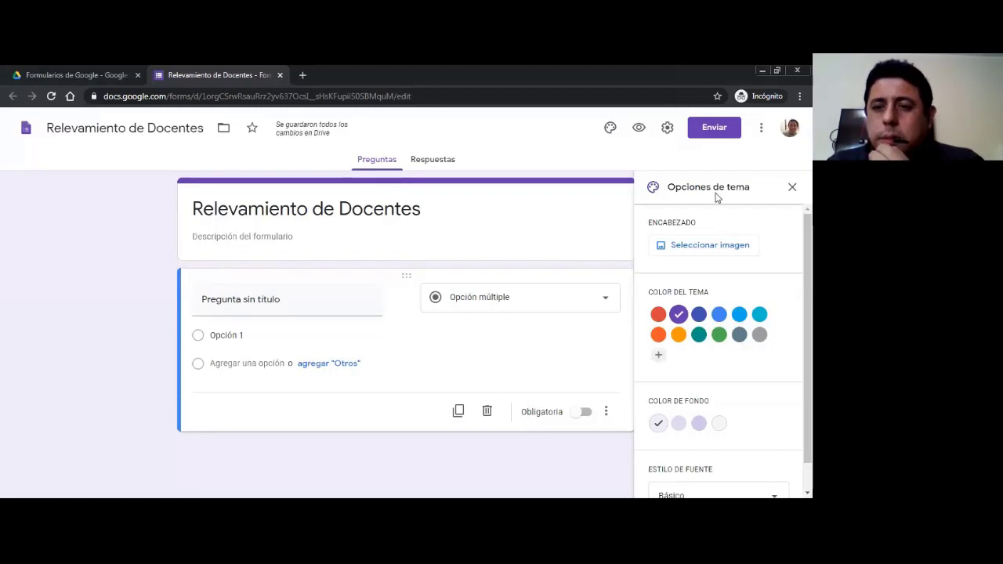
pyautogui.click(708, 248)
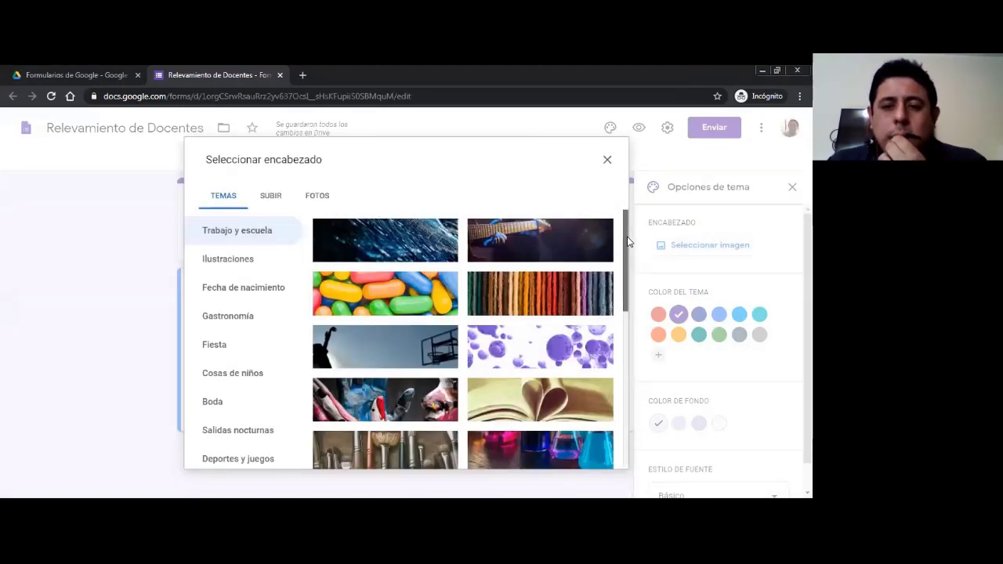
pyautogui.scroll(-2, 627, 247)
pyautogui.moveTo(627, 247); pyautogui.dragTo(627, 296)
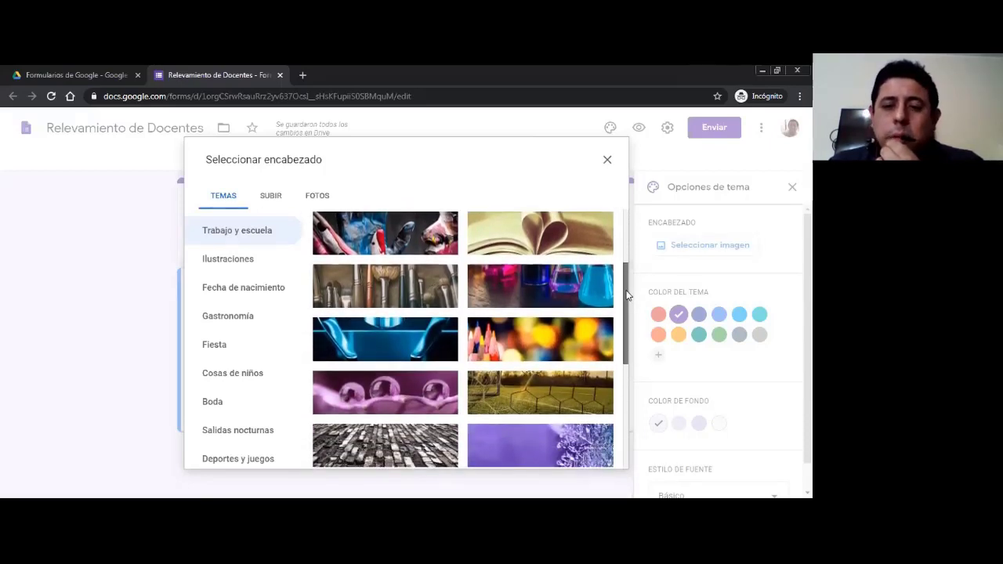
pyautogui.click(269, 201)
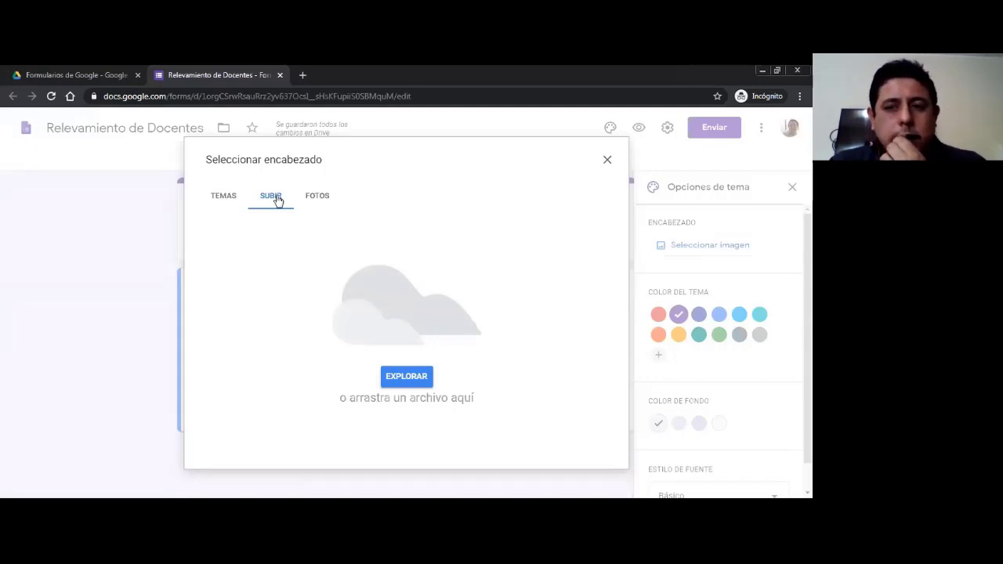
pyautogui.click(224, 203)
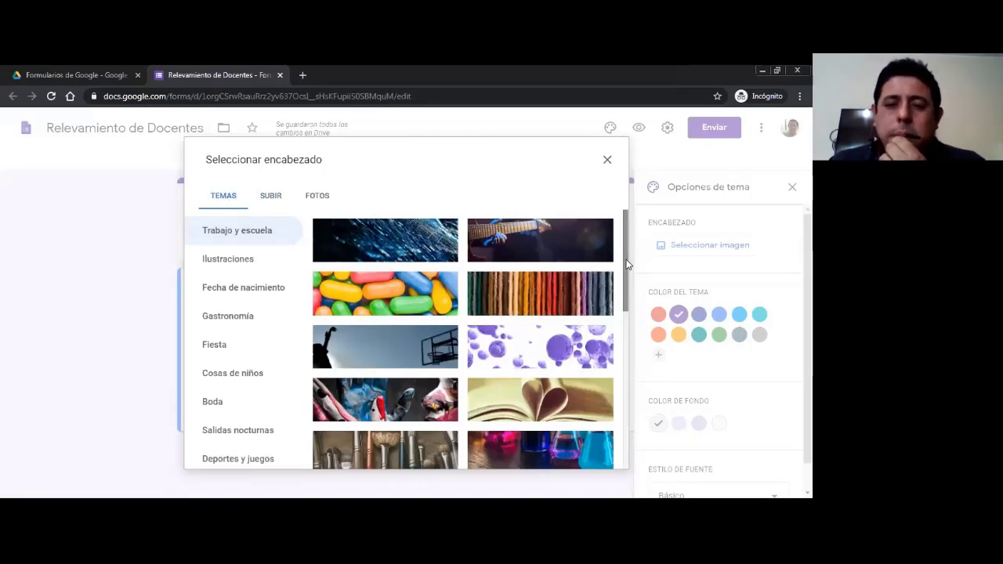
pyautogui.moveTo(624, 269); pyautogui.dragTo(627, 485)
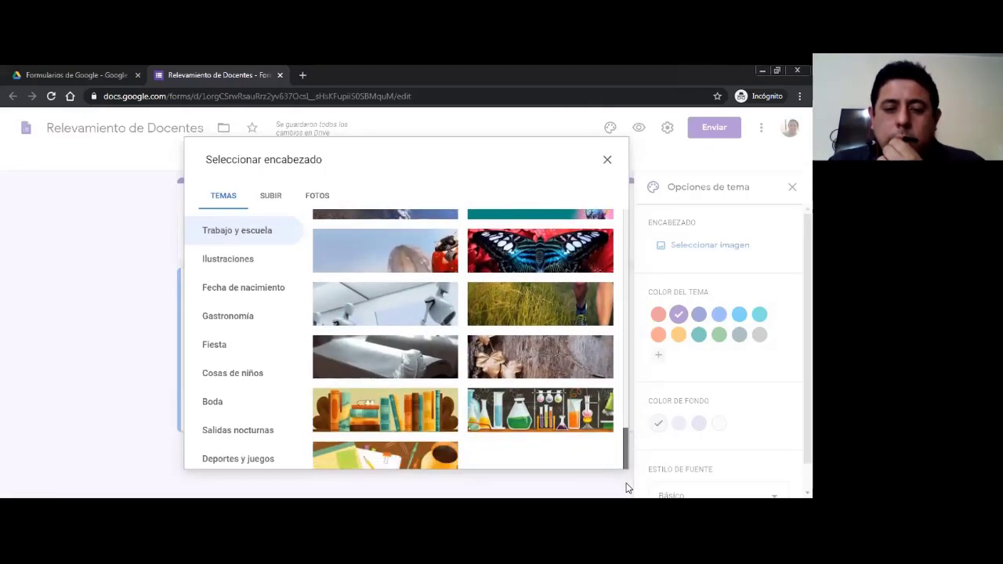
pyautogui.click(541, 420)
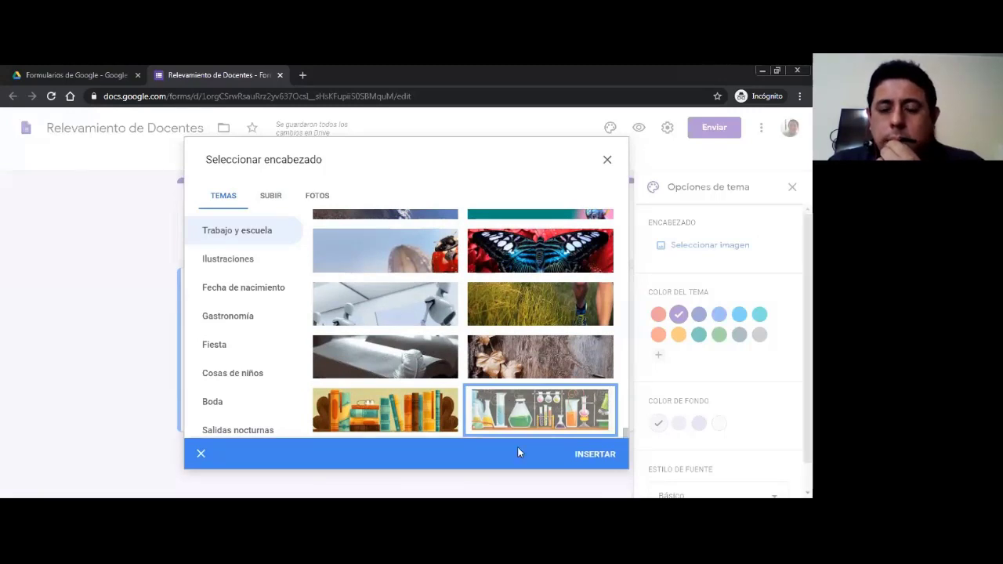
pyautogui.click(597, 459)
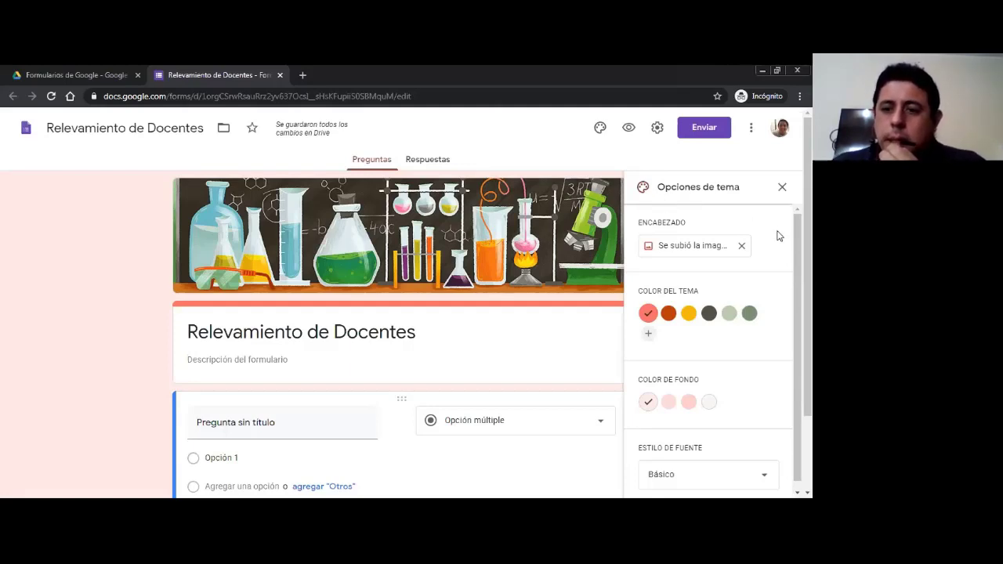
# - Scroll down to review the form with its lab-equipment header and coral theme
pyautogui.scroll(-1, 709, 337)
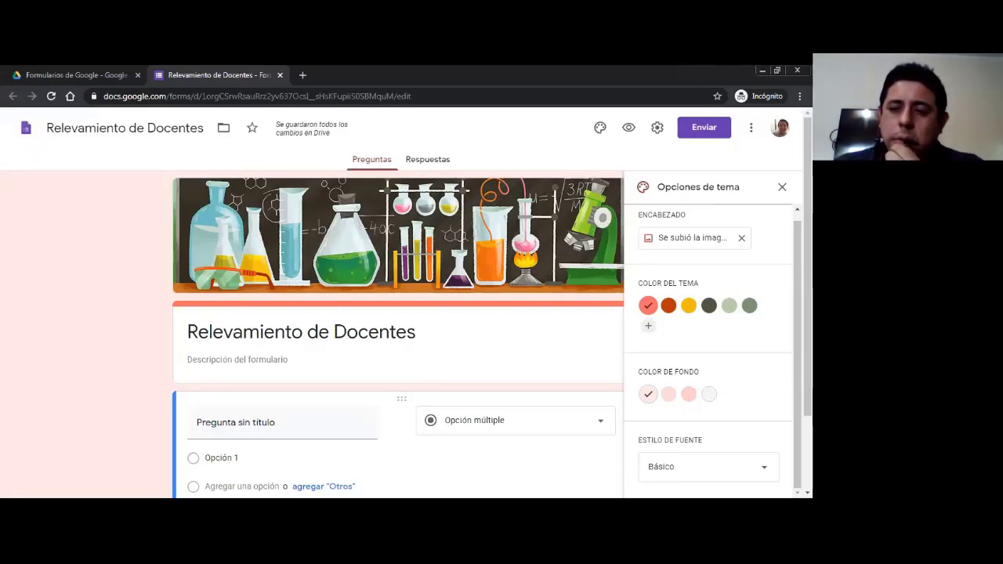
# - Create a custom deep blue theme colour, #1422c4, and add it to the form
pyautogui.click(648, 327)
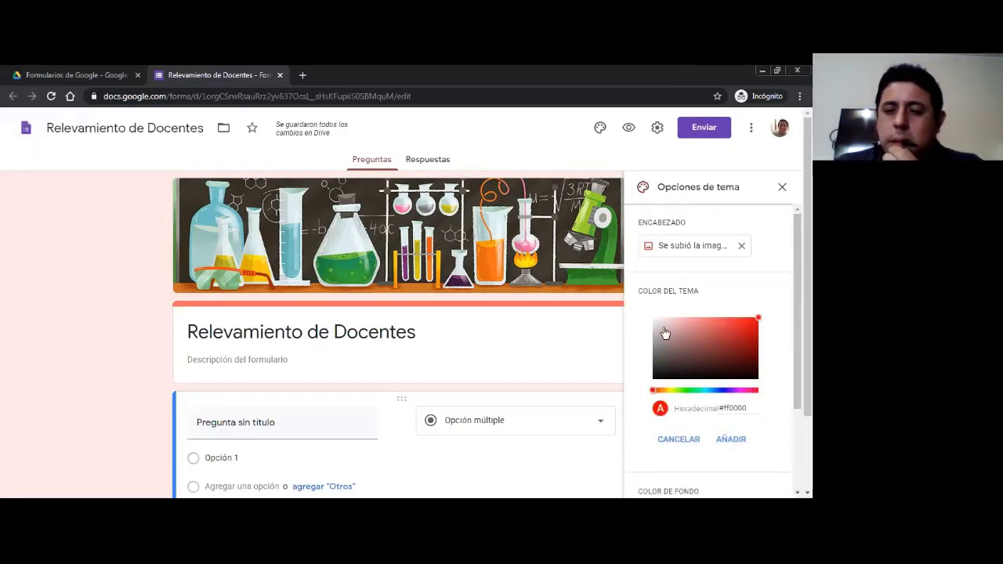
pyautogui.click(681, 438)
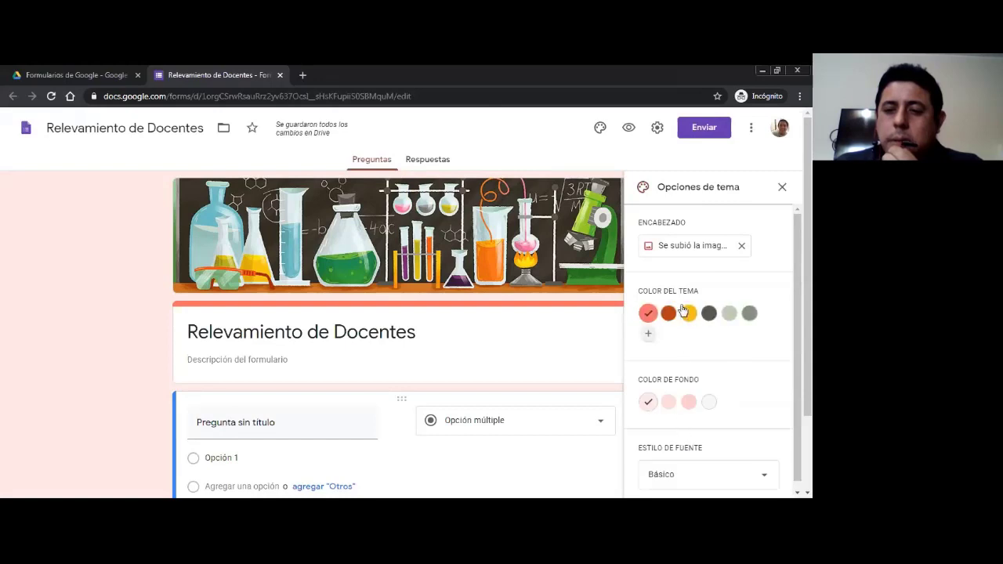
pyautogui.click(649, 337)
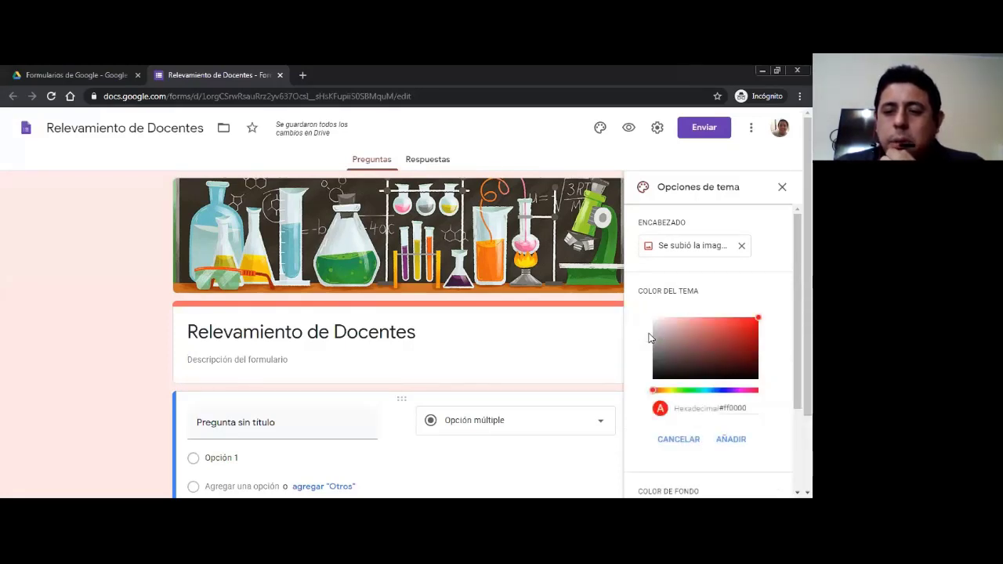
pyautogui.moveTo(705, 393); pyautogui.dragTo(722, 394)
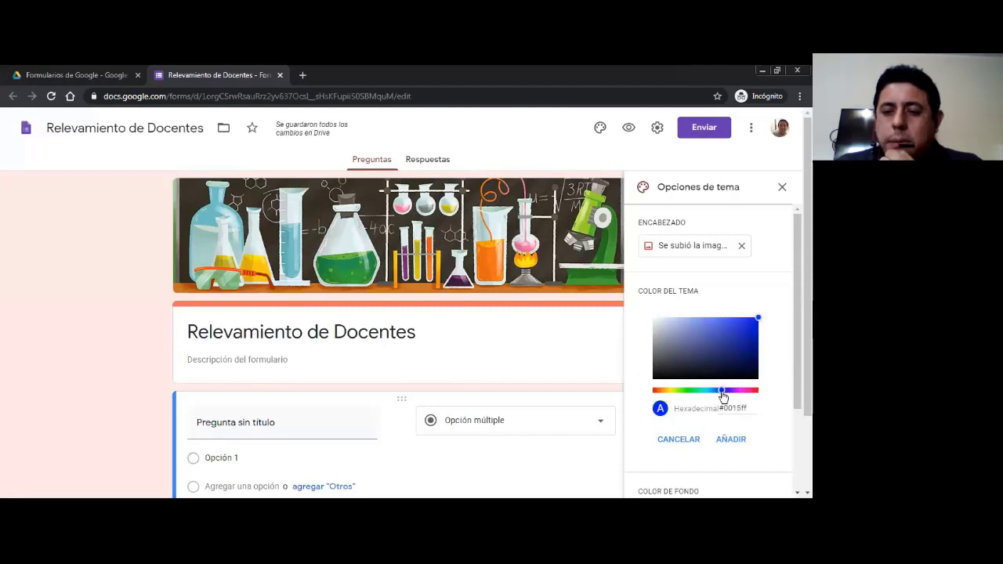
pyautogui.click(738, 338)
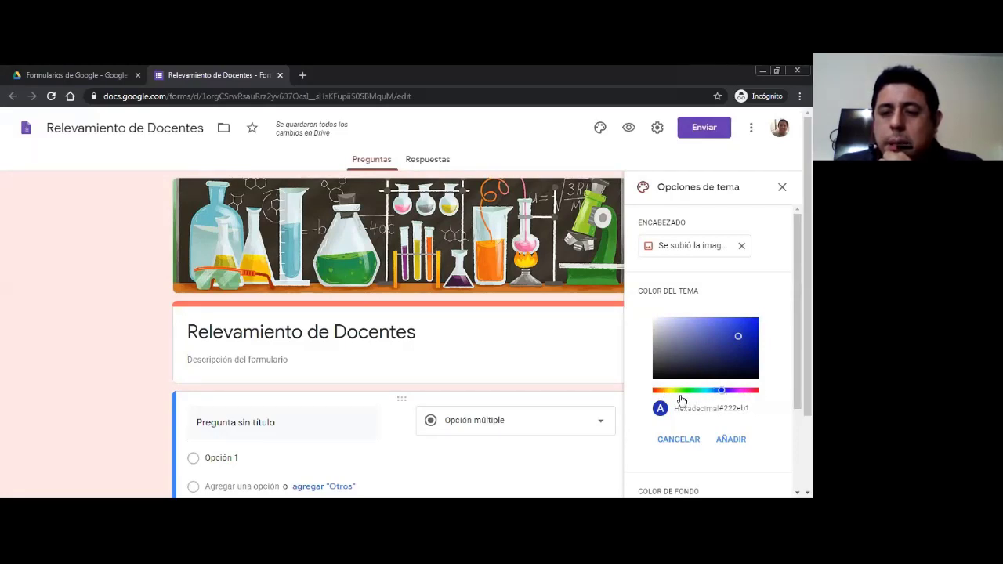
pyautogui.click(716, 391)
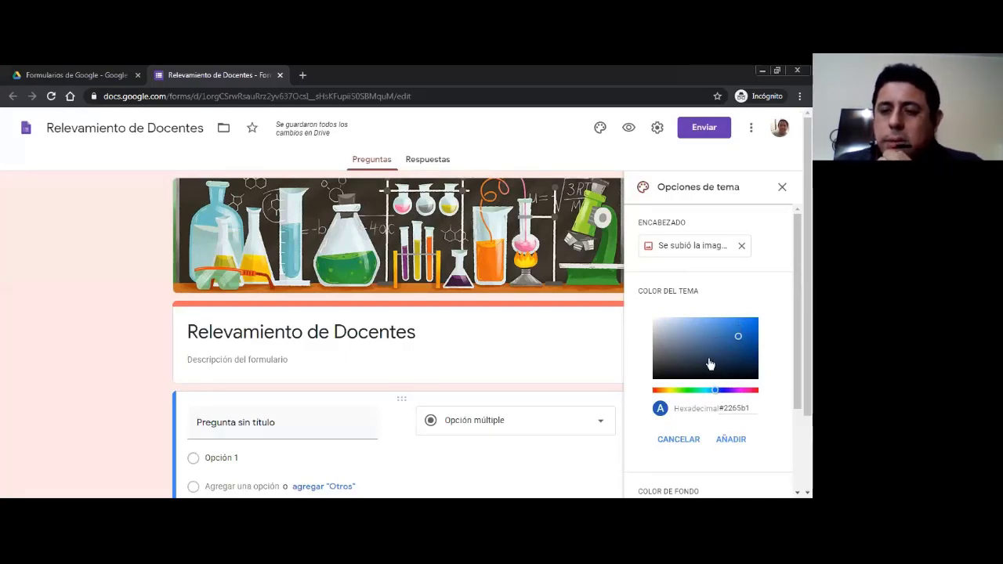
pyautogui.click(723, 391)
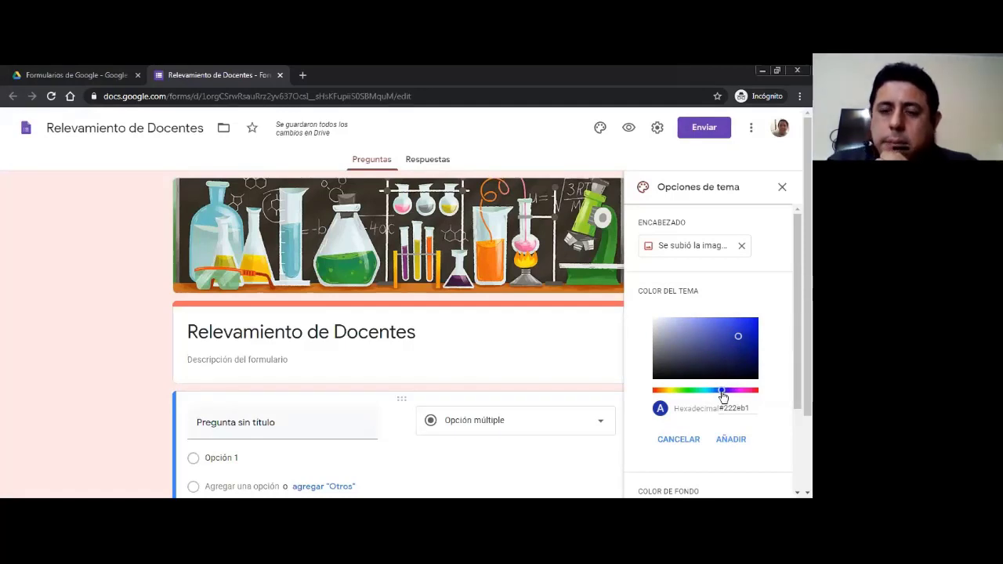
pyautogui.moveTo(738, 341)
pyautogui.mouseDown()
pyautogui.moveTo(692, 337)
pyautogui.moveTo(683, 354)
pyautogui.moveTo(709, 356)
pyautogui.moveTo(749, 337)
pyautogui.mouseUp()
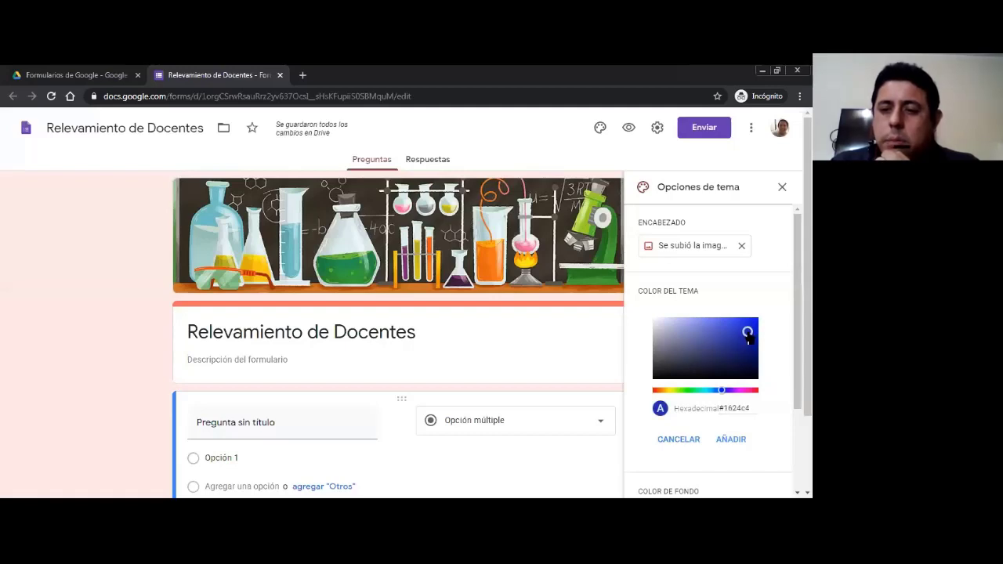
pyautogui.click(730, 441)
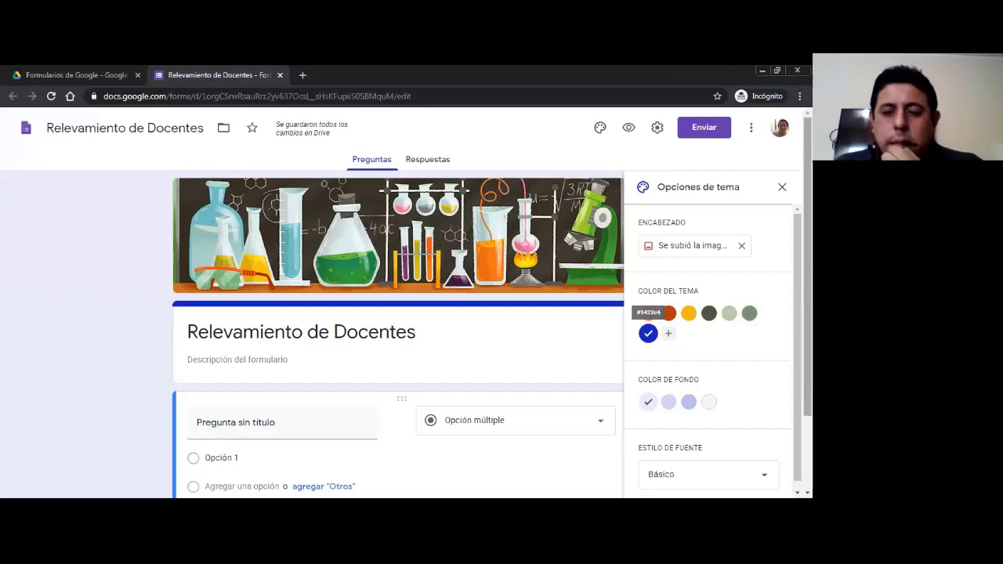
# - Set the form background to the darker lavender swatch
pyautogui.moveTo(797, 344); pyautogui.dragTo(798, 353)
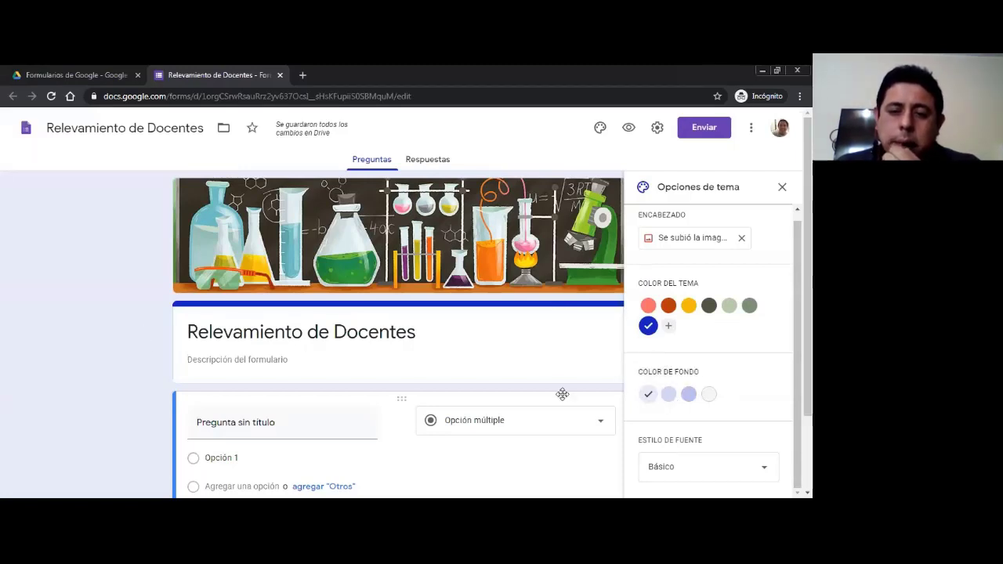
pyautogui.click(670, 398)
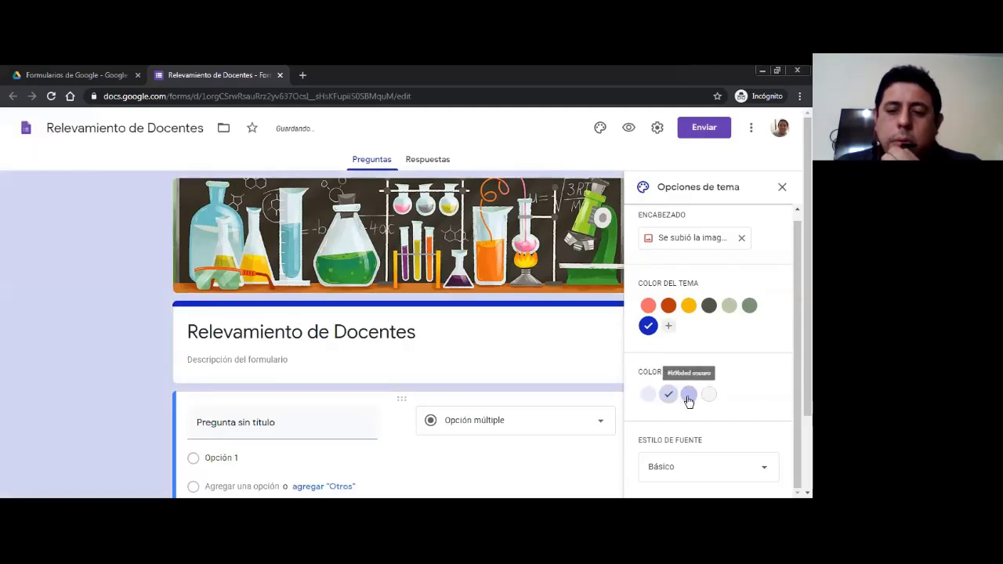
pyautogui.click(688, 396)
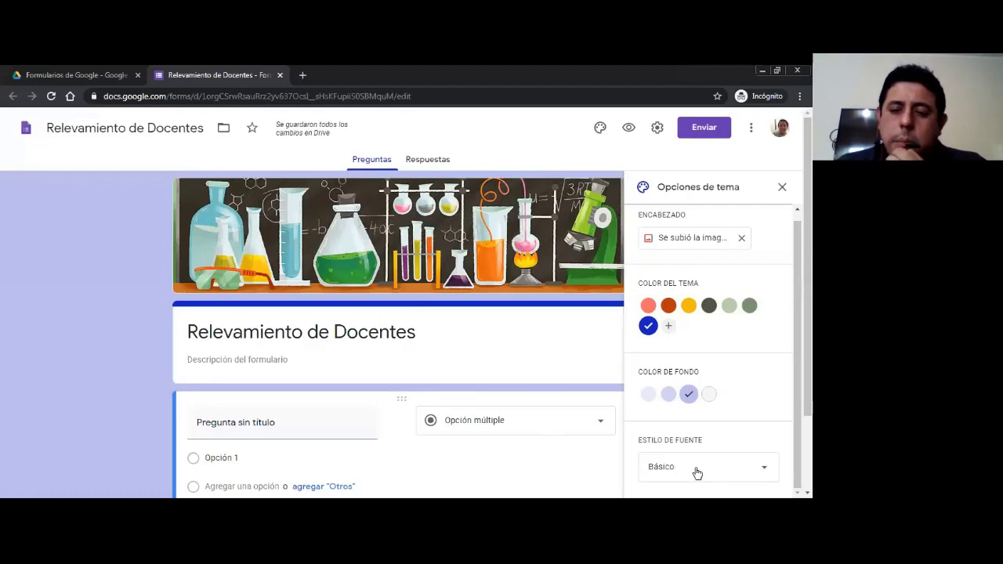
# - Try the Decorativo, Formal and Juguetón font styles, then settle on Básico and close theme options
pyautogui.click(769, 472)
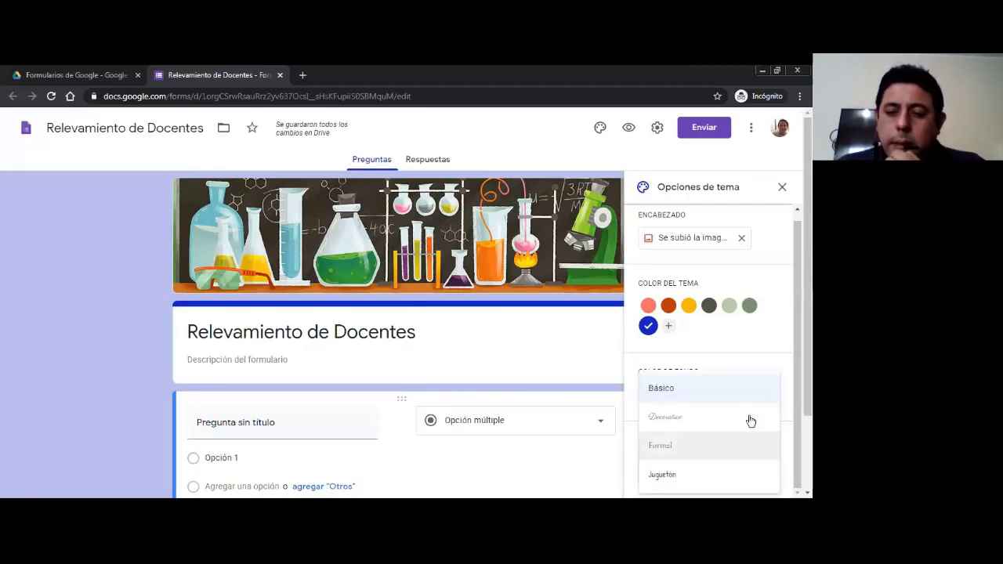
pyautogui.click(683, 417)
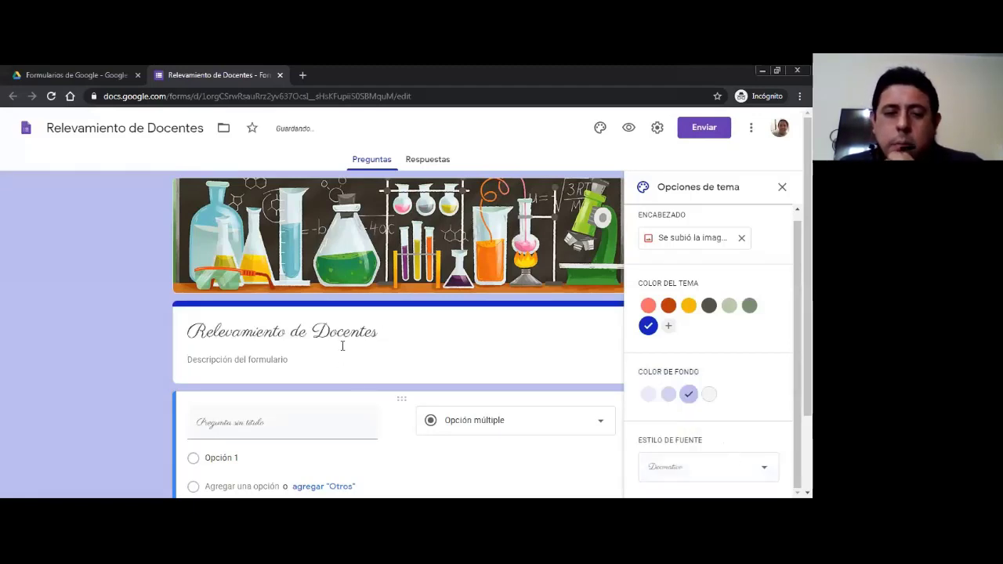
pyautogui.click(769, 475)
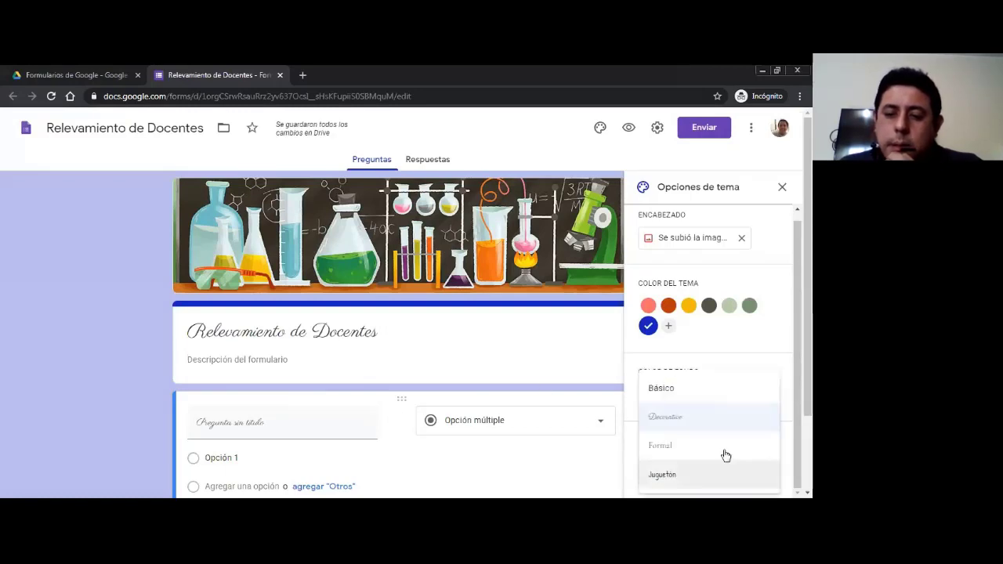
pyautogui.click(697, 447)
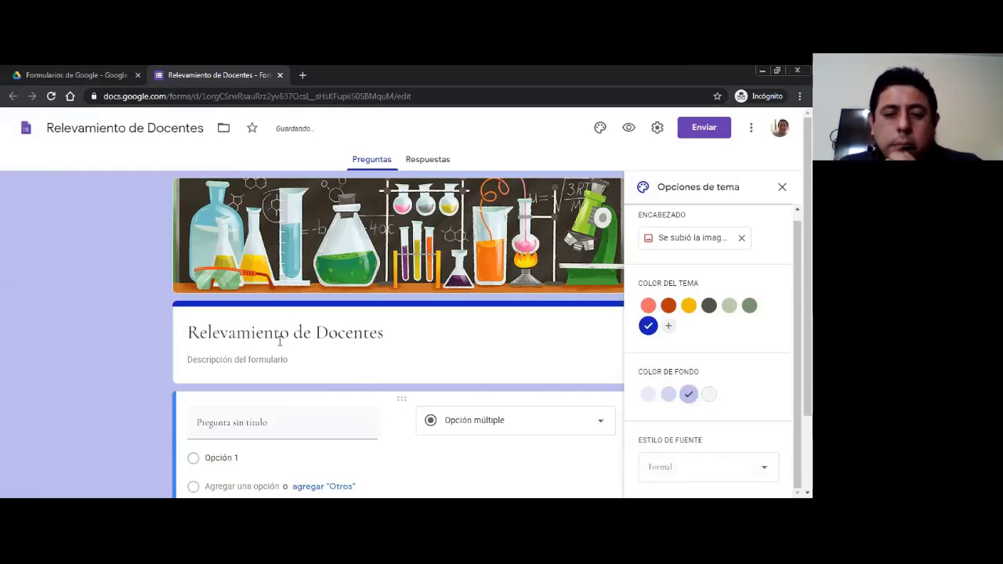
pyautogui.click(759, 473)
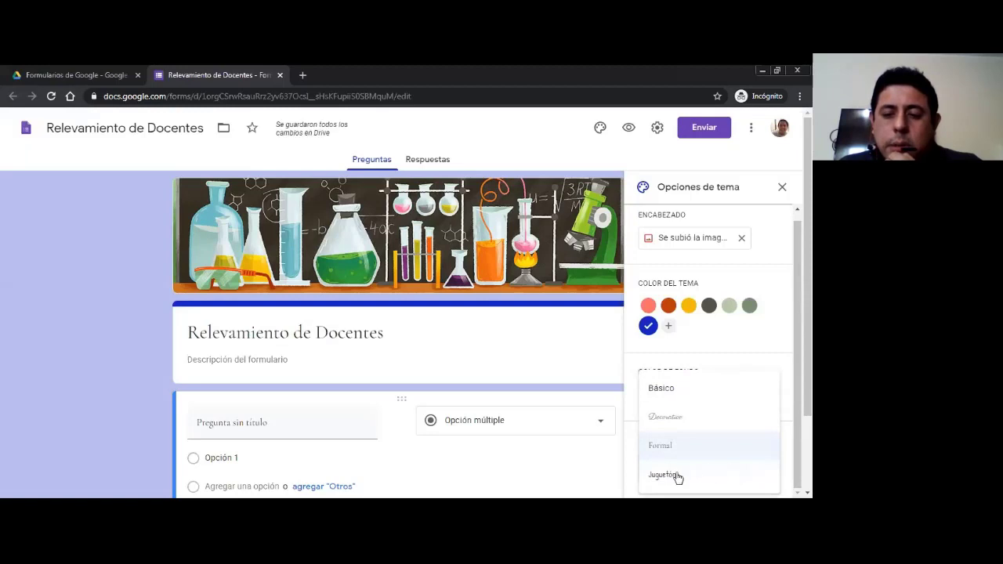
pyautogui.click(661, 475)
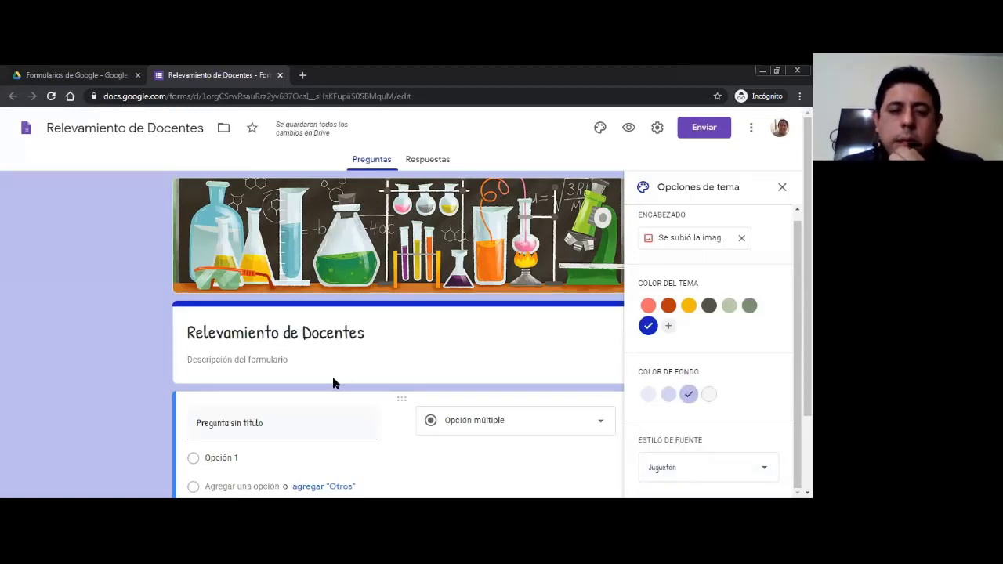
pyautogui.click(764, 474)
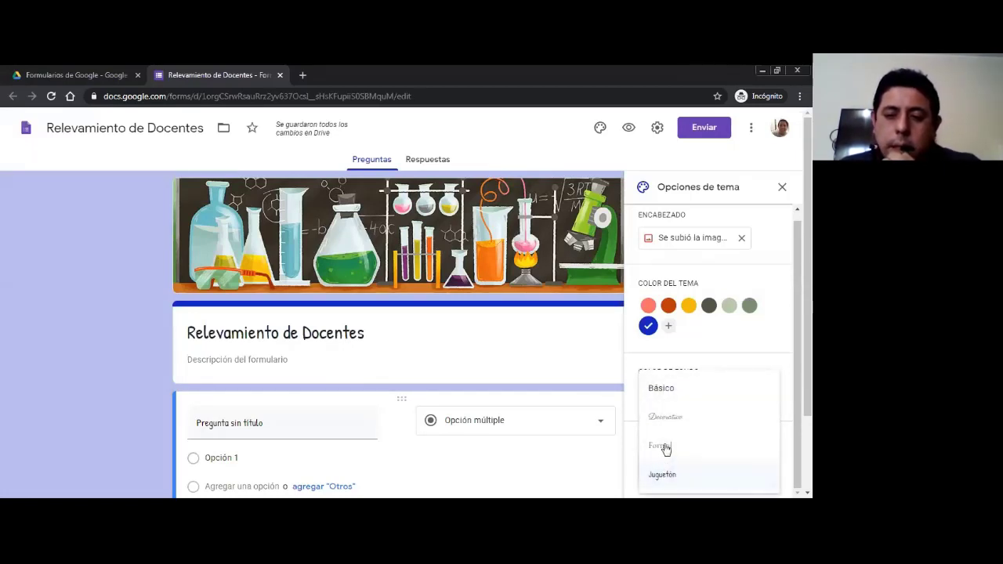
pyautogui.click(664, 392)
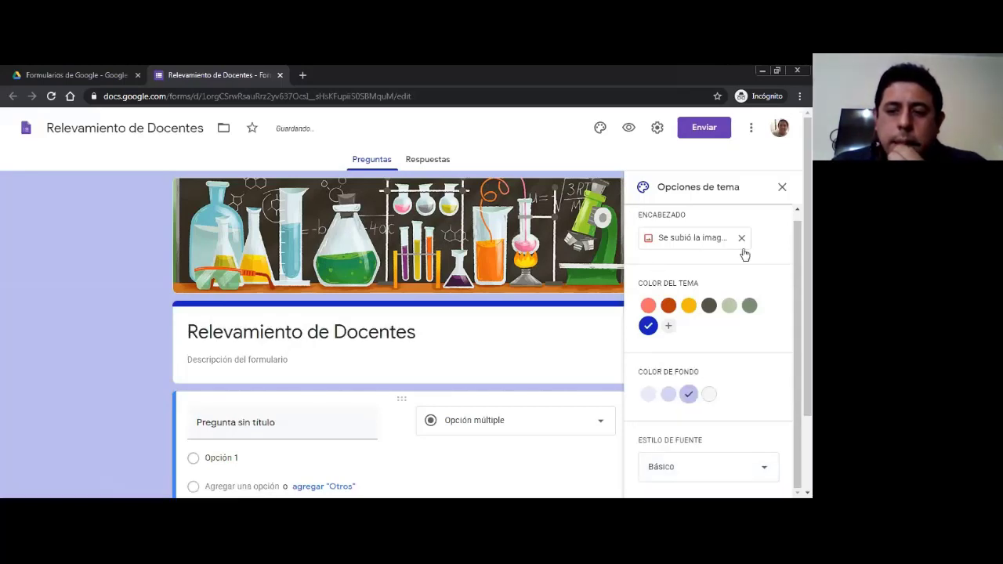
pyautogui.click(782, 189)
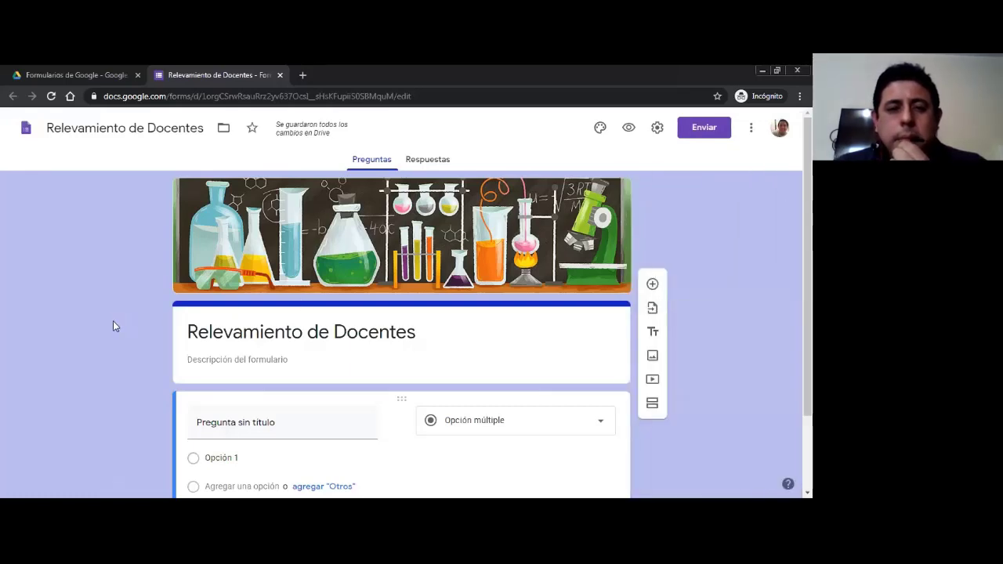
pyautogui.scroll(-1, 112, 322)
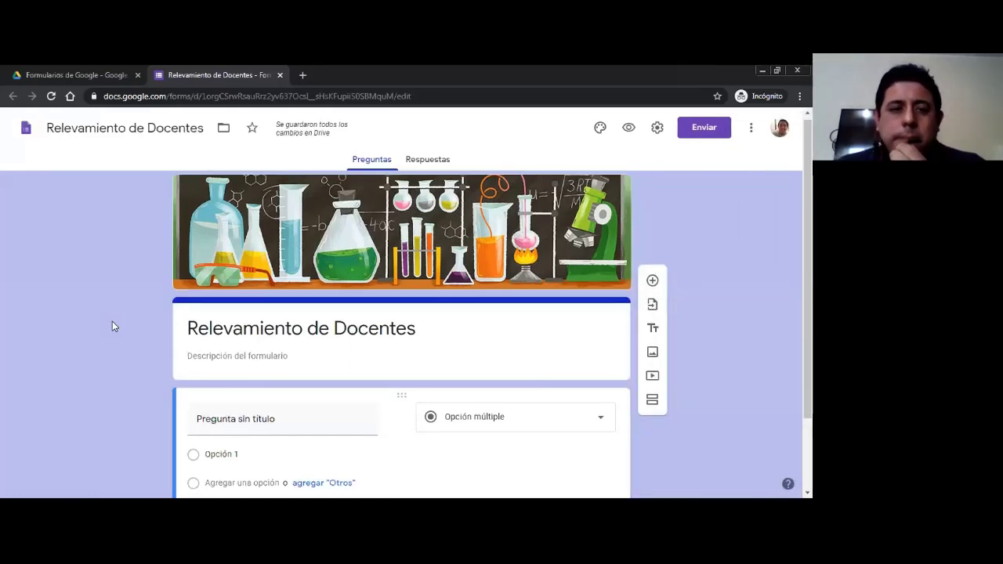
pyautogui.scroll(1, 113, 321)
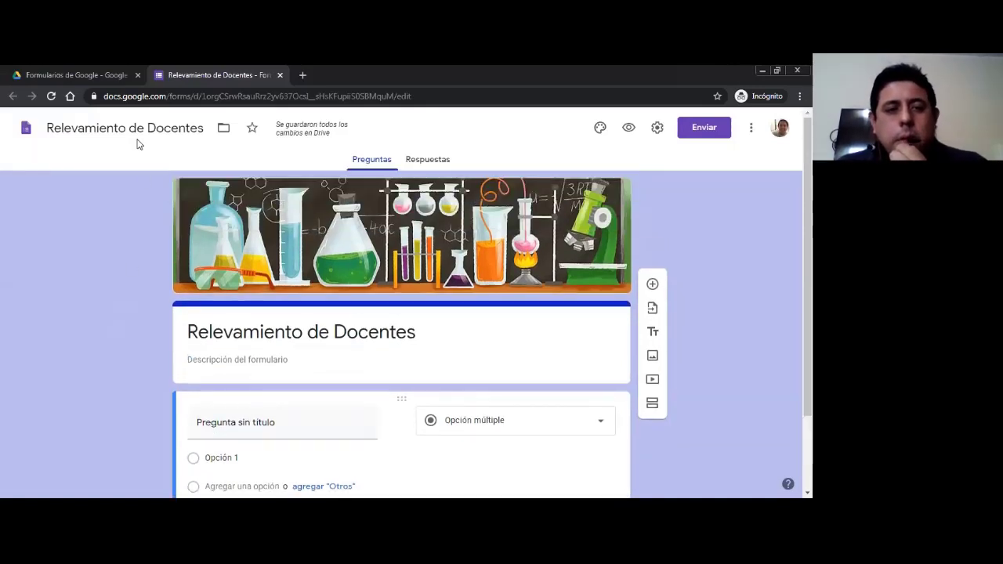
# - Append ' de Región III' to the form title 'Relevamiento de Docentes'
pyautogui.tripleClick(222, 335)
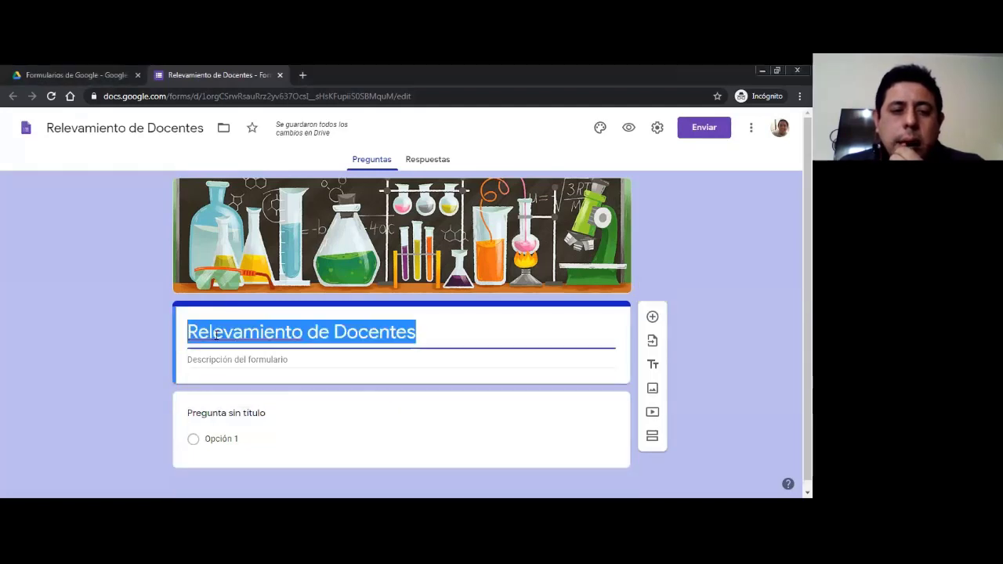
pyautogui.click(421, 335)
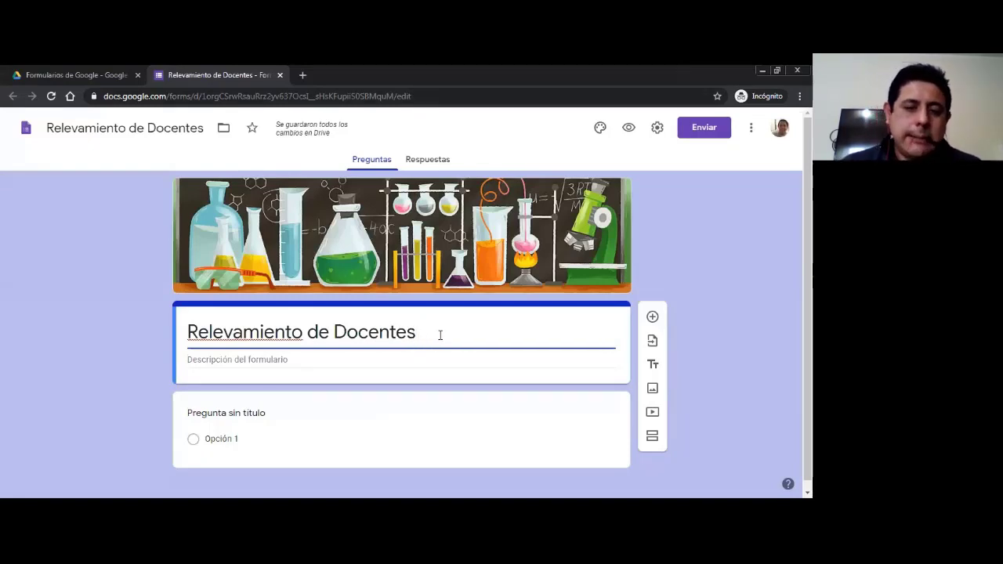
pyautogui.write('de R')
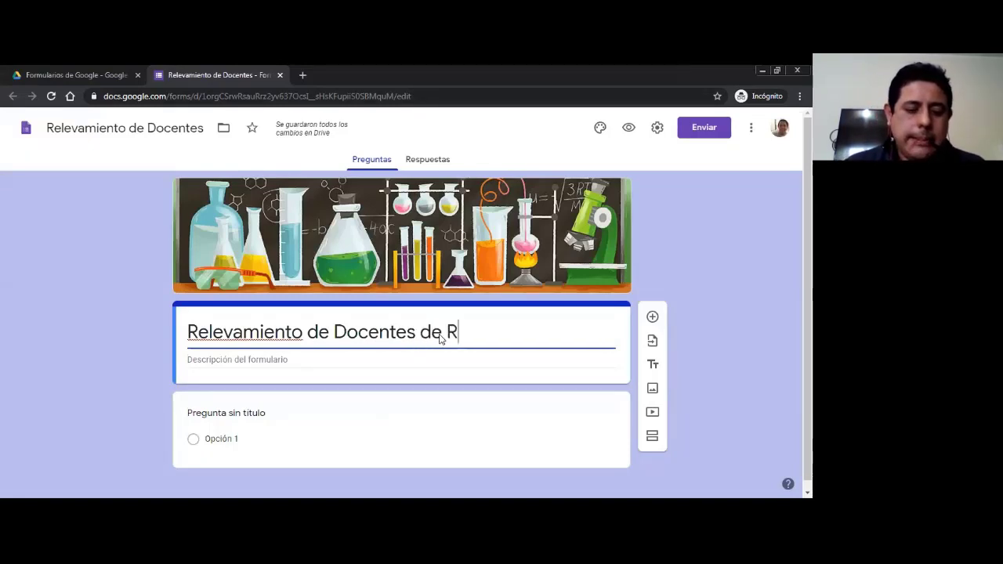
pyautogui.write('e')
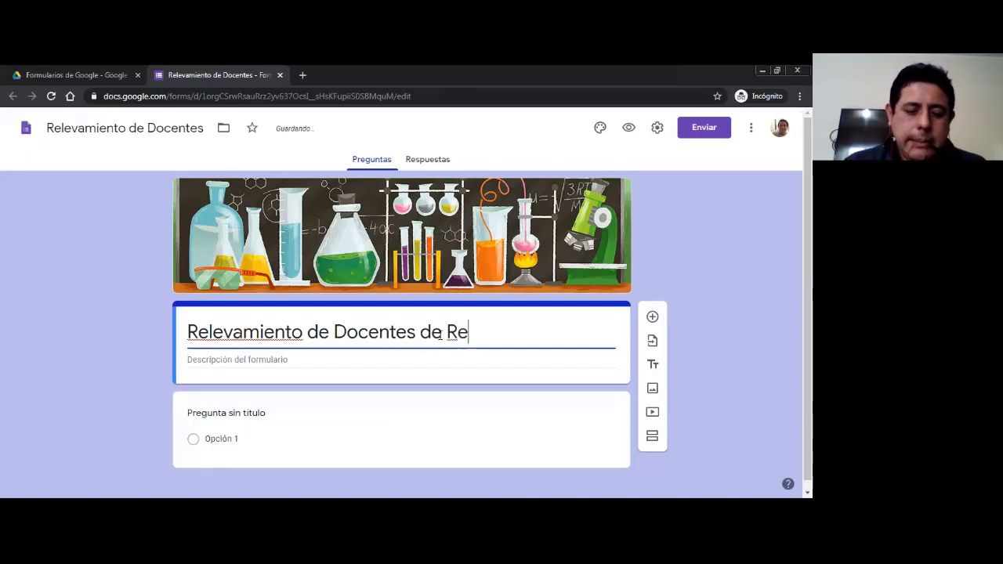
pyautogui.write('gión II')
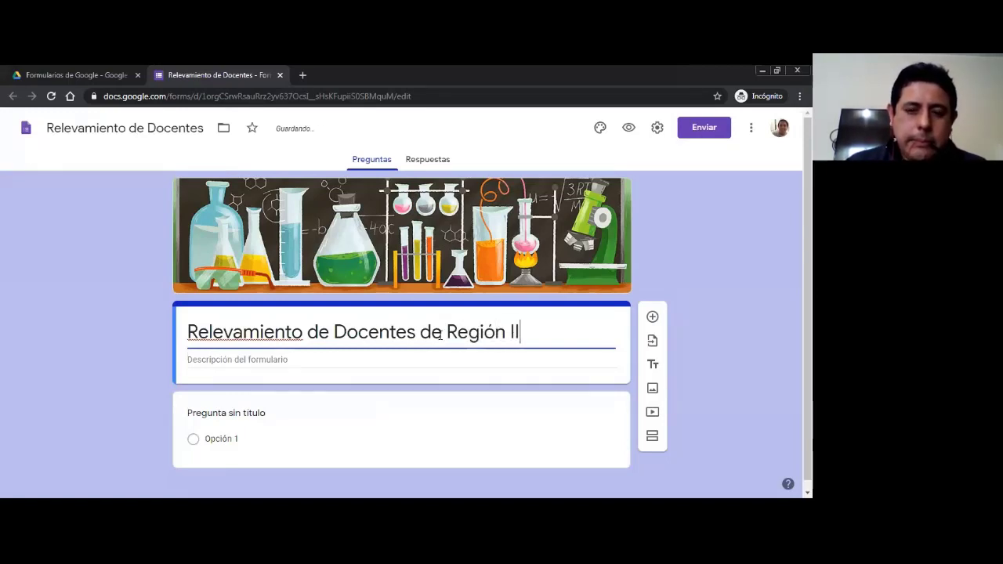
pyautogui.write('I')
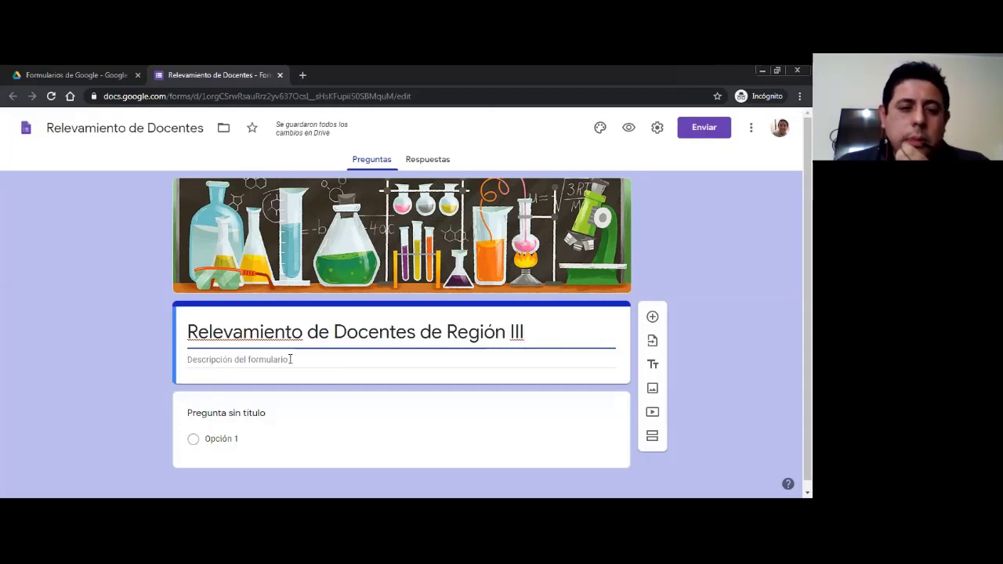
# - Enter 'Formulario de Prueba' as the form description
pyautogui.click(233, 359)
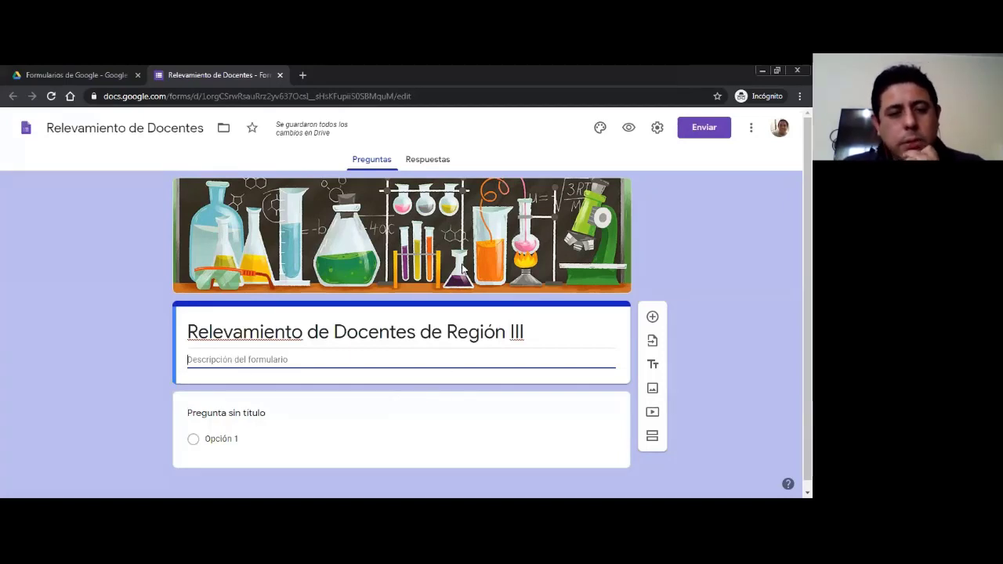
pyautogui.write('F')
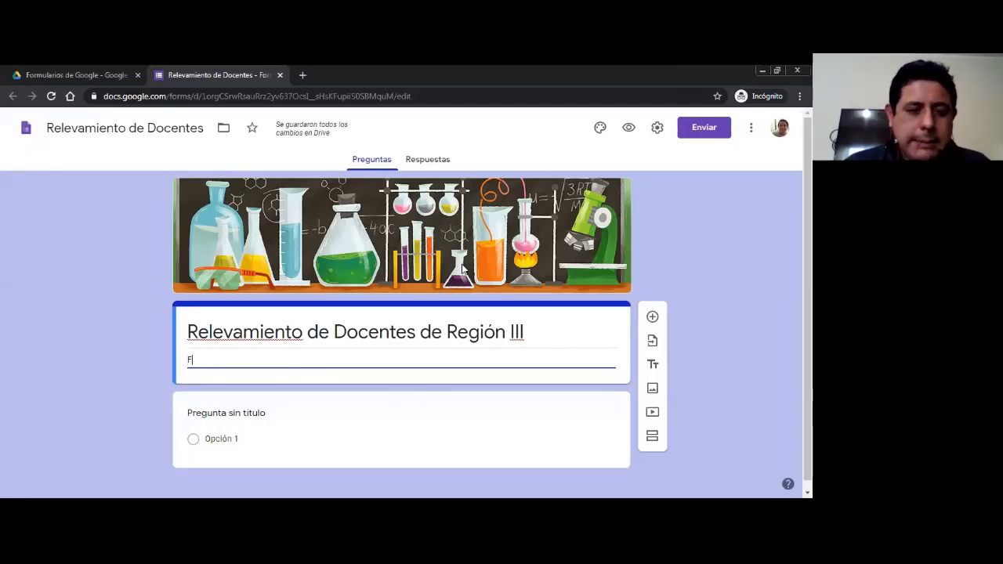
pyautogui.write('ormula')
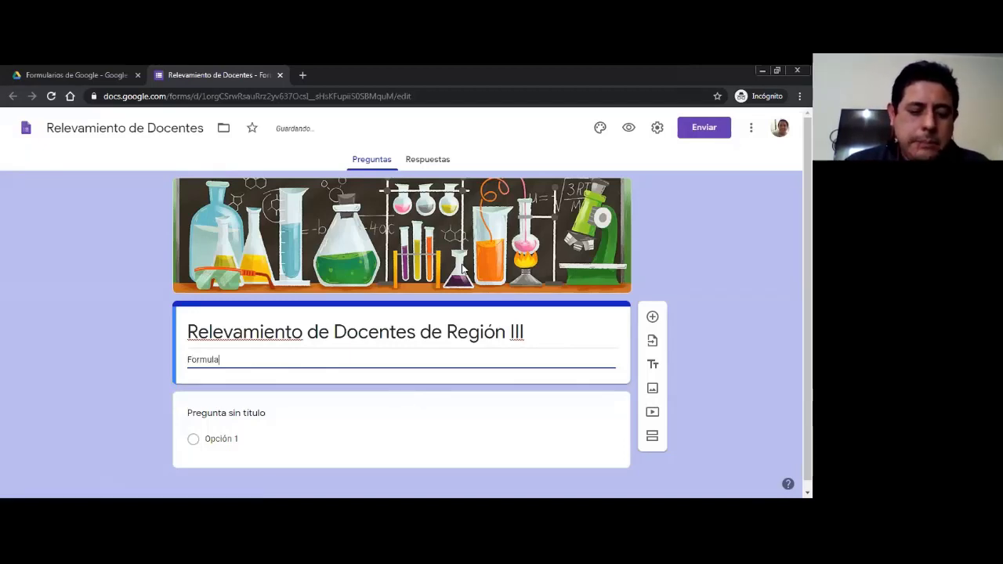
pyautogui.write('roio')
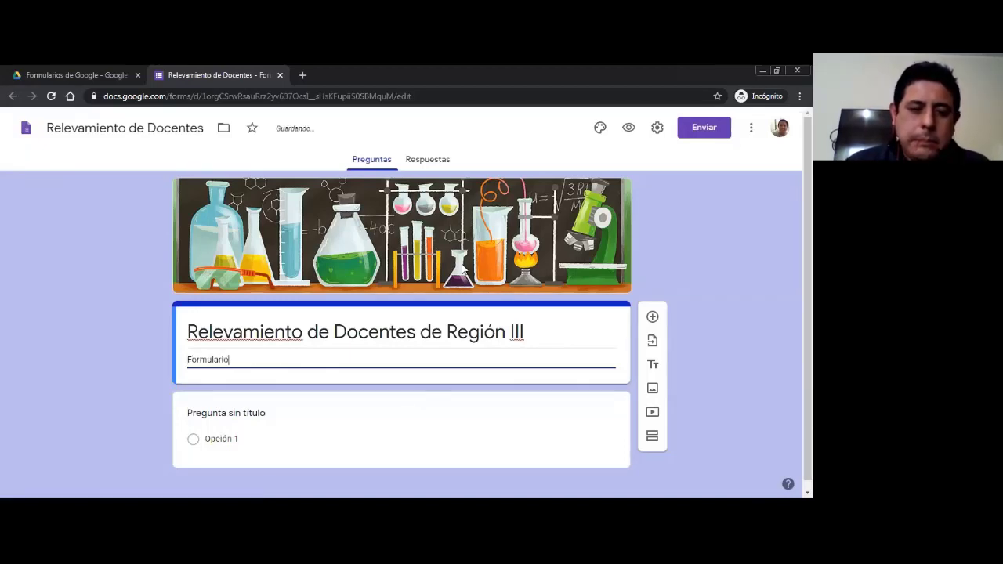
pyautogui.write('de')
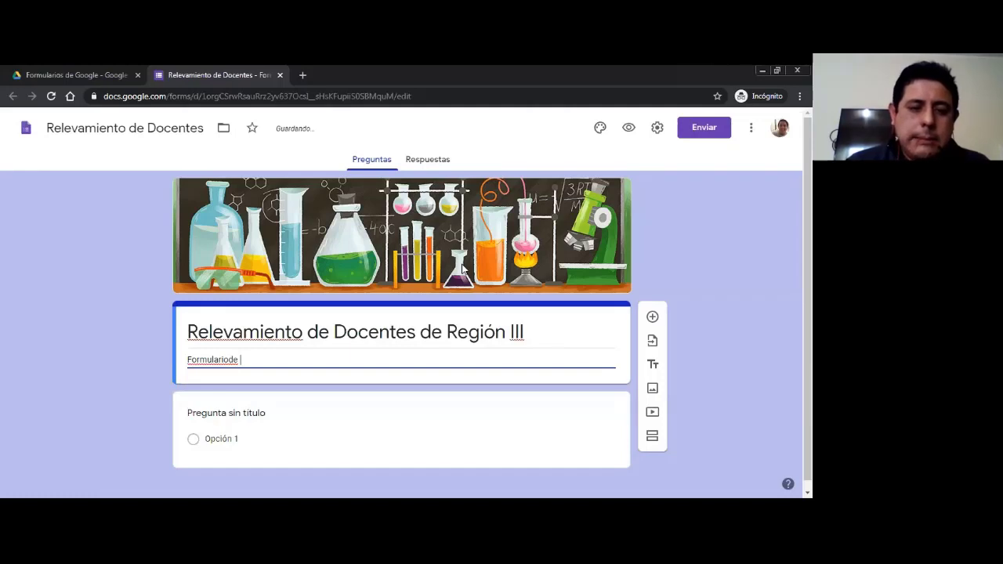
pyautogui.press('BackSpace')
pyautogui.press('BackSpace')
pyautogui.press('BackSpace')
pyautogui.write(' de ')
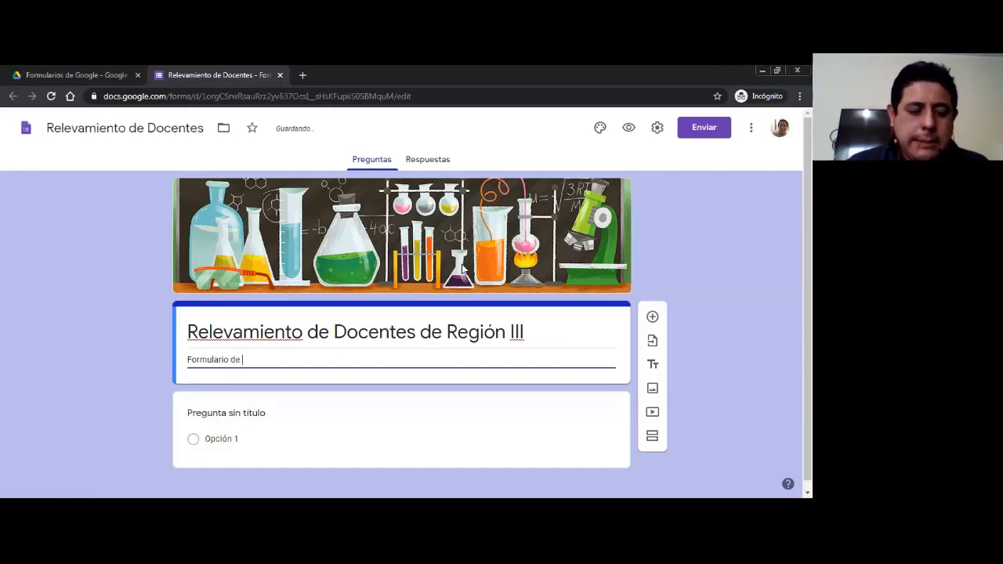
pyautogui.write('Prue')
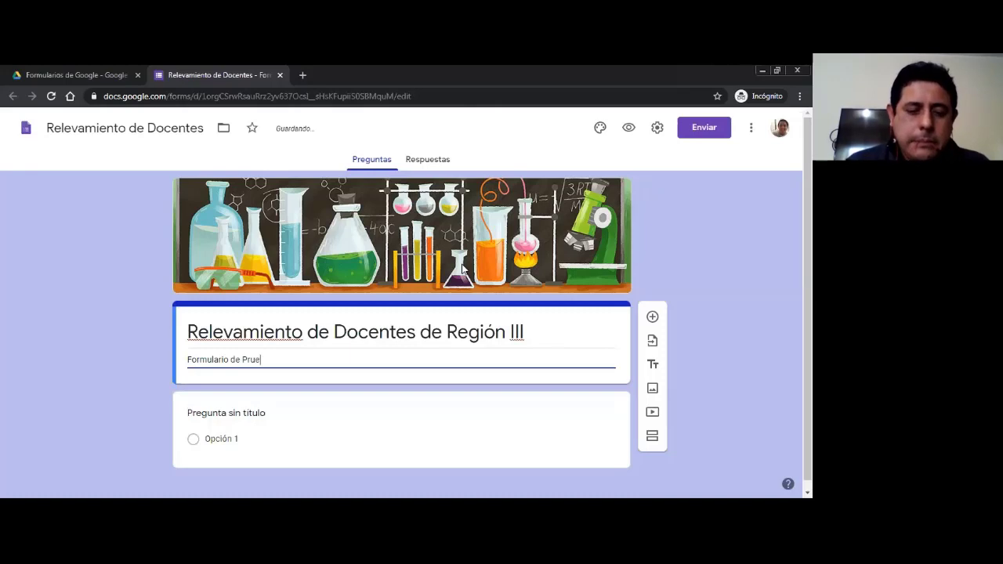
pyautogui.write('ba')
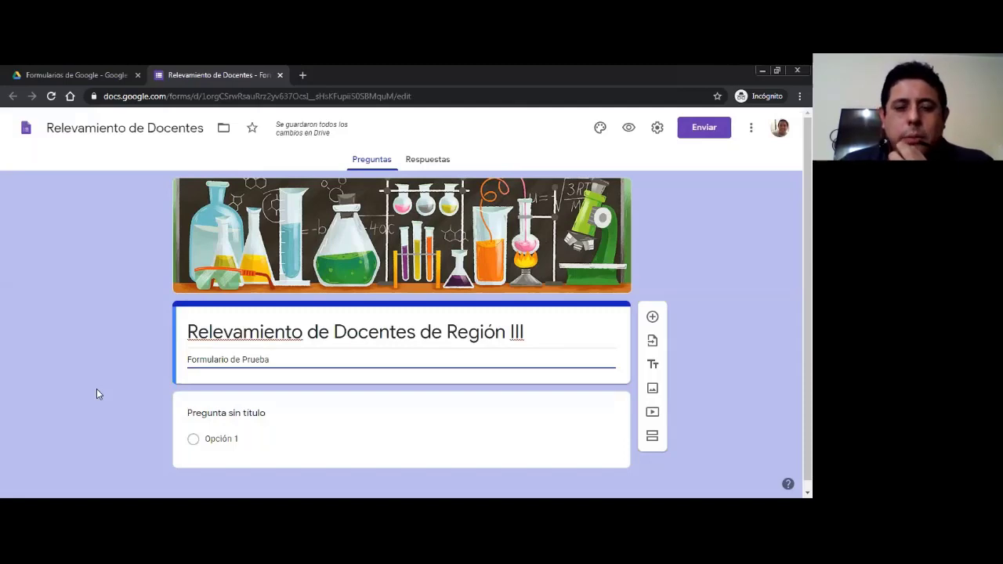
# - Finish the description and select the 'Pregunta sin título' multiple-choice card for editing
pyautogui.click(723, 318)
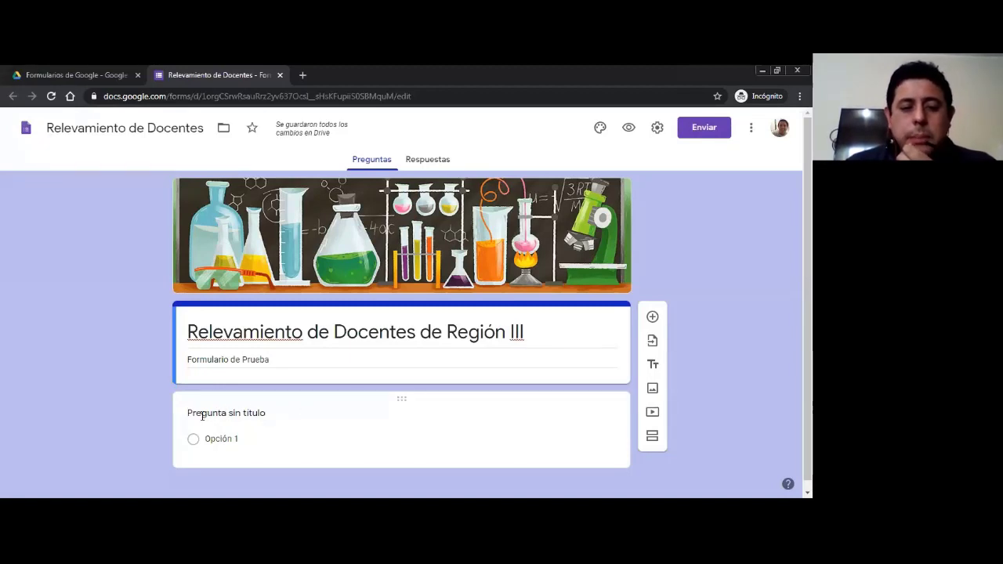
pyautogui.click(256, 416)
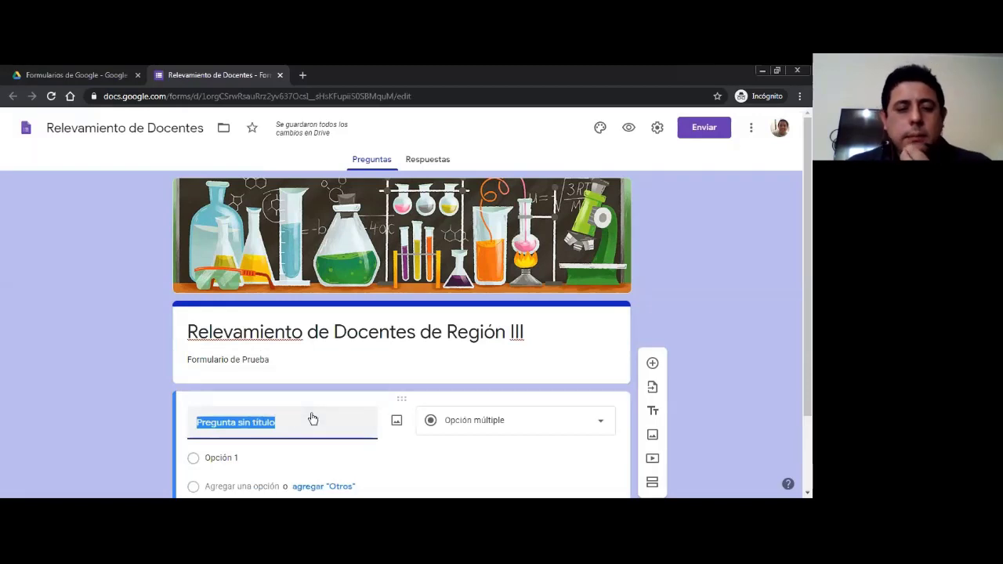
pyautogui.scroll(-1, 308, 421)
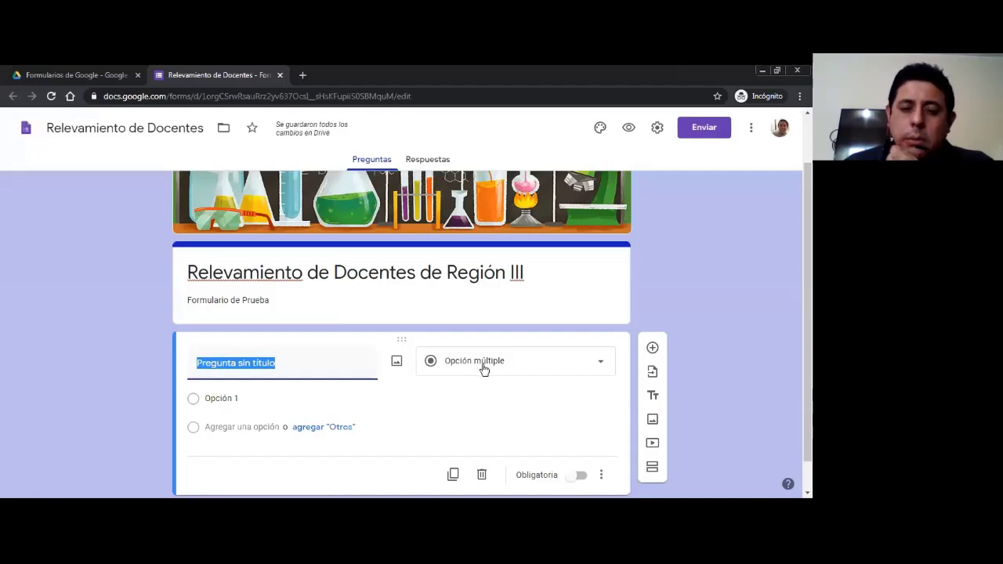
# - Make the first question a Respuesta breve question titled 'Ingrese Nombre y Apellido'
pyautogui.click(601, 365)
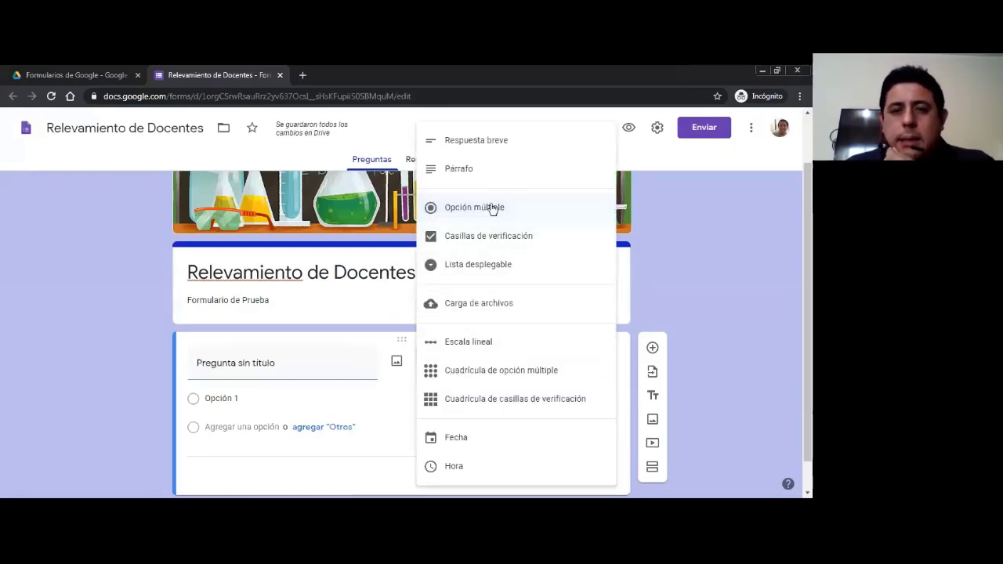
pyautogui.click(494, 140)
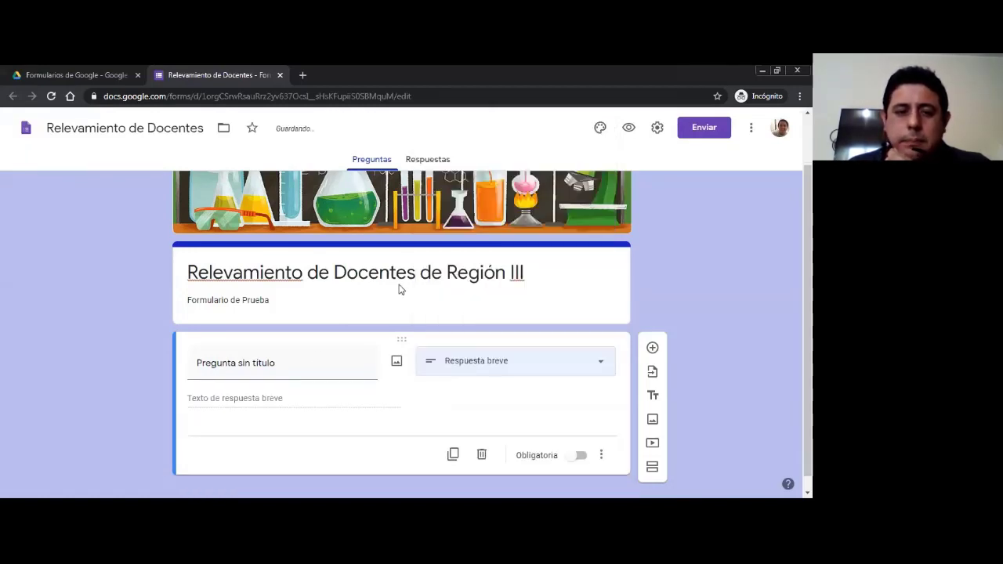
pyautogui.click(233, 364)
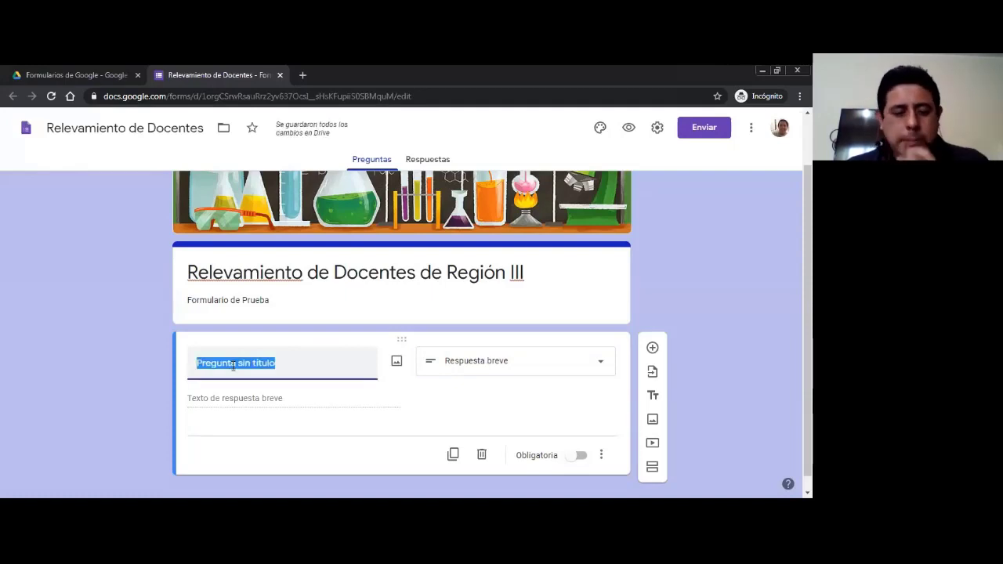
pyautogui.write('I')
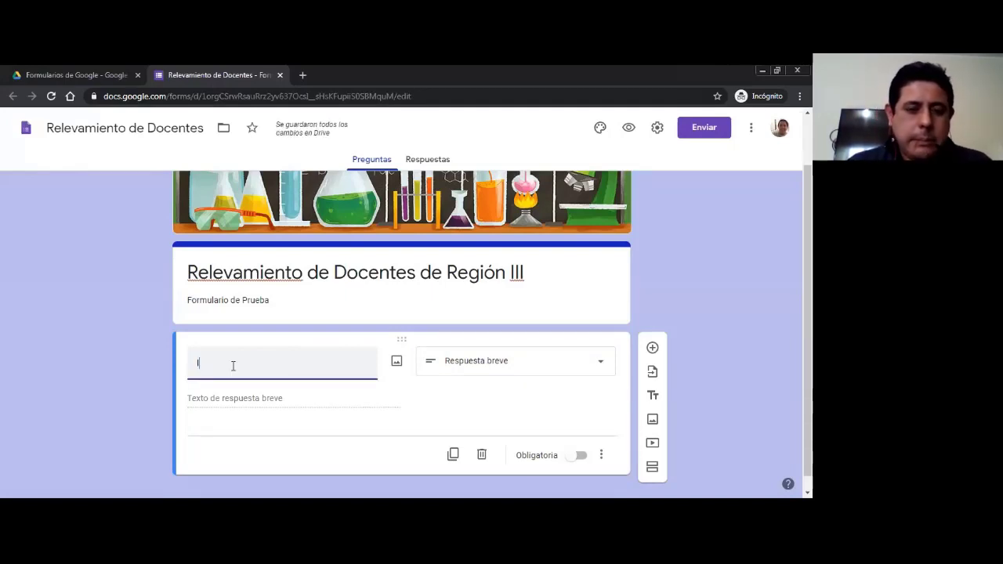
pyautogui.write('ngree')
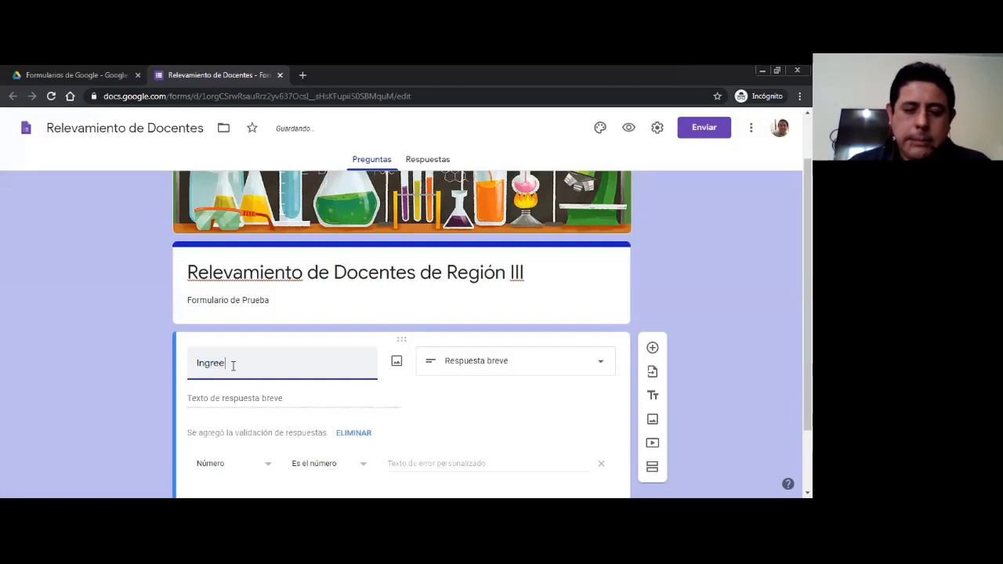
pyautogui.press('BackSpace')
pyautogui.write('se ')
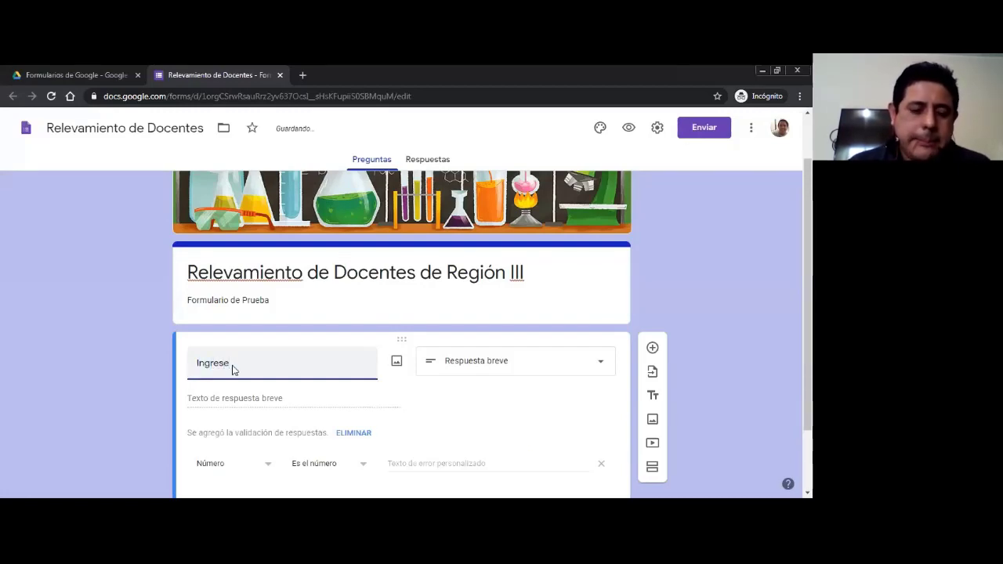
pyautogui.write('Nombre')
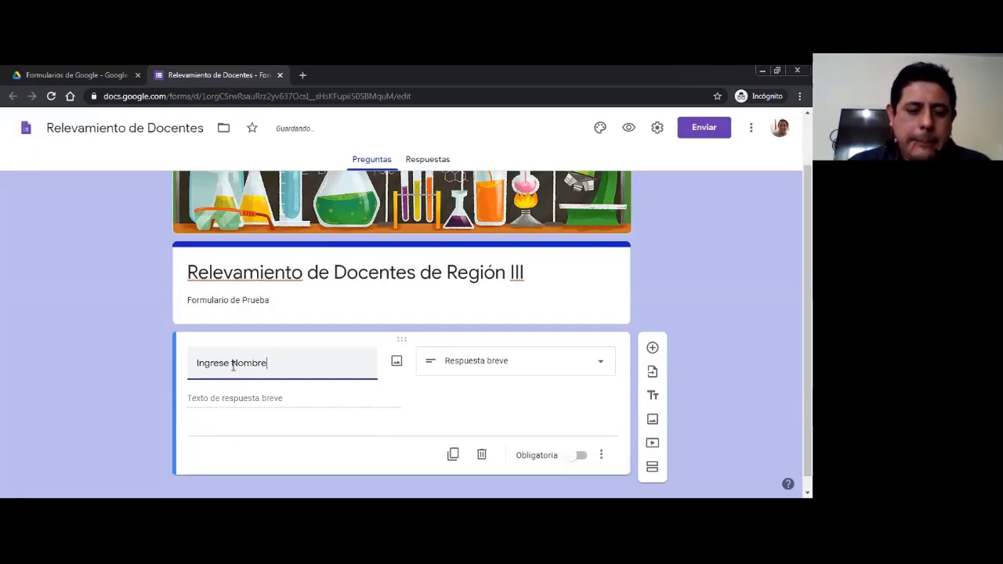
pyautogui.write(' y Apell')
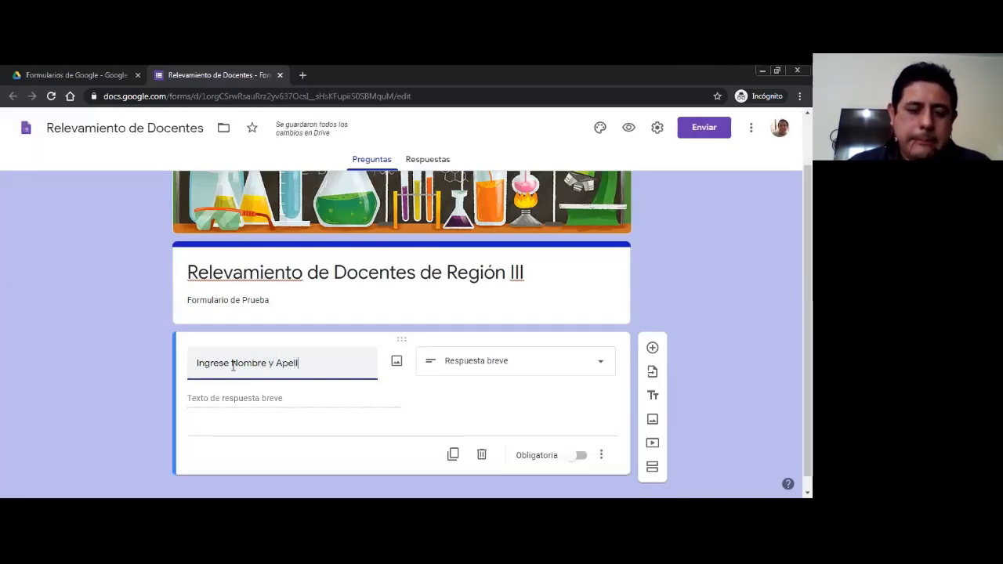
pyautogui.write('ido')
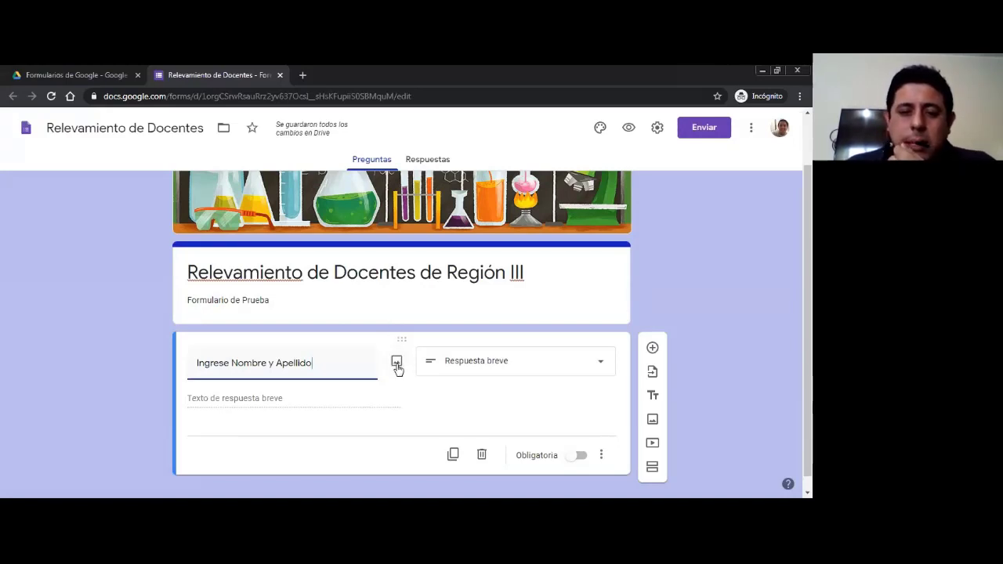
# - Open the Insertar imagen dialog from the name question's image icon
pyautogui.click(397, 362)
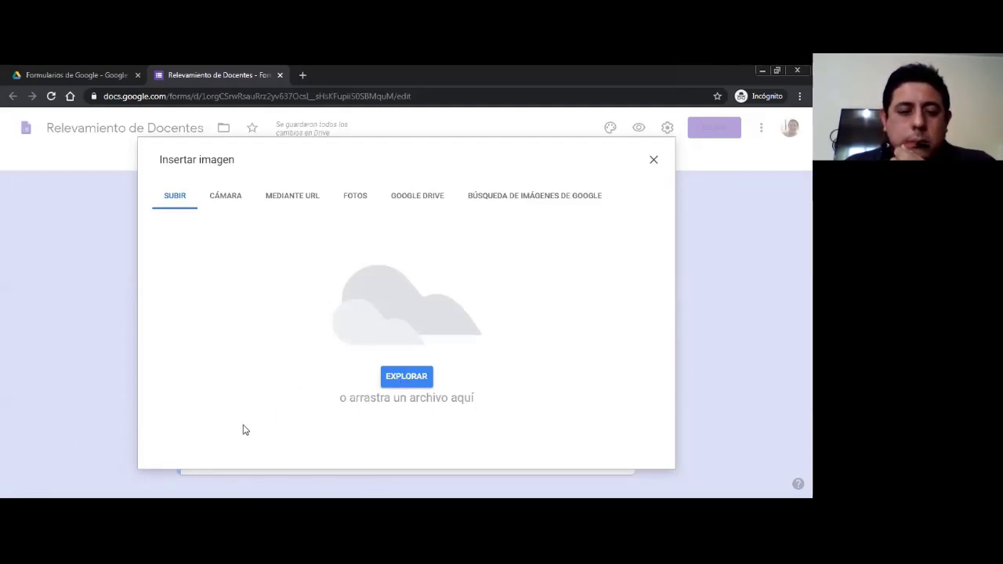
# - Browse to the 'Capacitacion Region III' picture and upload it to the name question
pyautogui.click(408, 376)
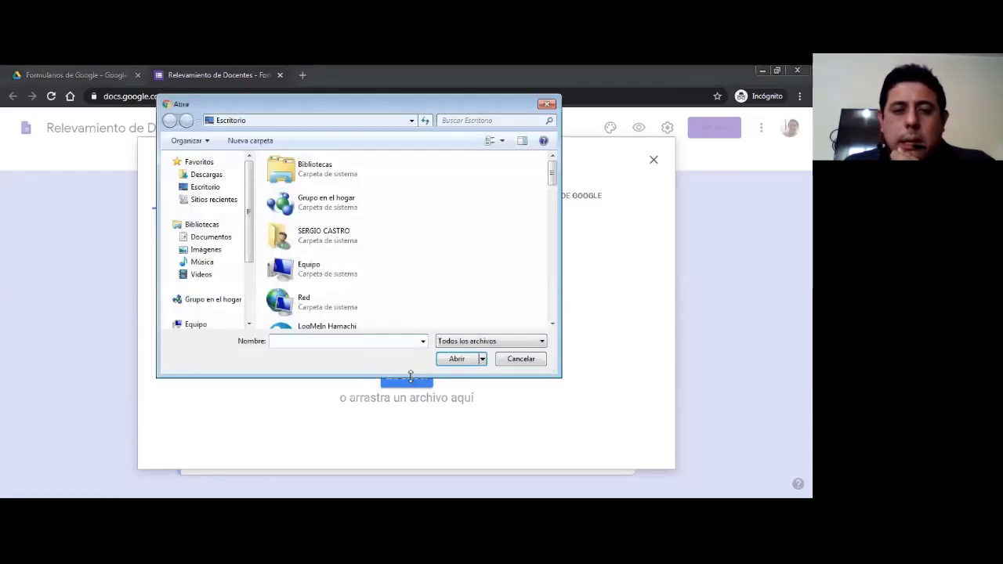
pyautogui.click(207, 250)
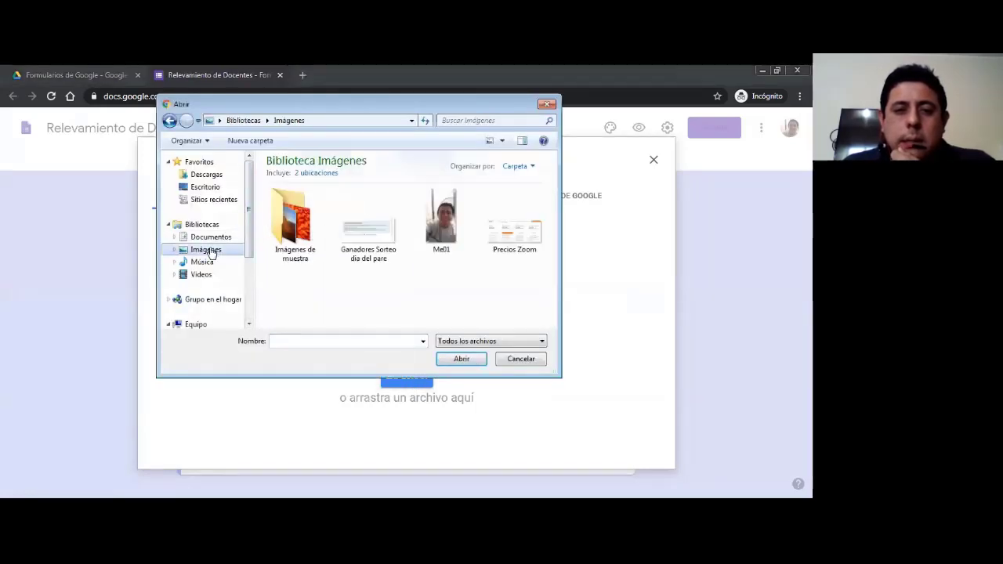
pyautogui.click(200, 262)
pyautogui.click(208, 236)
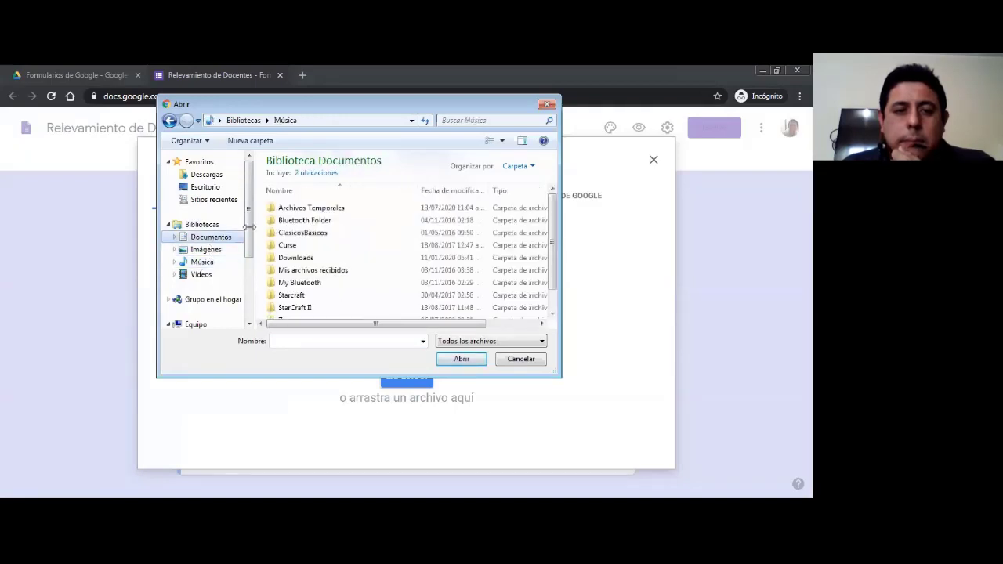
pyautogui.doubleClick(313, 209)
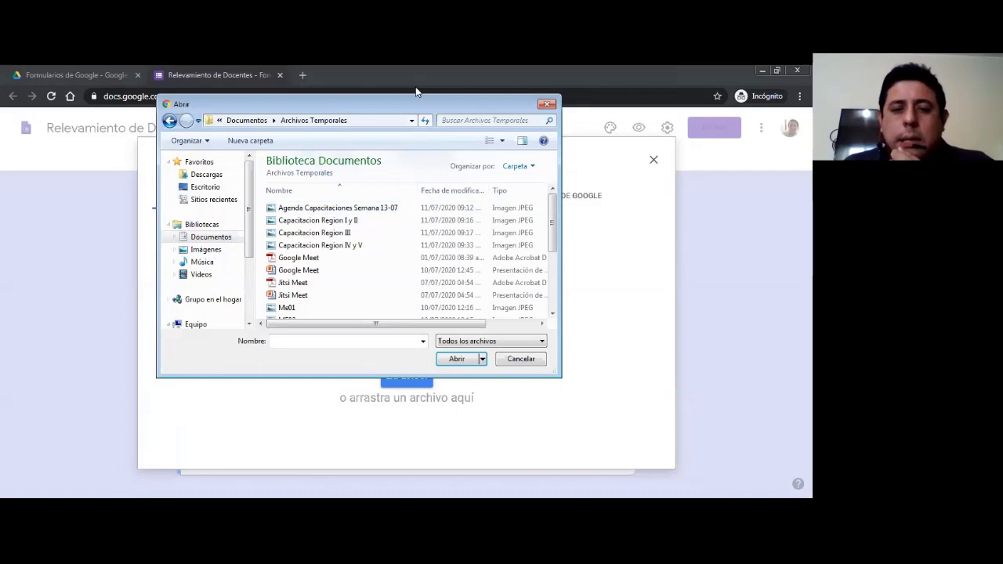
pyautogui.moveTo(264, 108); pyautogui.dragTo(319, 162)
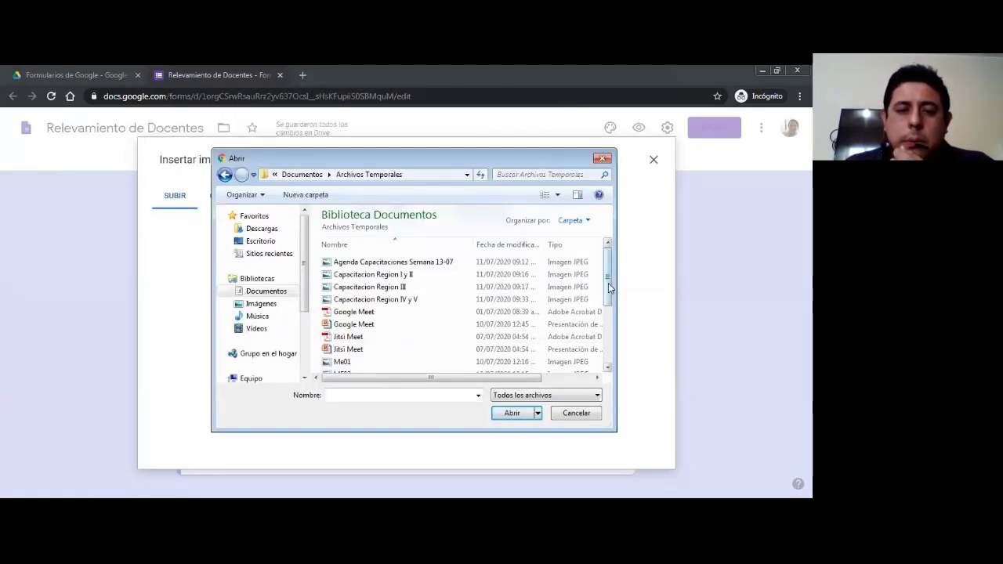
pyautogui.moveTo(610, 289); pyautogui.dragTo(253, 316)
pyautogui.click(258, 305)
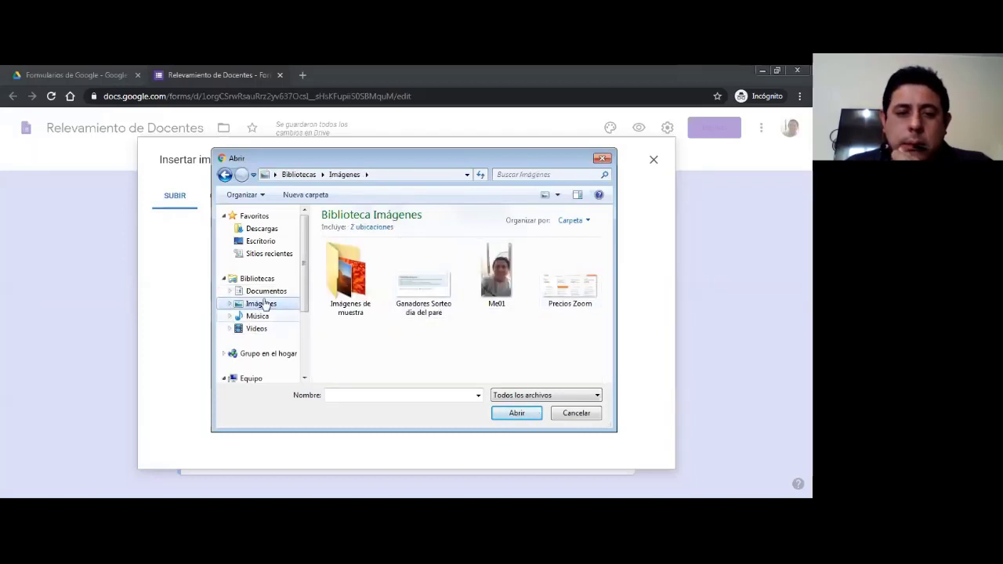
pyautogui.click(264, 291)
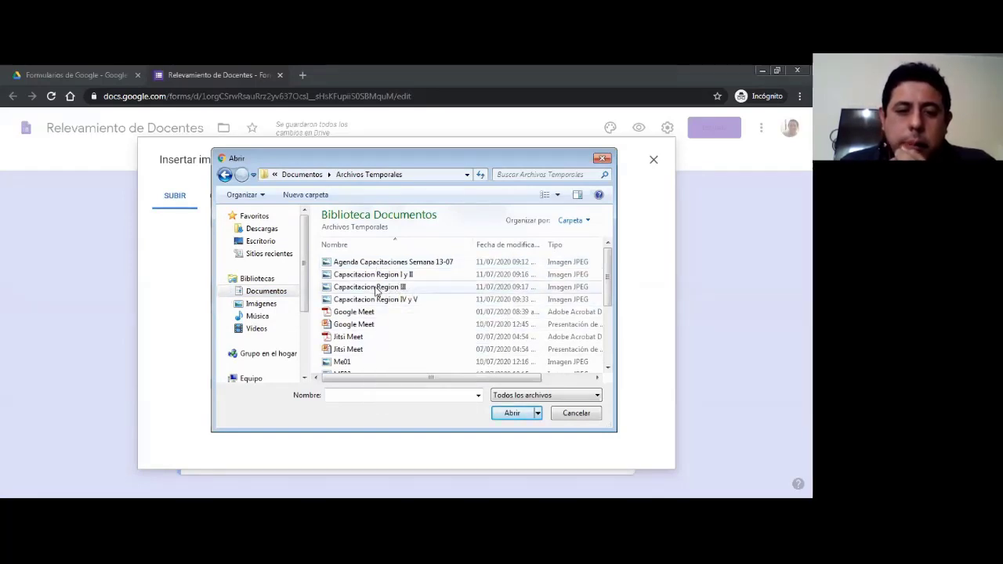
pyautogui.click(376, 290)
pyautogui.click(512, 413)
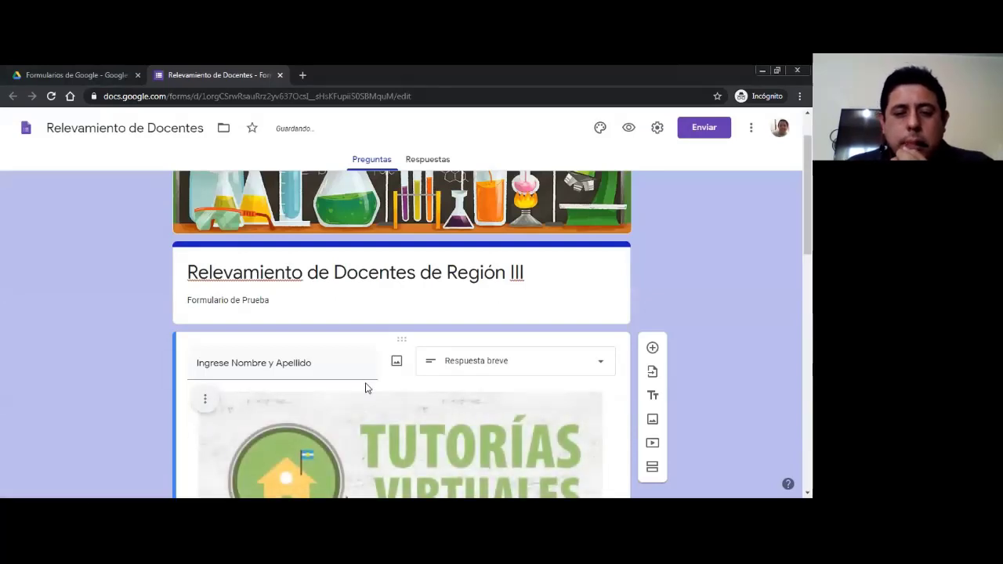
# - Scroll the form to inspect the inserted Tutorías Virtuales image under the name question
pyautogui.scroll(-2, 365, 384)
pyautogui.scroll(2, 365, 387)
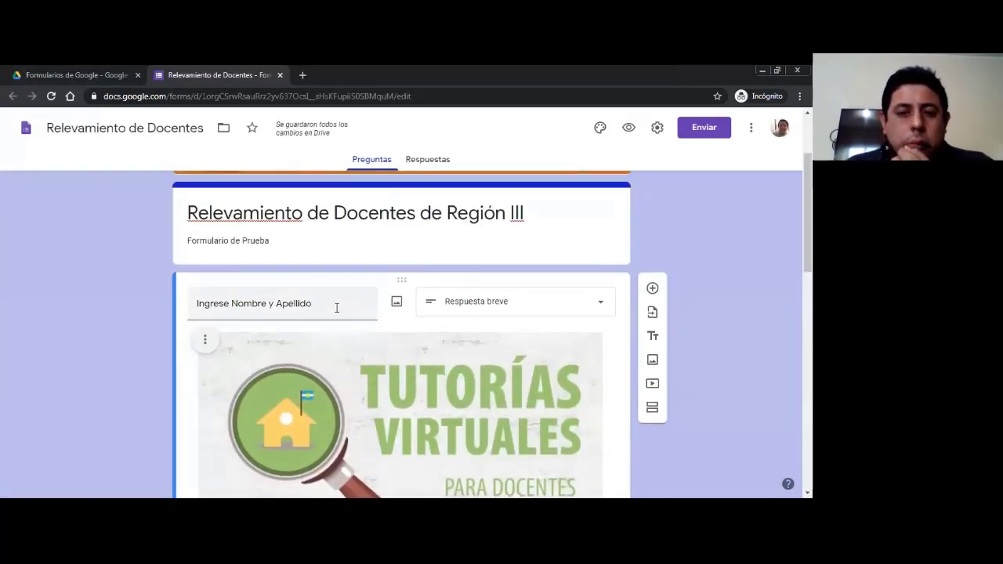
pyautogui.scroll(-2, 381, 374)
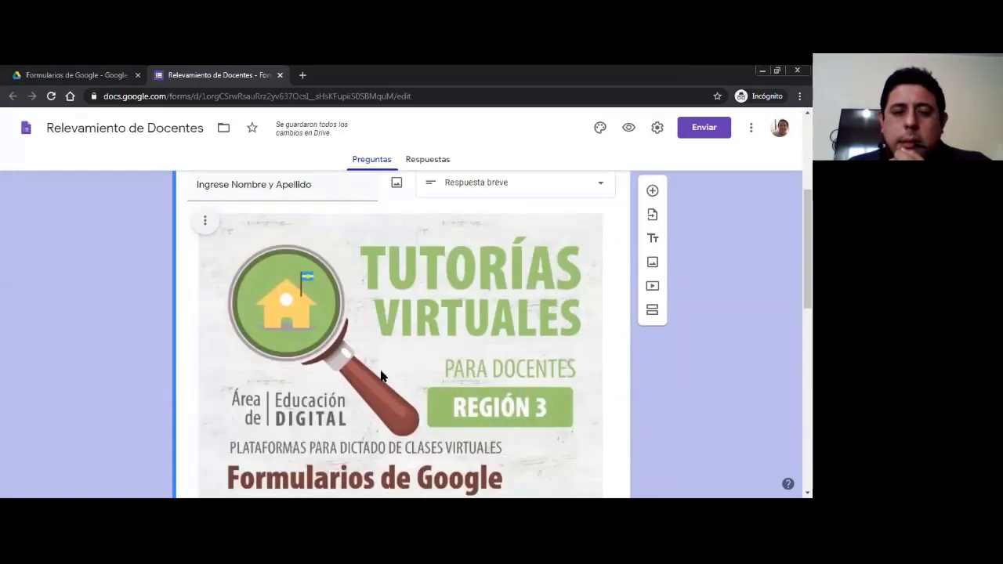
pyautogui.scroll(1, 382, 374)
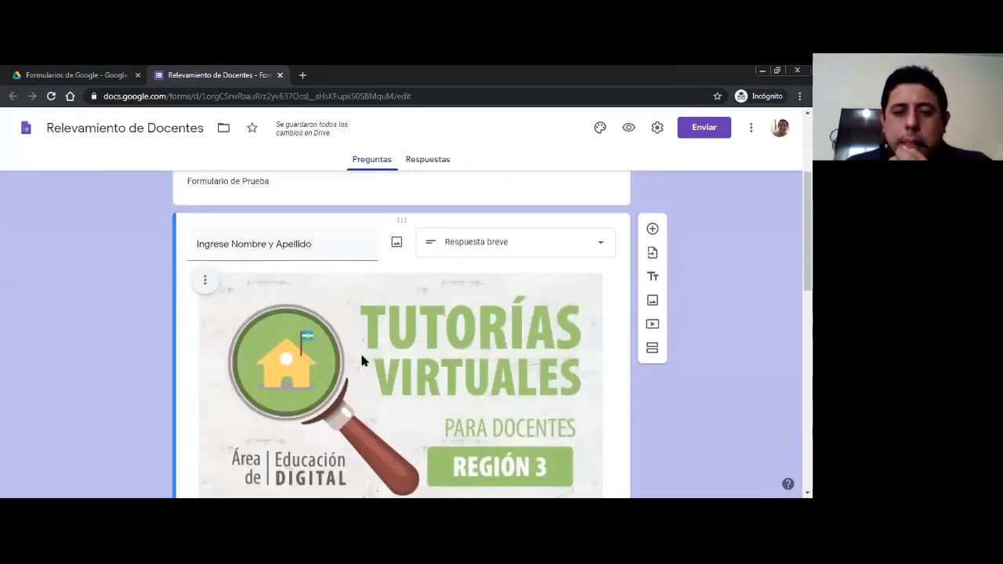
pyautogui.scroll(-2, 357, 363)
pyautogui.scroll(4, 267, 376)
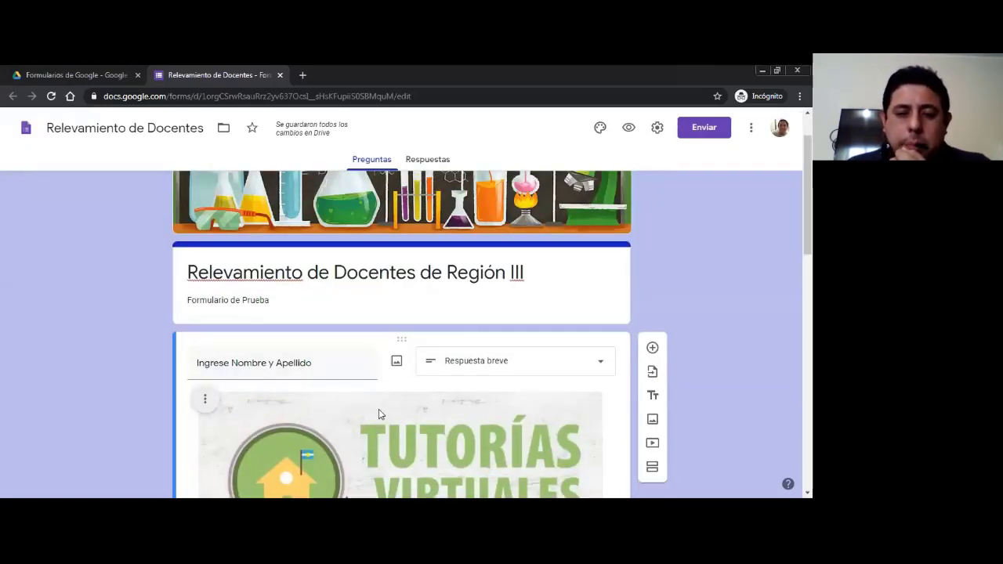
pyautogui.scroll(-1, 312, 408)
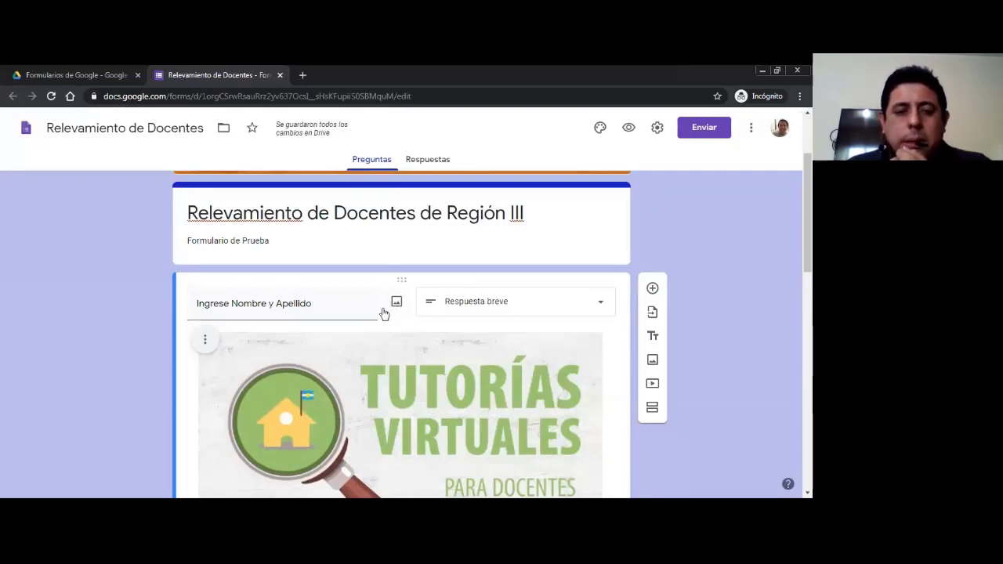
# - Remove the Tutorías Virtuales image from the name question using Quitar
pyautogui.click(206, 340)
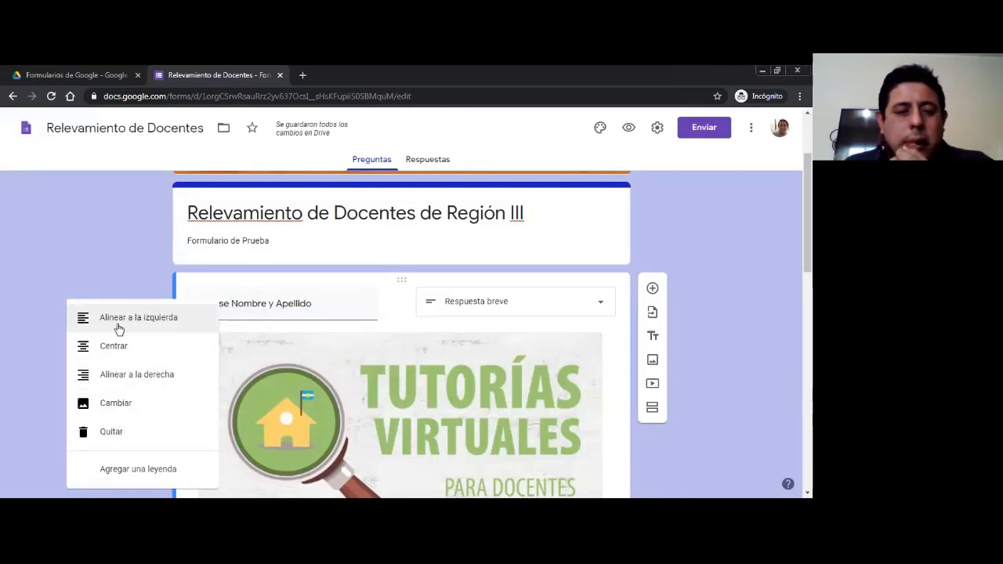
pyautogui.click(109, 433)
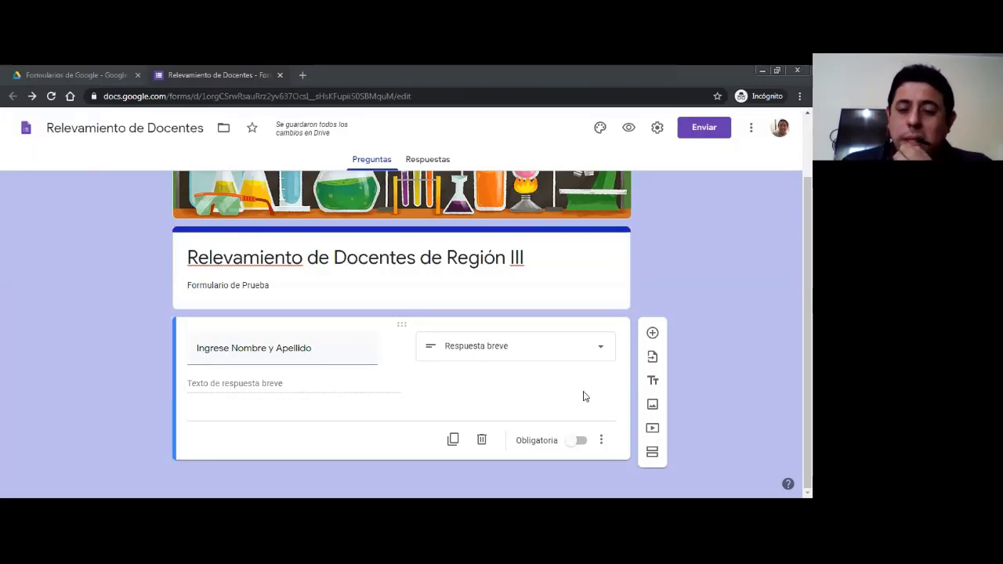
pyautogui.click(601, 352)
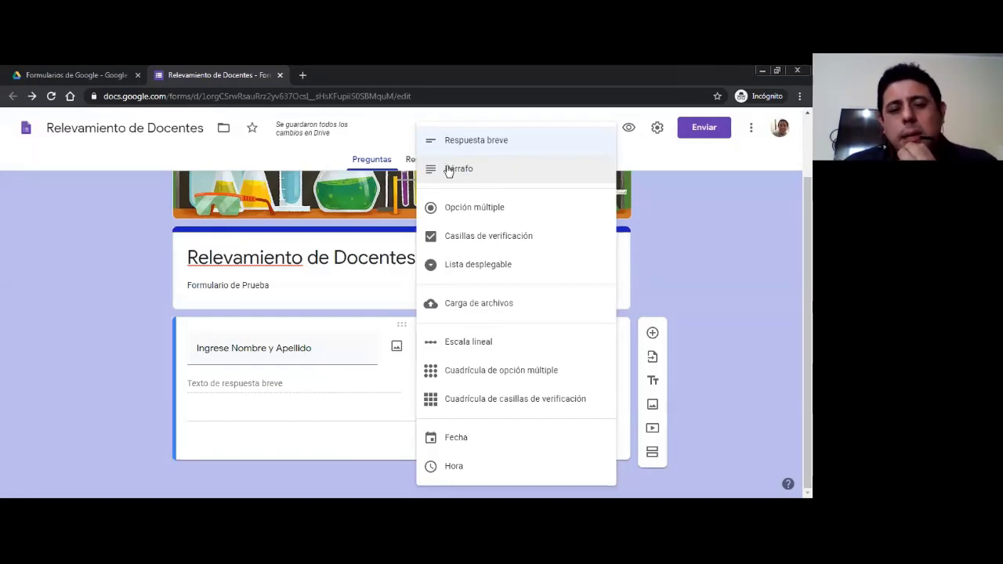
pyautogui.click(179, 342)
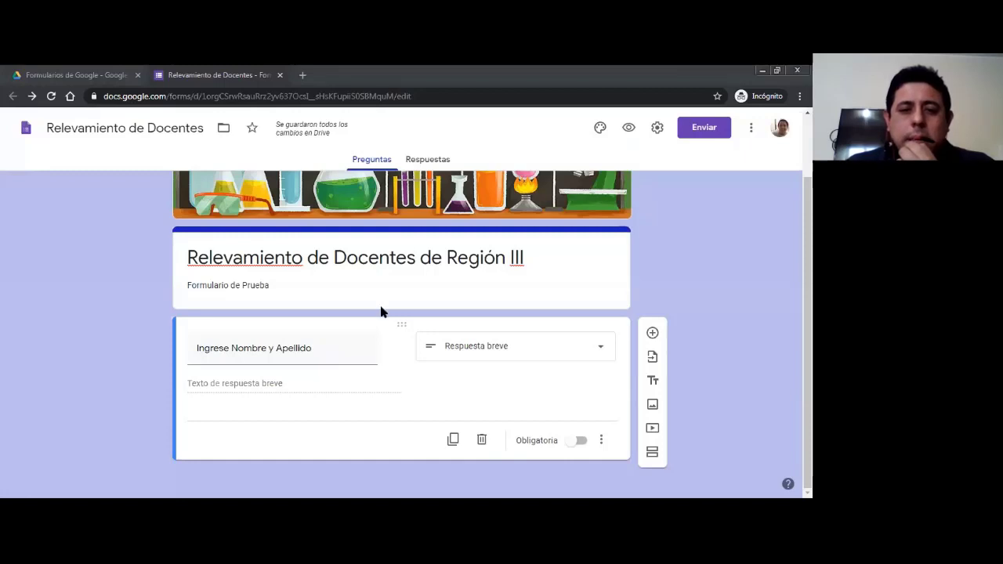
# - Duplicate the 'Ingrese Nombre y Apellido' short-answer question so a copy appears below it
pyautogui.moveTo(352, 347)
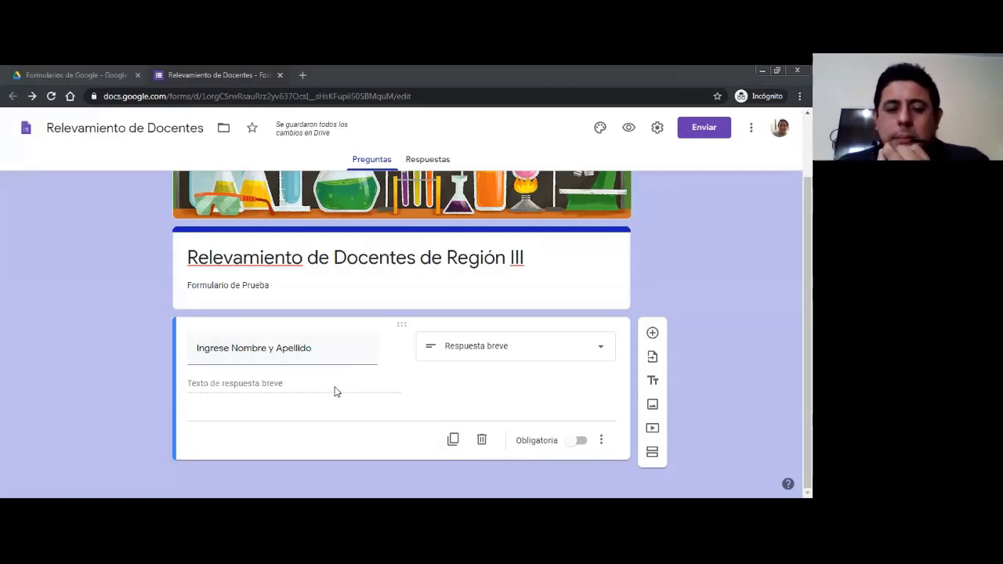
pyautogui.click(453, 442)
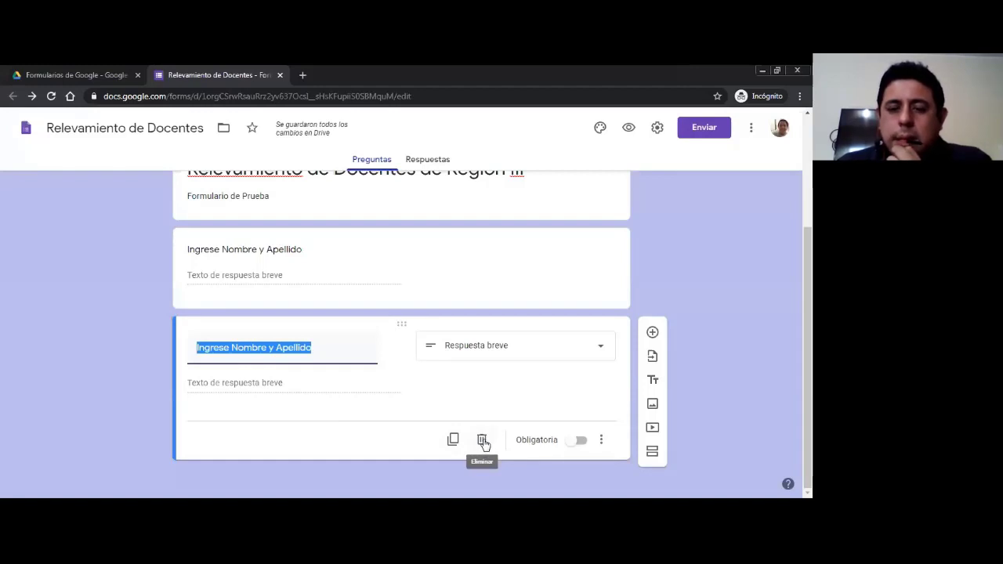
# - Delete the duplicated 'Ingrese Nombre y Apellido' question card
pyautogui.click(482, 440)
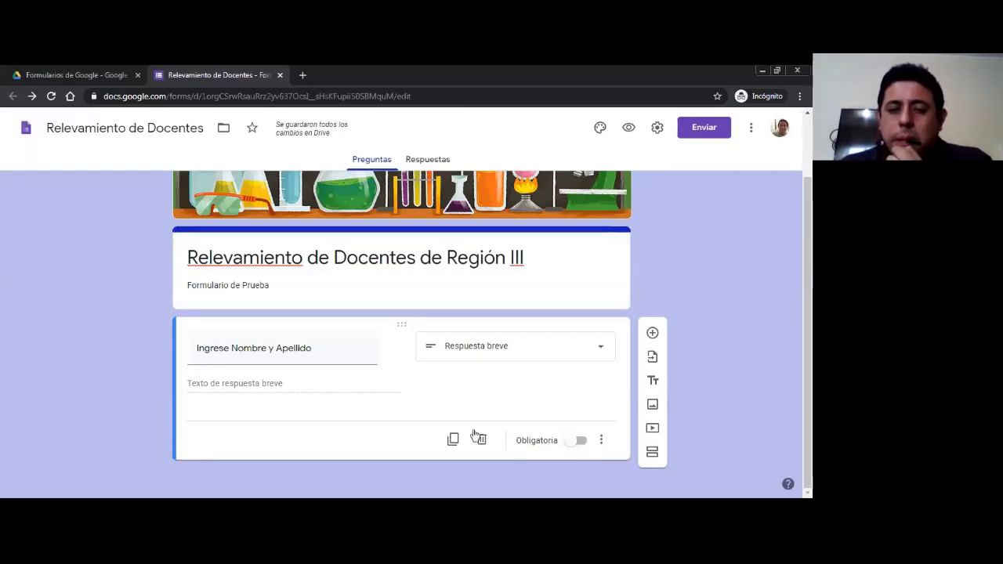
# - Mark 'Ingrese Nombre y Apellido' as Obligatoria and view its extra options menu
pyautogui.click(579, 441)
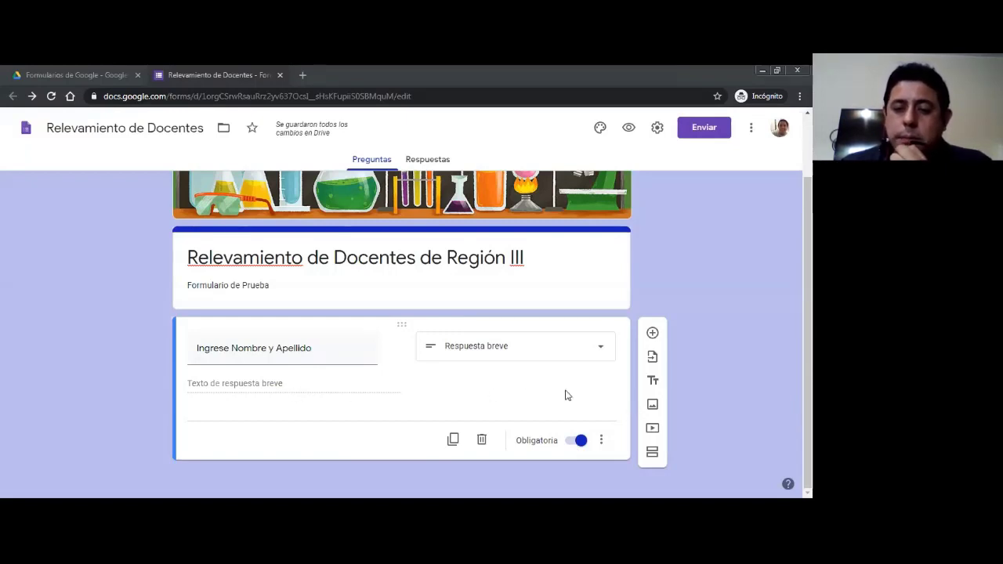
pyautogui.click(602, 441)
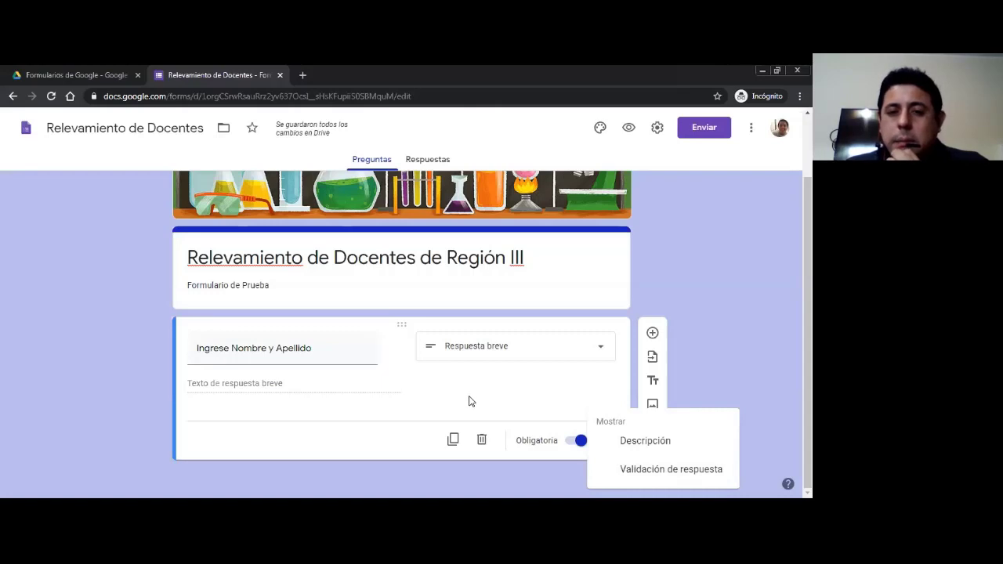
# - Dismiss the Descripción / Validación de respuesta options menu without changing anything
pyautogui.click(718, 337)
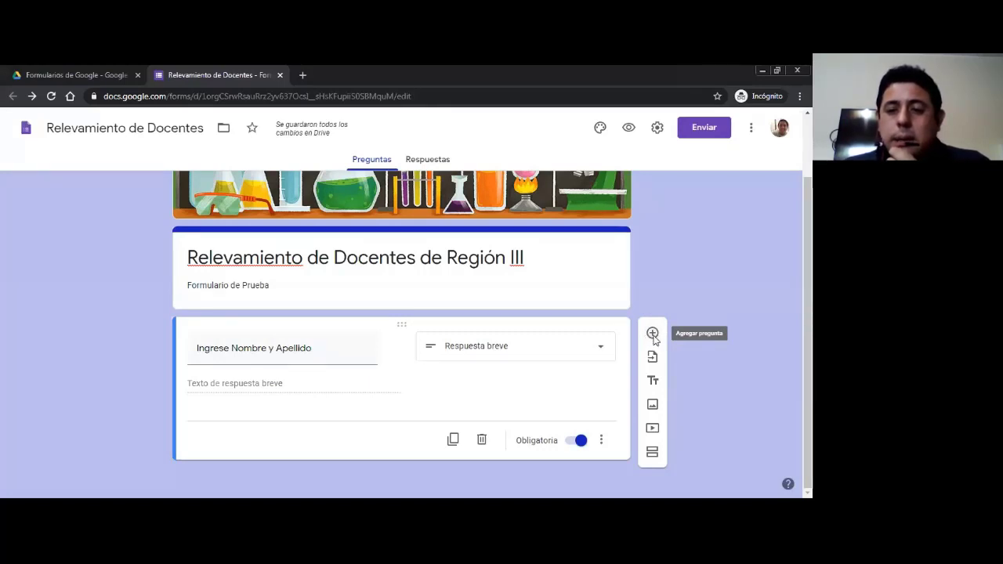
# - Insert a new multiple-choice question, then place the cursor after 'Ingrese' in the first title
pyautogui.click(654, 338)
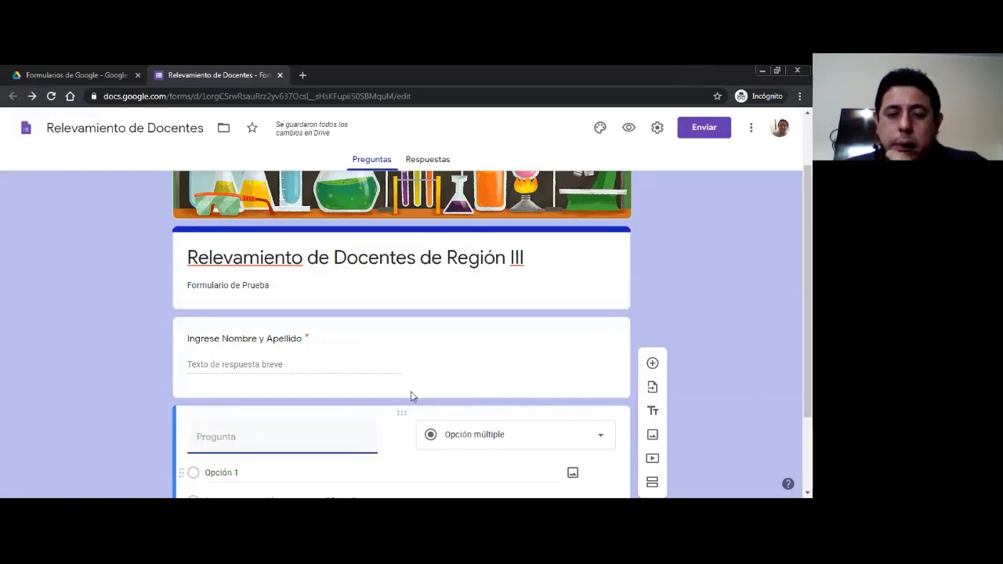
pyautogui.click(429, 343)
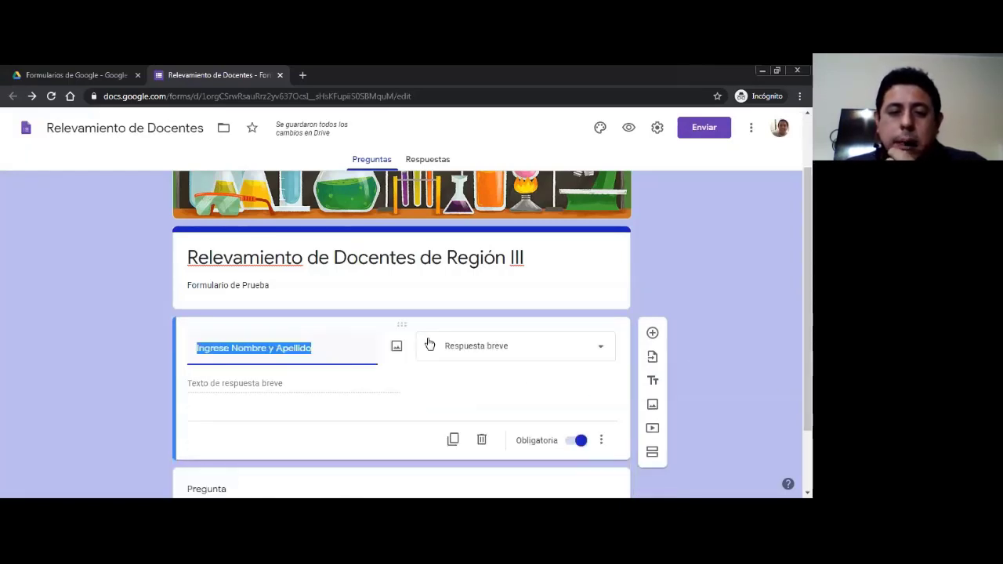
pyautogui.click(623, 372)
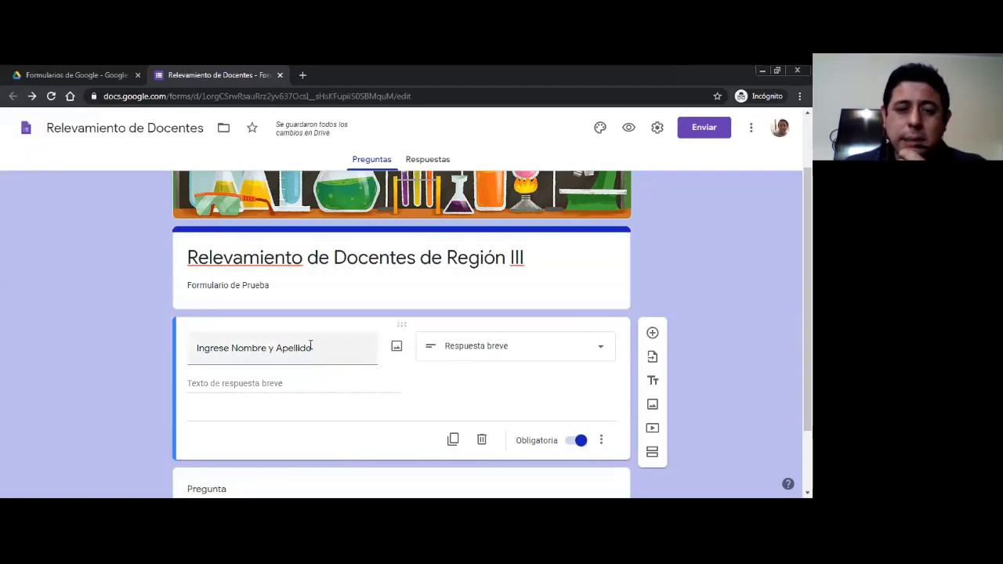
pyautogui.click(233, 348)
pyautogui.click(224, 349)
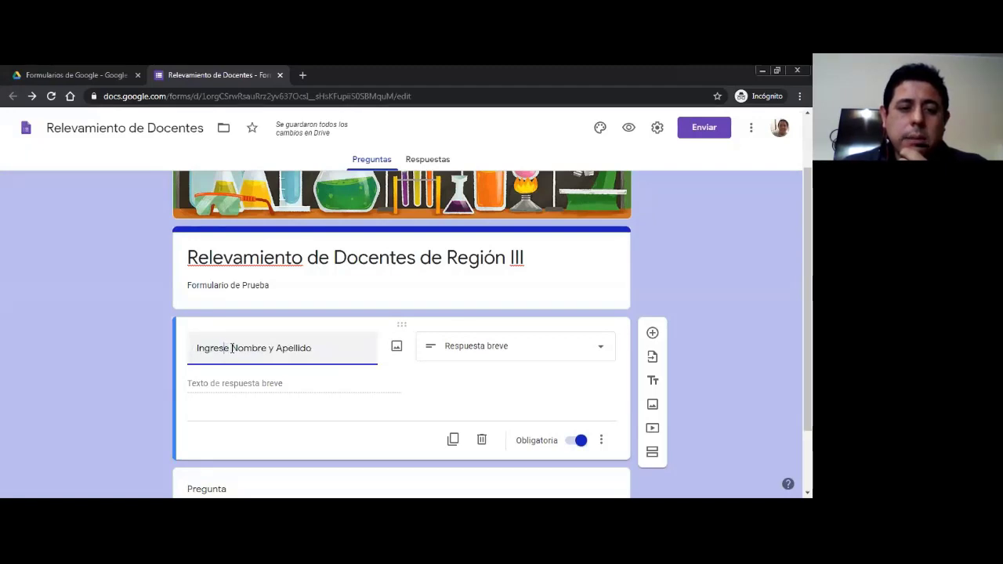
# - Delete 'Ingrese' so the first question title reads 'Nombre y Apellido'
pyautogui.moveTo(232, 348); pyautogui.dragTo(193, 350)
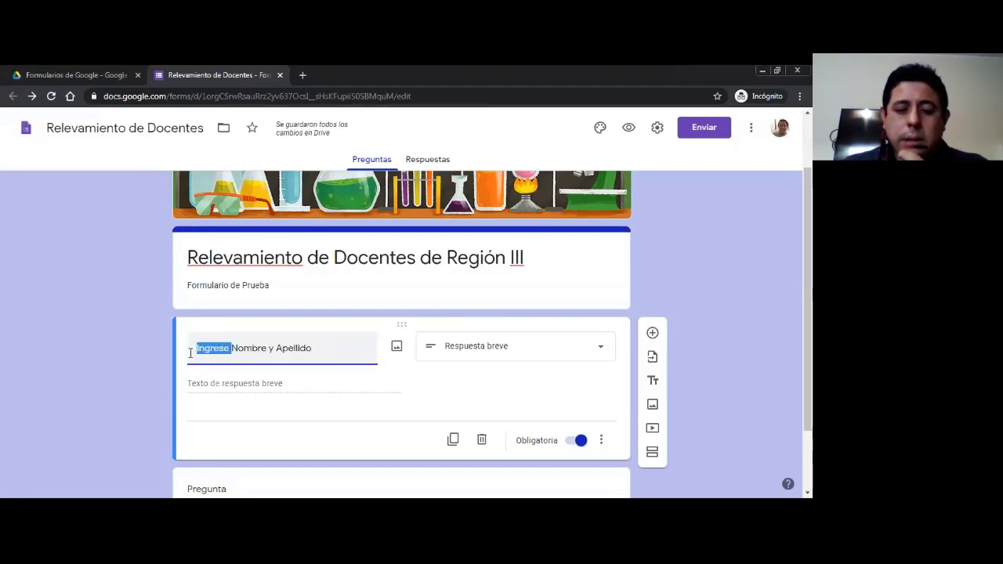
pyautogui.press('BackSpace')
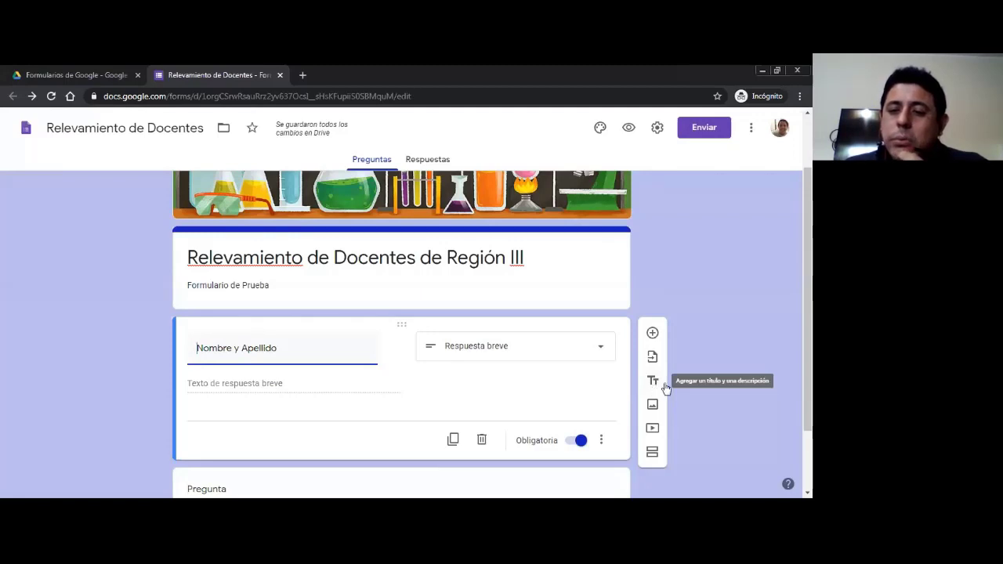
# - Add a block titled 'Debe ingresar sus datos' with description 'Ingresar su Nombre y su Apellido'
pyautogui.click(654, 383)
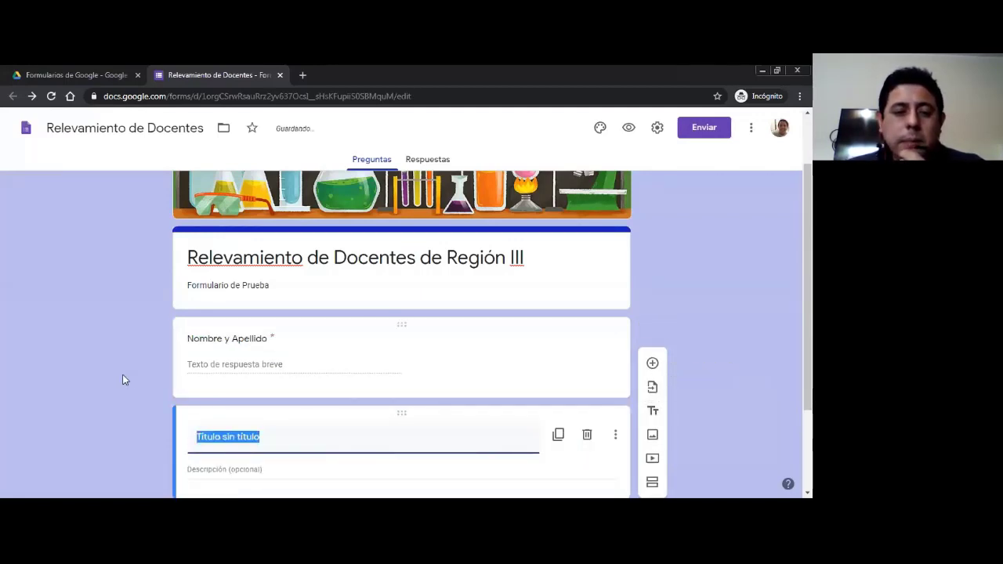
pyautogui.scroll(-2, 122, 380)
pyautogui.scroll(1, 122, 373)
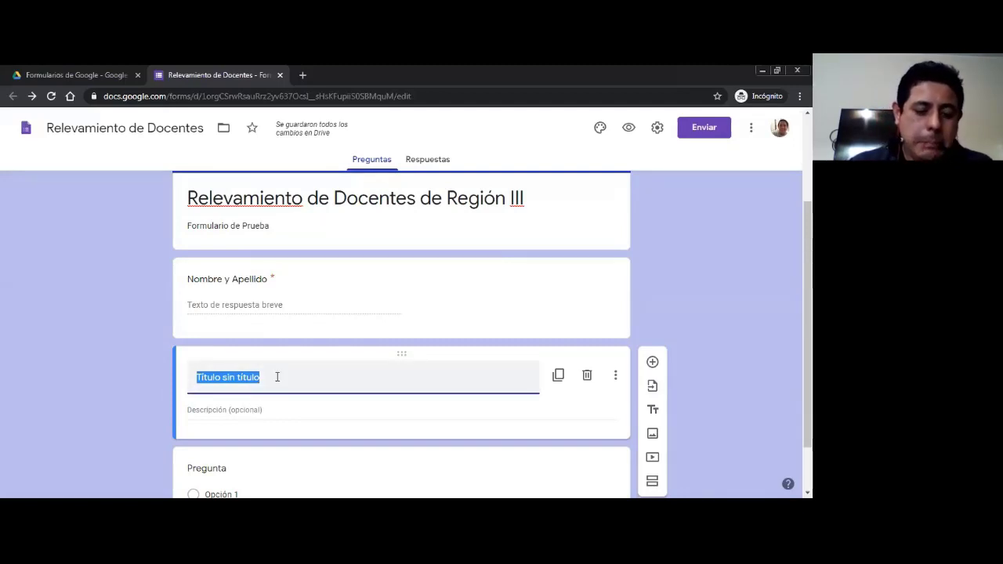
pyautogui.write('Debe ')
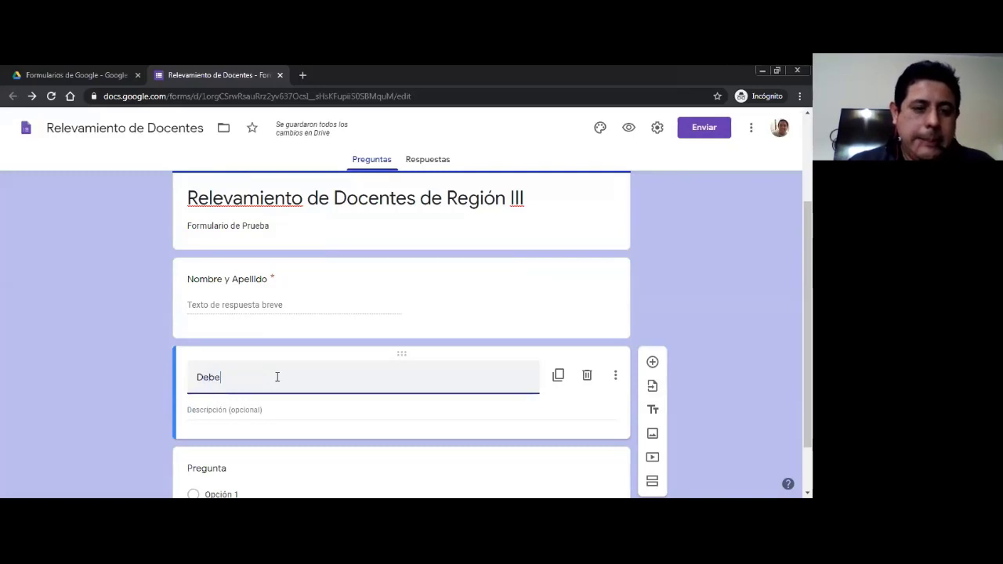
pyautogui.write('ingresar')
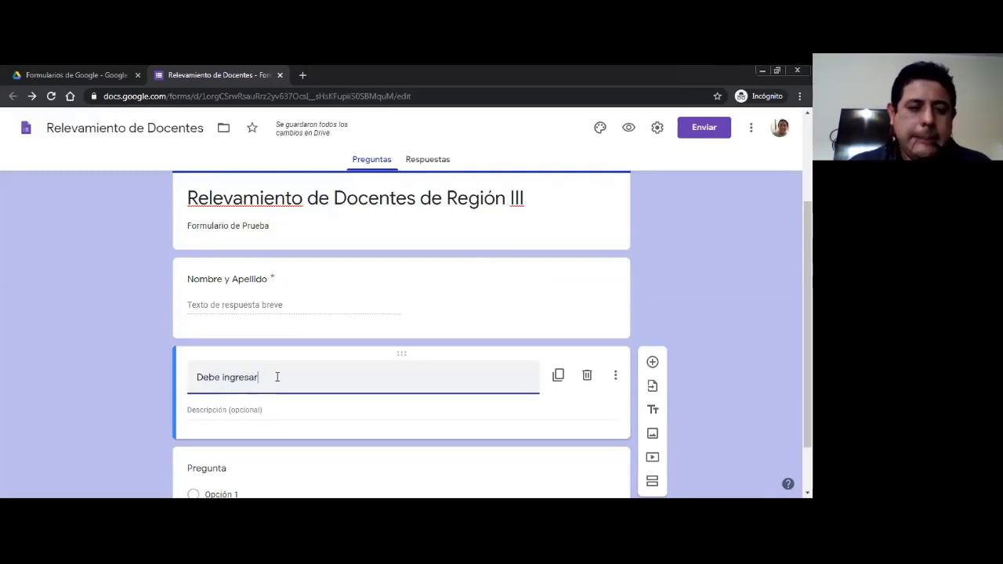
pyautogui.write(' sus')
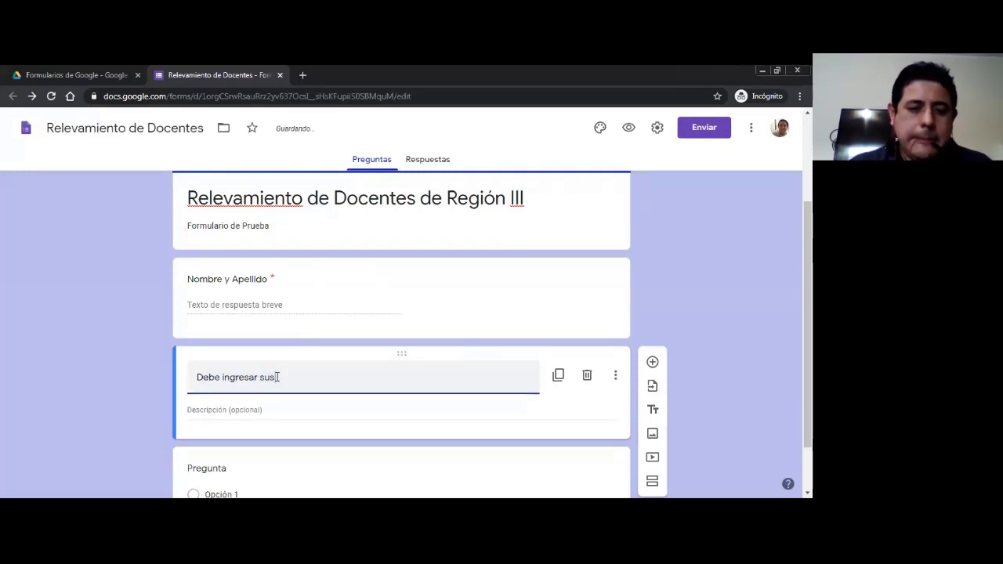
pyautogui.write(' datos')
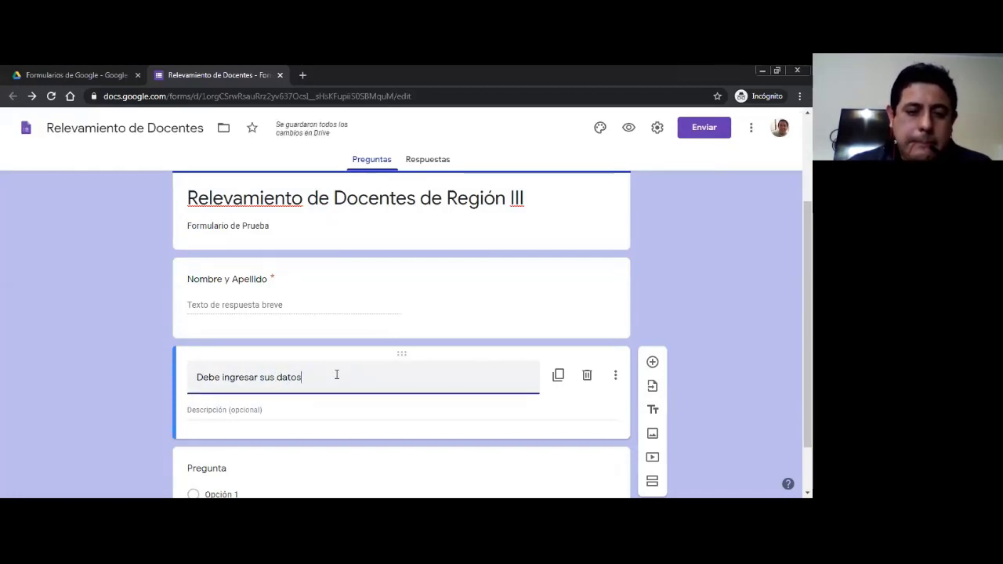
pyautogui.click(205, 411)
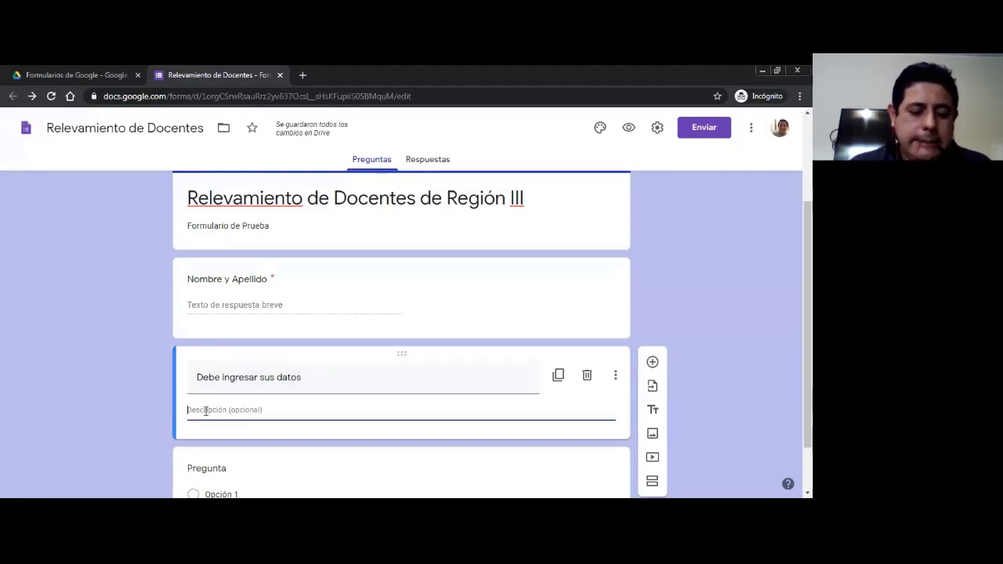
pyautogui.write('Ingresar')
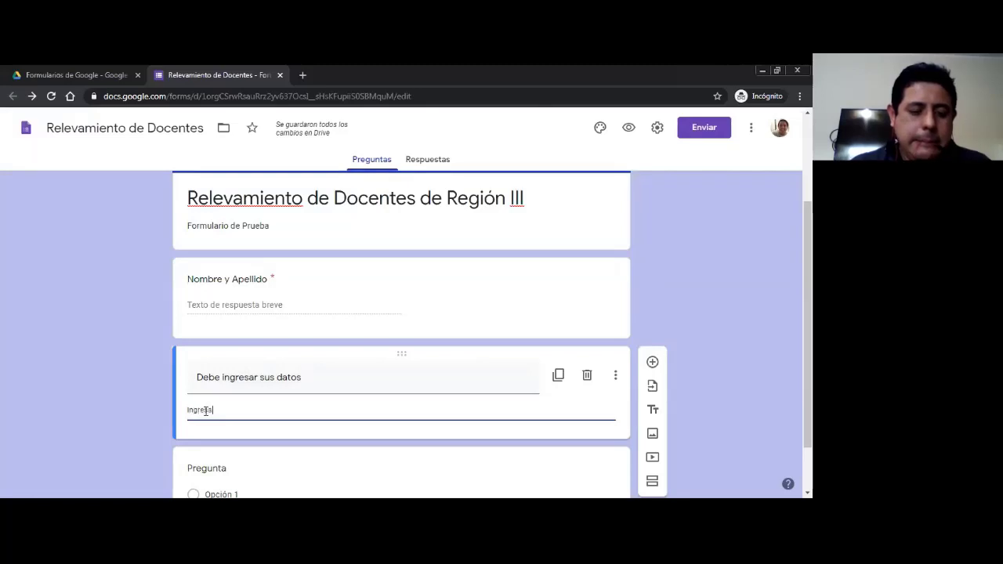
pyautogui.write(' su N')
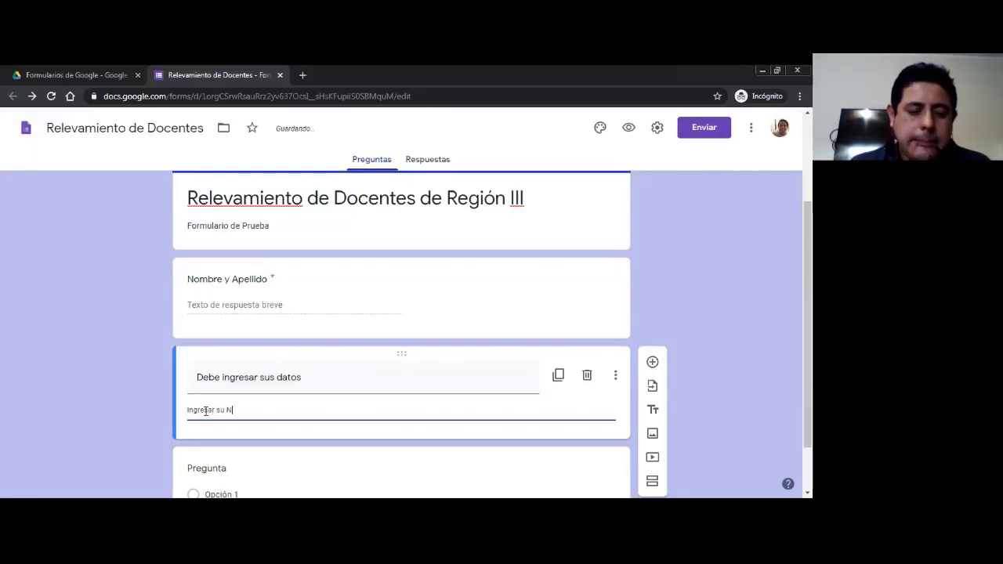
pyautogui.write('ombre')
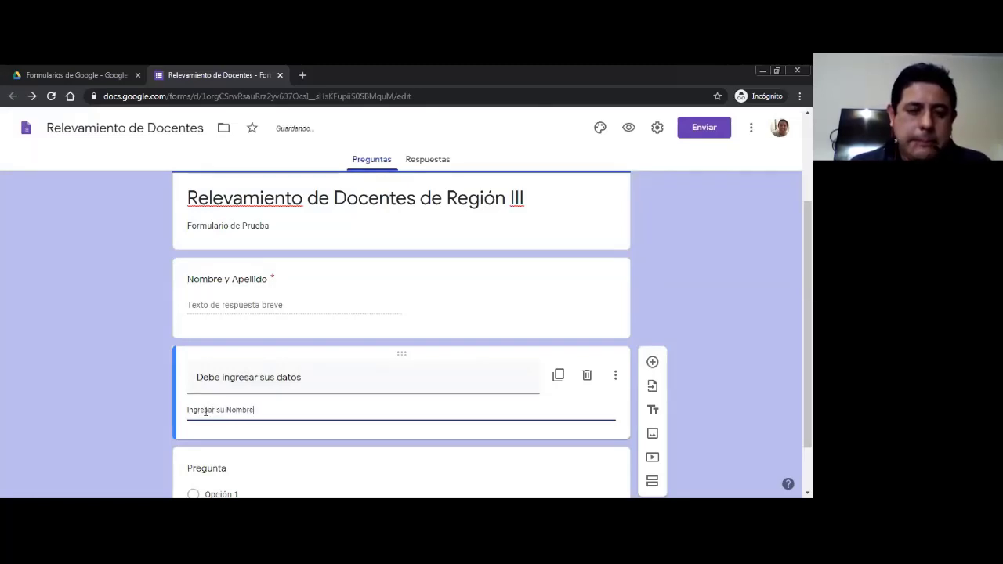
pyautogui.write(' y su Apllio')
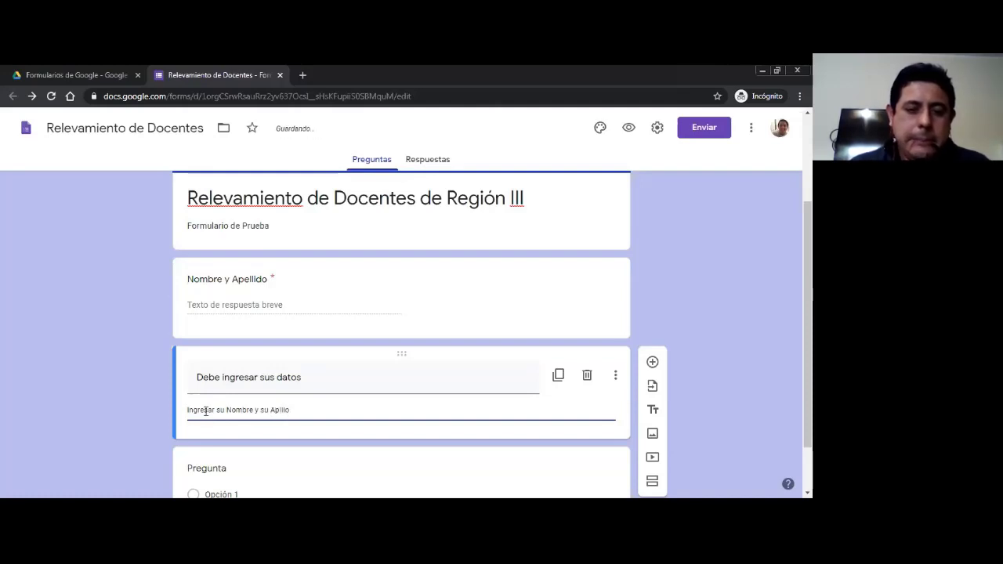
pyautogui.press('BackSpace')
pyautogui.write('do')
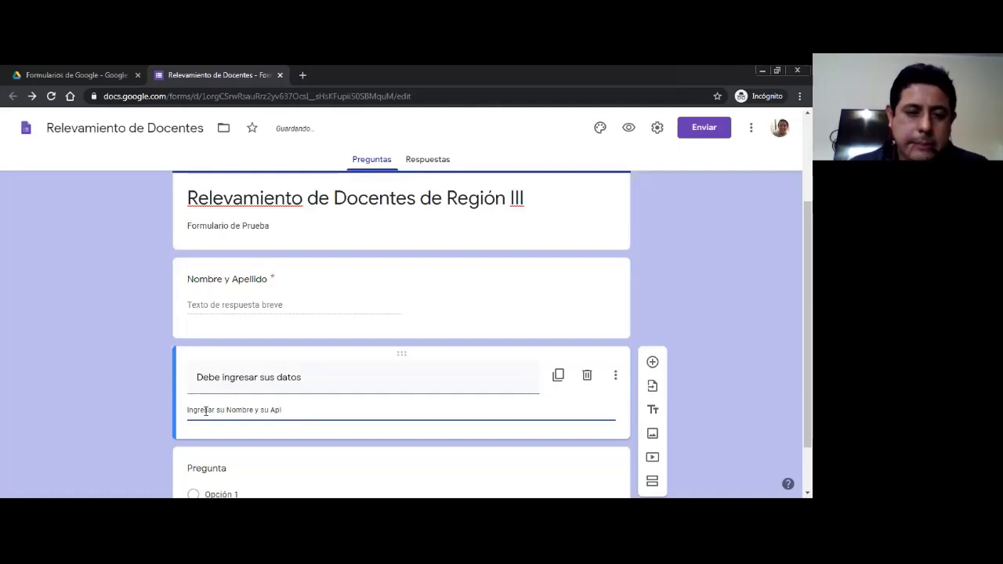
pyautogui.write('ellido')
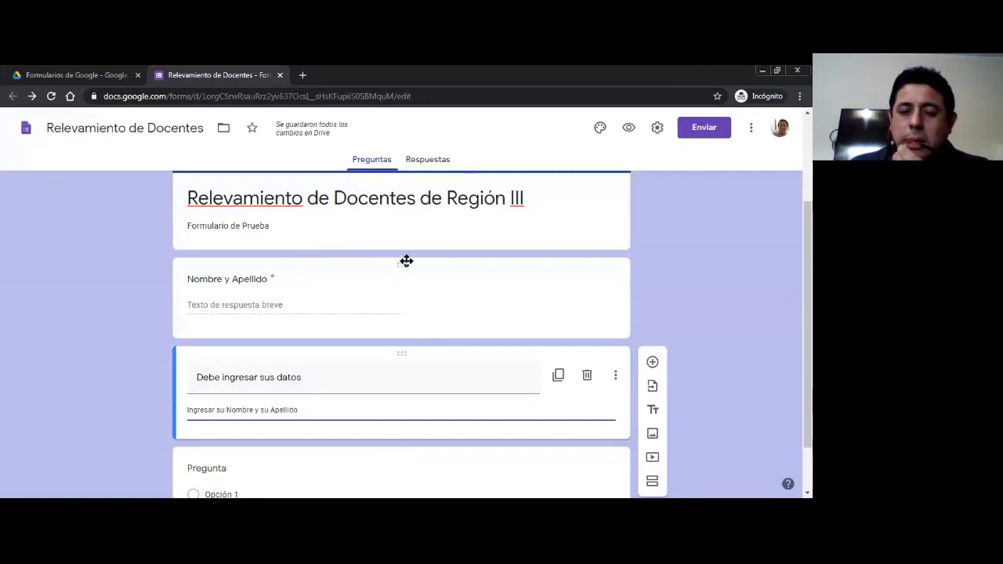
# - Drag the 'Debe ingresar sus datos' block above the 'Nombre y Apellido' question
pyautogui.click(301, 272)
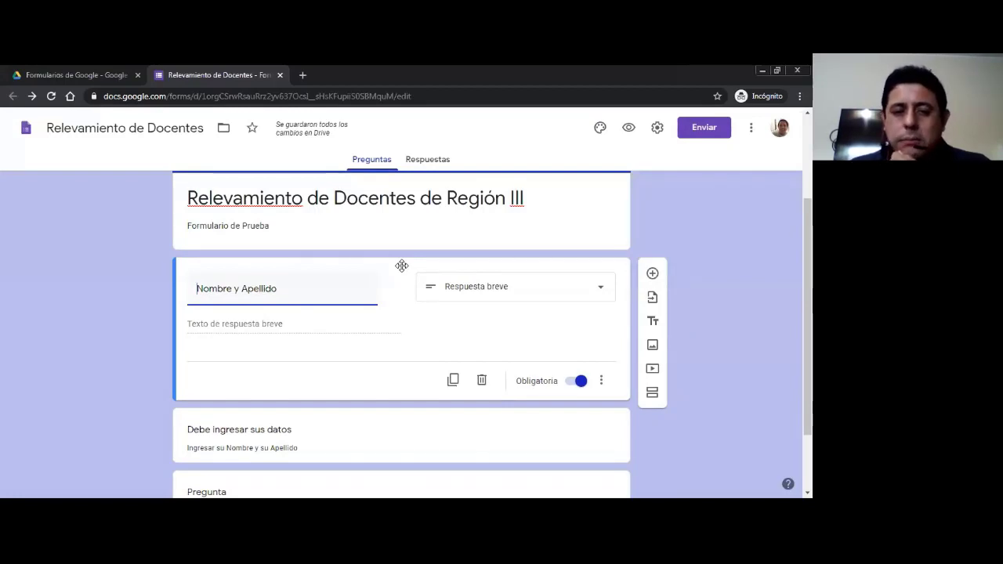
pyautogui.click(322, 430)
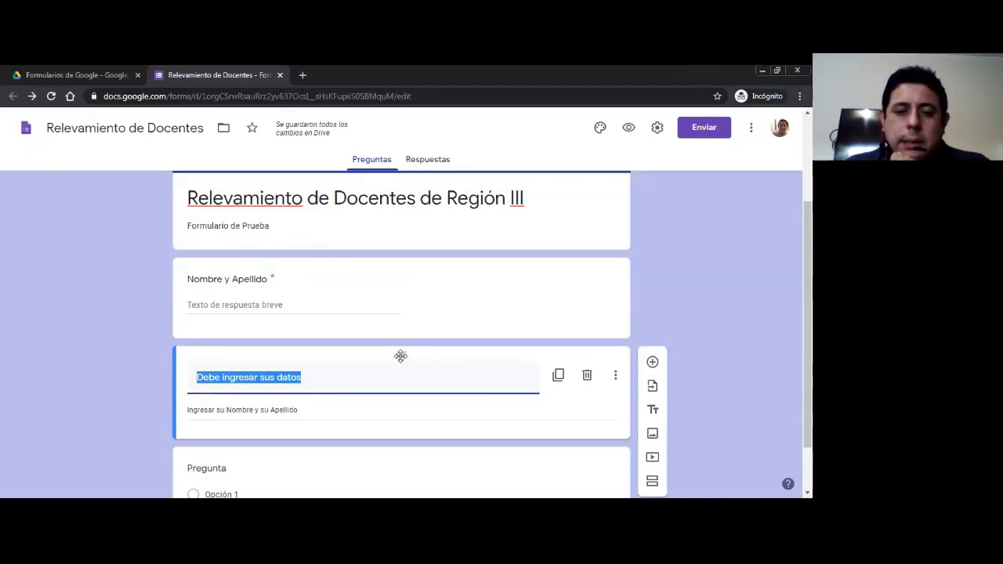
pyautogui.moveTo(401, 353); pyautogui.dragTo(400, 262)
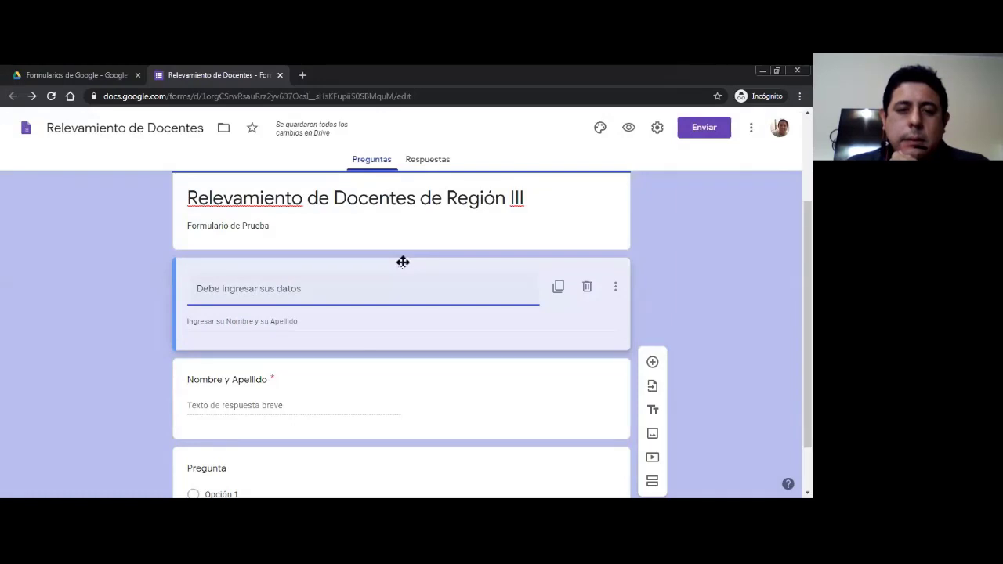
pyautogui.click(402, 266)
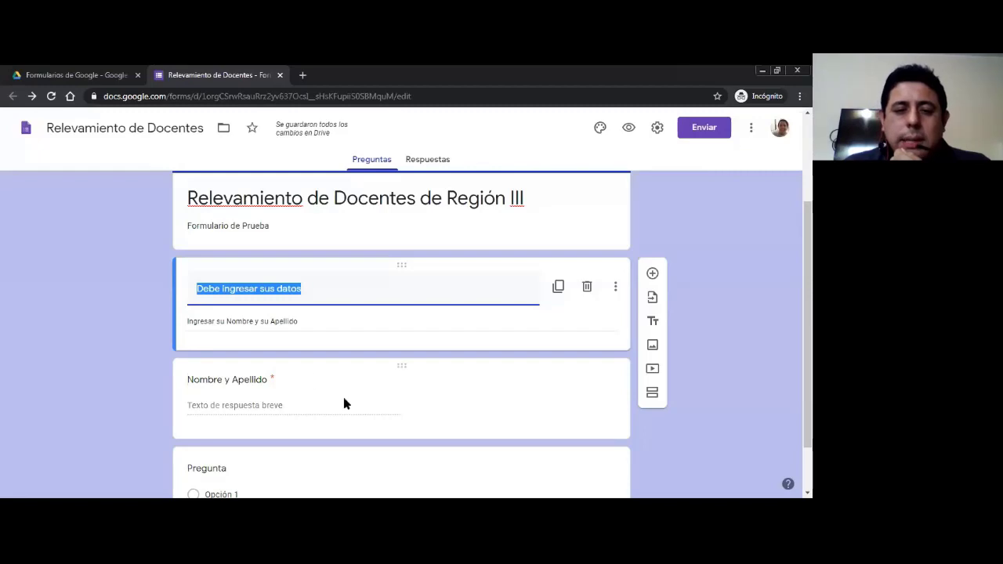
pyautogui.click(157, 406)
pyautogui.scroll(-1, 647, 190)
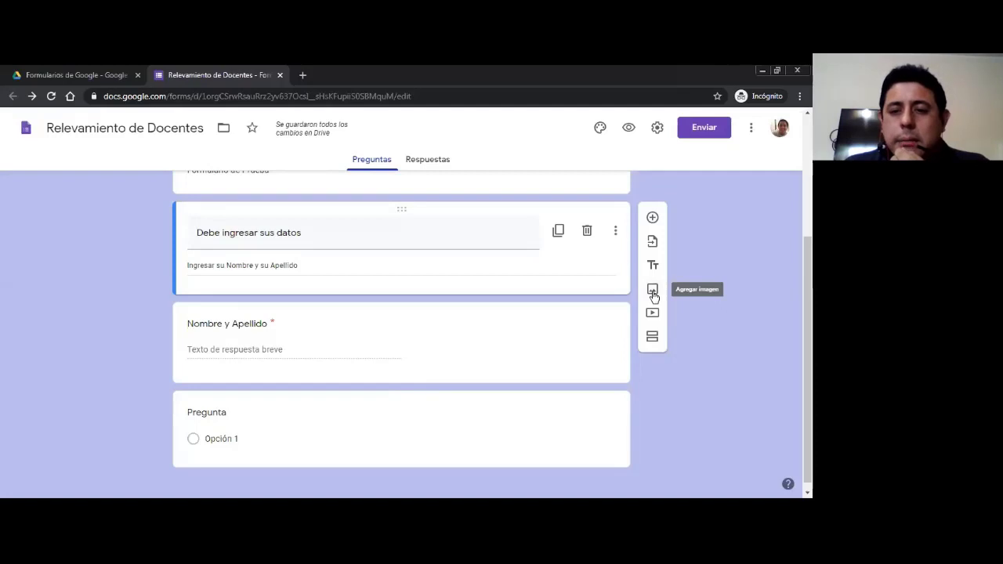
pyautogui.click(402, 322)
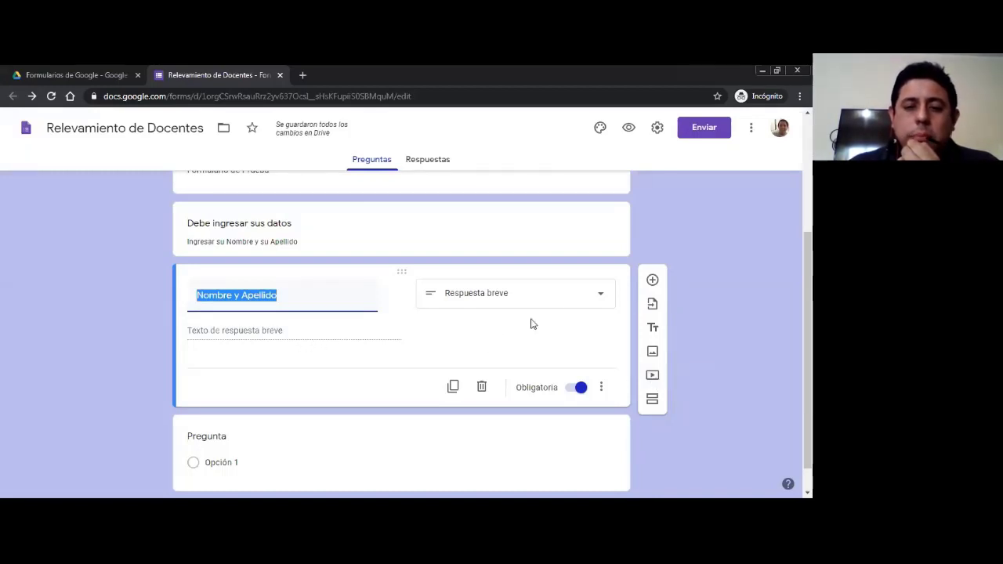
pyautogui.click(602, 298)
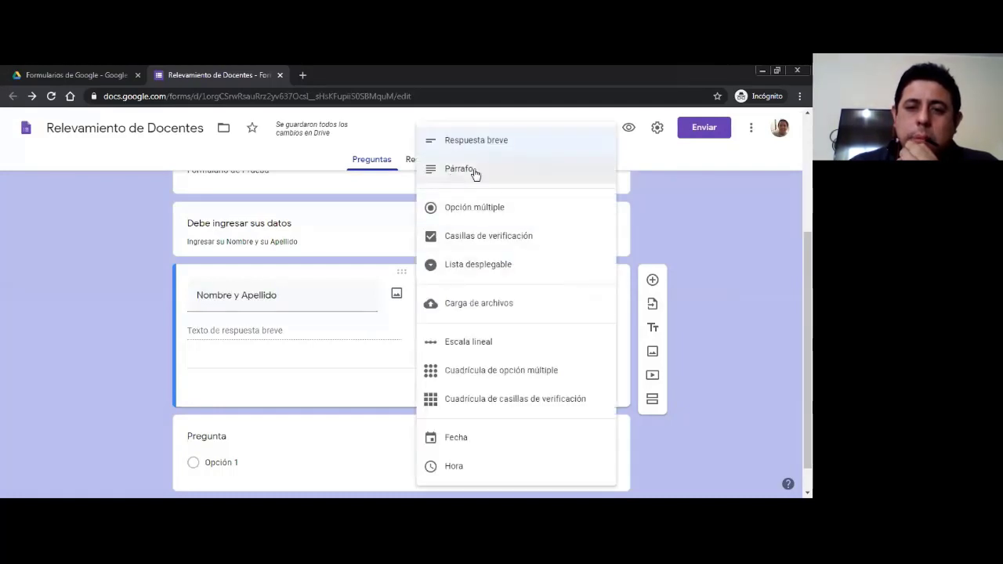
pyautogui.click(703, 340)
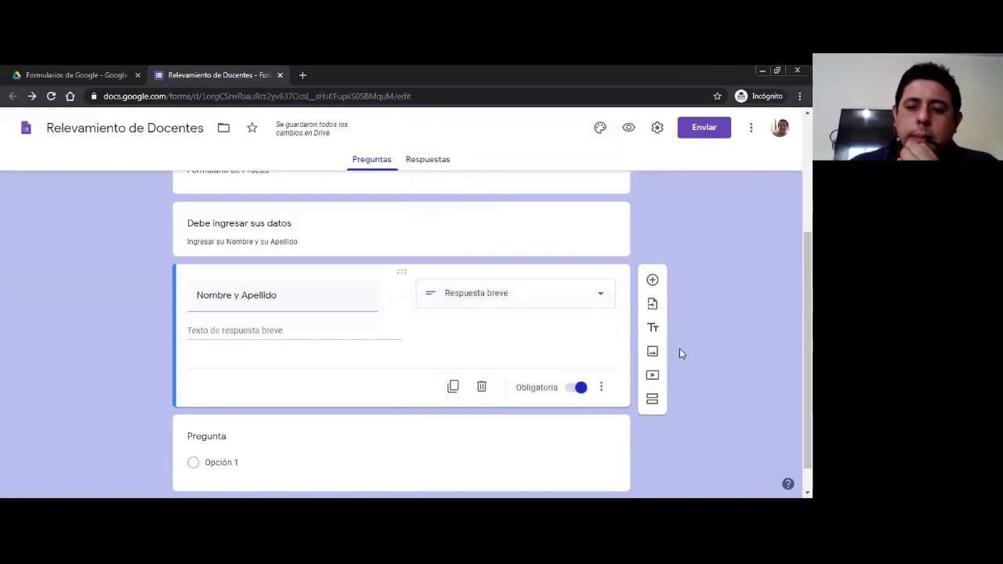
pyautogui.click(652, 378)
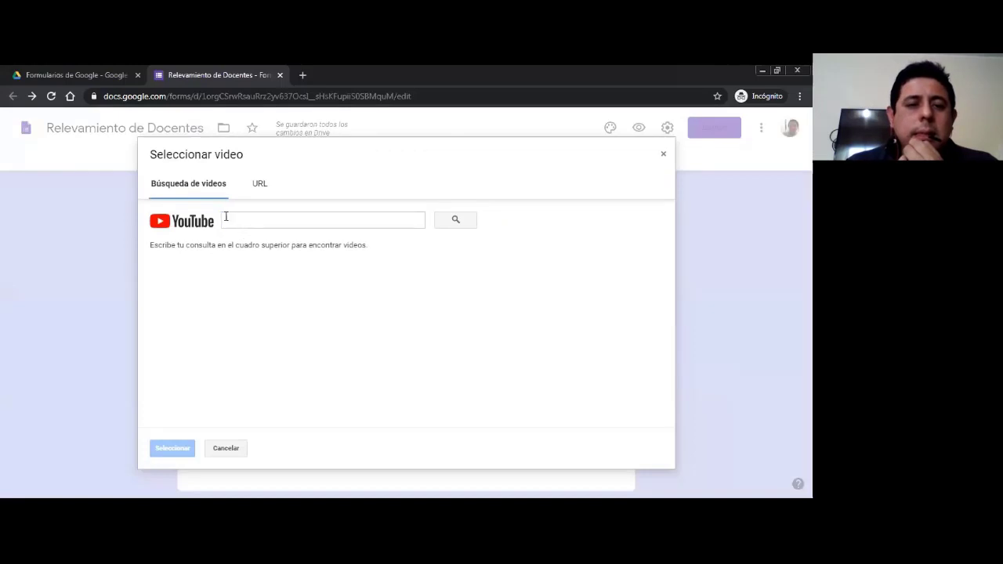
pyautogui.click(244, 218)
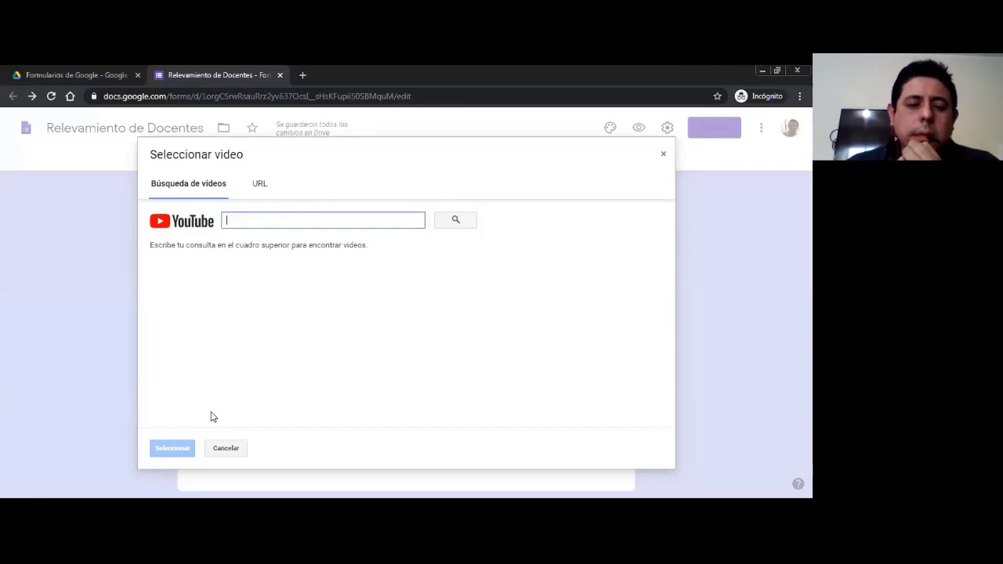
pyautogui.click(276, 216)
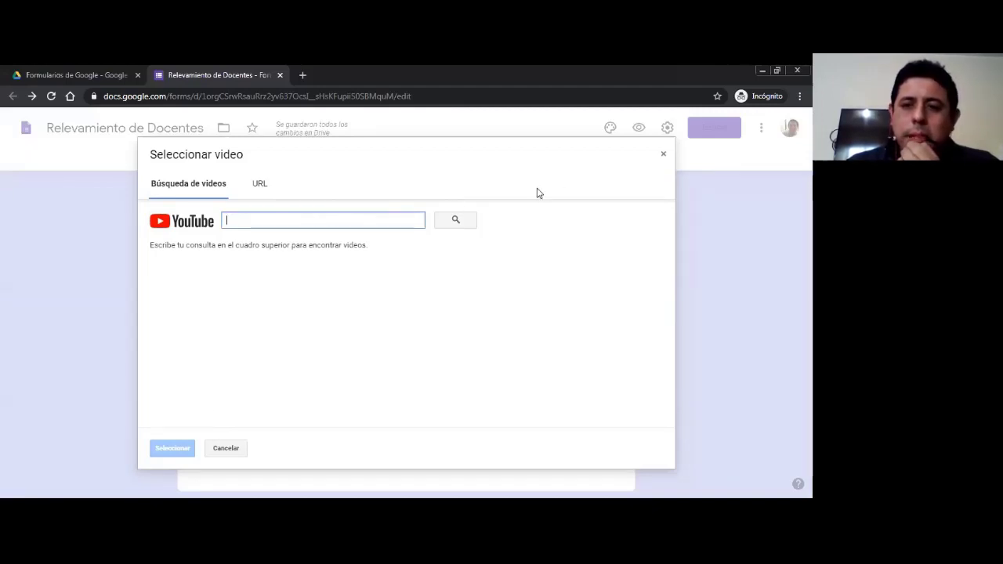
pyautogui.click(225, 449)
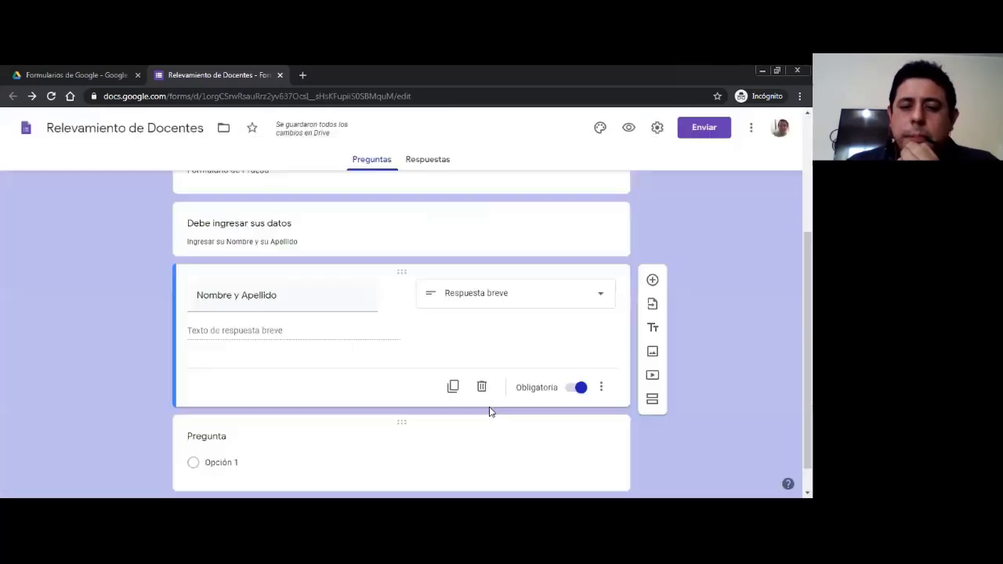
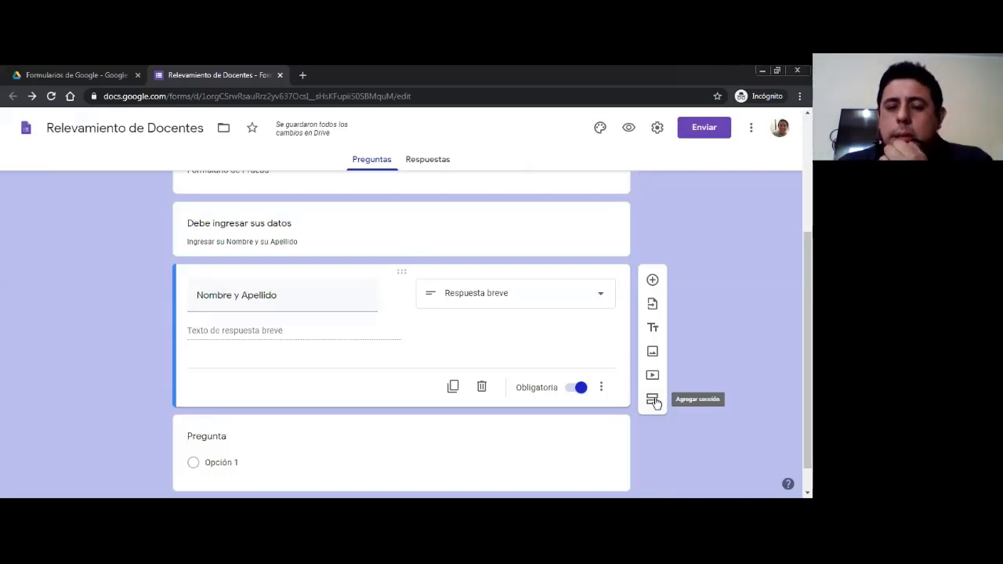
# - Add a second form section and title it 'Datos Personales'
pyautogui.click(653, 400)
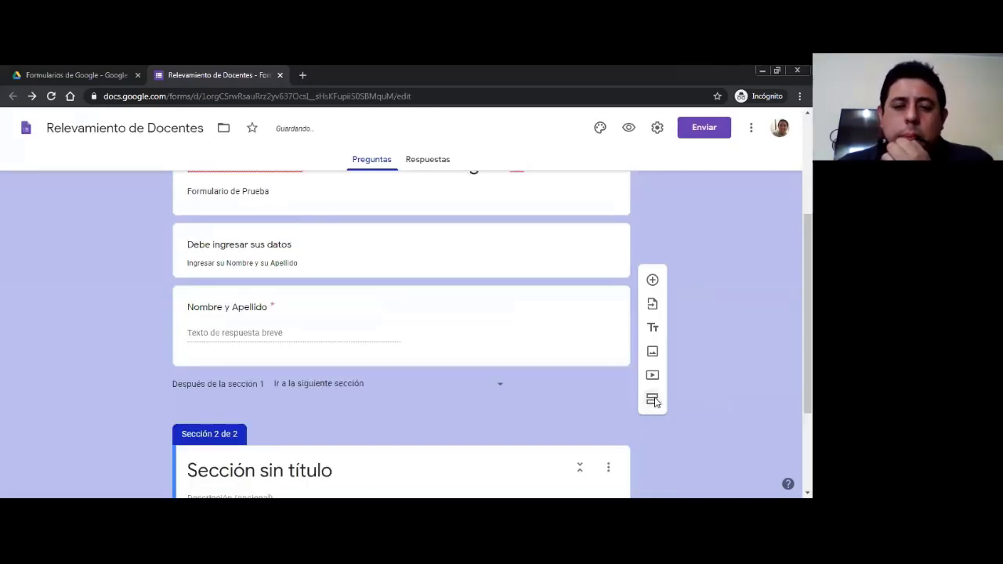
pyautogui.scroll(-1, 306, 389)
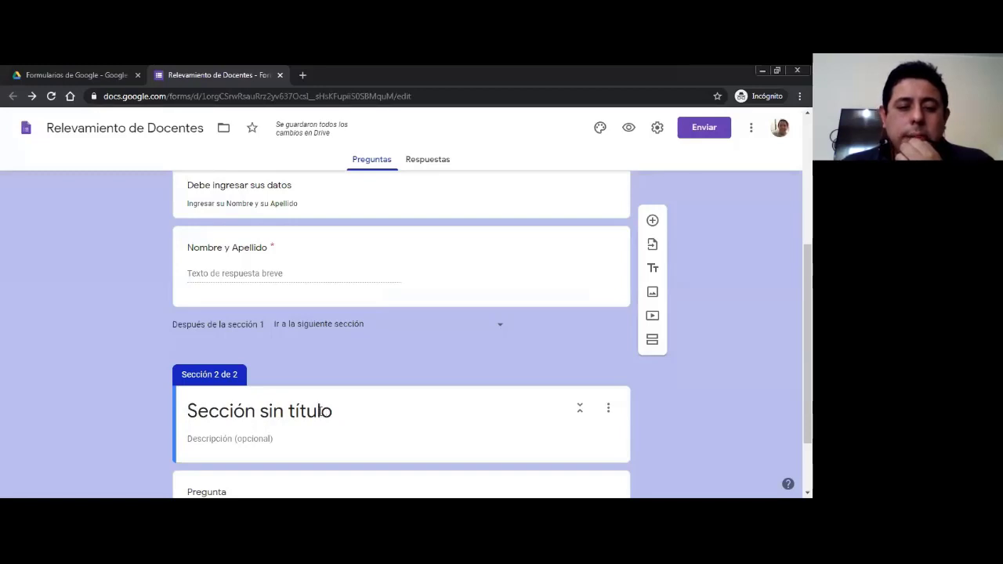
pyautogui.click(288, 413)
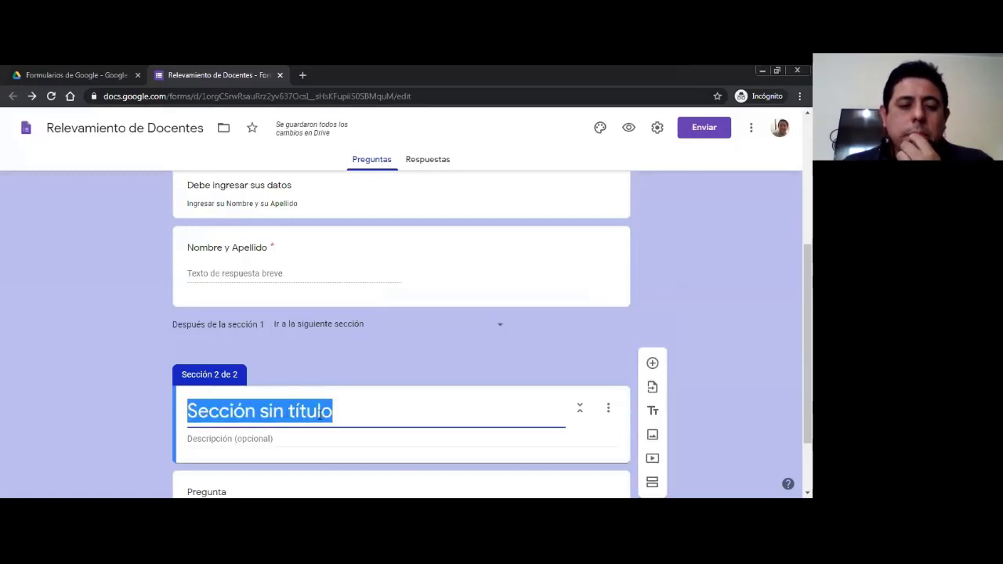
pyautogui.write('Da')
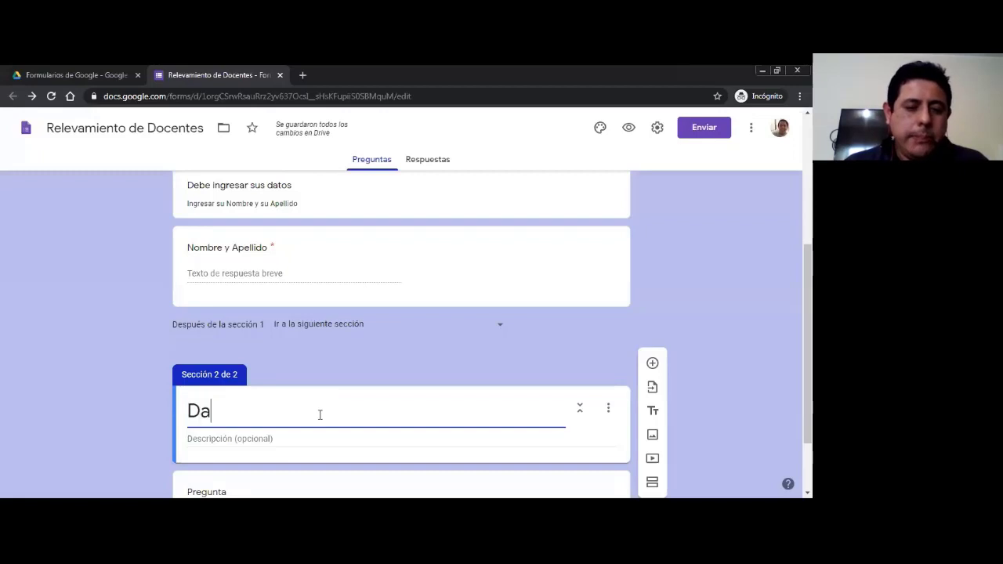
pyautogui.write('tos Per')
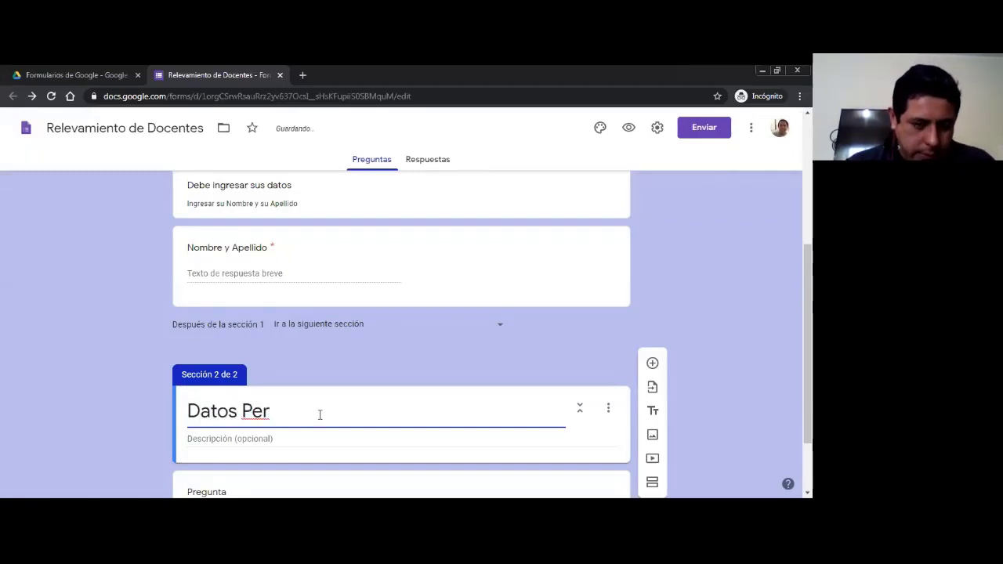
pyautogui.write('sonales')
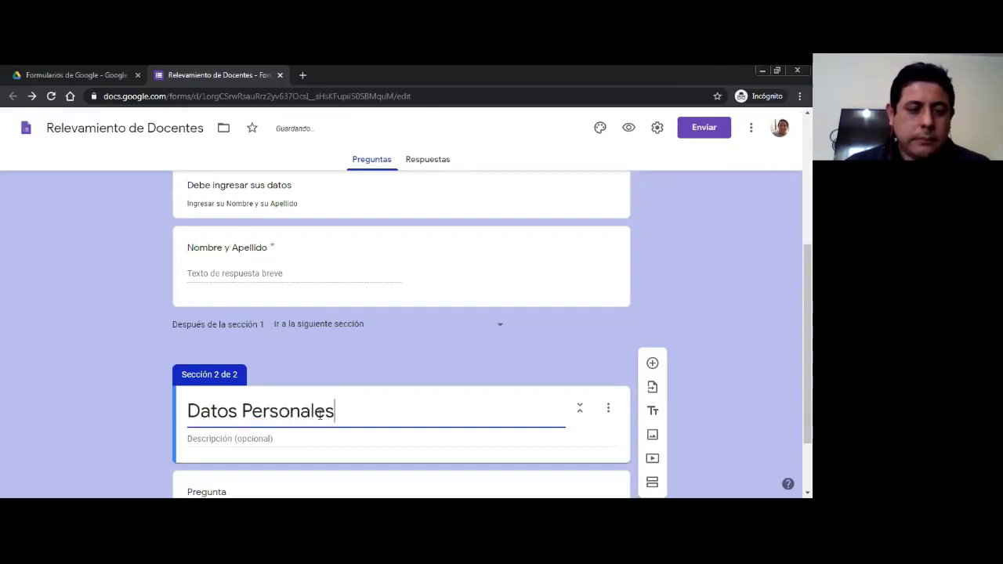
pyautogui.click(115, 386)
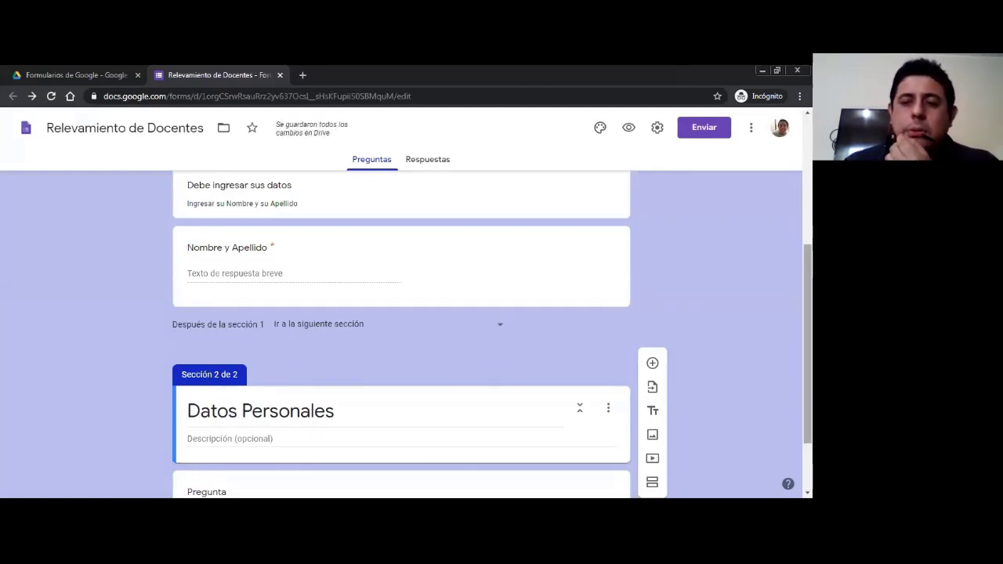
pyautogui.moveTo(808, 349)
pyautogui.mouseDown()
pyautogui.moveTo(808, 389)
pyautogui.moveTo(808, 350)
pyautogui.mouseUp()
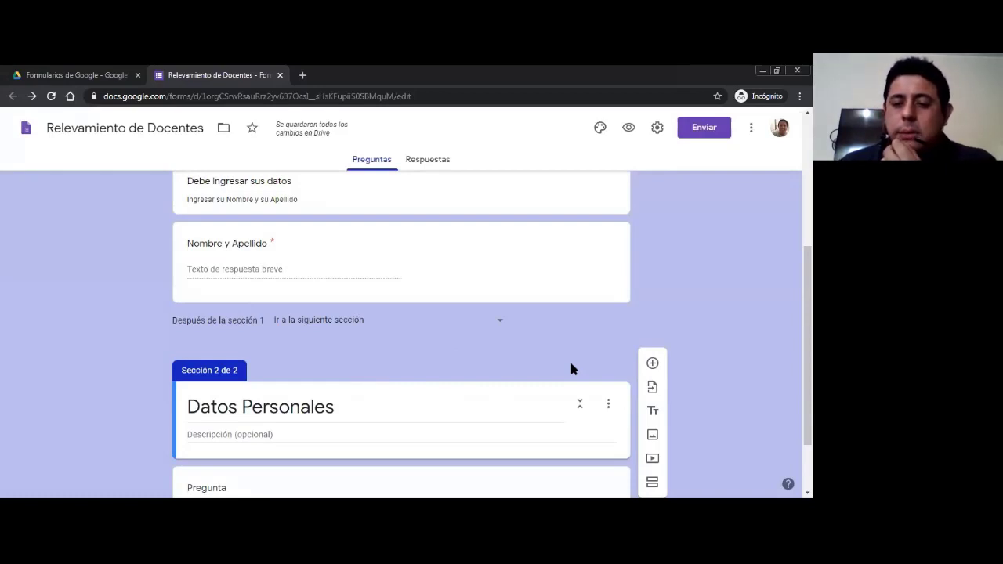
pyautogui.moveTo(808, 361); pyautogui.dragTo(808, 397)
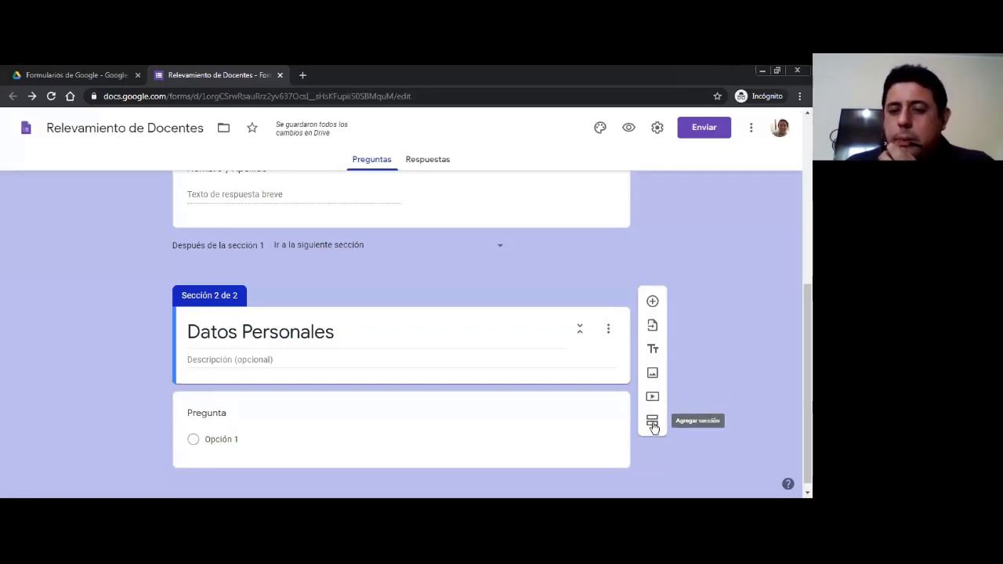
# - Delete the 'Datos Personales' section and return to the top of the form
pyautogui.click(609, 330)
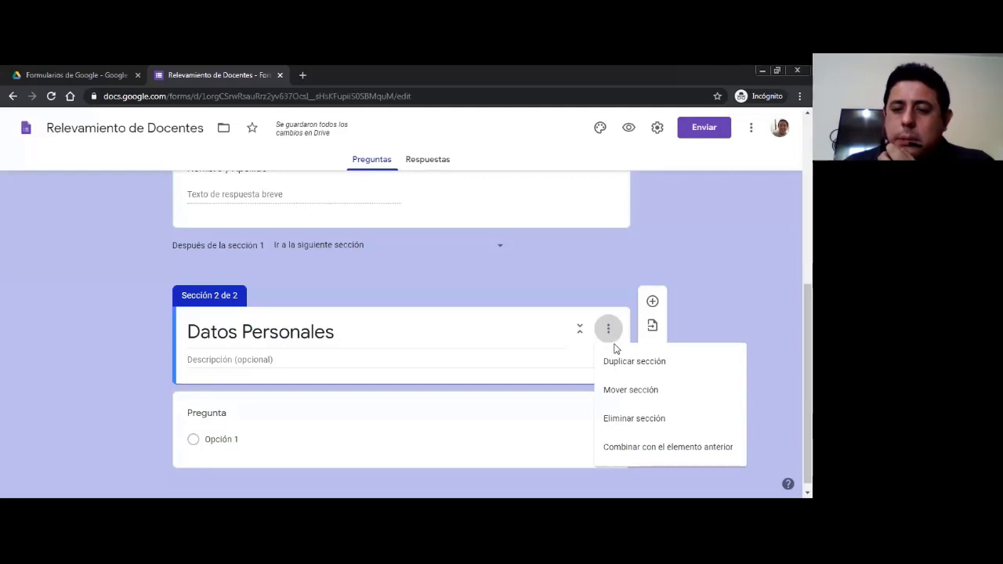
pyautogui.click(635, 420)
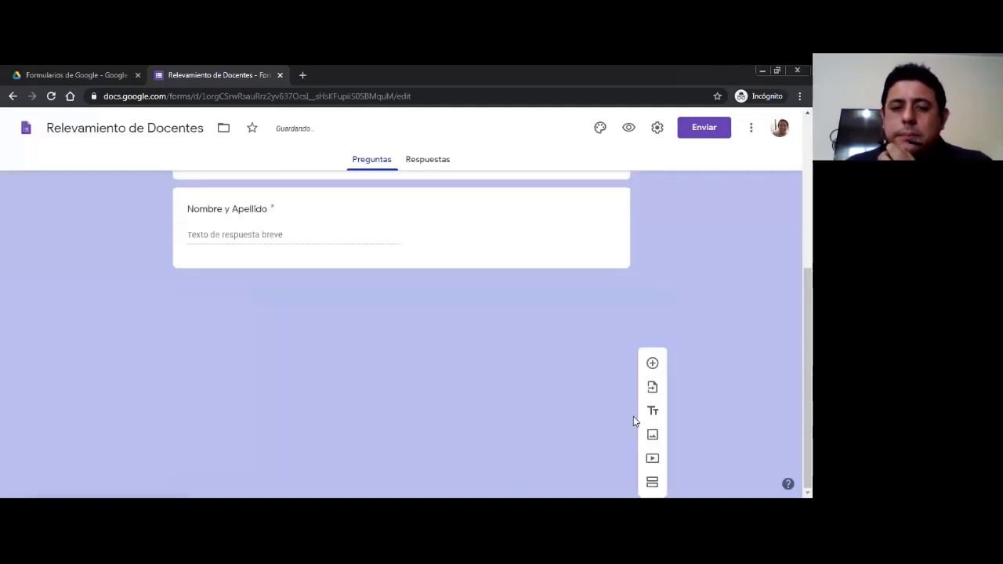
pyautogui.scroll(1, 388, 344)
pyautogui.scroll(2, 388, 344)
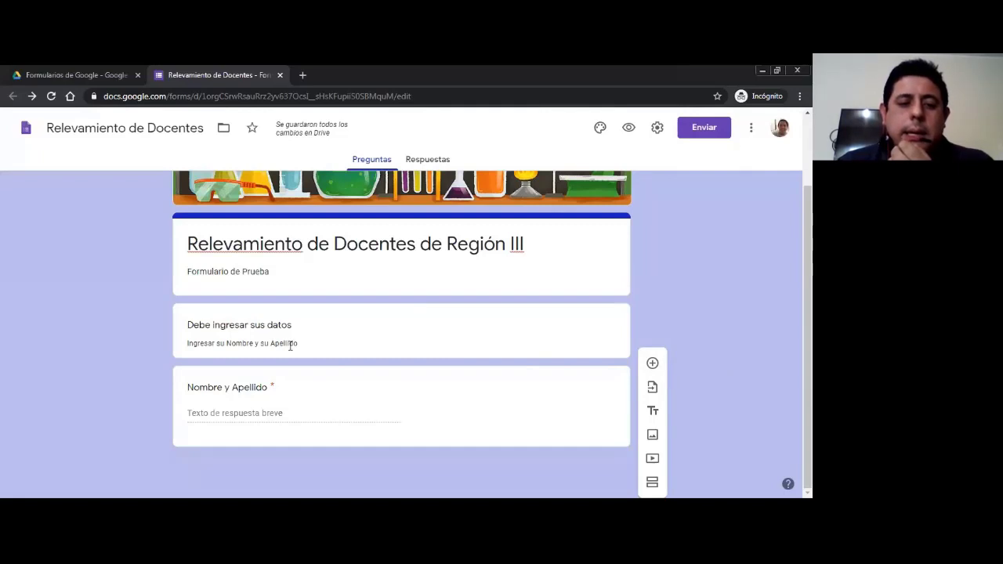
# - Add a multiple-choice question under the title card and name it 'Sexo'
pyautogui.click(653, 365)
pyautogui.scroll(-2, 381, 439)
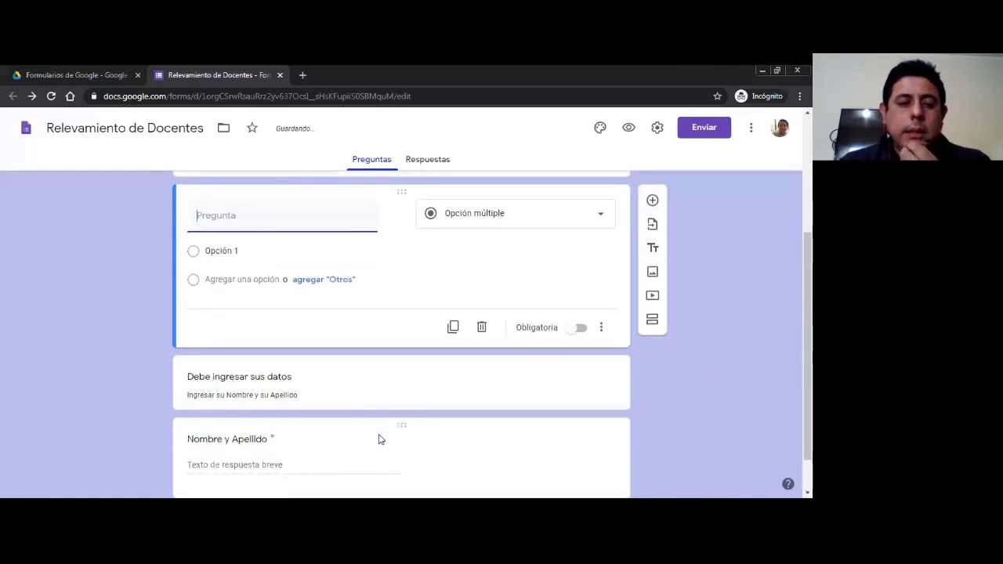
pyautogui.scroll(2, 288, 287)
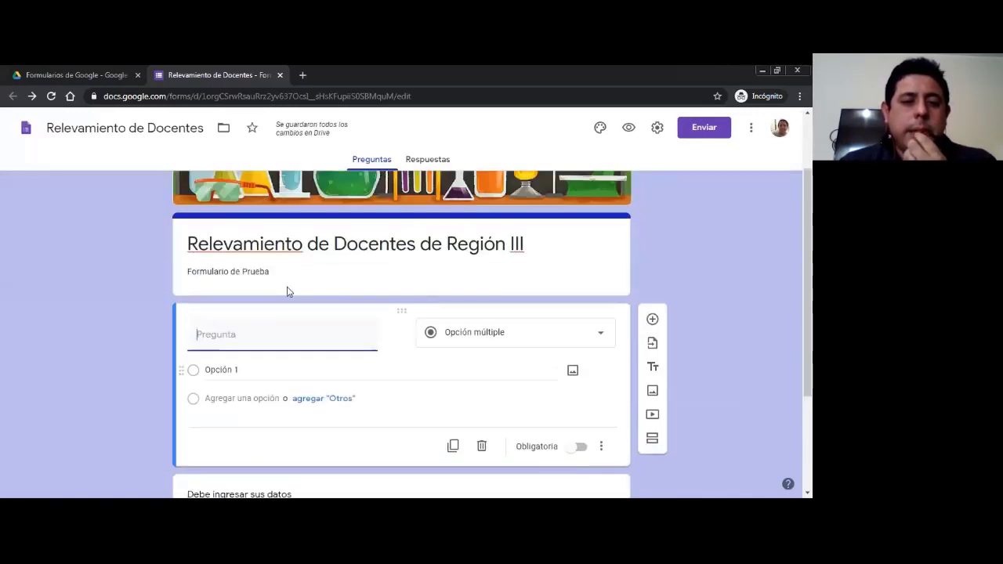
pyautogui.click(235, 341)
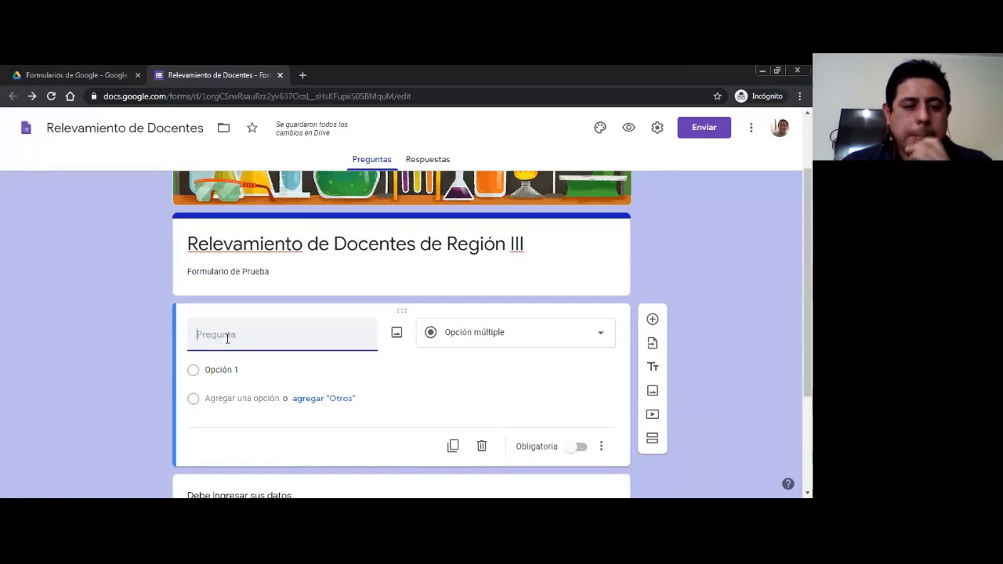
pyautogui.write('Sexo')
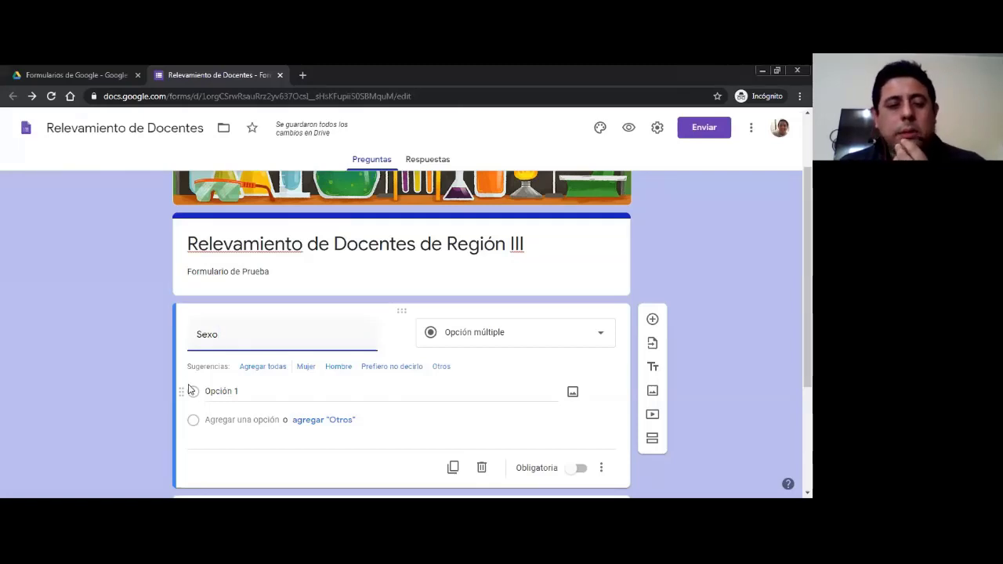
# - Give the 'Sexo' question the answer options 'Femenino.' and 'Masculino'
pyautogui.click(230, 391)
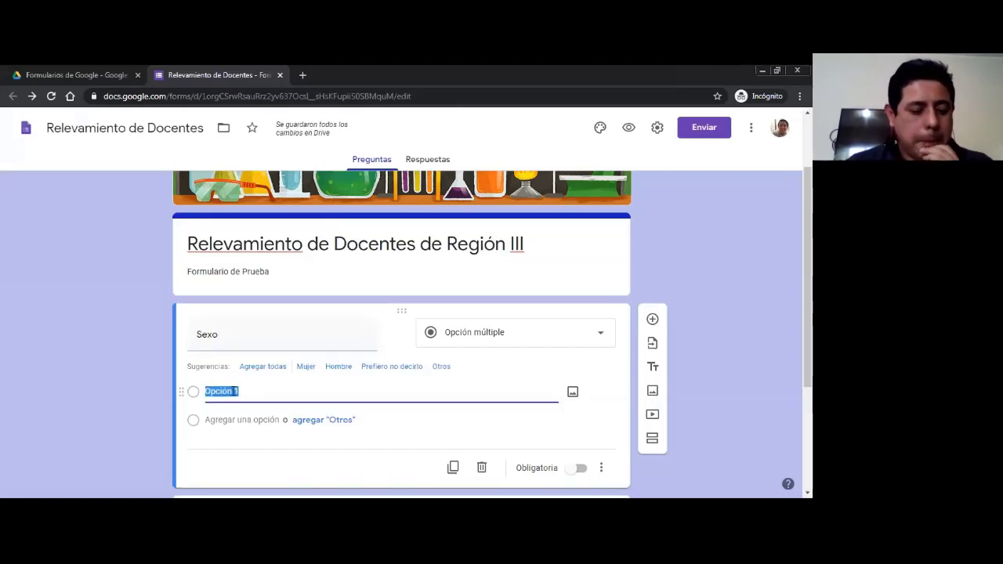
pyautogui.write('F')
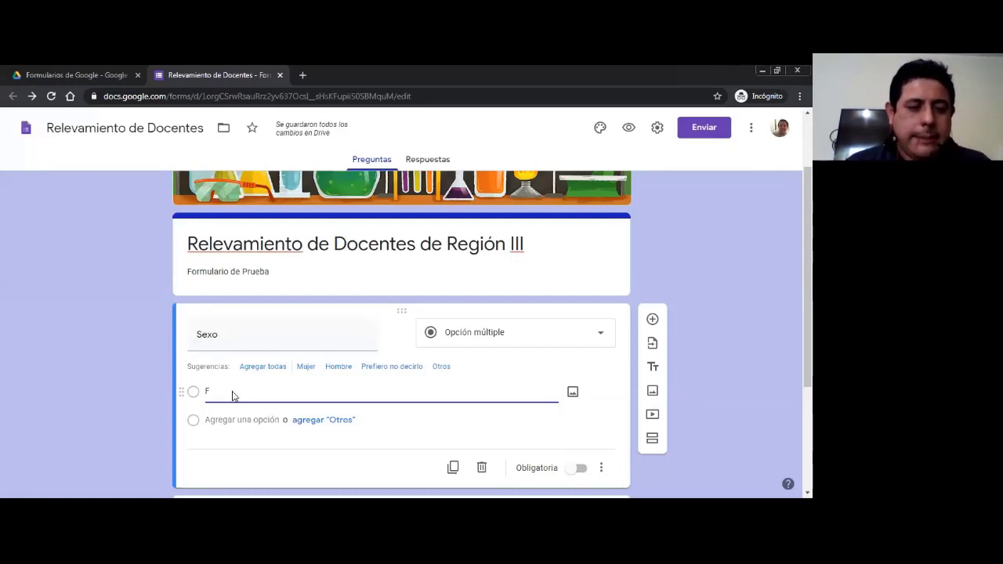
pyautogui.write('emenino')
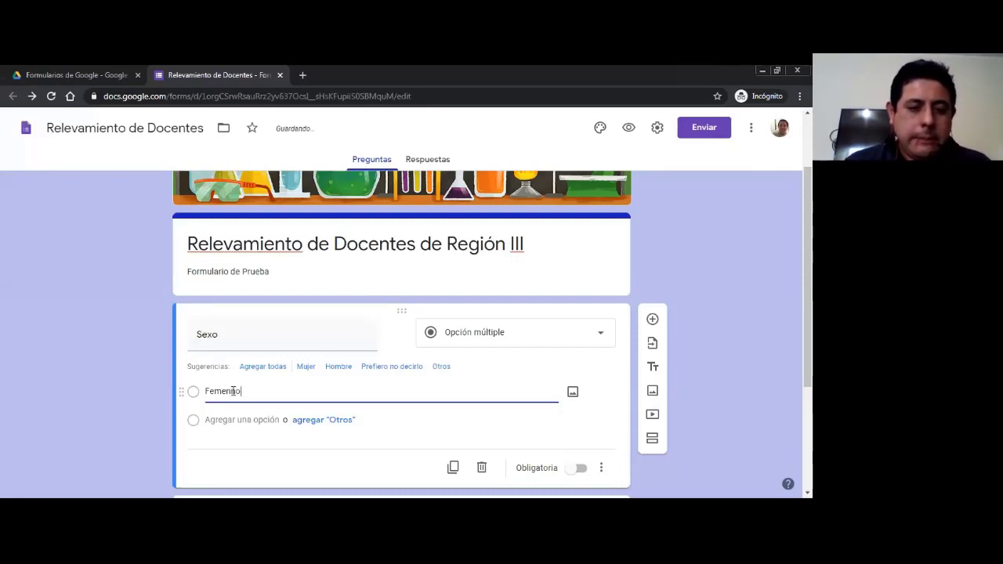
pyautogui.press('BackSpace')
pyautogui.press('BackSpace')
pyautogui.press('BackSpace')
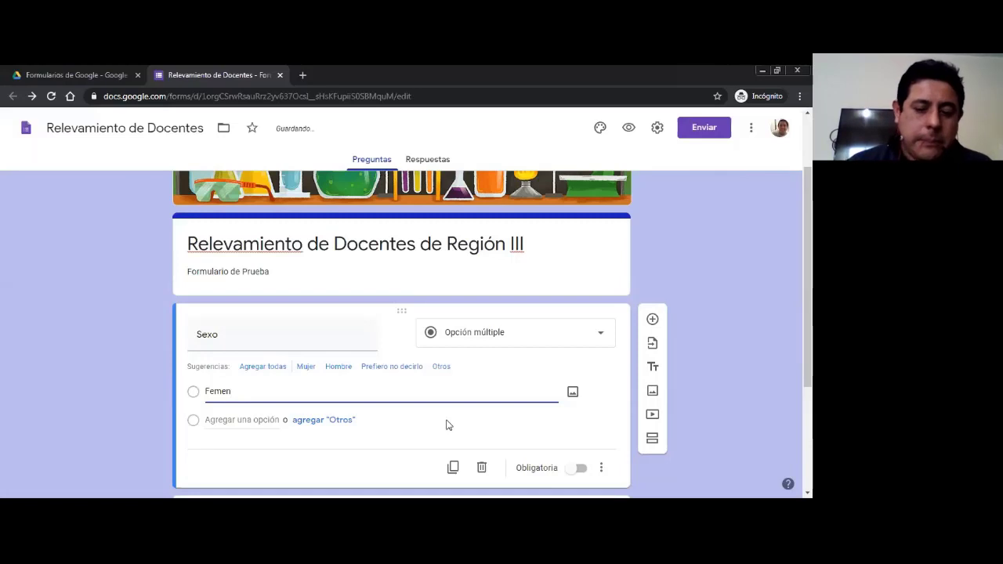
pyautogui.write('nino')
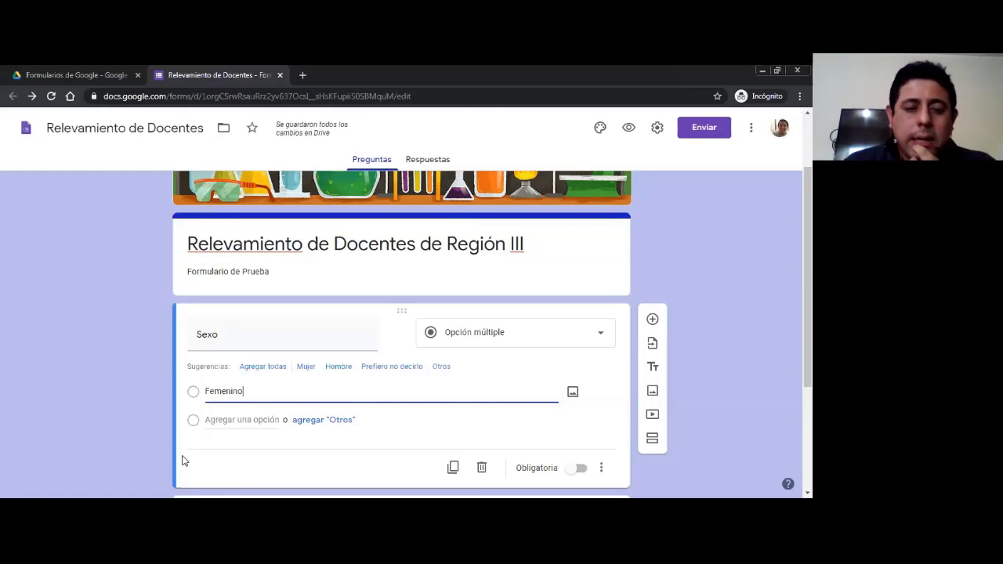
pyautogui.click(220, 420)
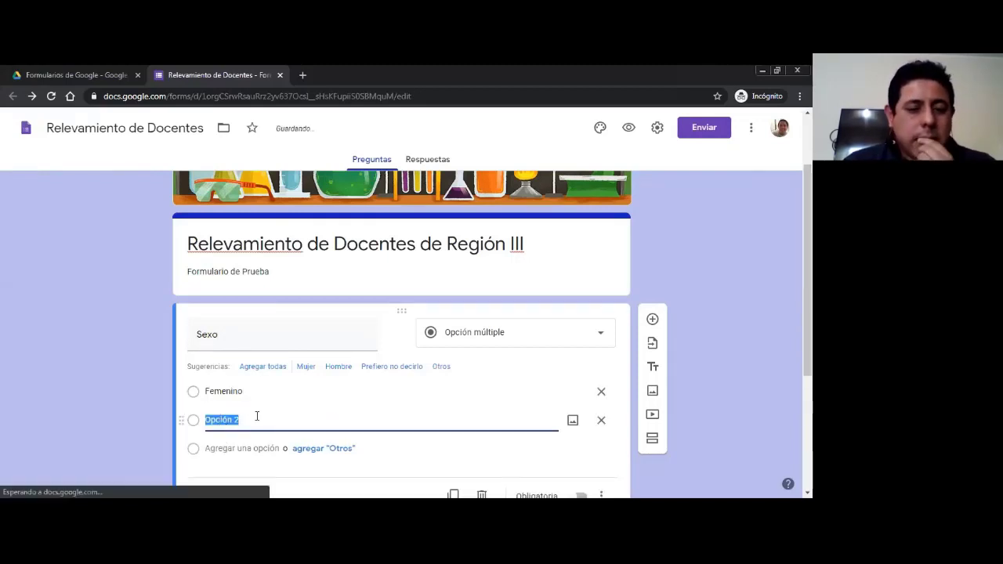
pyautogui.write('Masculino.')
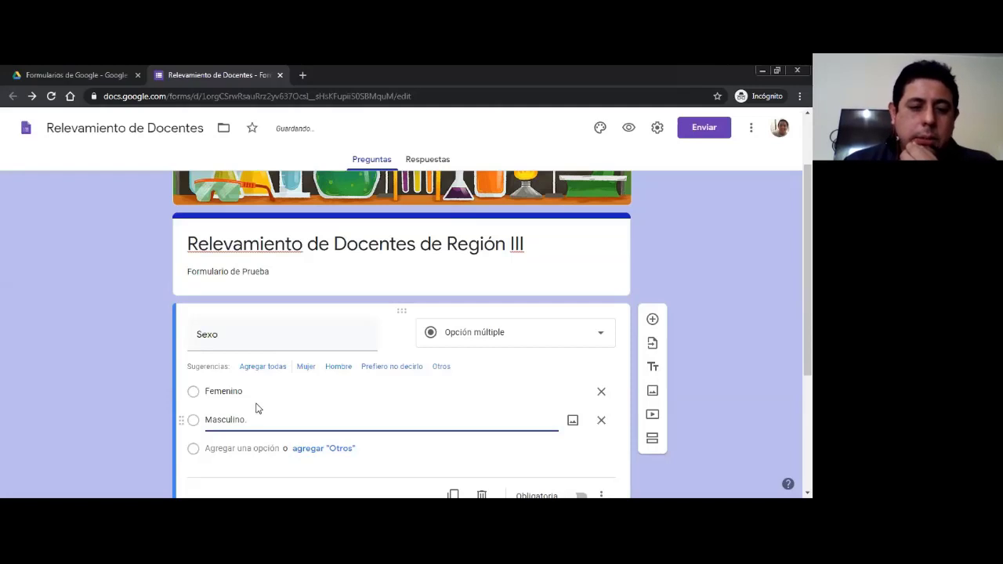
pyautogui.click(254, 391)
pyautogui.click(254, 391)
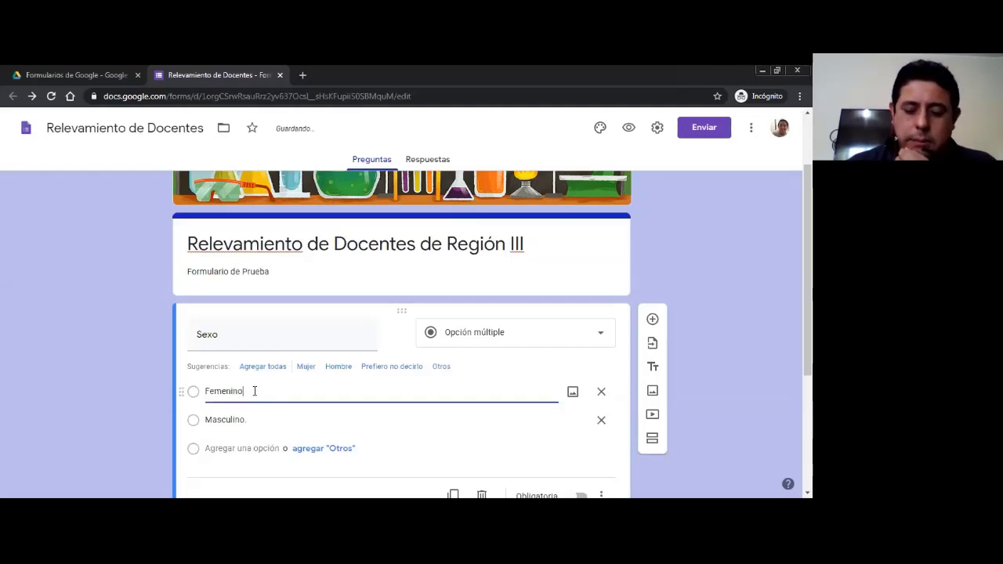
pyautogui.write('.')
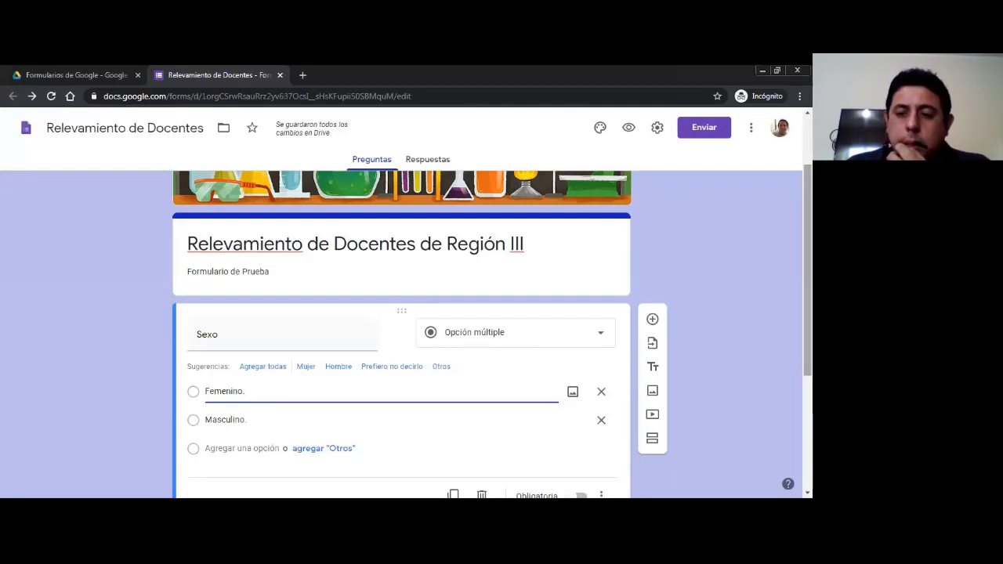
# - Turn on Obligatoria for the 'Sexo' question
pyautogui.scroll(-1, 493, 410)
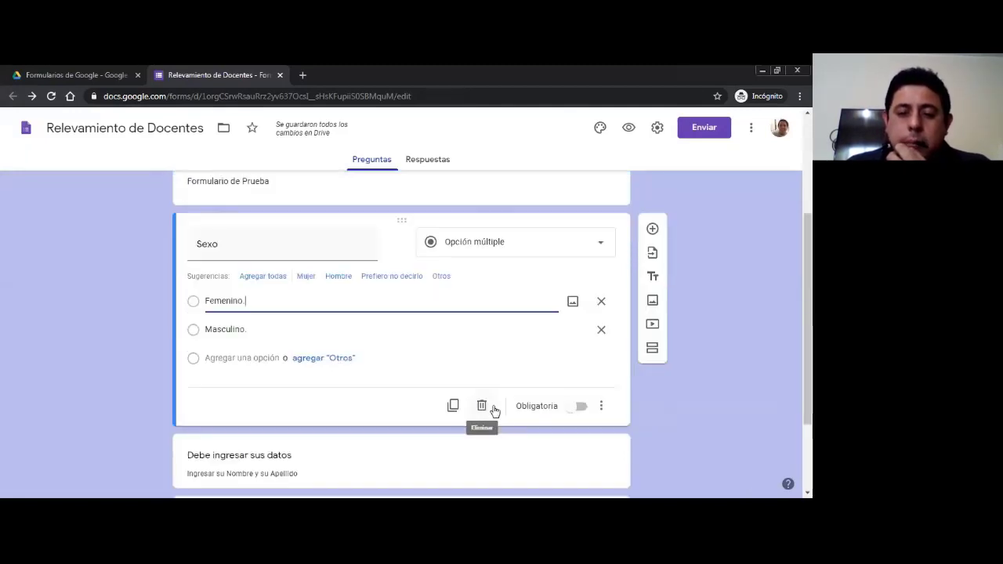
pyautogui.click(577, 411)
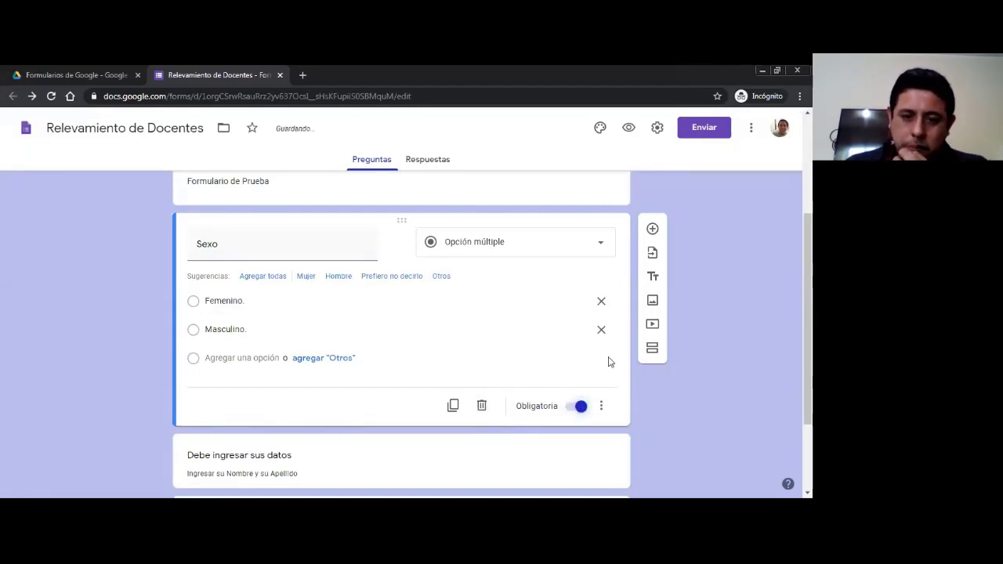
pyautogui.scroll(2, 492, 335)
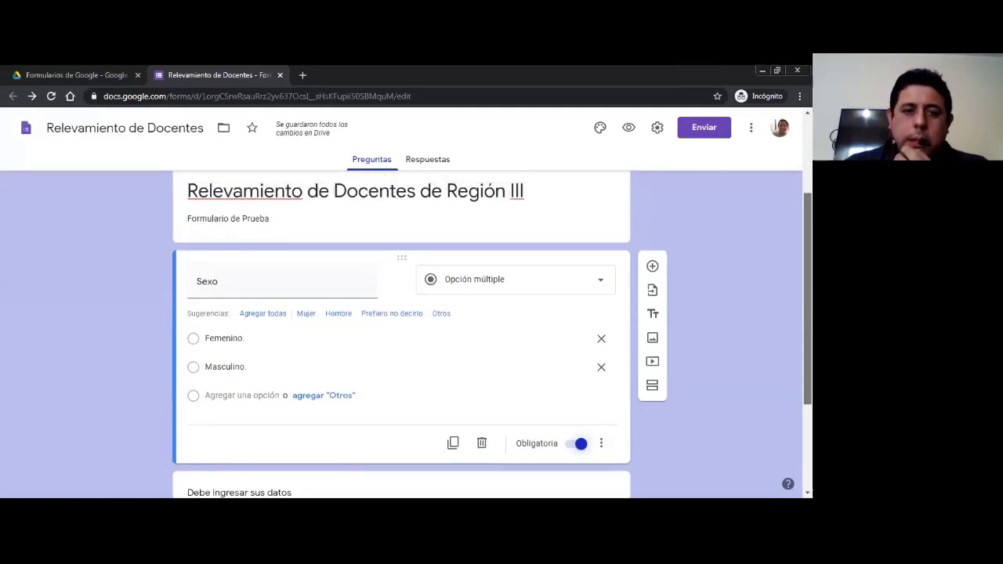
pyautogui.scroll(-1, 491, 333)
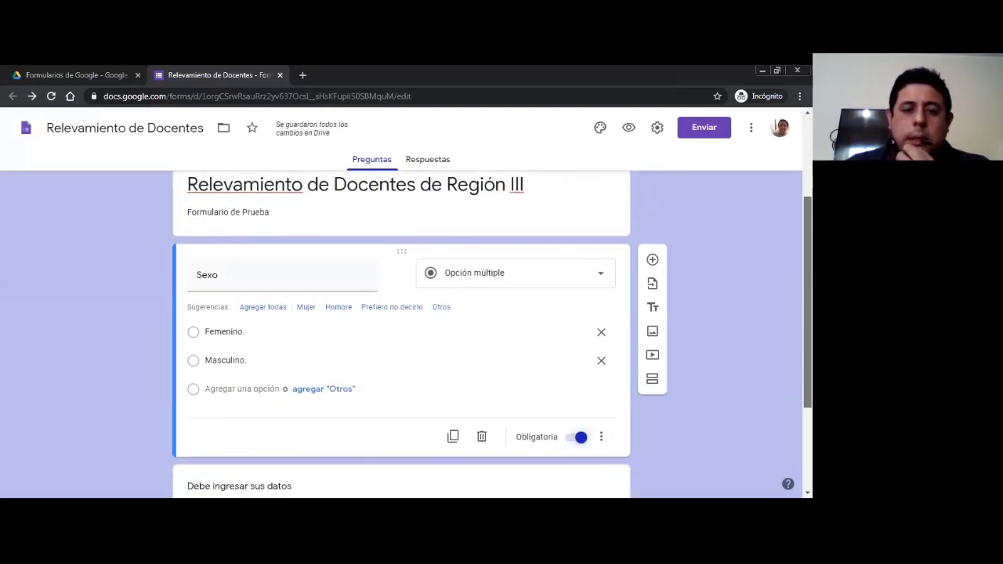
pyautogui.scroll(-1, 492, 333)
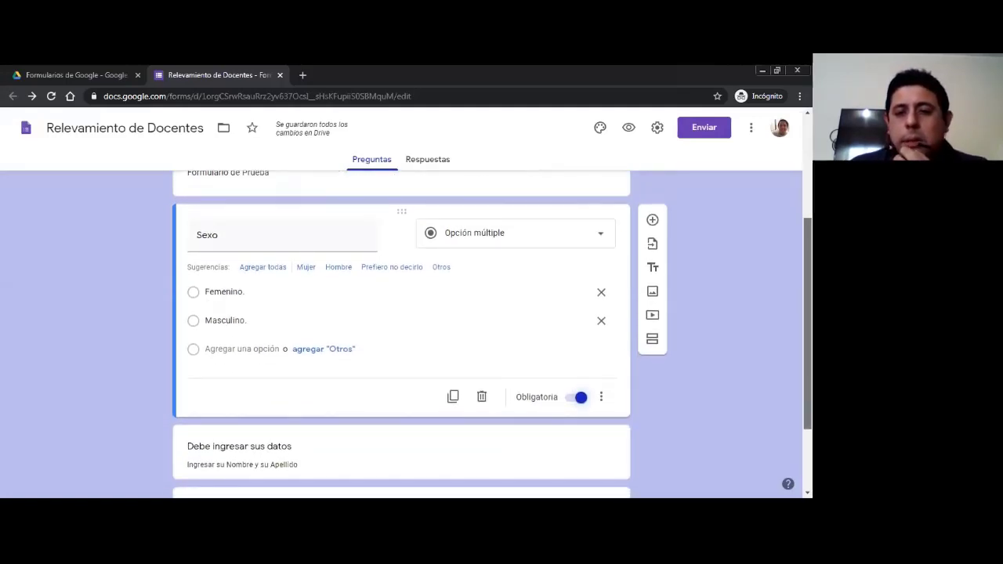
pyautogui.scroll(2, 492, 333)
pyautogui.scroll(1, 493, 334)
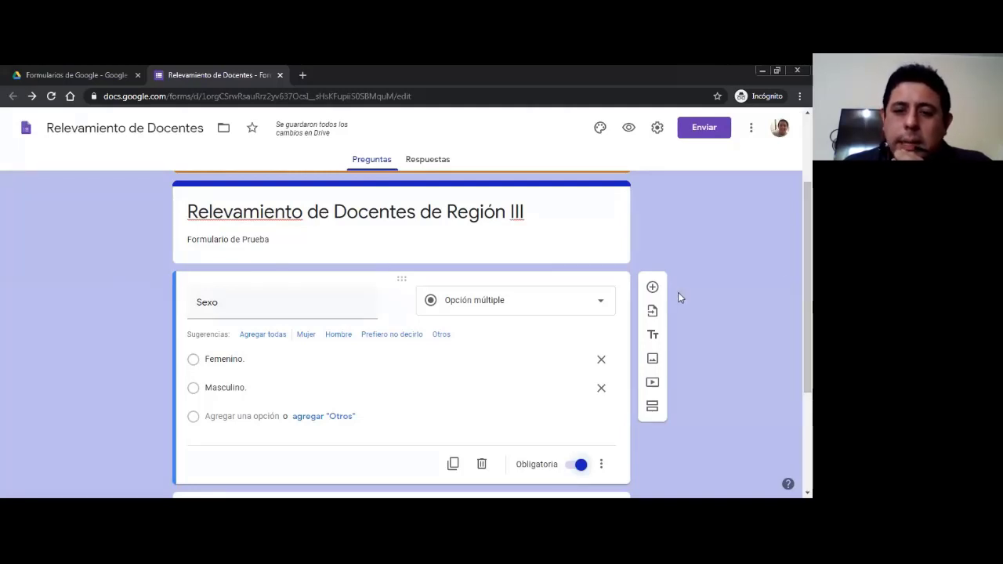
# - Add a blank multiple-choice question after 'Sexo'
pyautogui.click(652, 289)
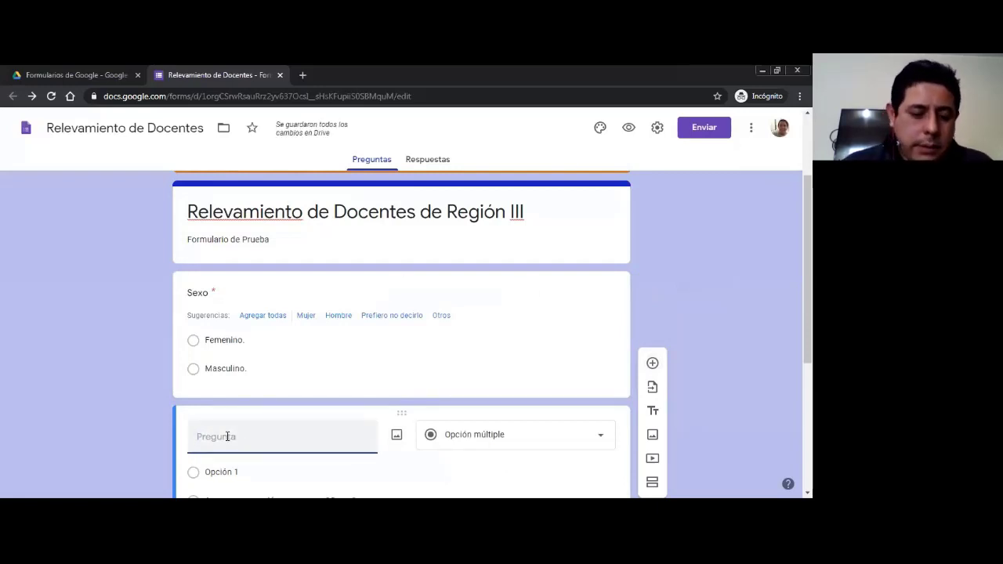
# - Title the new question 'Correo Electrónico'
pyautogui.write('Coree')
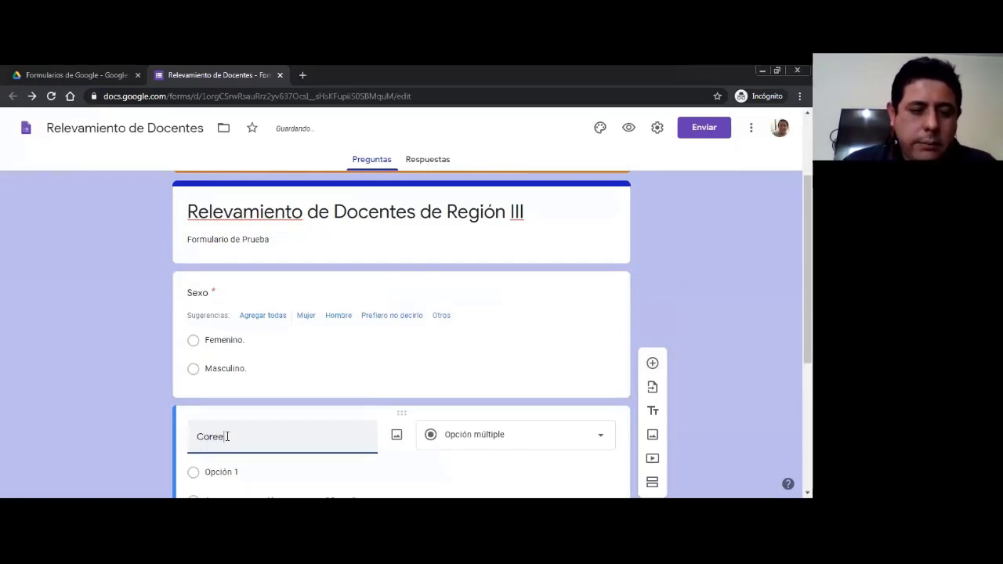
pyautogui.press('BackSpace')
pyautogui.press('BackSpace')
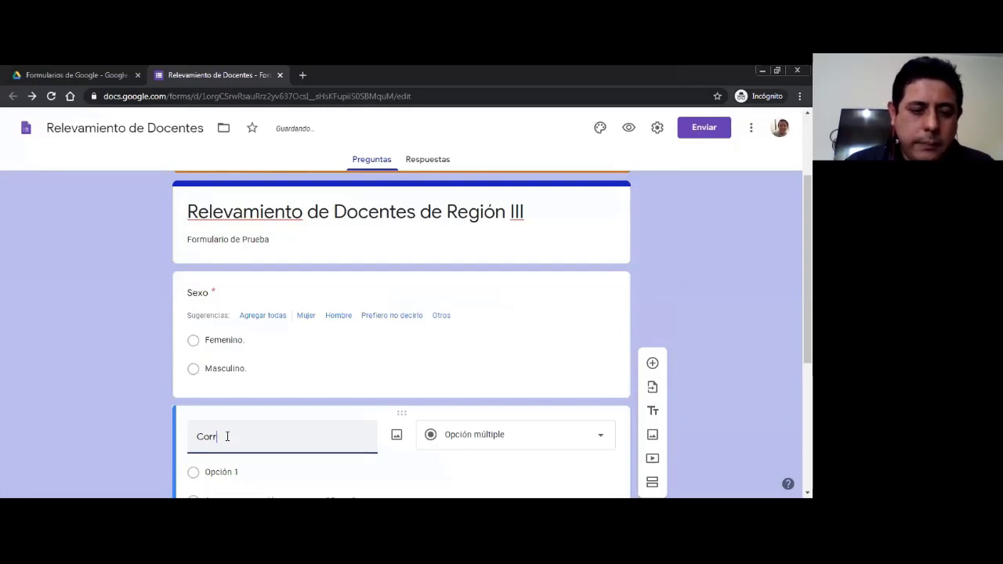
pyautogui.write('reo E')
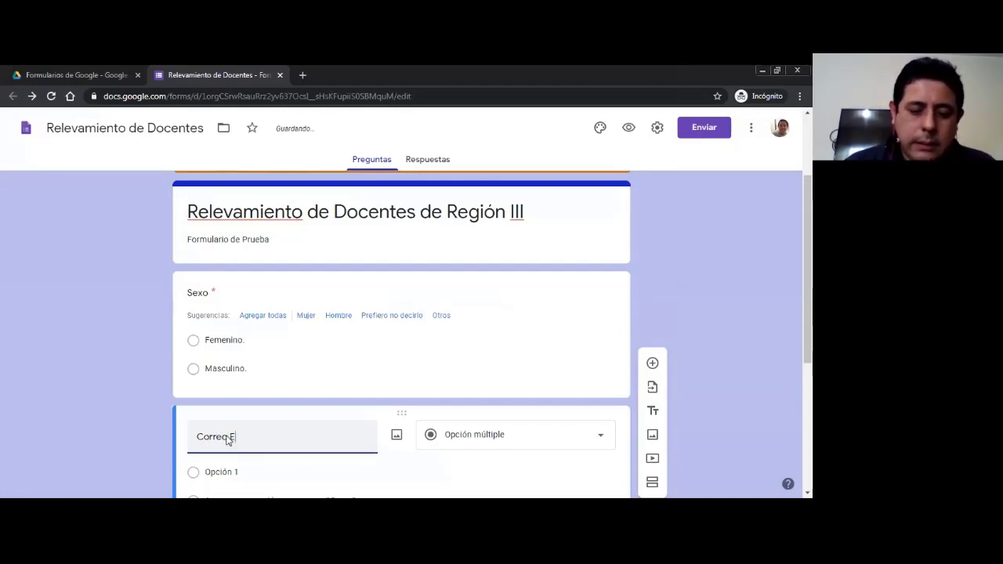
pyautogui.write('lectrónico')
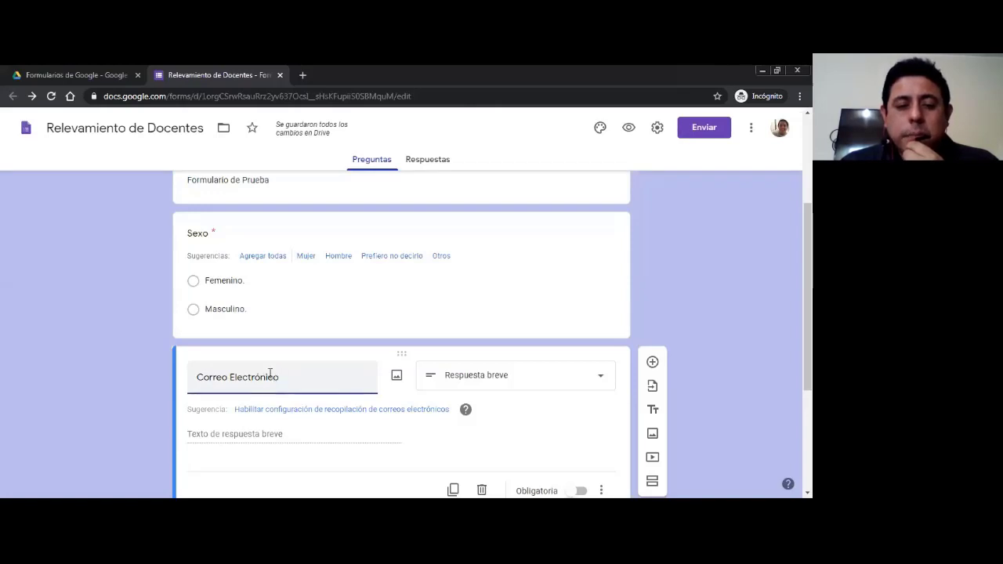
# - Enable collection of respondents' email addresses from the suggestion link
pyautogui.click(298, 411)
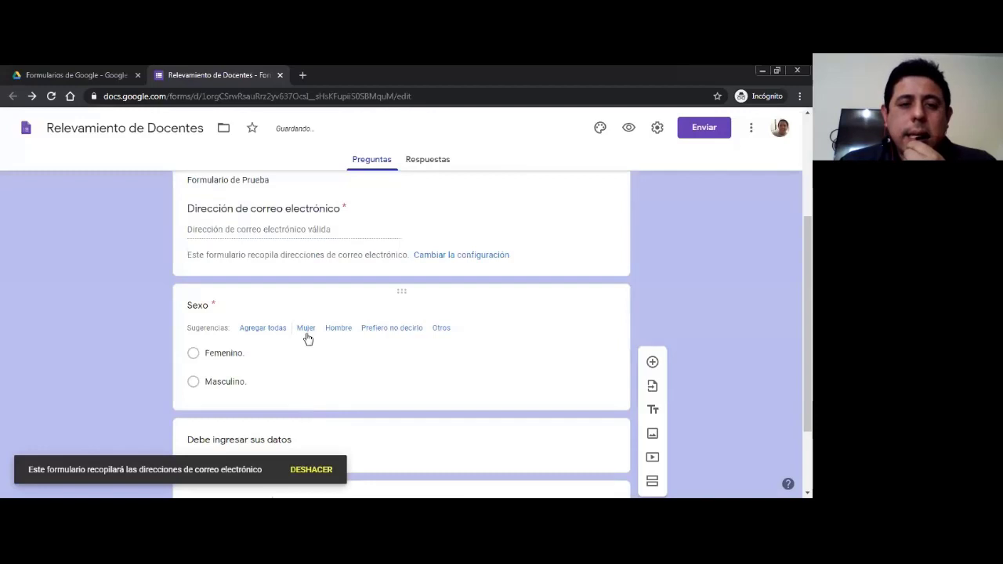
pyautogui.scroll(1, 302, 330)
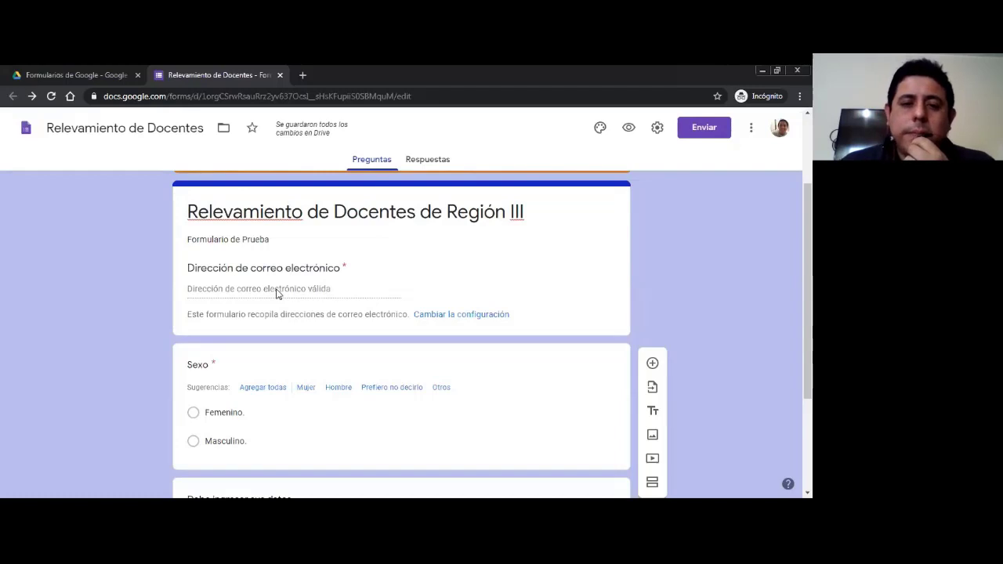
# - Move the 'Debe ingresar sus datos' block and the 'Nombre y Apellido' question above 'Sexo'
pyautogui.moveTo(808, 291); pyautogui.dragTo(808, 352)
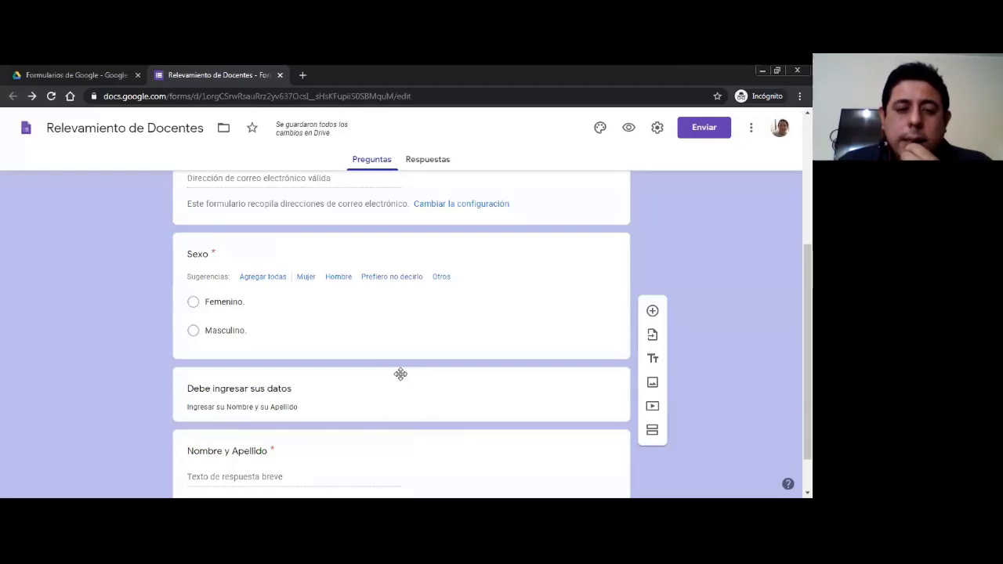
pyautogui.moveTo(401, 374); pyautogui.dragTo(387, 233)
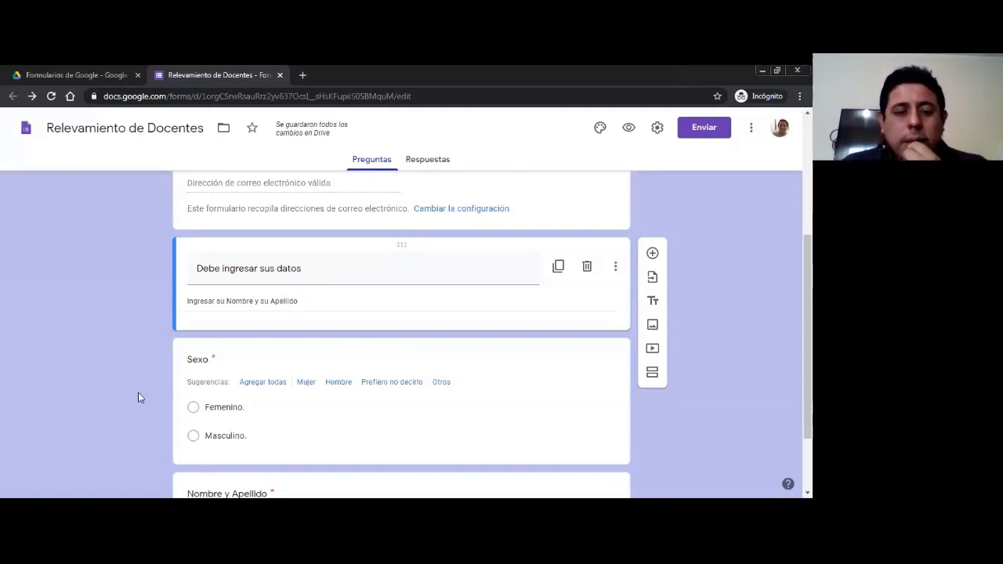
pyautogui.scroll(-1, 135, 397)
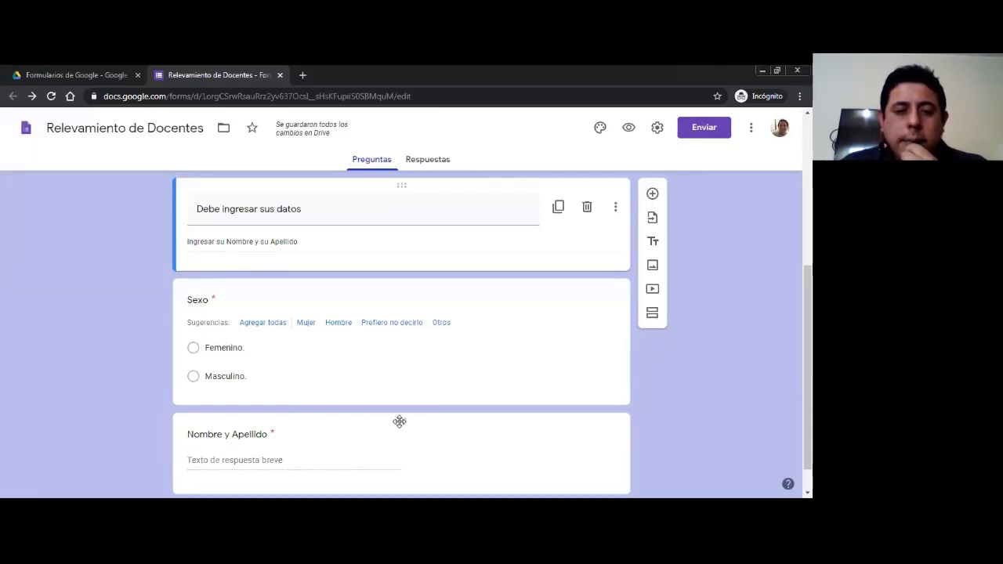
pyautogui.moveTo(399, 421); pyautogui.dragTo(383, 285)
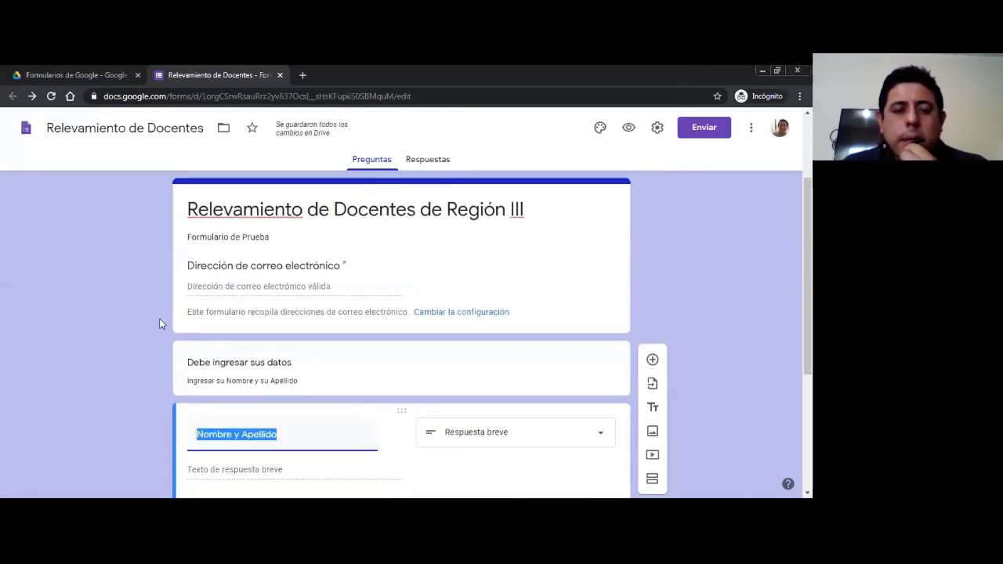
pyautogui.scroll(-2, 275, 364)
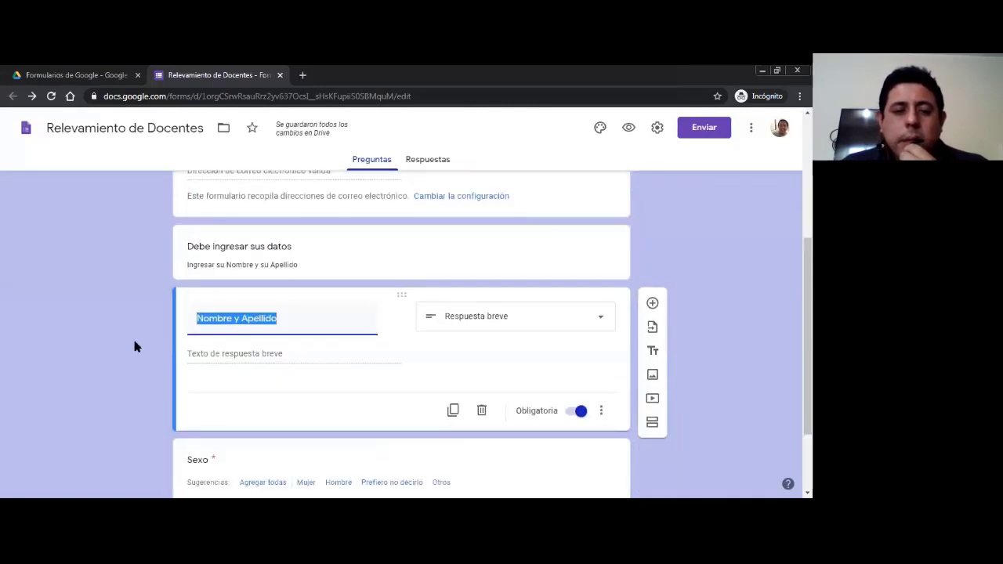
pyautogui.scroll(-2, 132, 339)
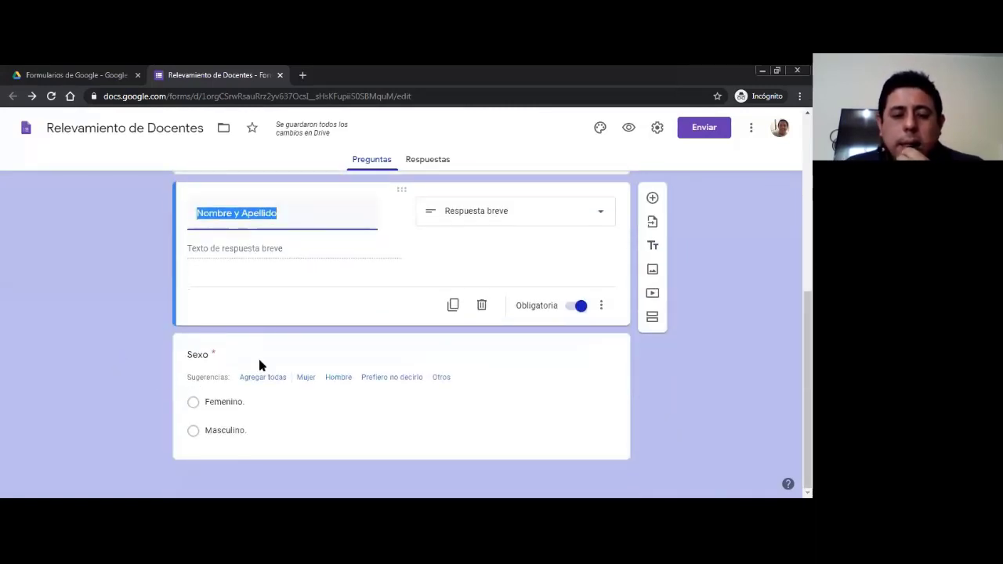
pyautogui.scroll(3, 303, 340)
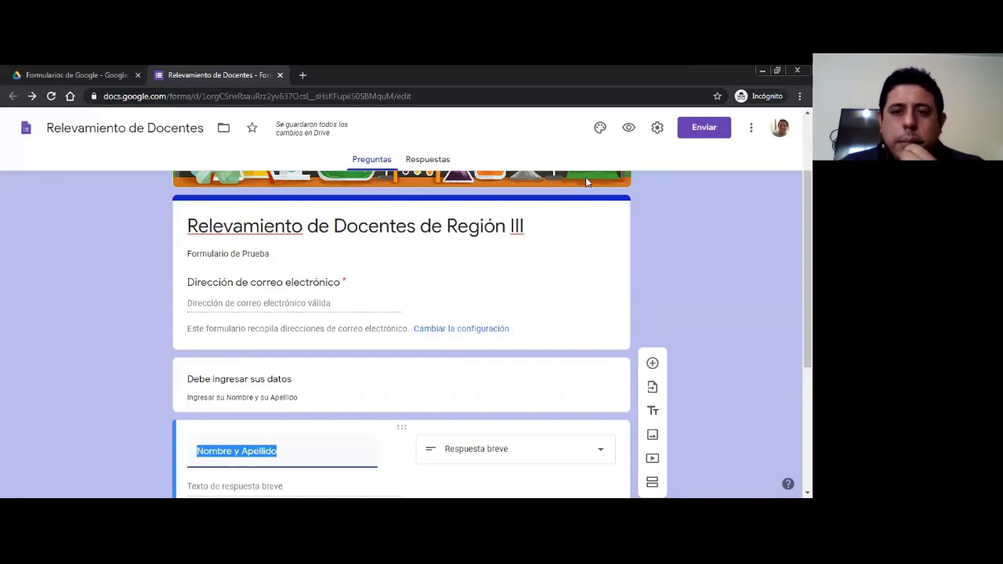
# - Select the full form title 'Relevamiento de Docentes de Región III'
pyautogui.click(523, 83)
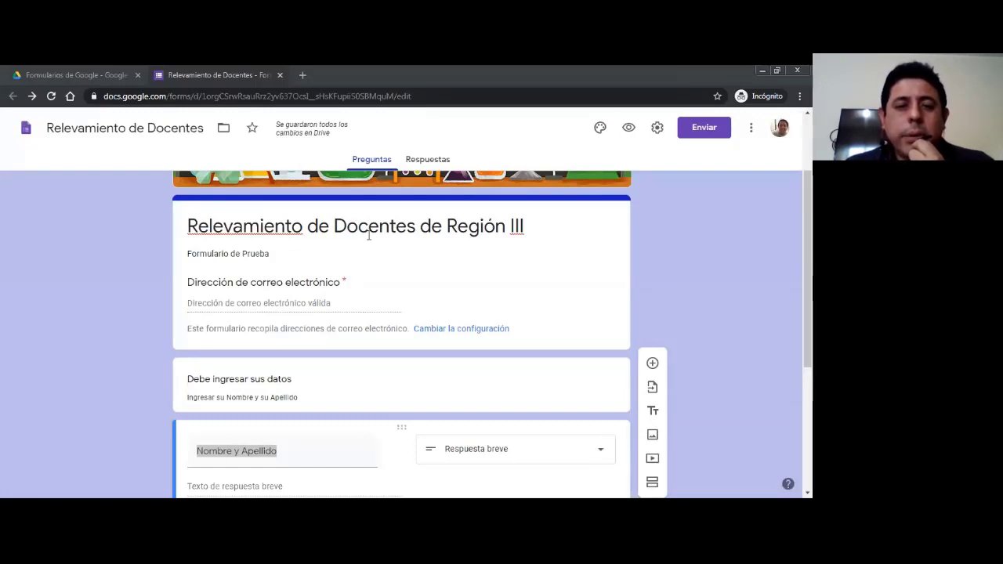
pyautogui.tripleClick(346, 228)
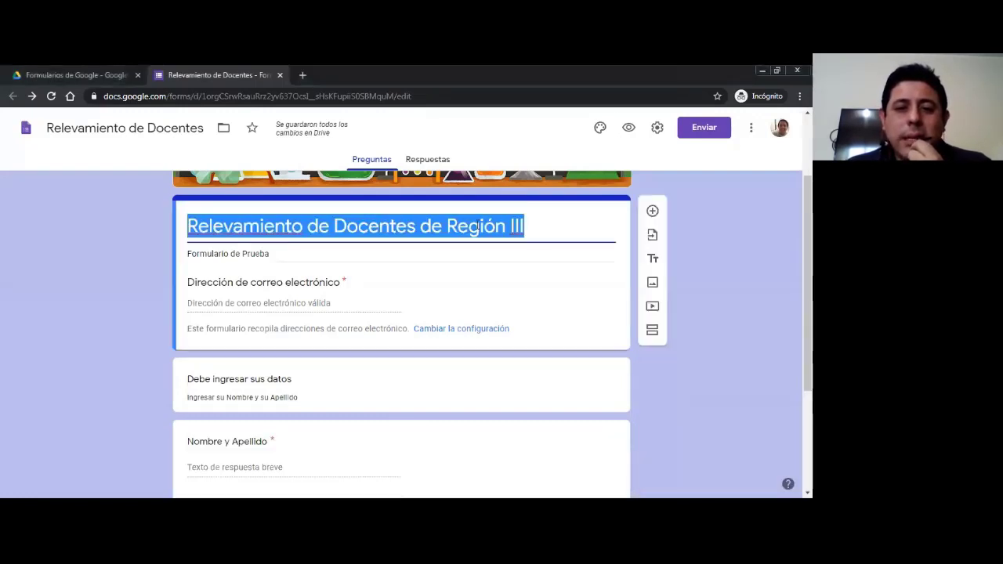
# - Replace 'III' at the end of the form title with '3' to read 'Relevamiento de Docentes de Región 3'
pyautogui.tripleClick(242, 254)
pyautogui.tripleClick(530, 230)
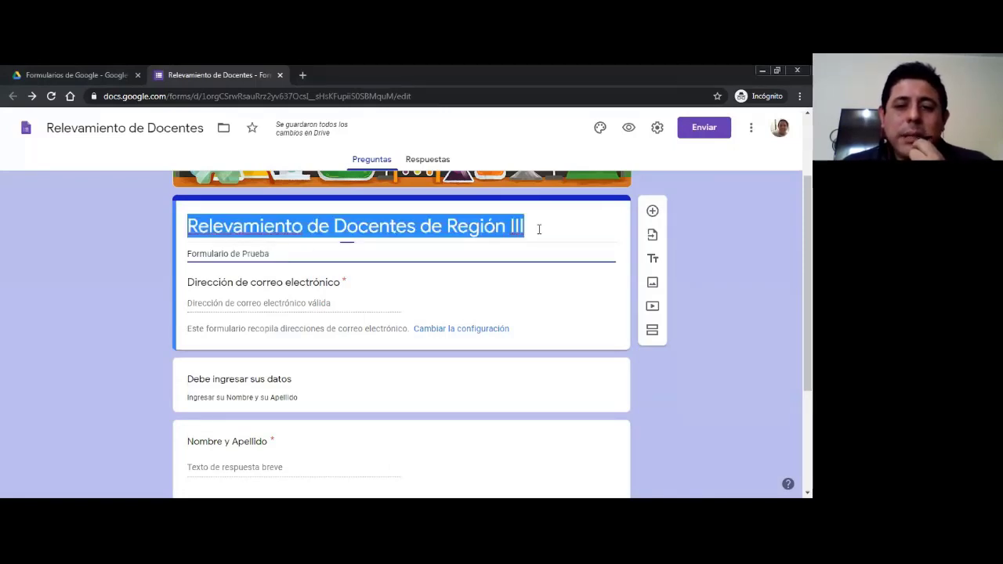
pyautogui.tripleClick(275, 253)
pyautogui.click(275, 254)
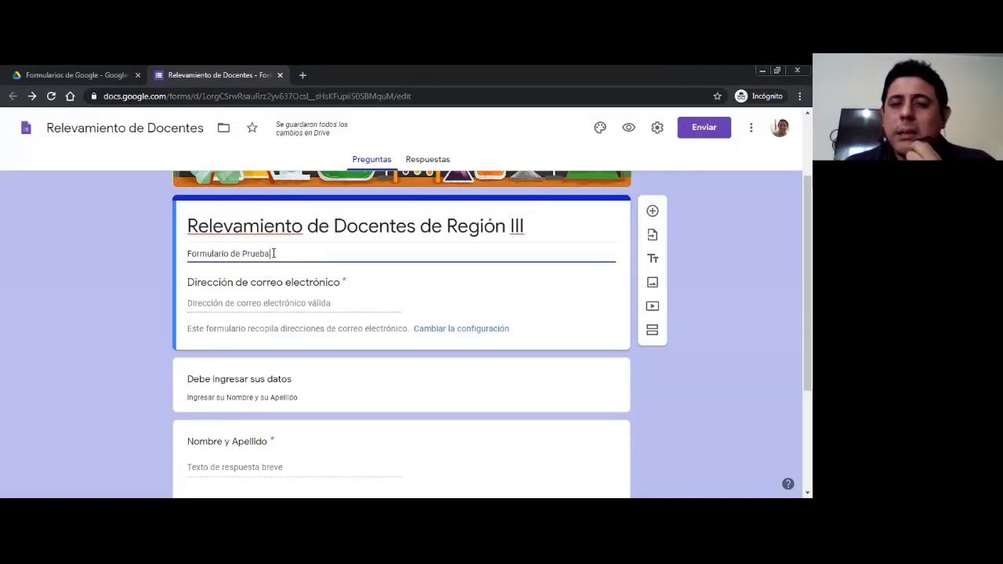
pyautogui.tripleClick(527, 225)
pyautogui.click(528, 225)
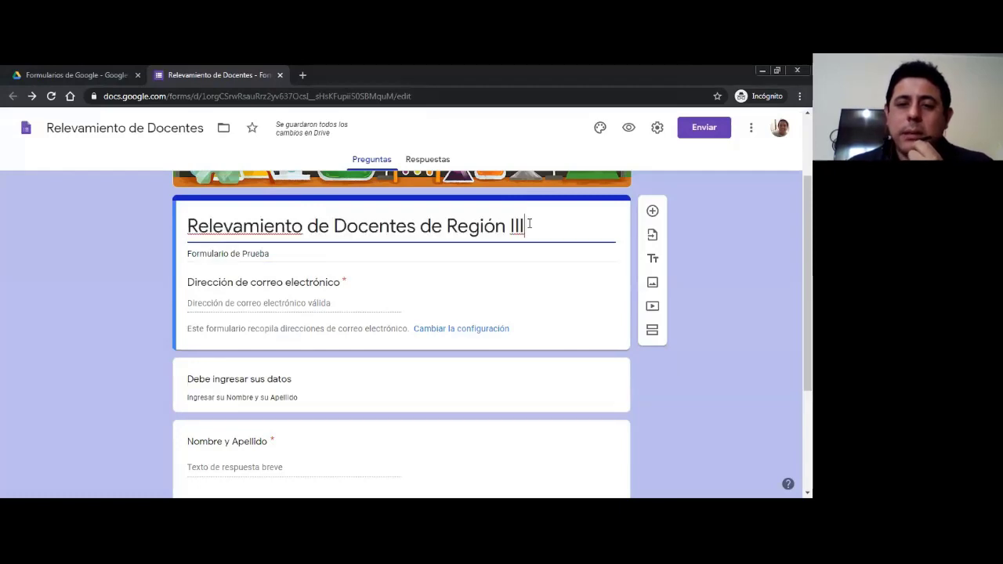
pyautogui.press('BackSpace')
pyautogui.press('BackSpace')
pyautogui.press('BackSpace')
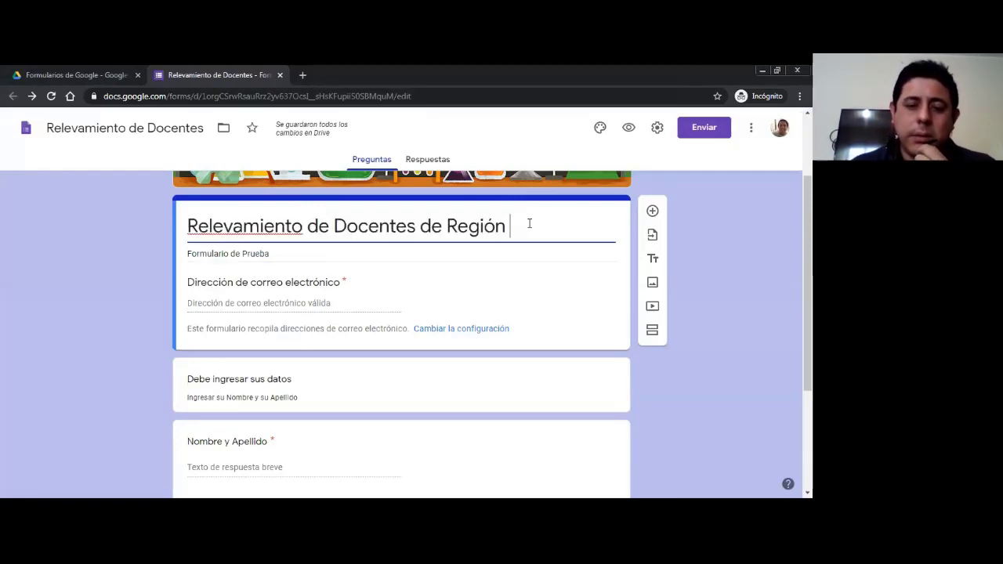
pyautogui.write('3')
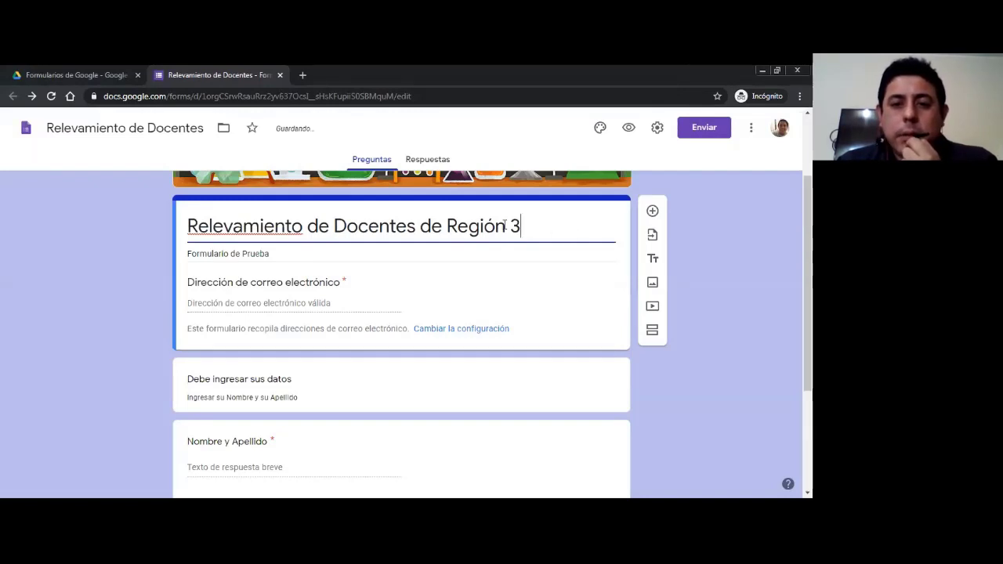
pyautogui.press('Left')
pyautogui.press('Left')
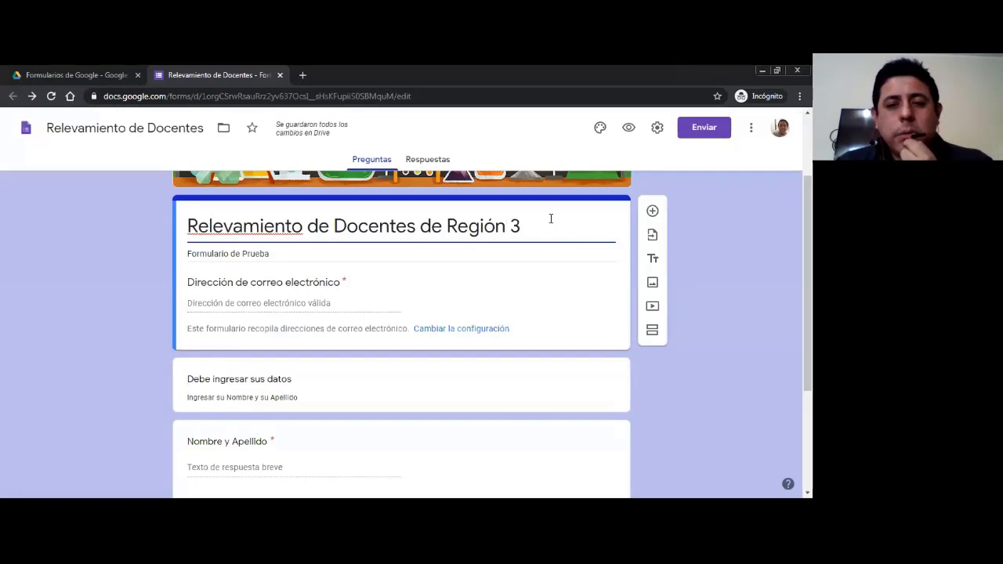
pyautogui.click(524, 226)
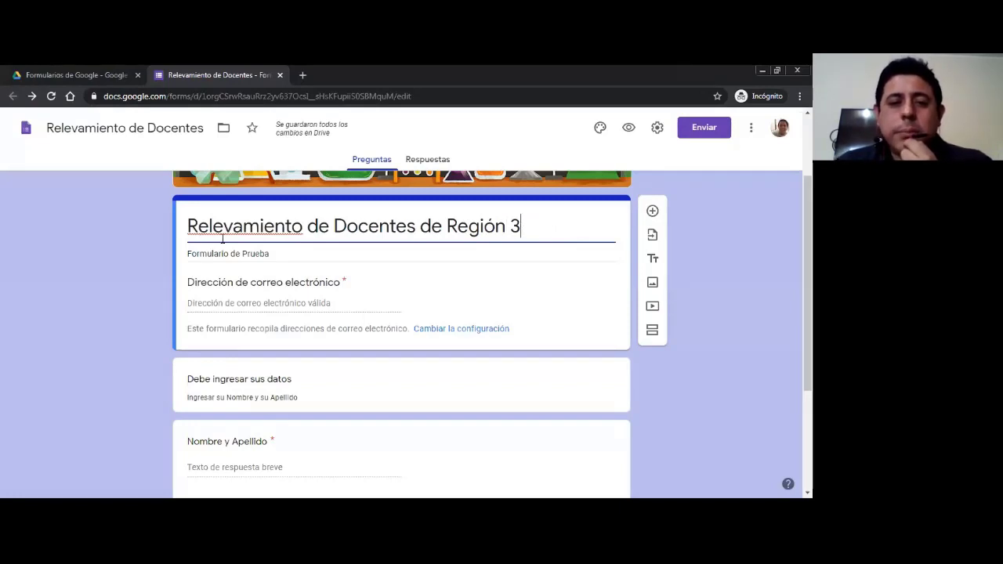
# - Add a period to the end of the description so it reads 'Formulario de Prueba.'
pyautogui.click(282, 380)
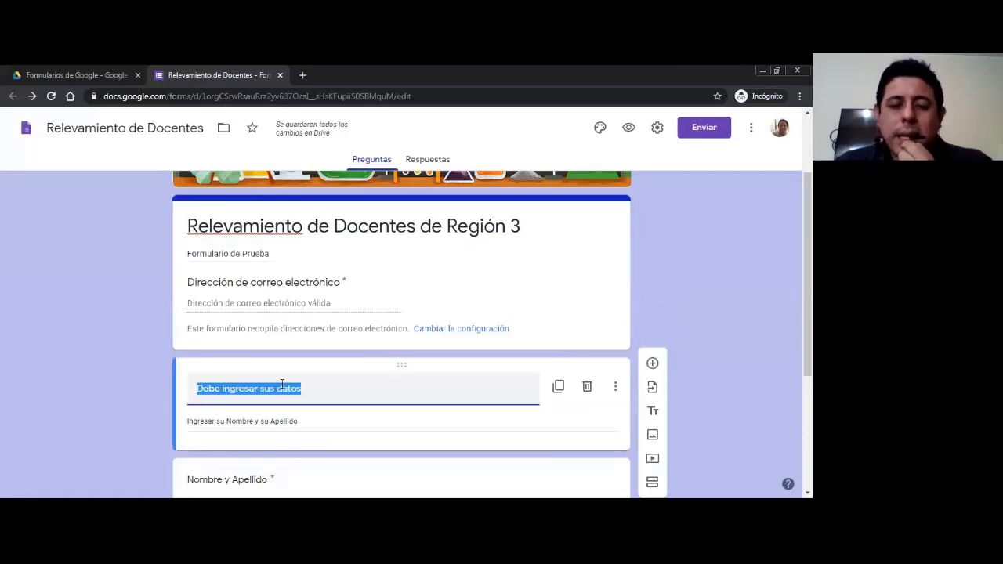
pyautogui.click(369, 224)
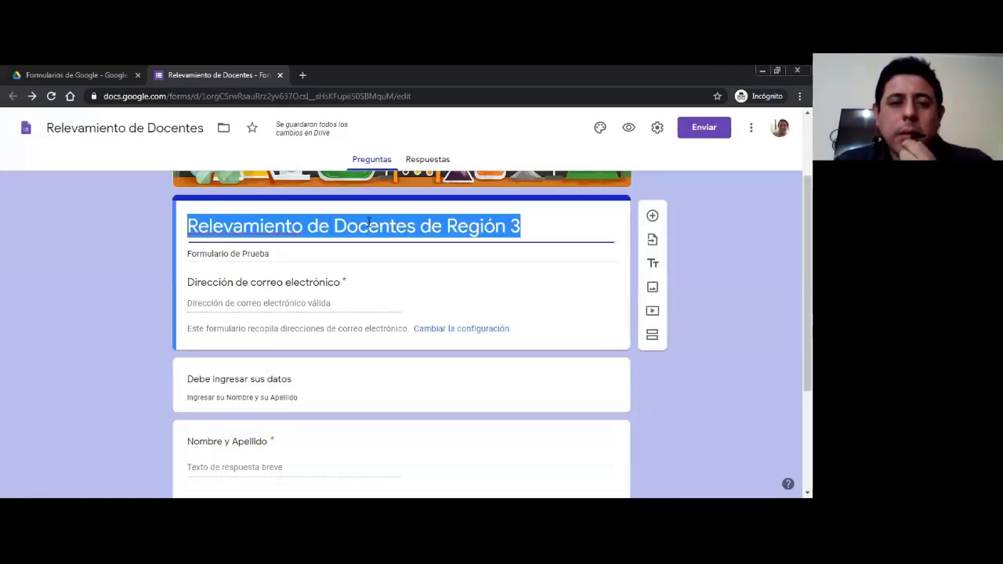
pyautogui.click(545, 227)
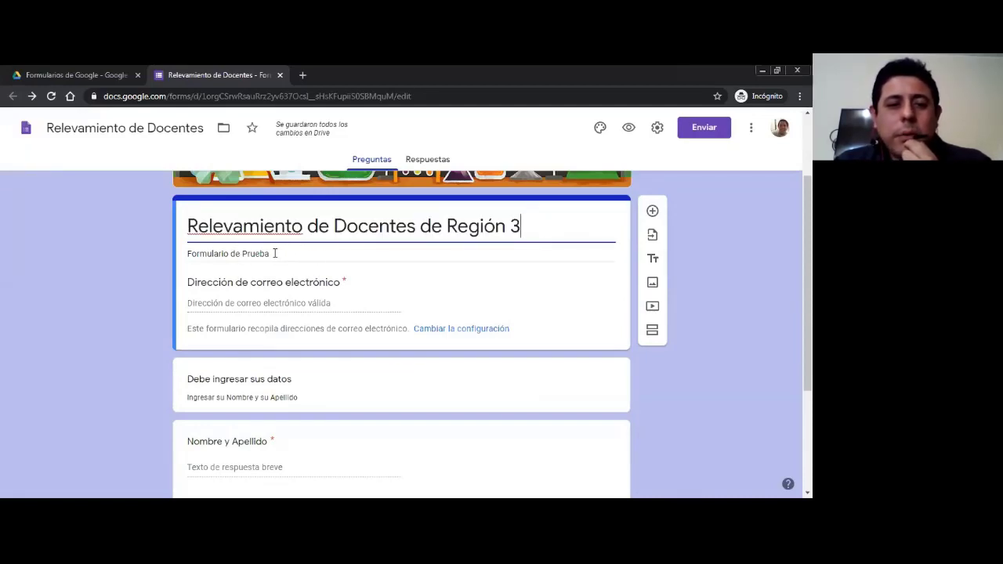
pyautogui.click(232, 253)
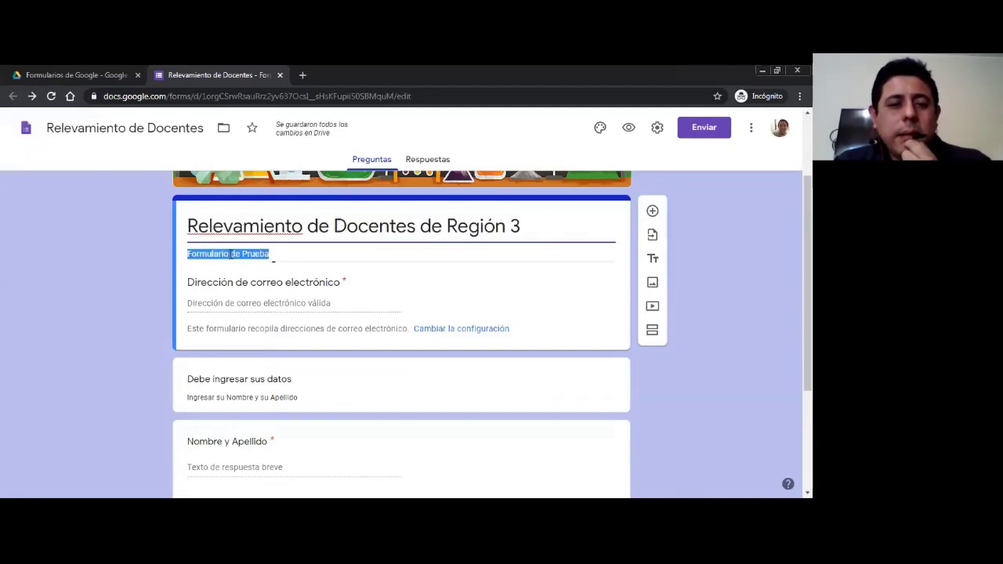
pyautogui.click(295, 253)
pyautogui.write('.')
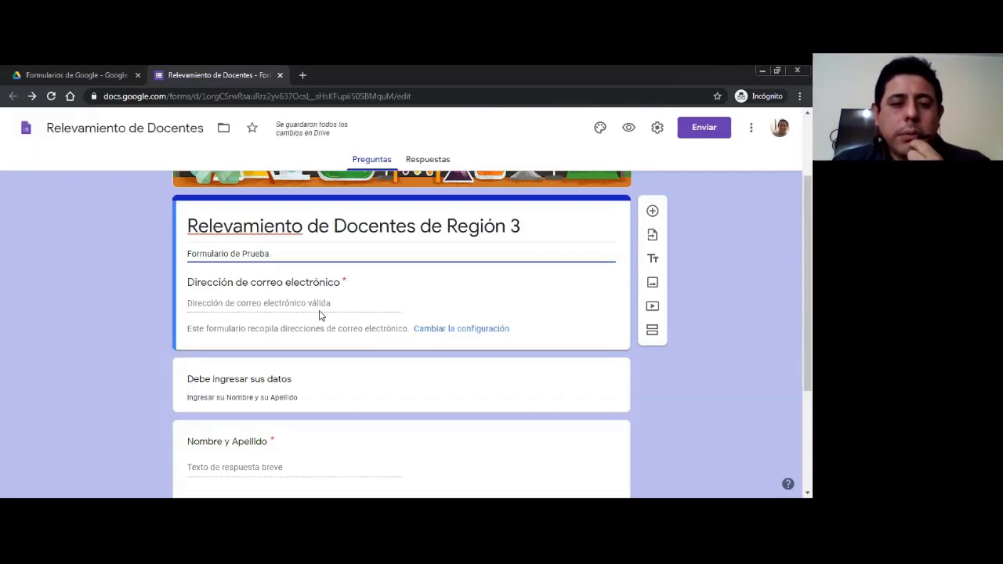
pyautogui.click(456, 332)
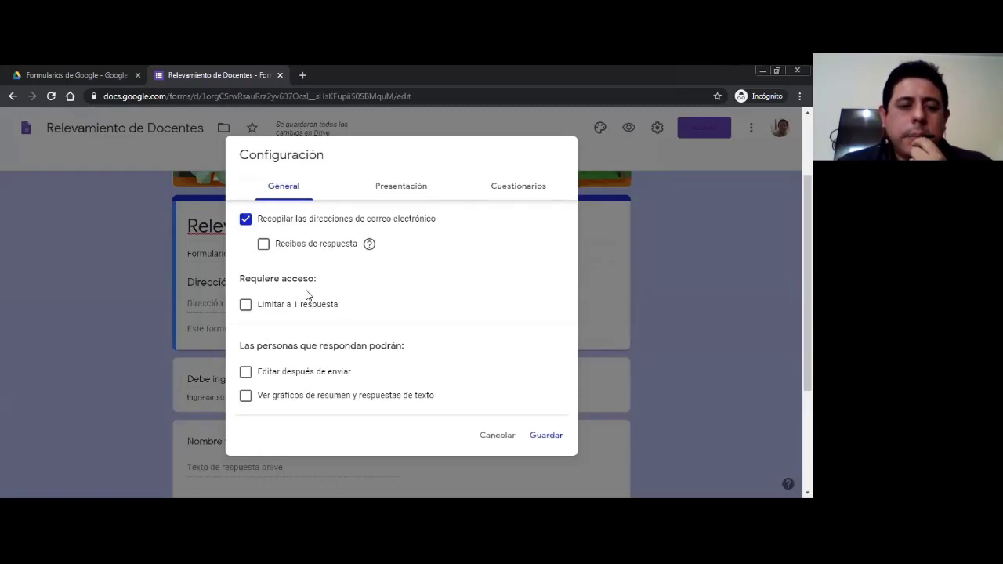
pyautogui.click(507, 437)
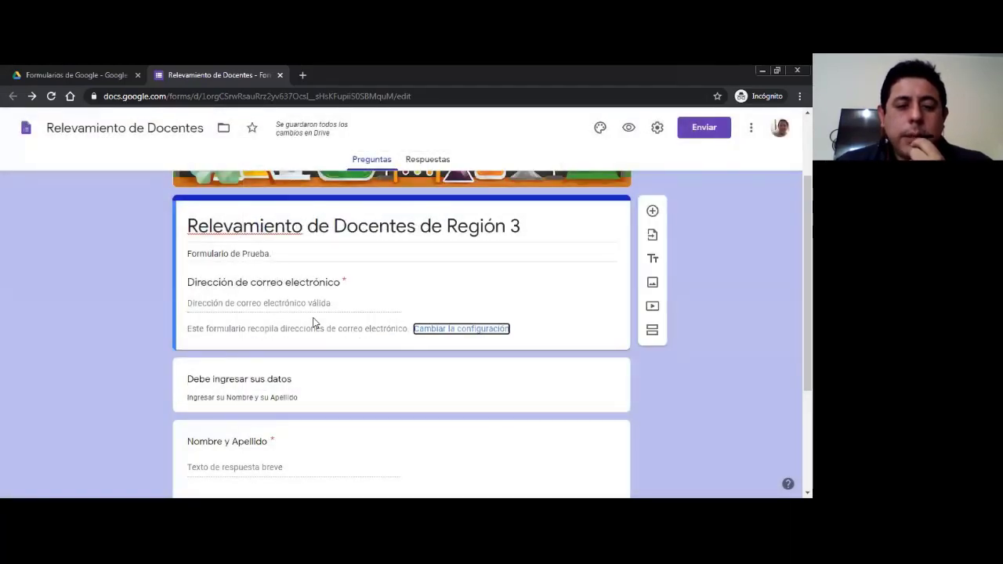
pyautogui.scroll(-2, 314, 318)
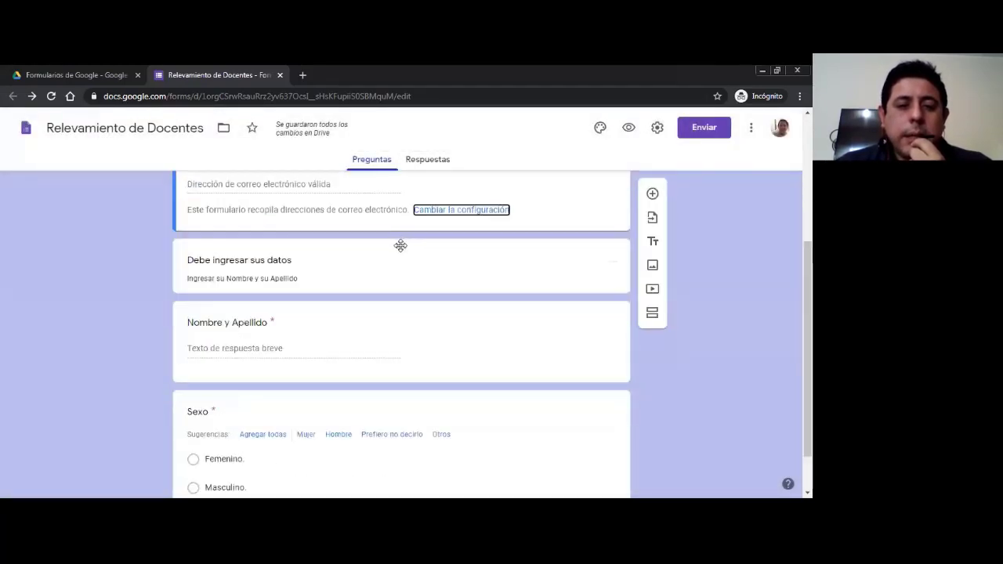
pyautogui.moveTo(400, 245)
pyautogui.mouseDown()
pyautogui.moveTo(405, 340)
pyautogui.moveTo(397, 249)
pyautogui.mouseUp()
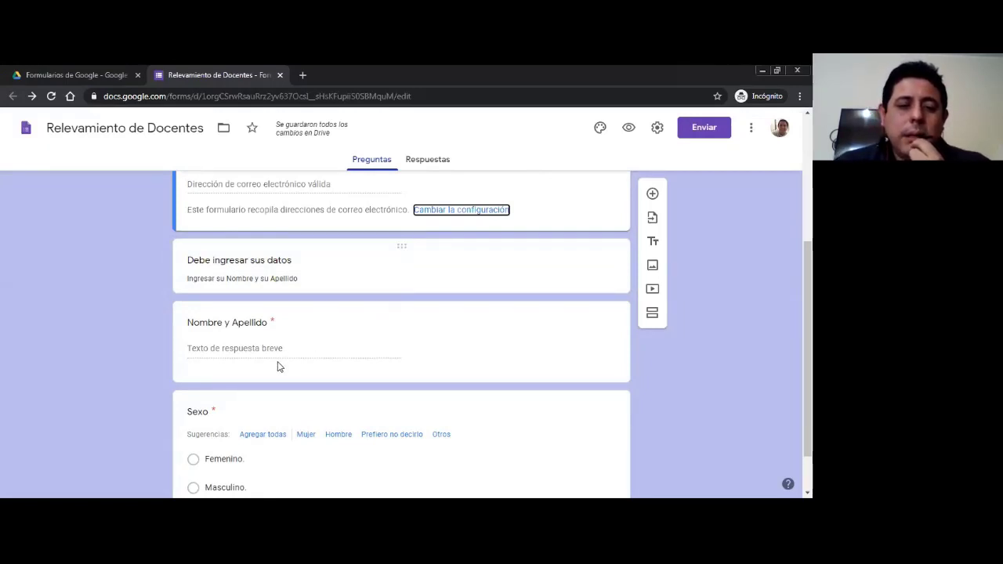
pyautogui.scroll(-2, 151, 358)
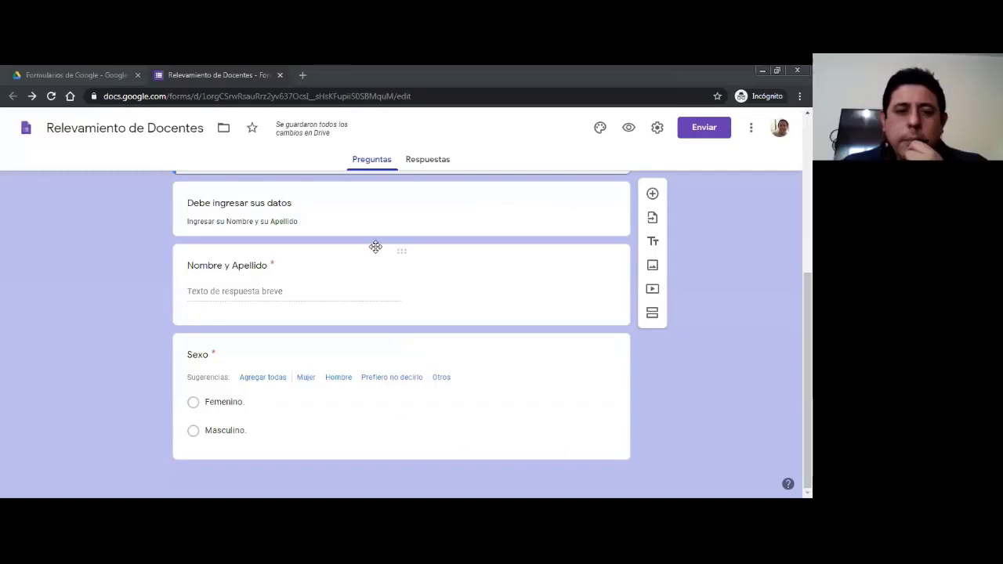
pyautogui.scroll(5, 733, 319)
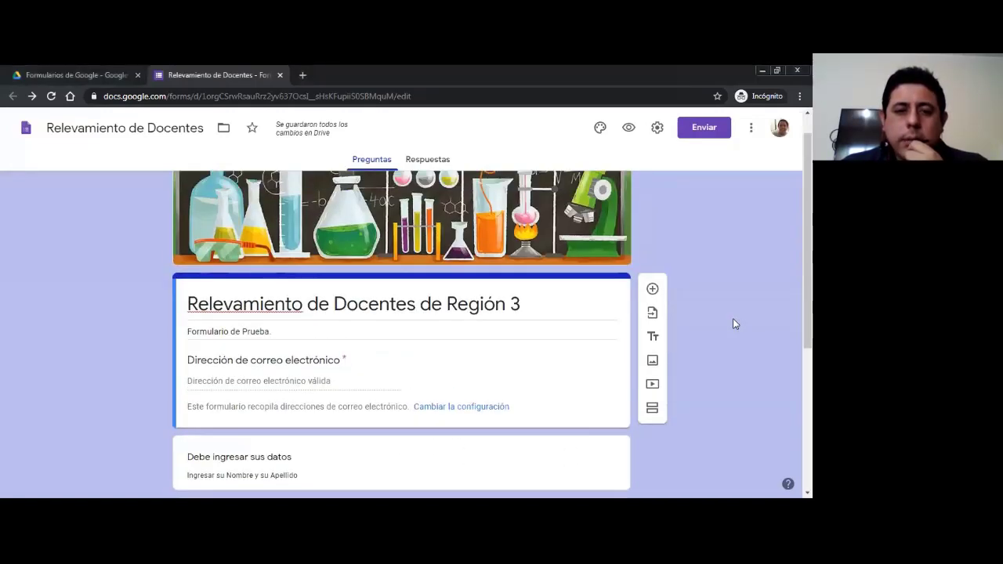
pyautogui.scroll(-2, 407, 372)
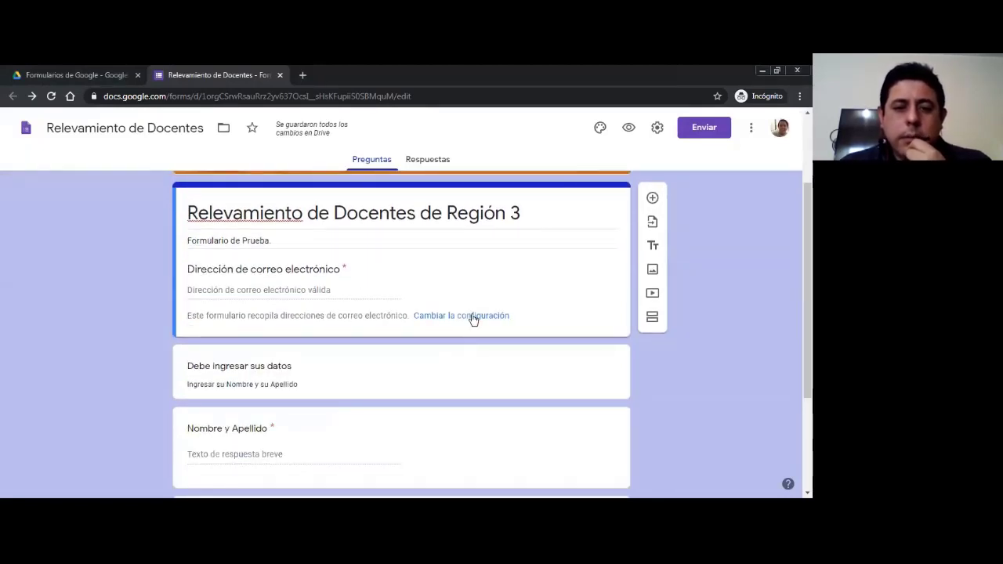
pyautogui.scroll(-2, 491, 332)
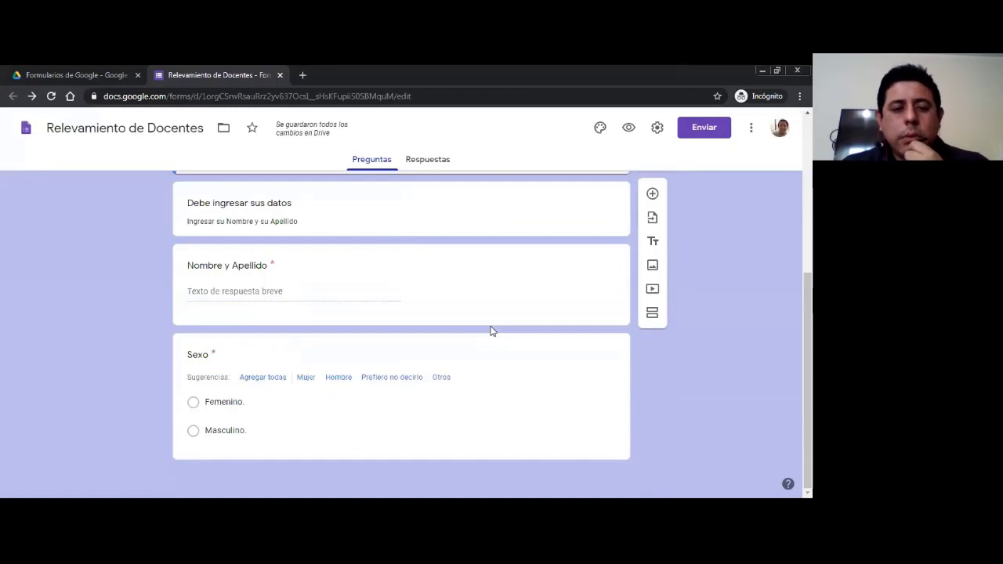
# - Add a new question titled 'Correo Electrónico'
pyautogui.click(654, 196)
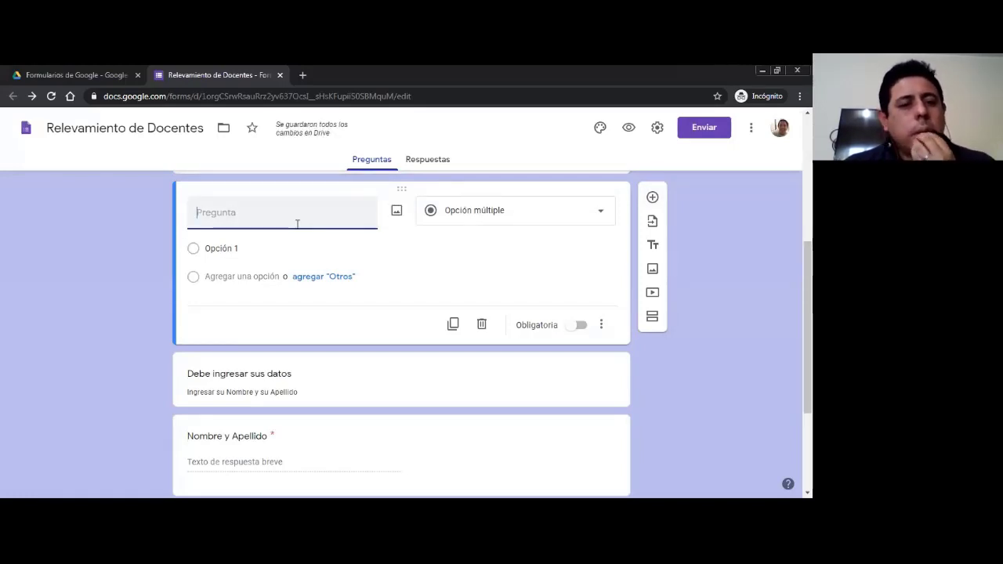
pyautogui.write('Cor')
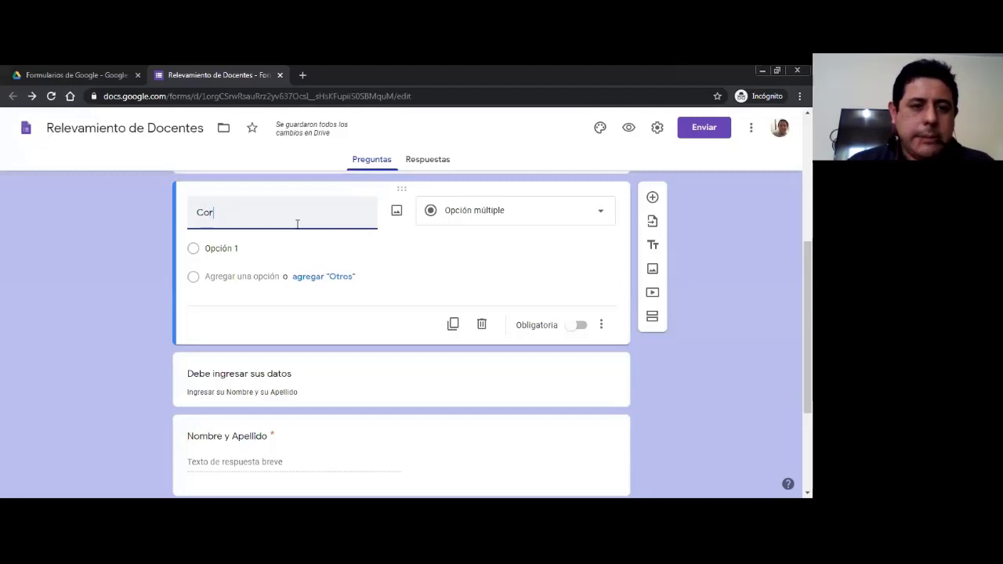
pyautogui.write('reo le')
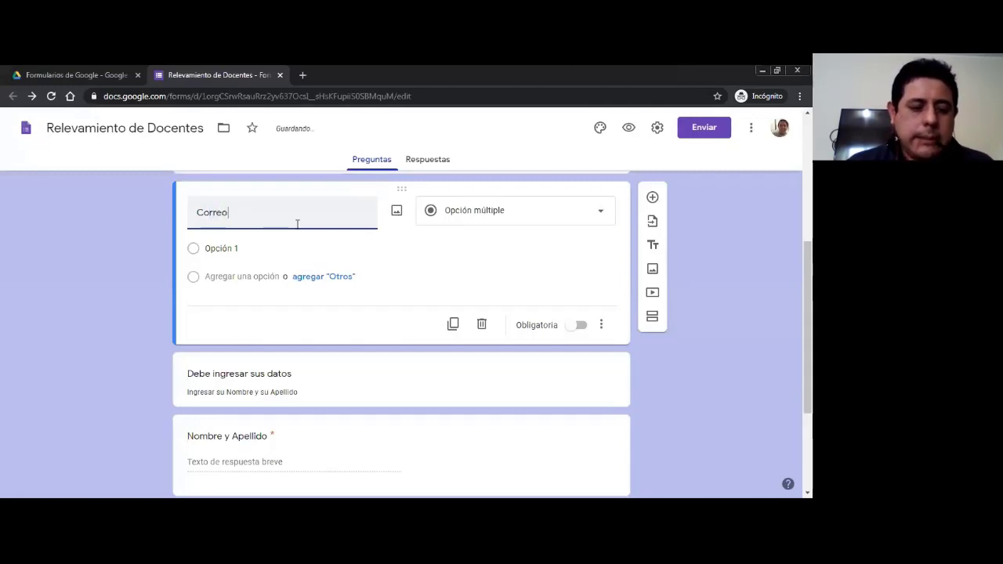
pyautogui.press('BackSpace')
pyautogui.press('BackSpace')
pyautogui.write('El')
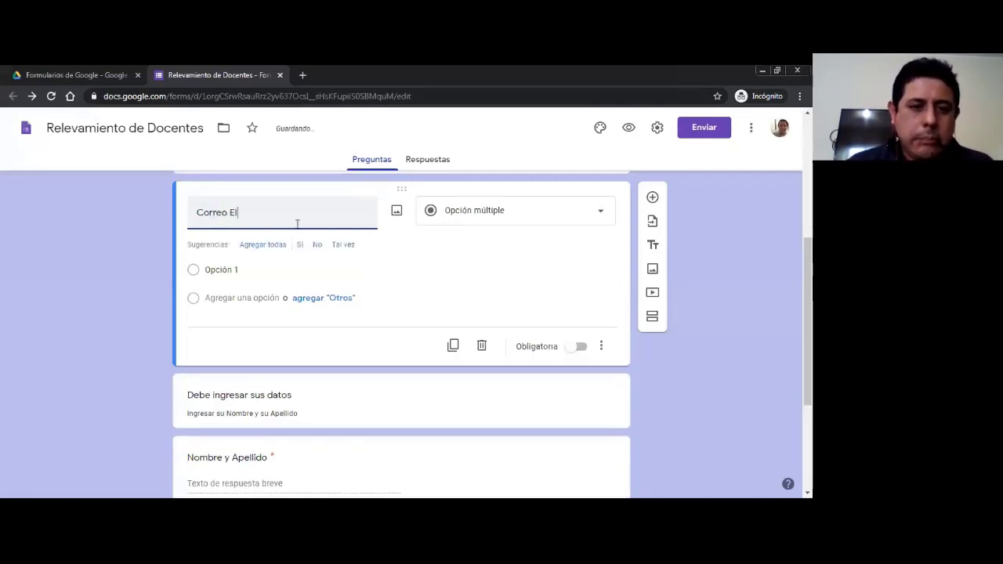
pyautogui.write('ectróni')
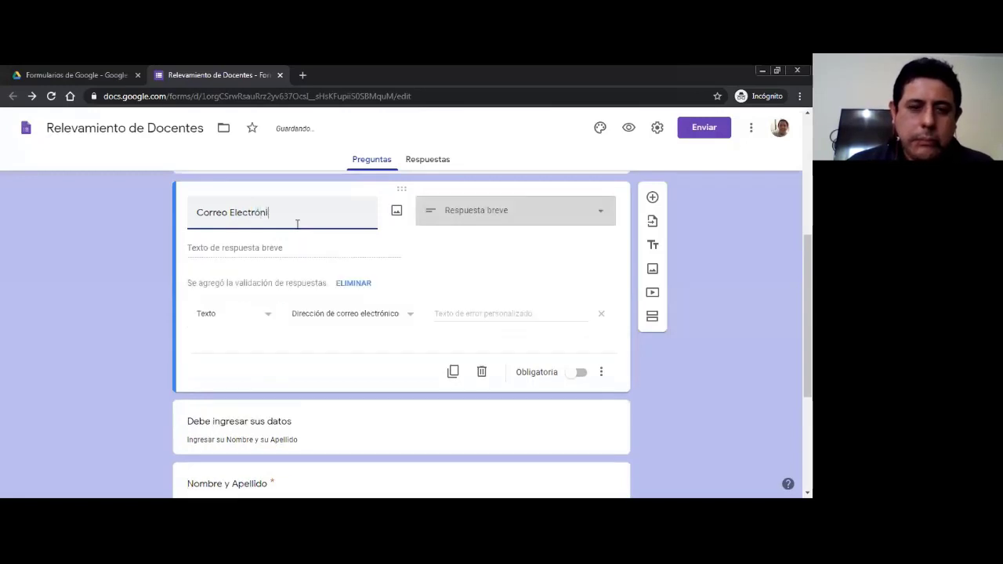
pyautogui.write('co')
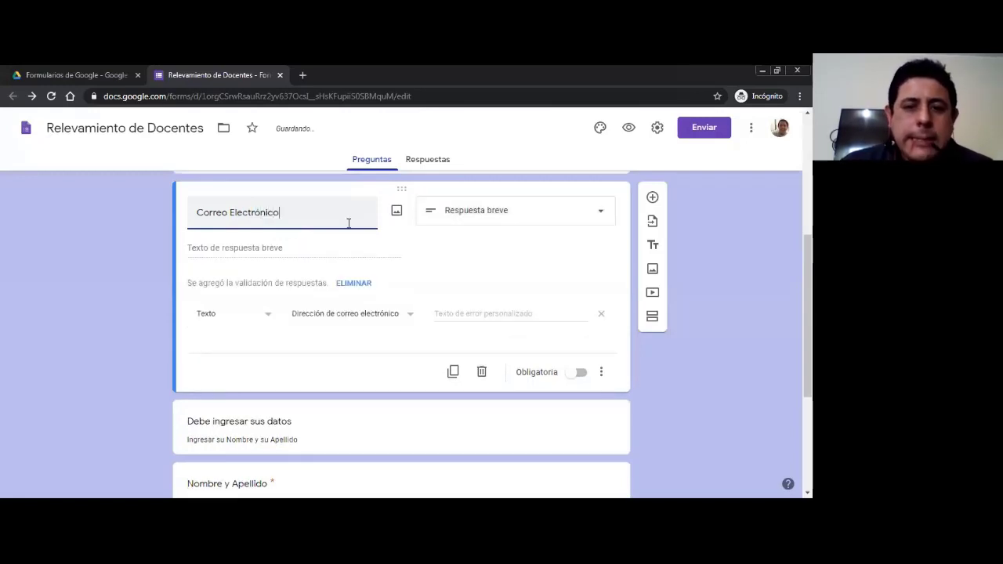
pyautogui.click(599, 267)
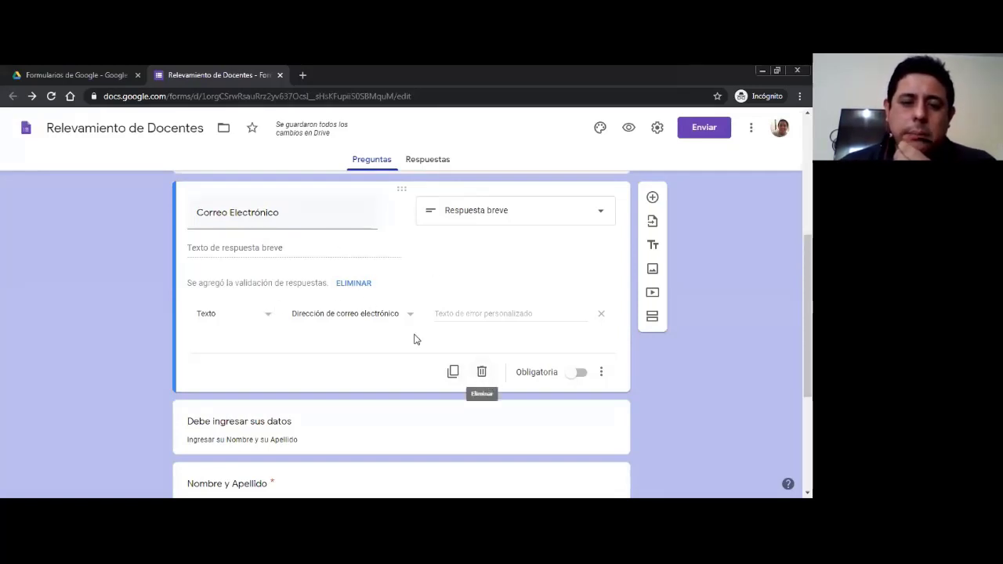
# - Delete the Correo Electrónico question card
pyautogui.click(482, 372)
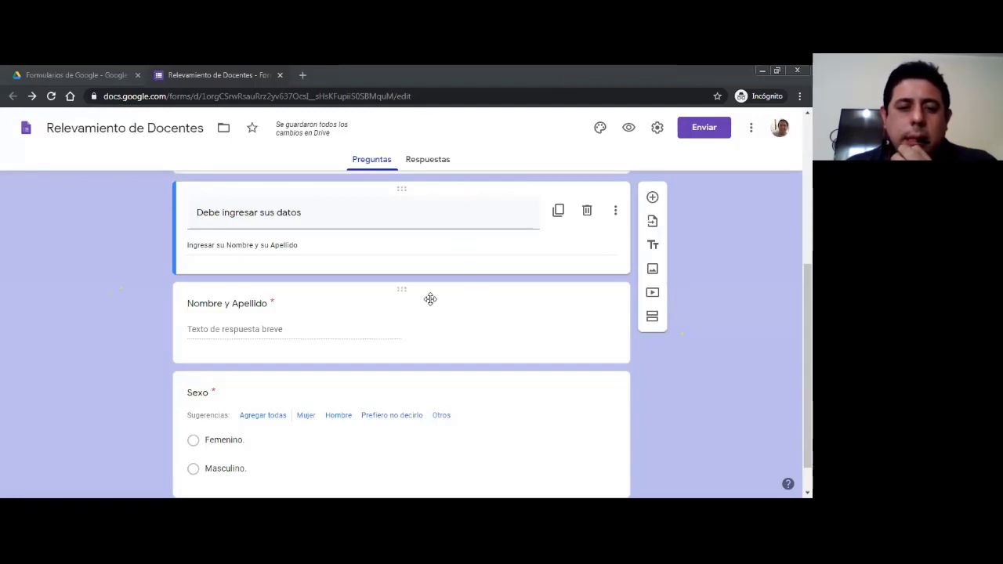
# - Switch the Obligatoria toggle on the Nombre y Apellido question off, then back on
pyautogui.click(290, 304)
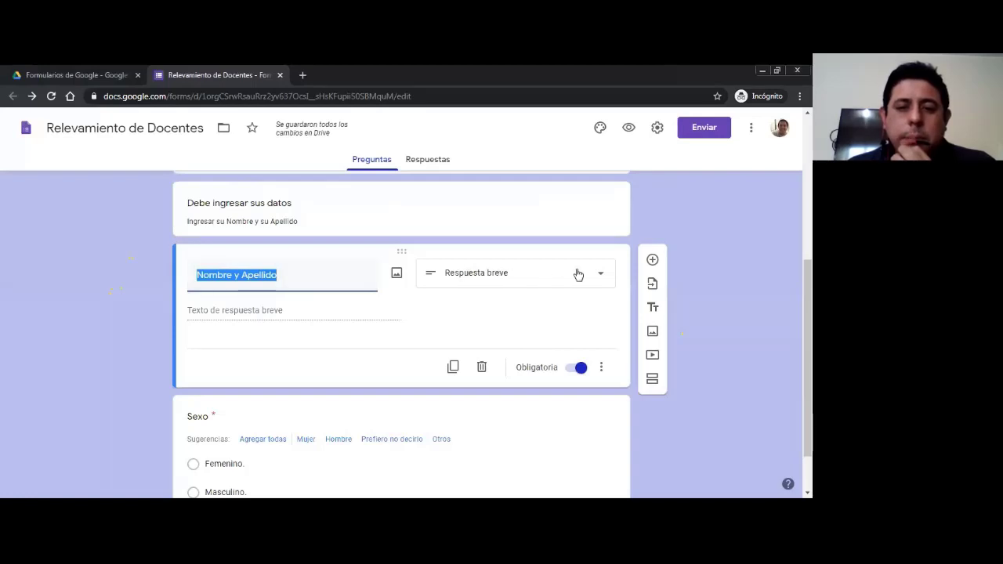
pyautogui.click(632, 299)
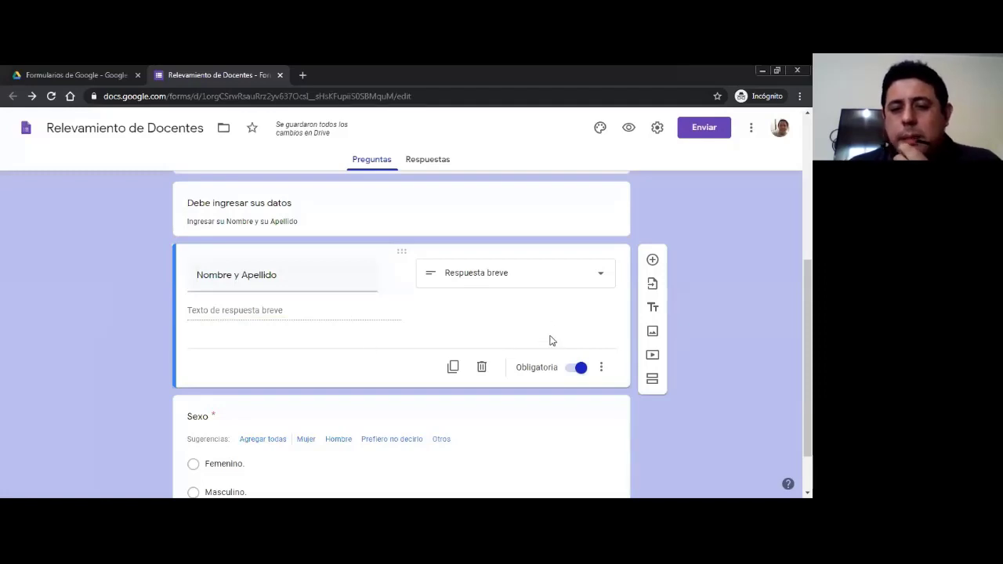
pyautogui.click(577, 371)
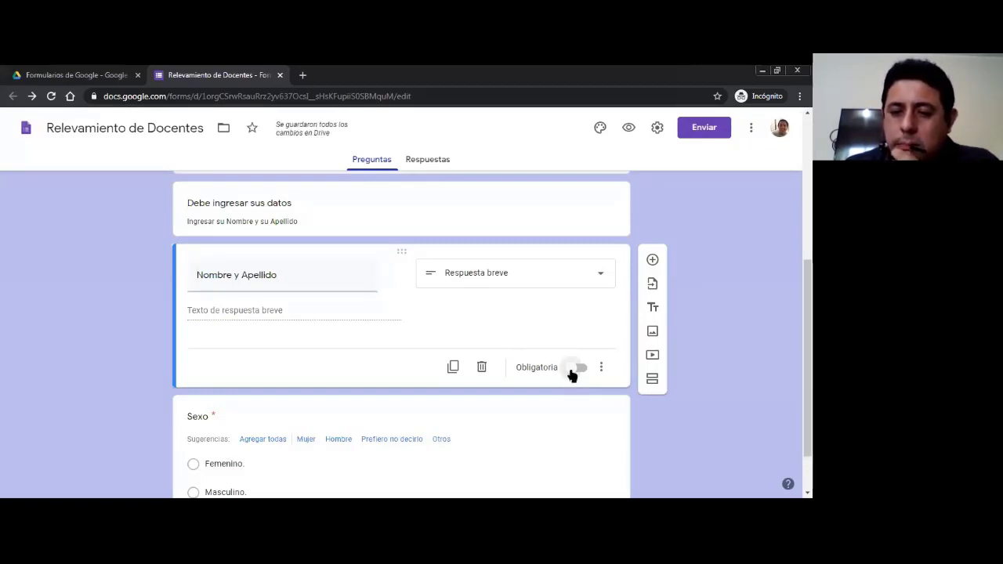
pyautogui.click(576, 368)
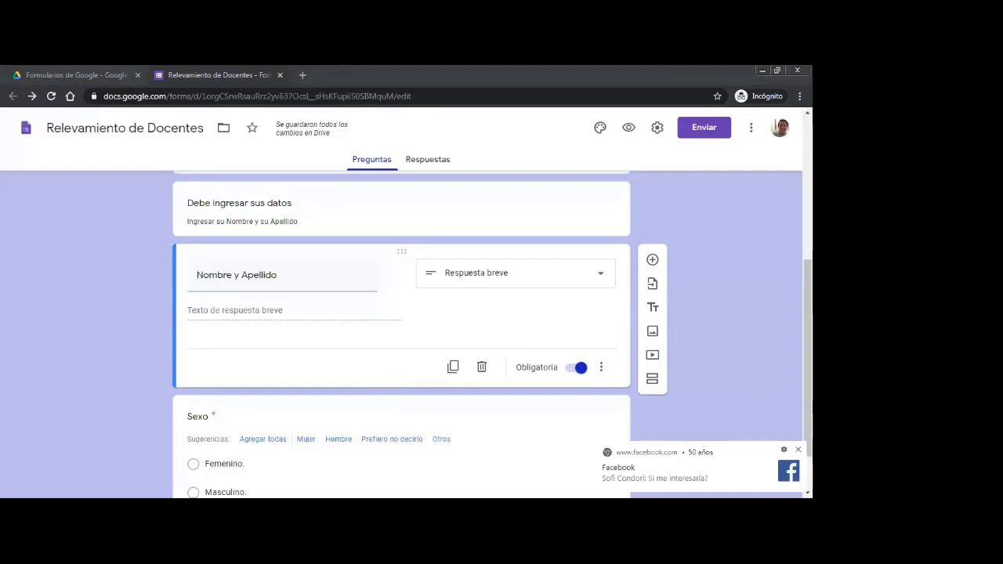
pyautogui.click(611, 121)
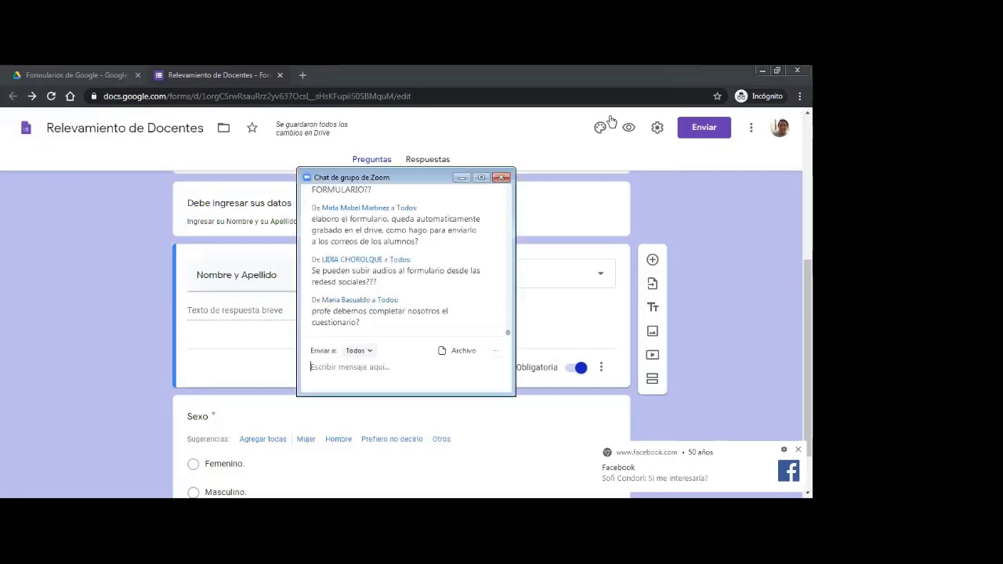
pyautogui.hotkey('alt', 'h')
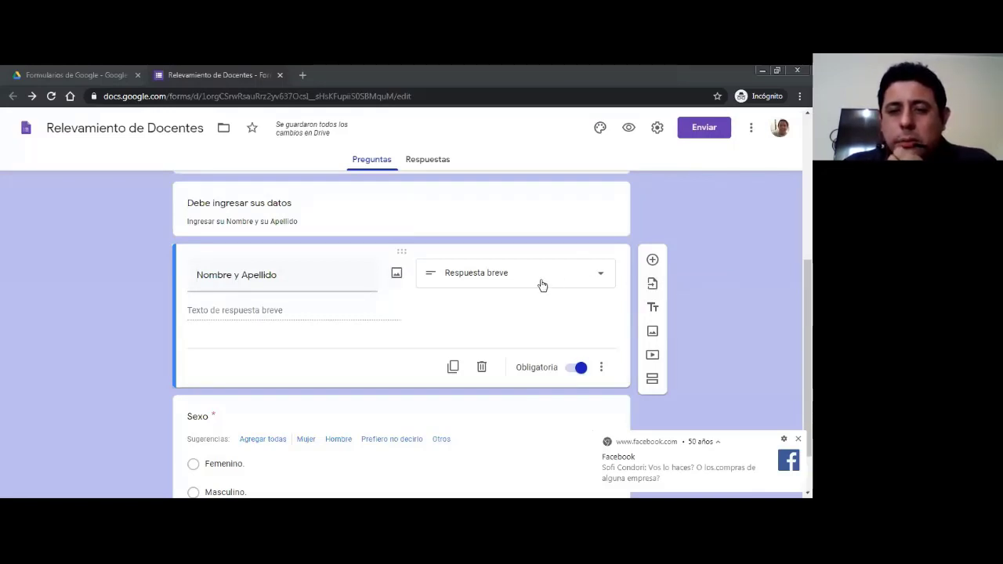
# - Open the Respuesta breve question-type dropdown on the Nombre y Apellido card
pyautogui.click(603, 280)
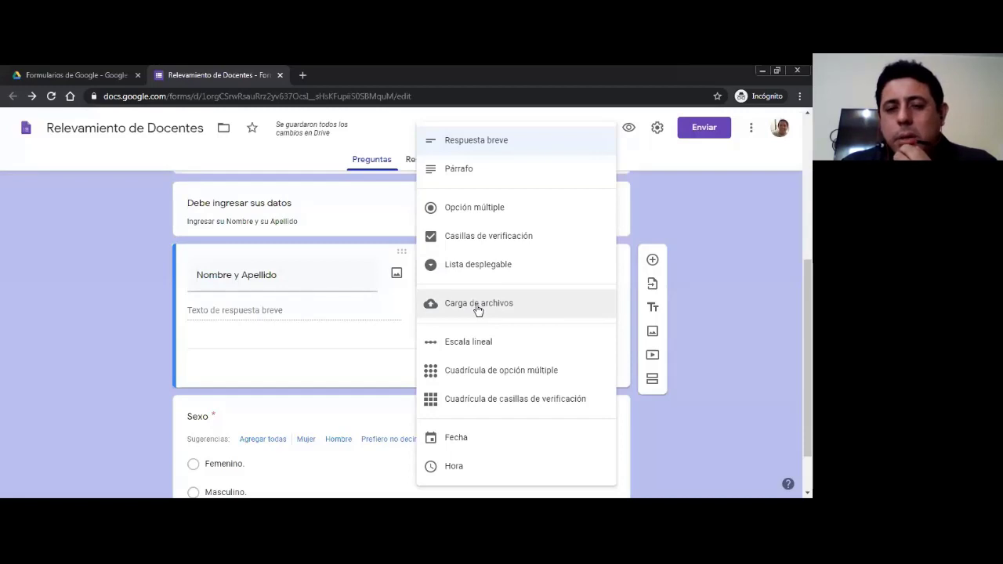
# - Close the type list by choosing Respuesta breve again, keeping the type unchanged
pyautogui.click(722, 306)
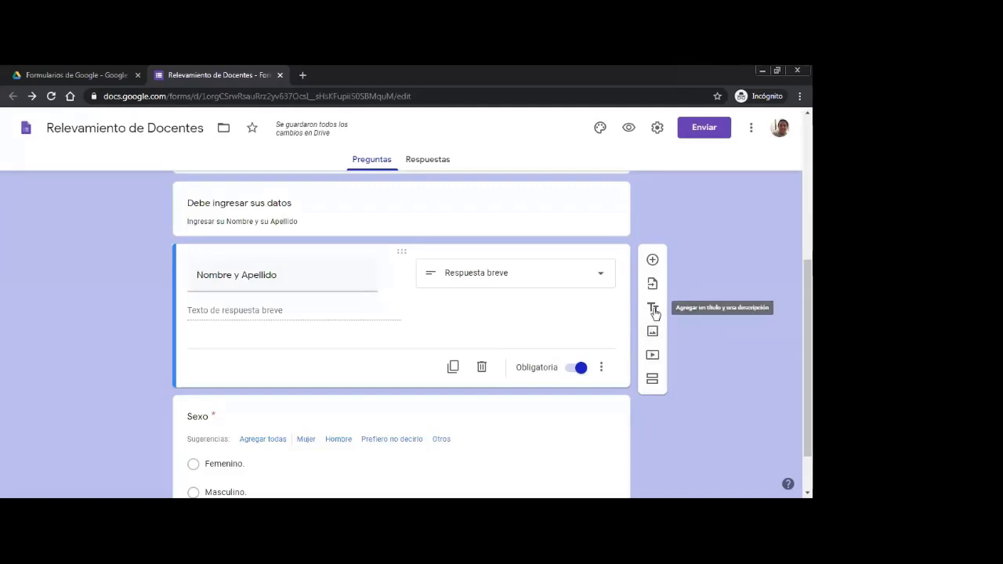
pyautogui.moveTo(403, 278)
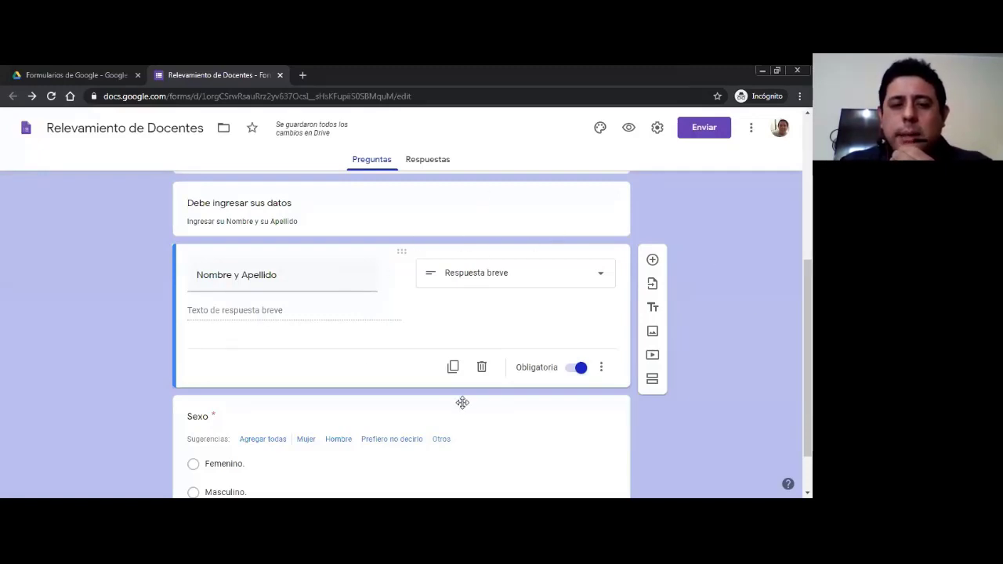
pyautogui.scroll(3, 447, 397)
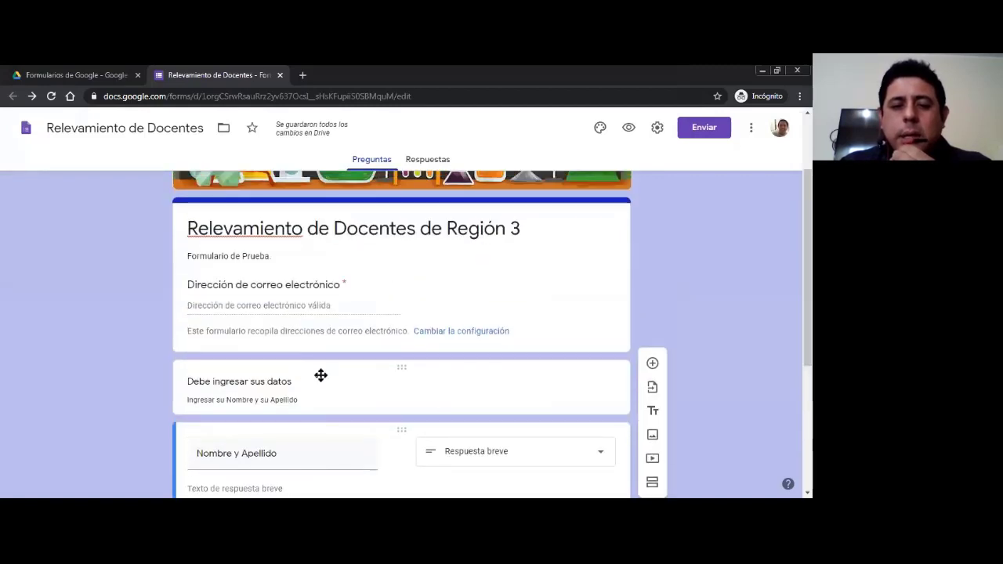
pyautogui.scroll(-1, 318, 374)
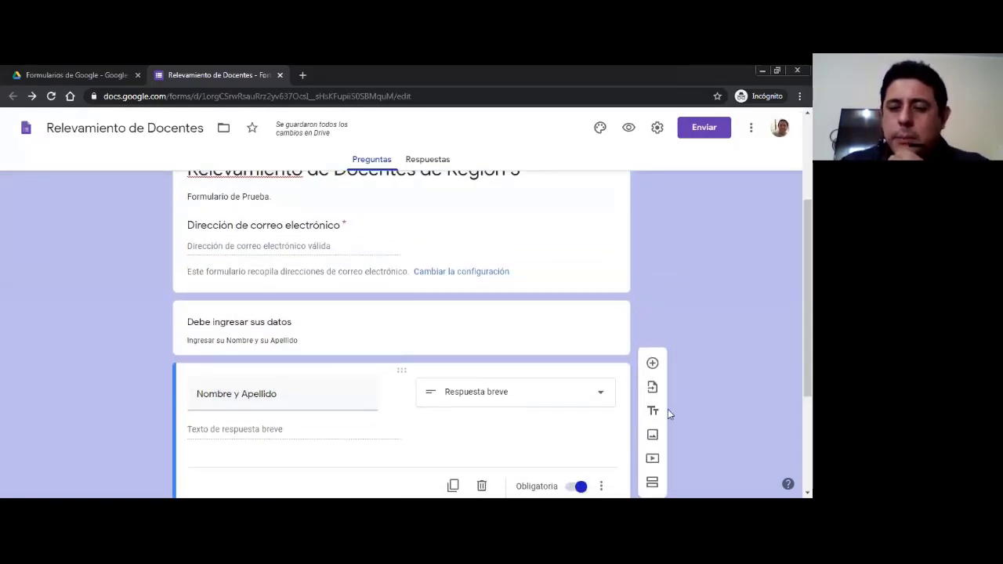
pyautogui.scroll(-1, 710, 352)
pyautogui.scroll(-2, 711, 355)
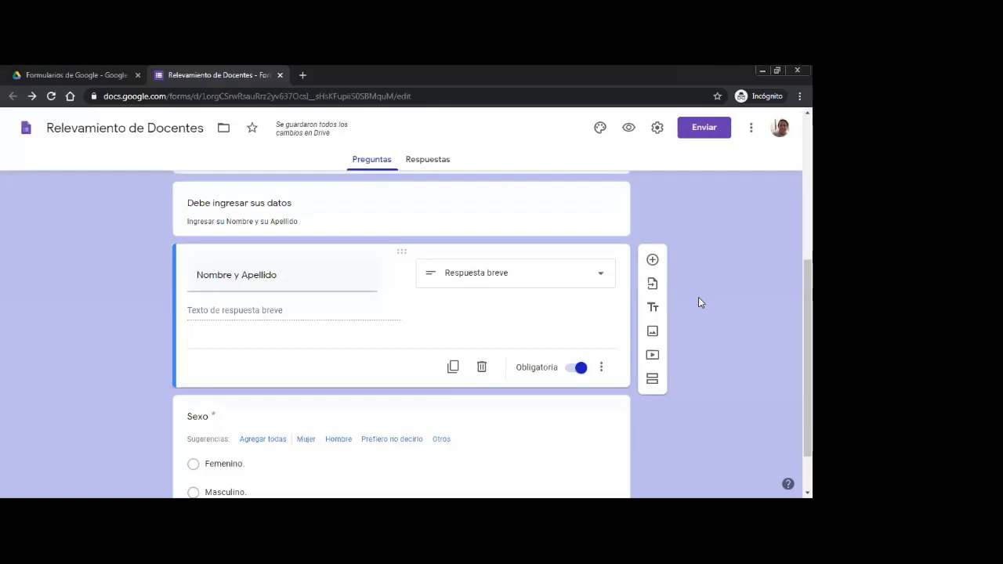
pyautogui.scroll(3, 699, 296)
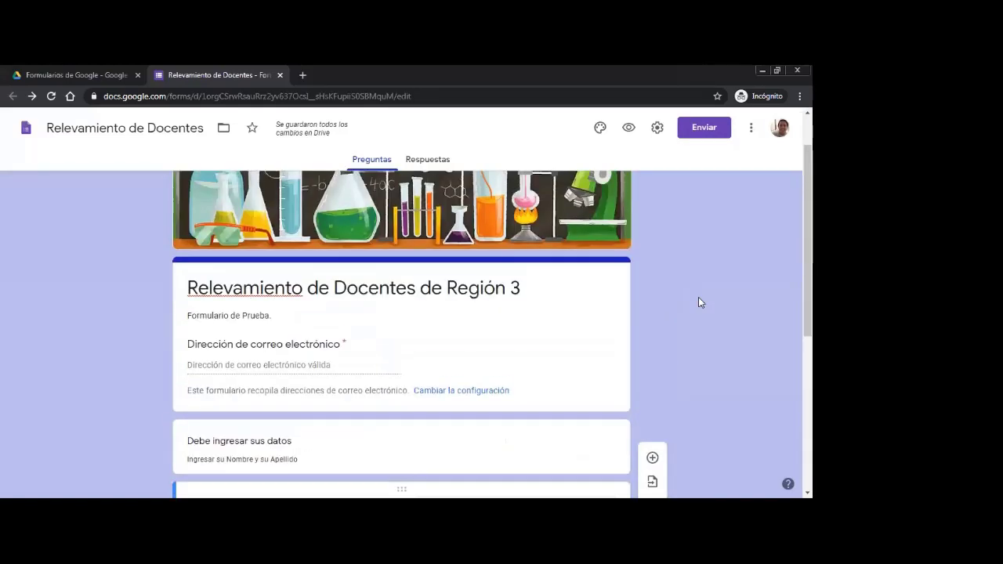
pyautogui.scroll(-3, 700, 303)
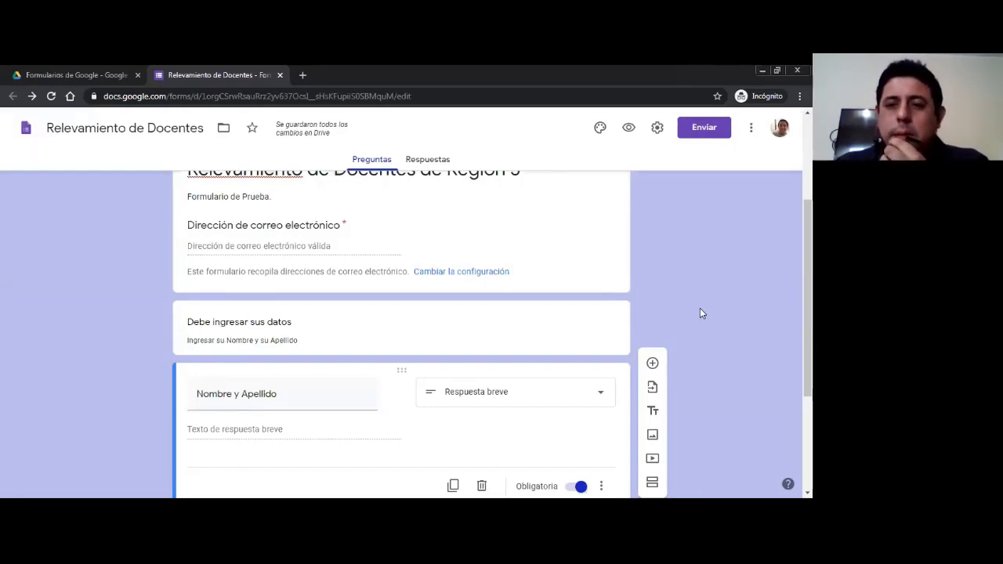
pyautogui.scroll(-3, 699, 309)
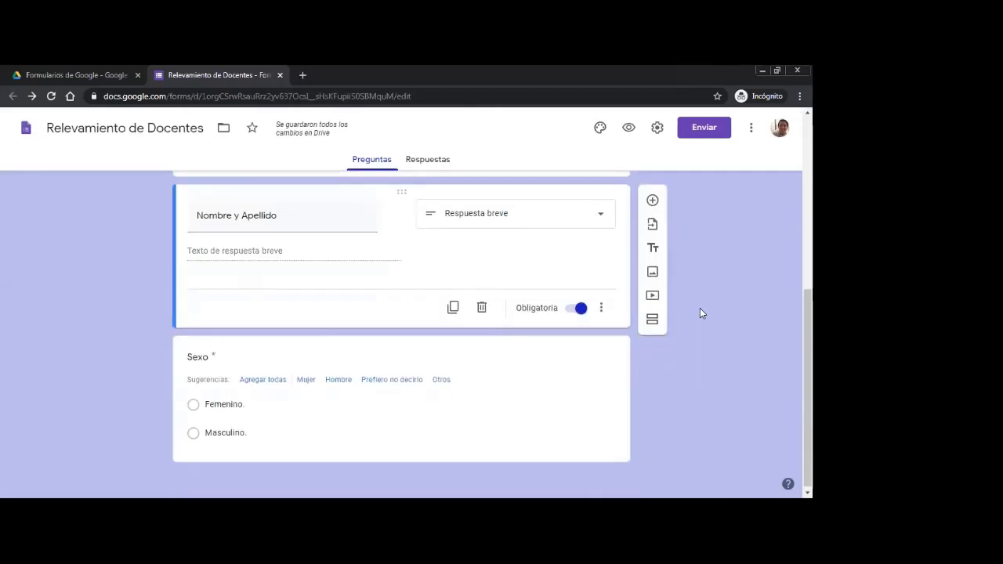
pyautogui.scroll(3, 700, 308)
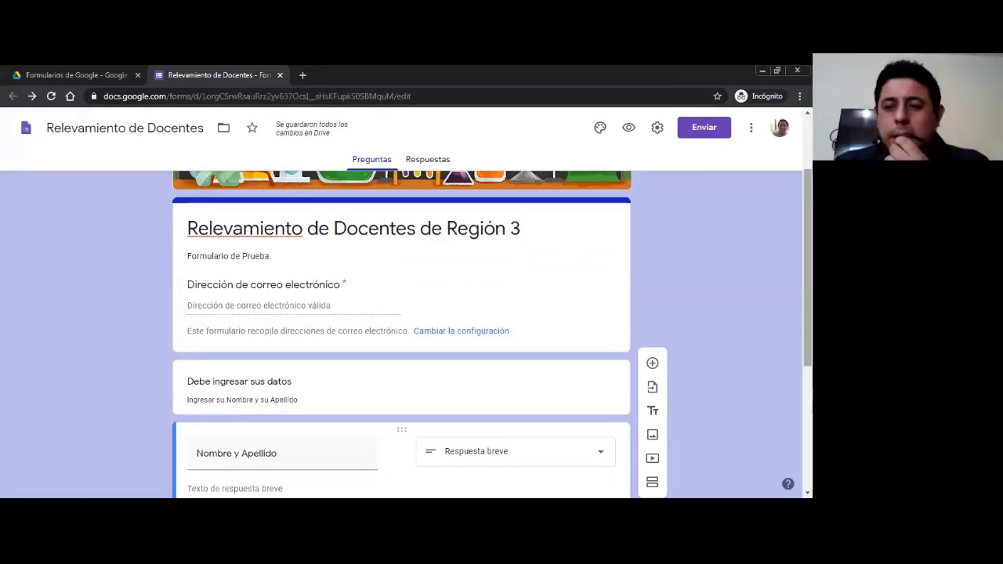
pyautogui.moveTo(808, 268); pyautogui.dragTo(808, 324)
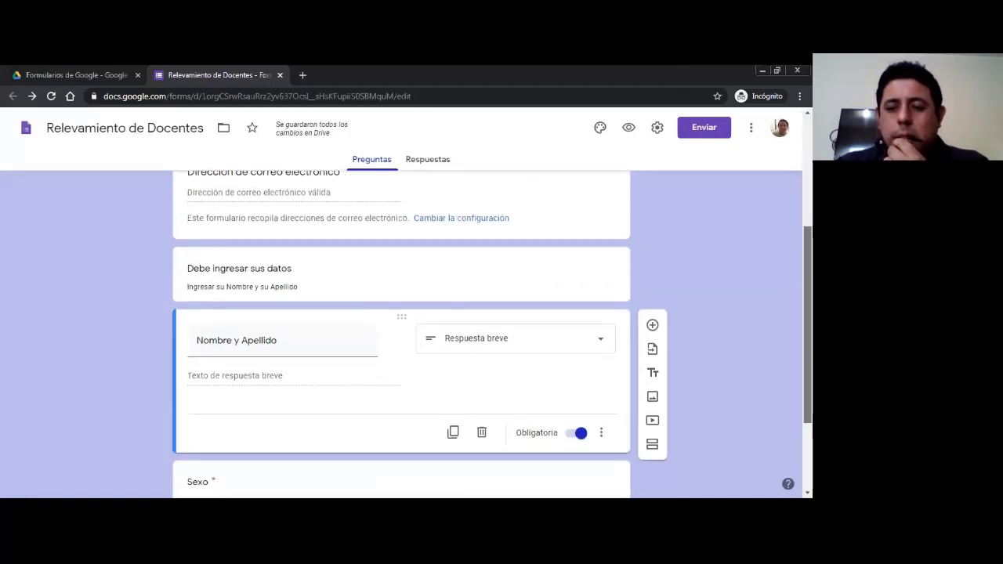
pyautogui.moveTo(807, 324); pyautogui.dragTo(808, 244)
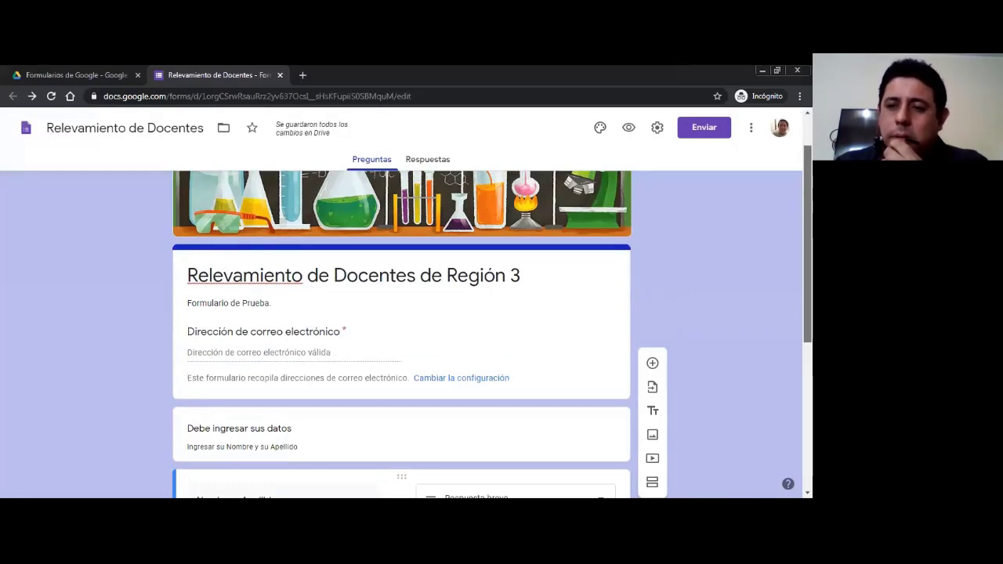
pyautogui.scroll(-3, 402, 337)
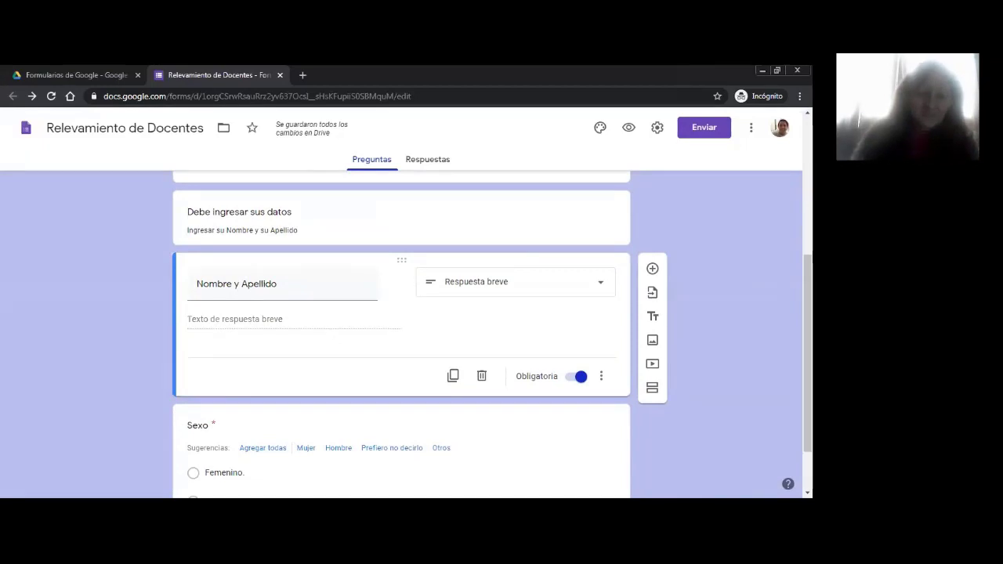
pyautogui.scroll(-1, 402, 337)
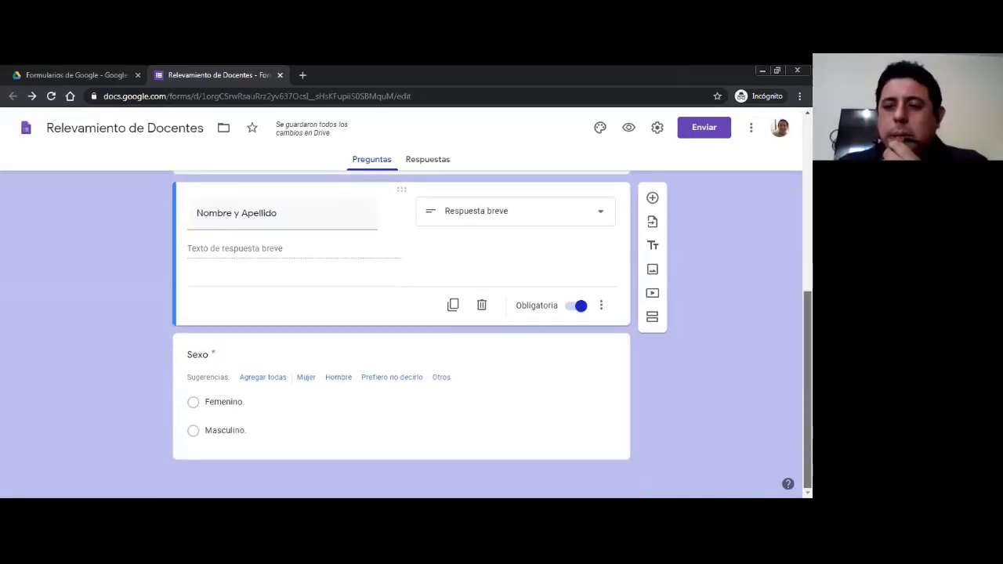
pyautogui.scroll(3, 401, 337)
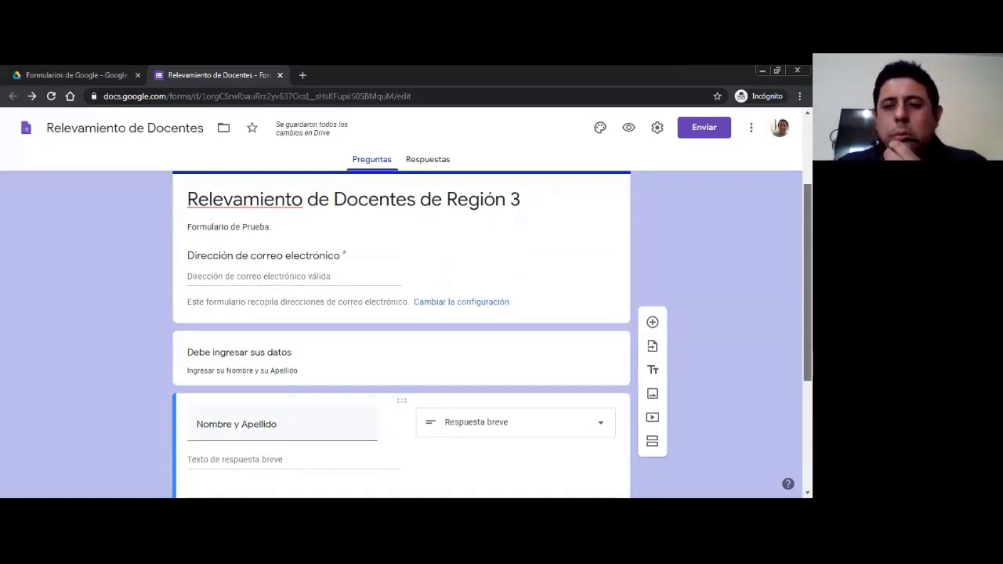
pyautogui.scroll(-2, 401, 336)
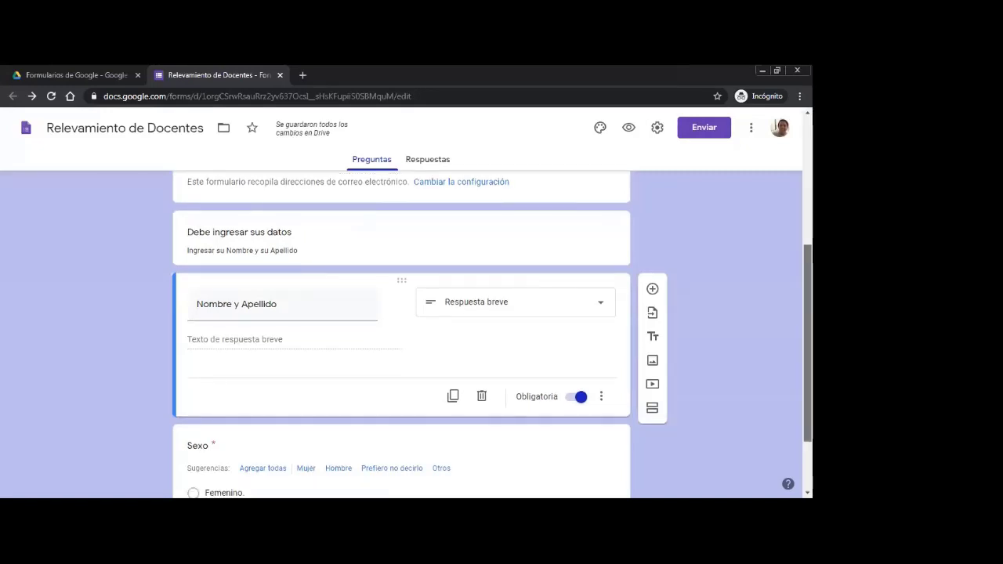
pyautogui.scroll(-1, 401, 337)
pyautogui.scroll(-1, 722, 345)
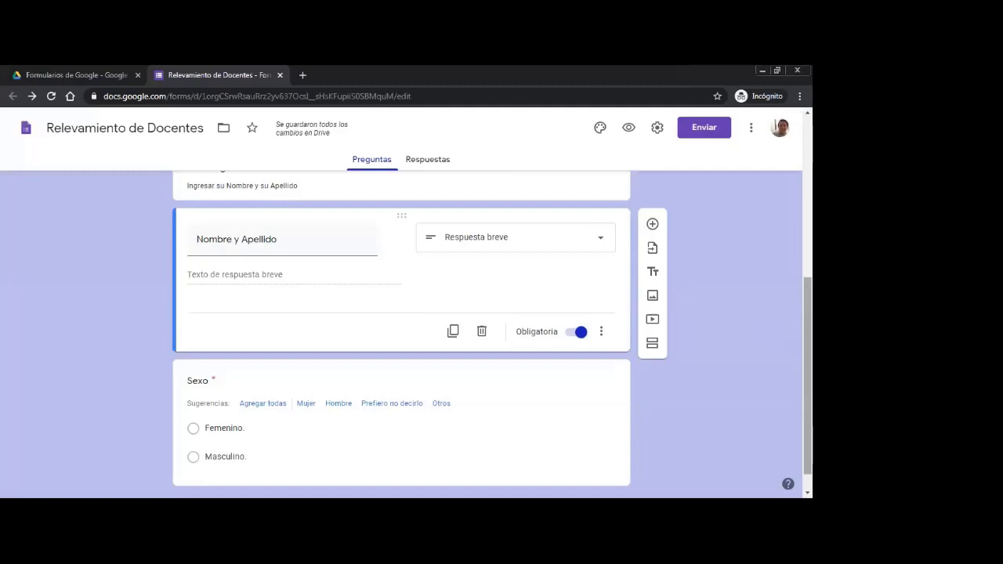
pyautogui.moveTo(807, 376); pyautogui.dragTo(807, 304)
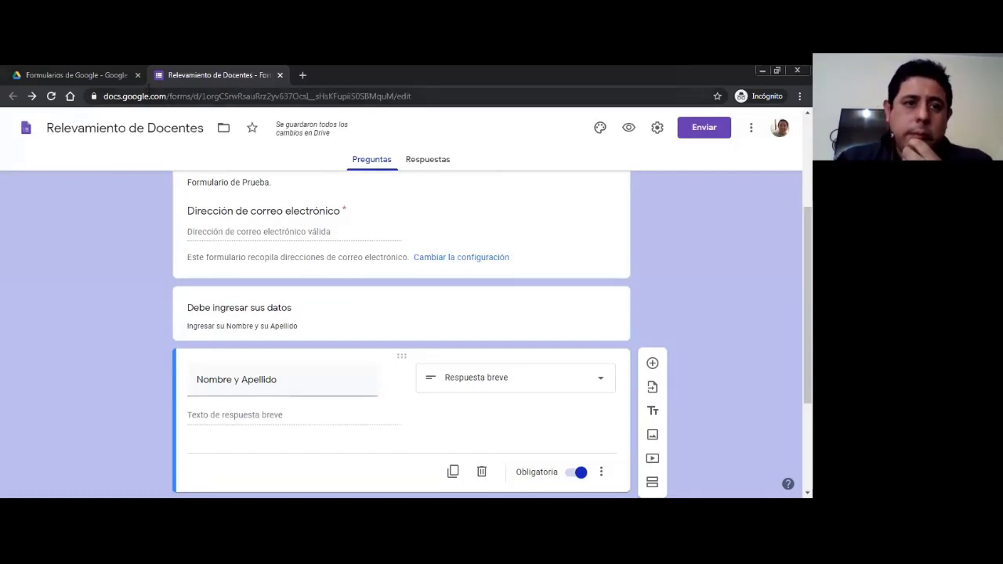
# - Load youtube.com in a new incognito tab and switch to it
pyautogui.click(129, 76)
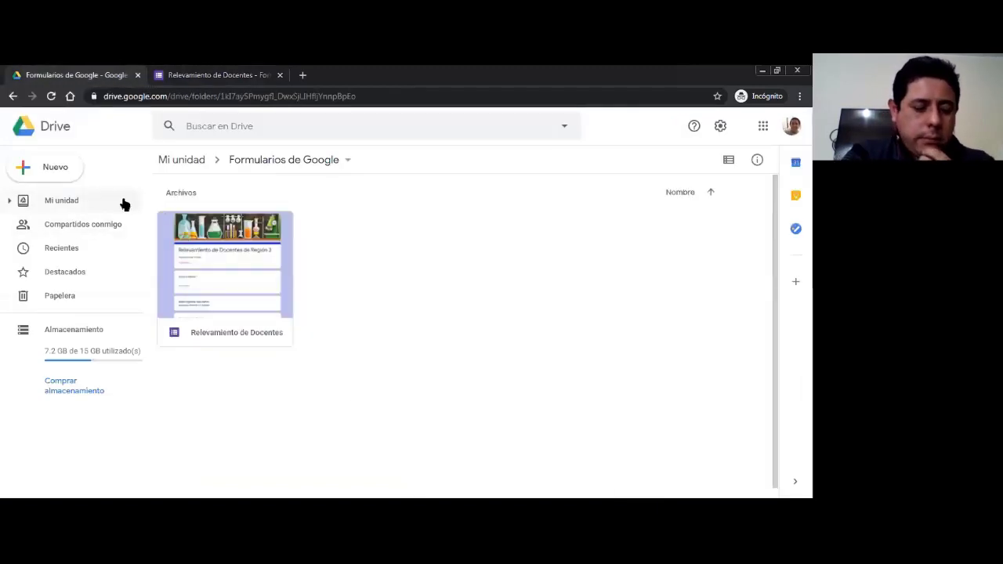
pyautogui.hotkey('ctrl', 't')
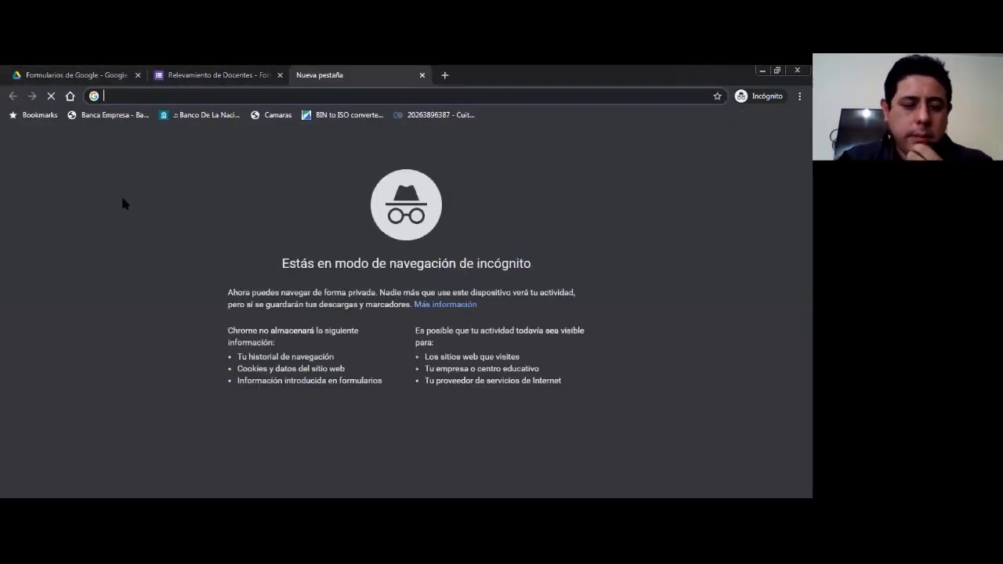
pyautogui.write('www')
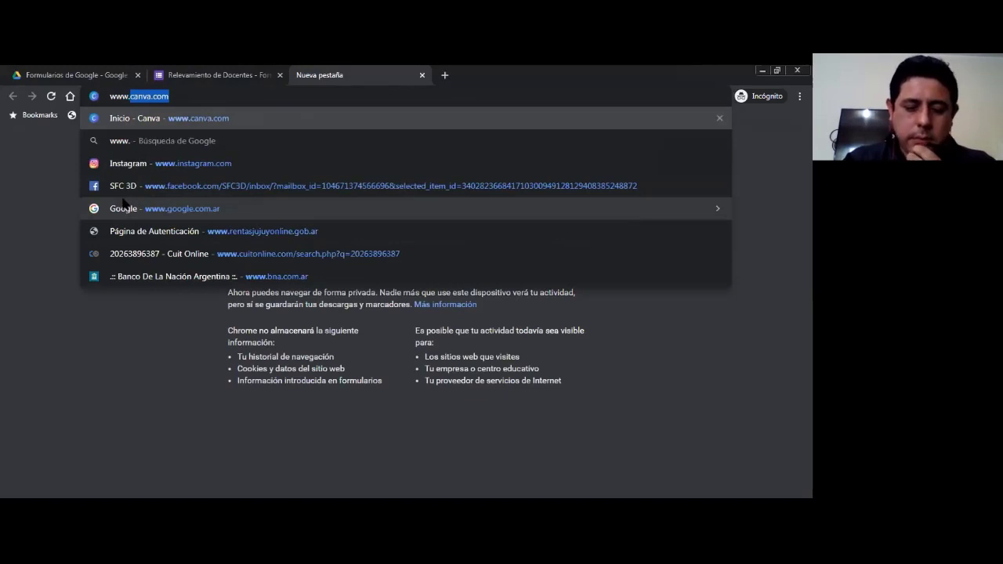
pyautogui.write('.y')
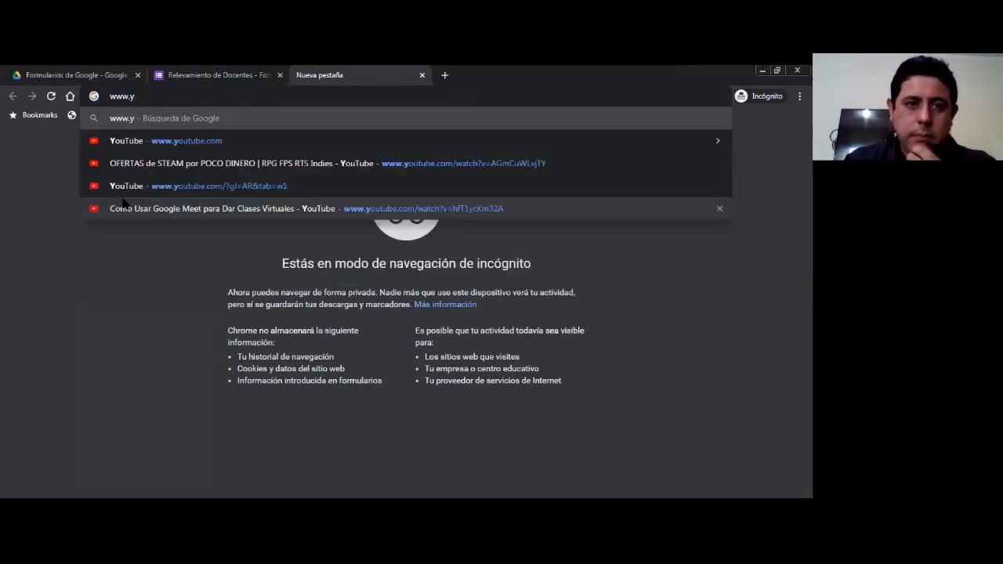
pyautogui.click(167, 140)
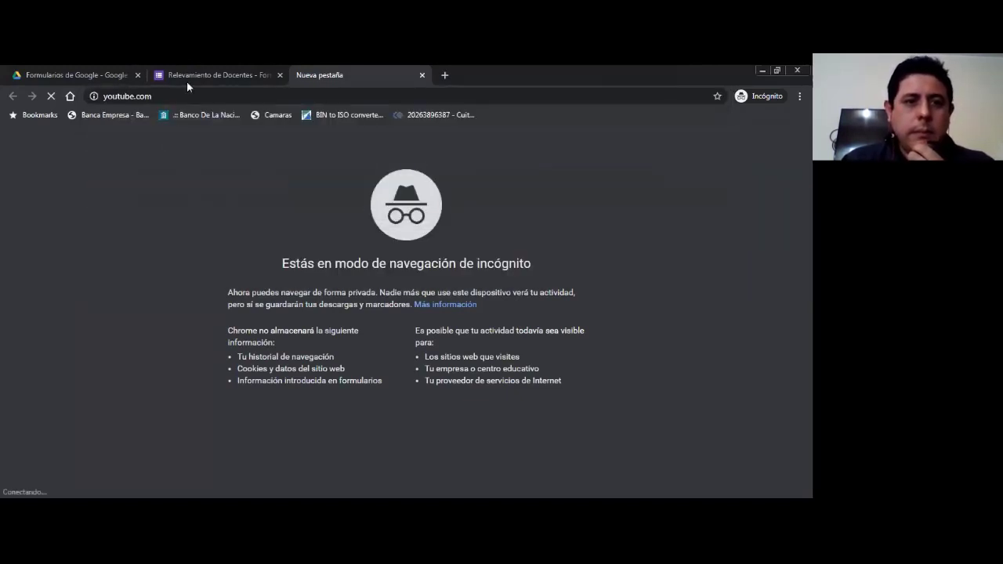
pyautogui.click(186, 80)
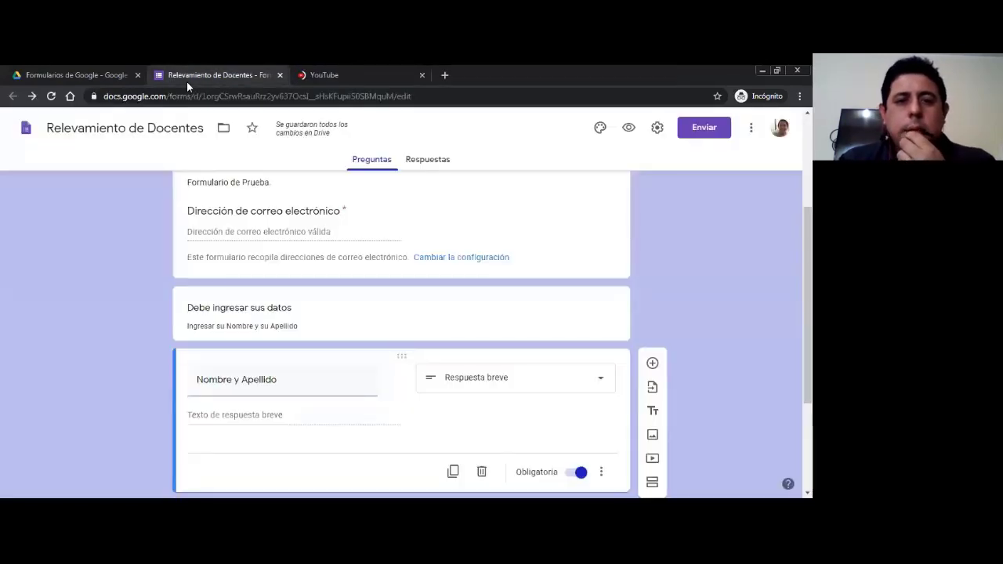
pyautogui.click(306, 78)
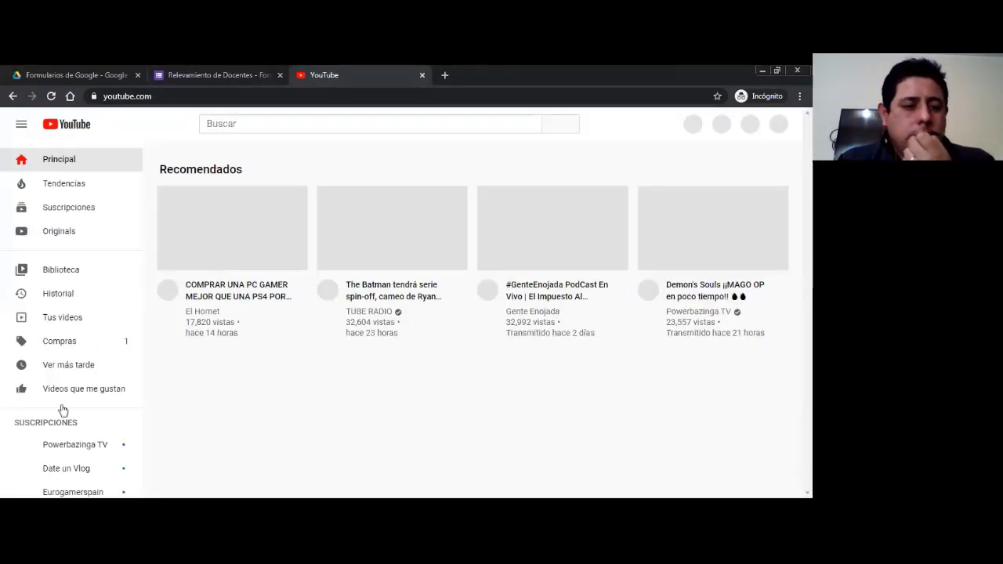
# - Play the Google Classroom Avanzado video from the AED Jujuy channel, then pause it
pyautogui.scroll(-3, 62, 410)
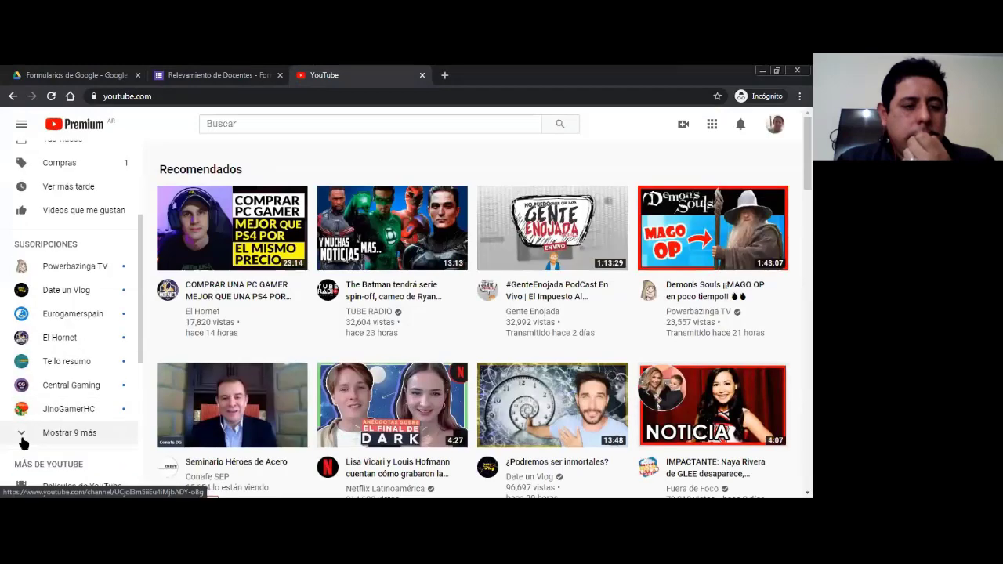
pyautogui.click(23, 438)
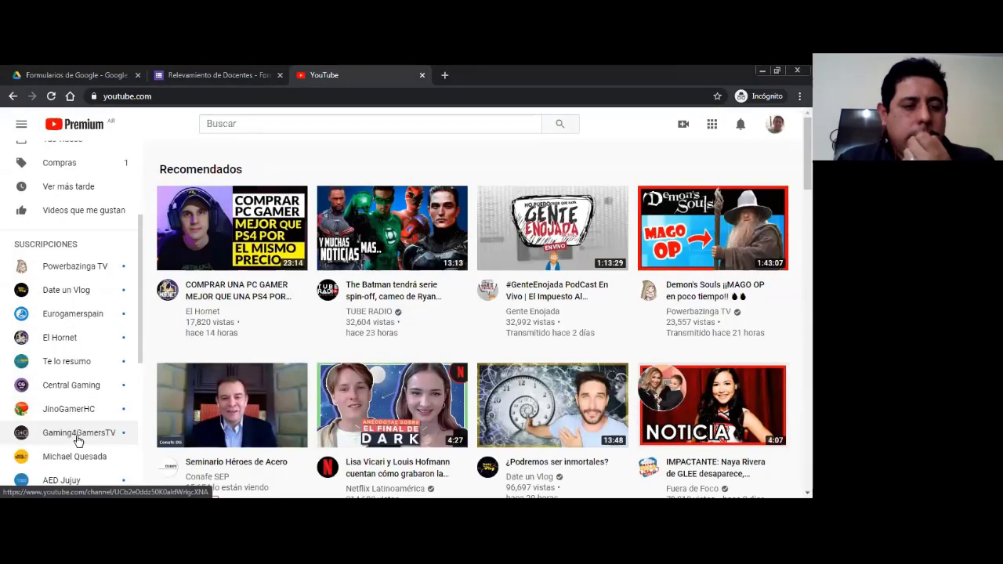
pyautogui.click(67, 480)
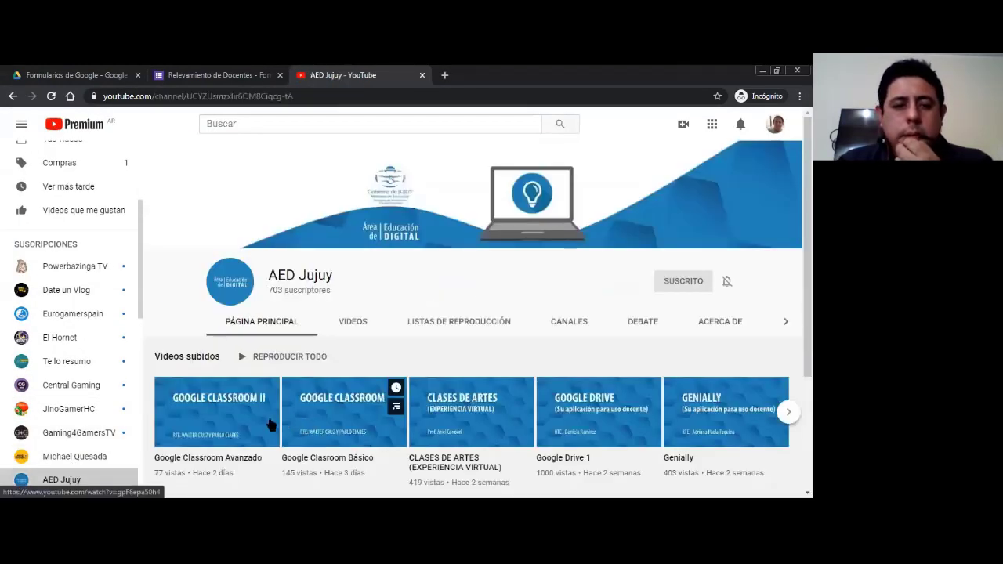
pyautogui.click(218, 433)
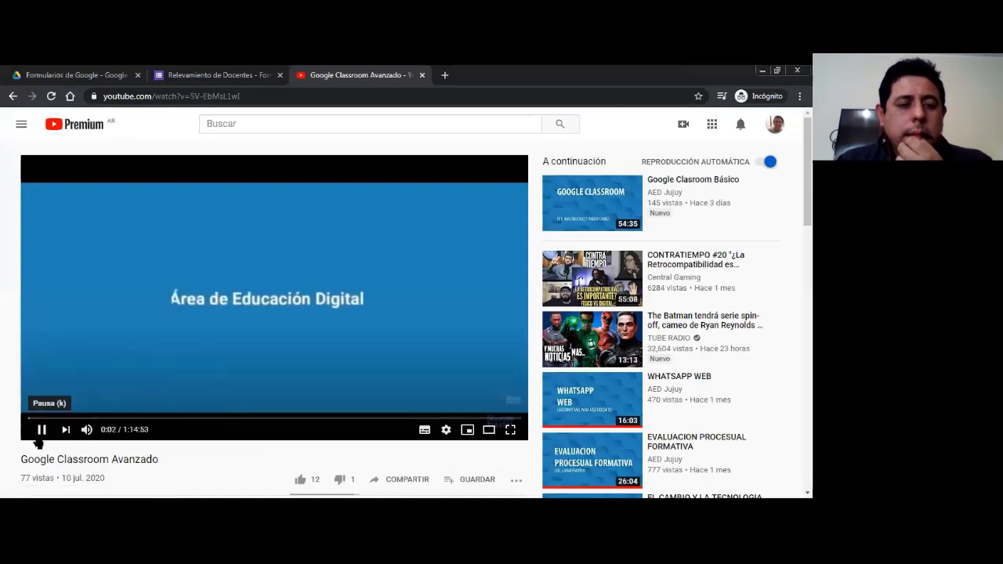
pyautogui.click(41, 431)
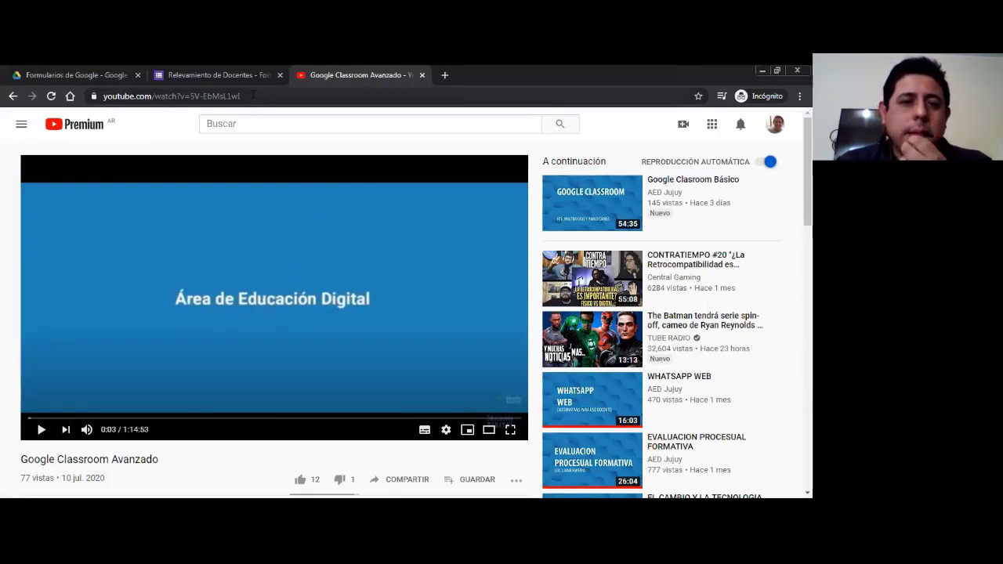
# - Copy the video's address from the address bar and return to the form tab
pyautogui.moveTo(255, 95); pyautogui.dragTo(102, 102)
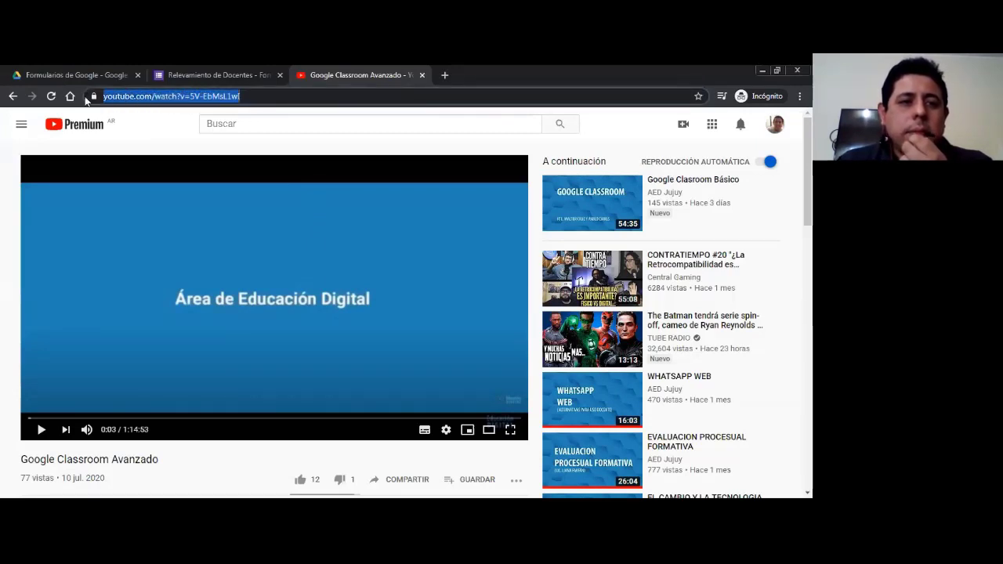
pyautogui.rightClick(197, 99)
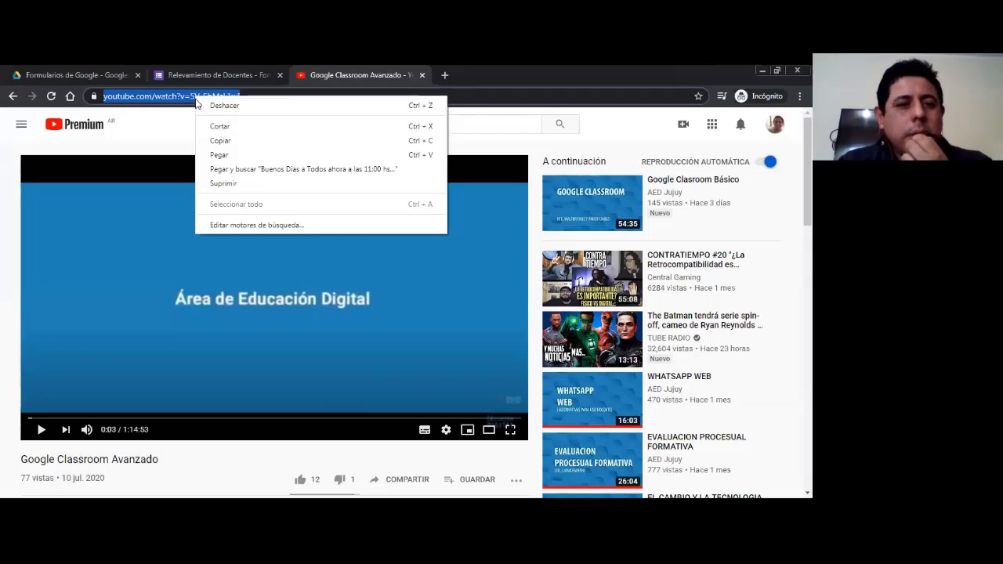
pyautogui.click(222, 141)
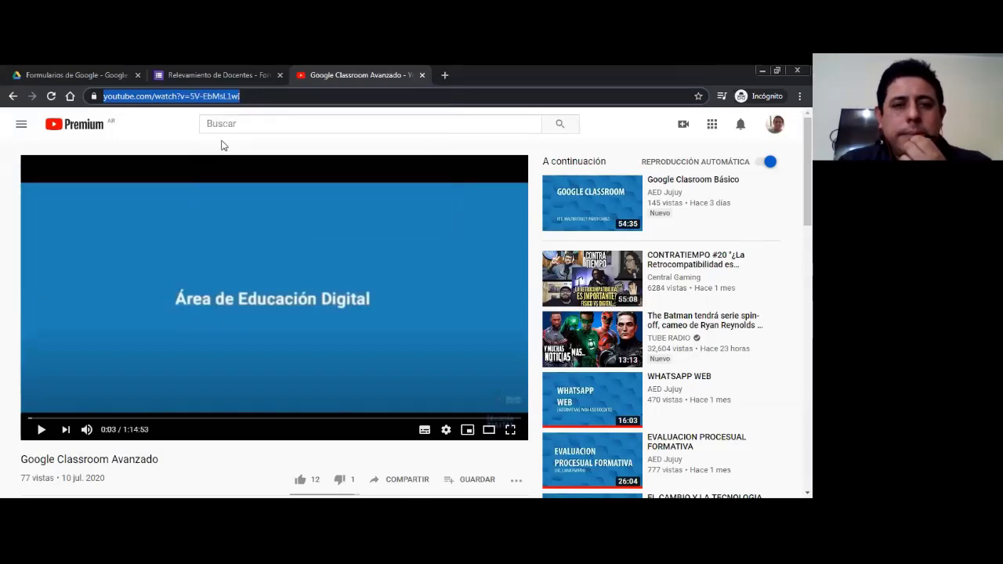
pyautogui.click(220, 83)
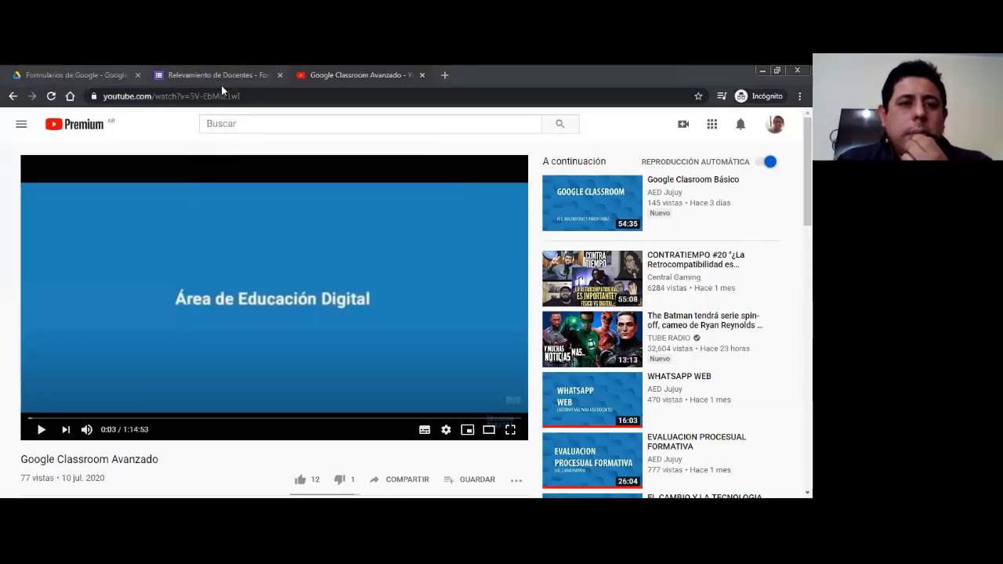
pyautogui.click(221, 84)
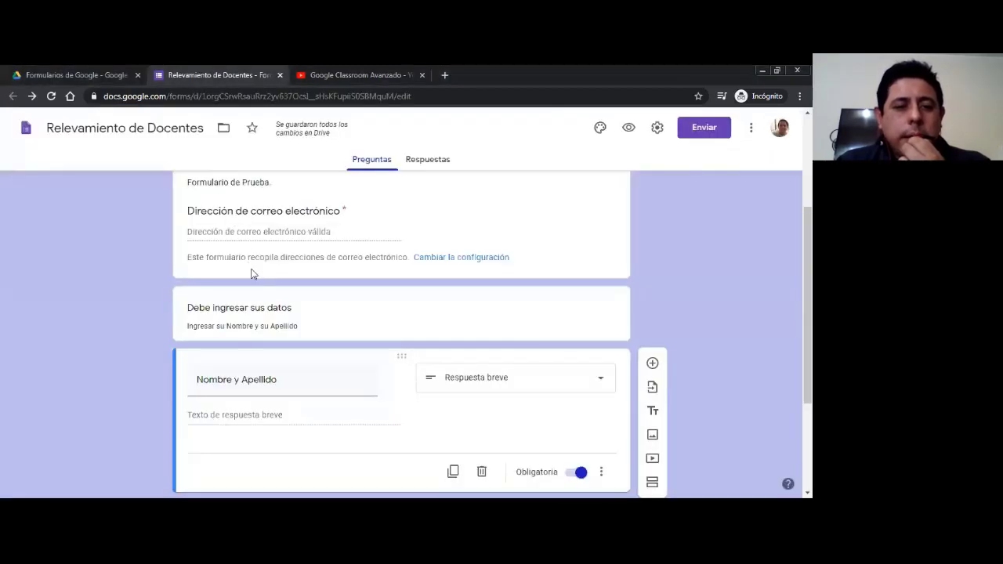
pyautogui.scroll(-3, 212, 359)
pyautogui.scroll(-1, 212, 362)
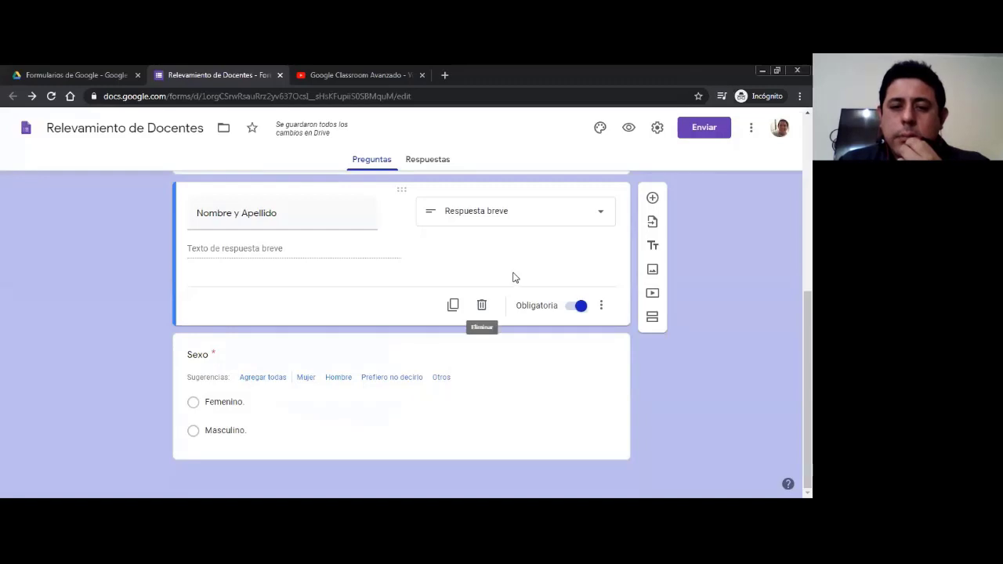
pyautogui.click(652, 199)
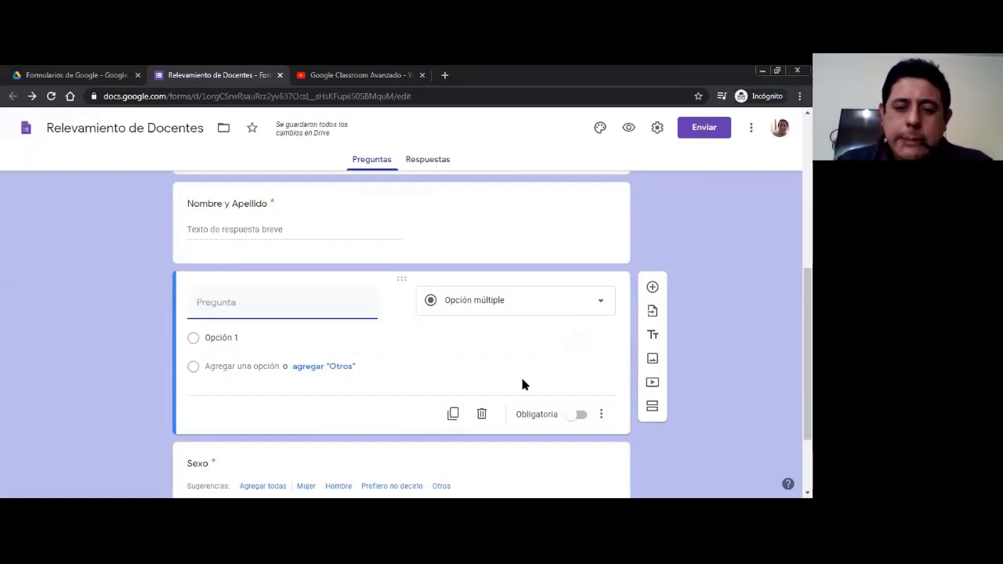
pyautogui.click(482, 414)
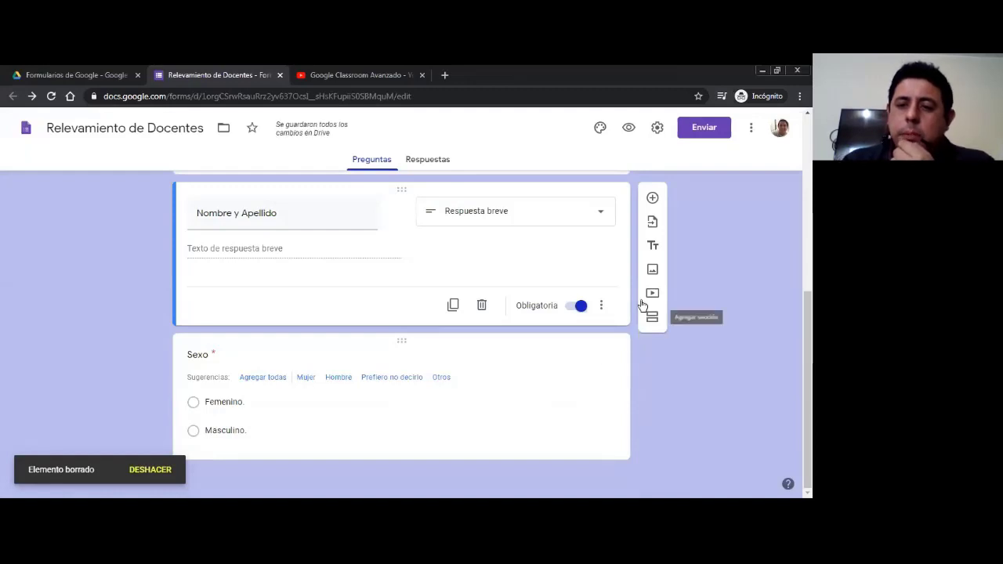
# - Add a title block reading 'Antes de responder, ver el siguiente video o enlace' below Nombre y Apellido
pyautogui.click(651, 247)
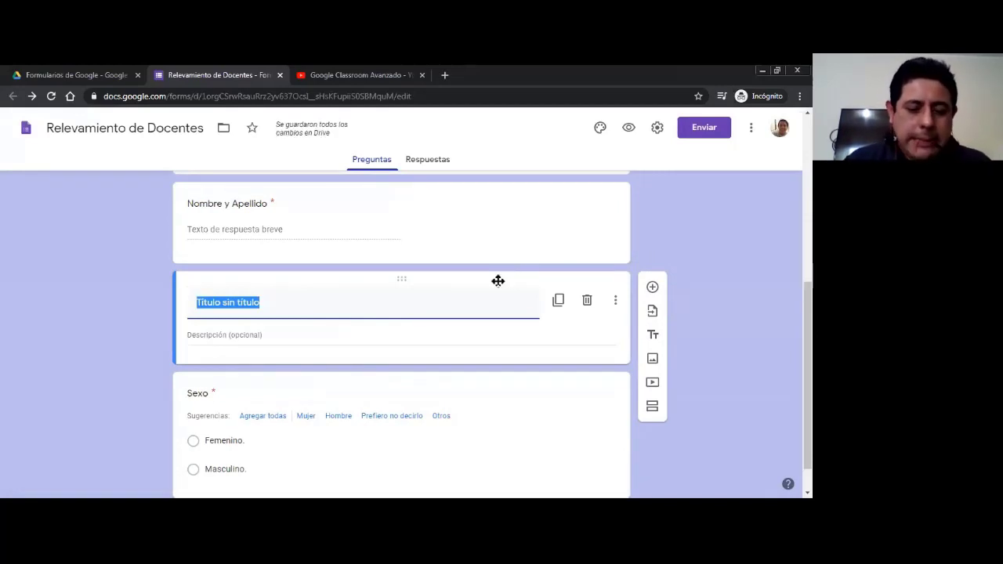
pyautogui.press('BackSpace')
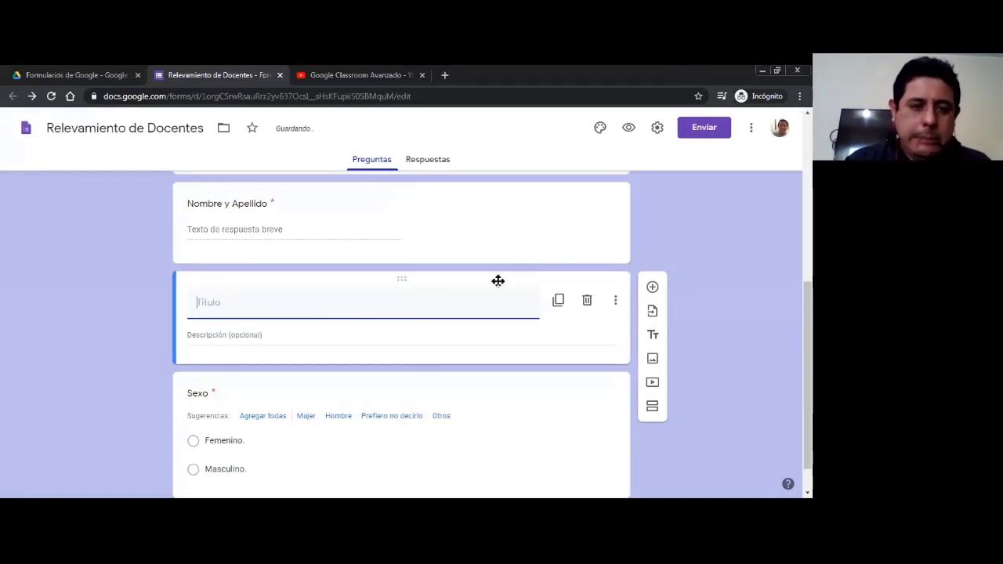
pyautogui.write('An')
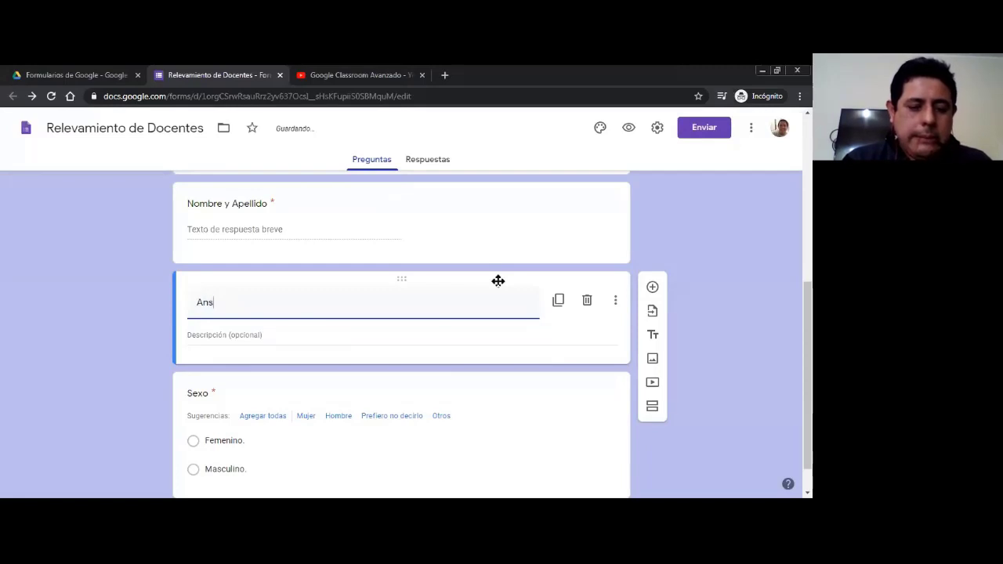
pyautogui.write('tes')
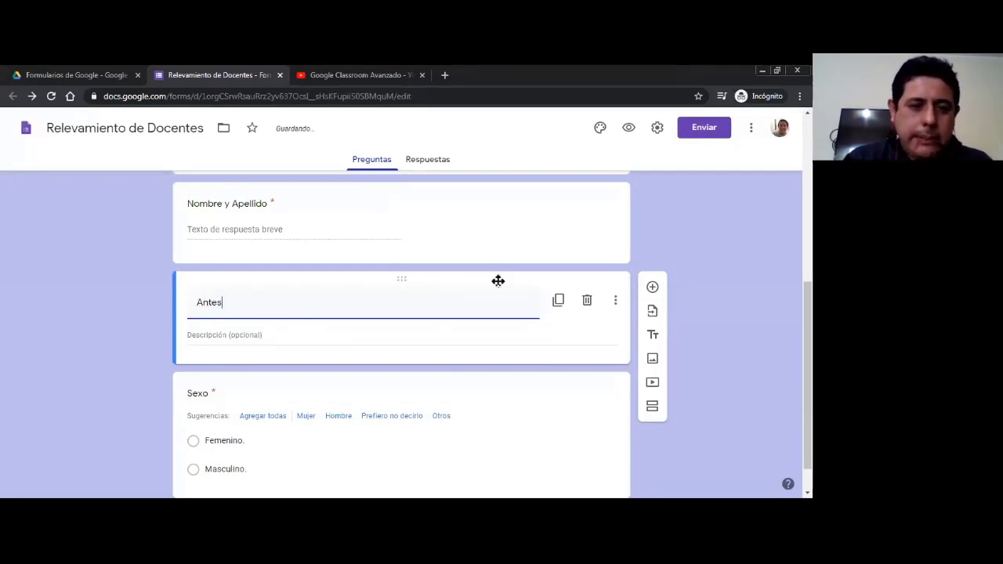
pyautogui.write(' de responder')
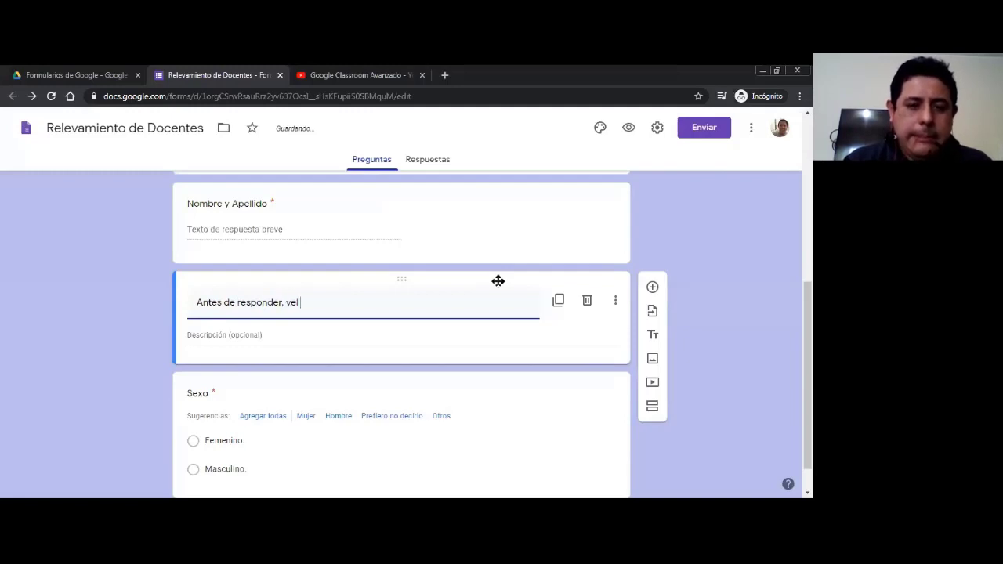
pyautogui.write(', vel')
pyautogui.press('BackSpace')
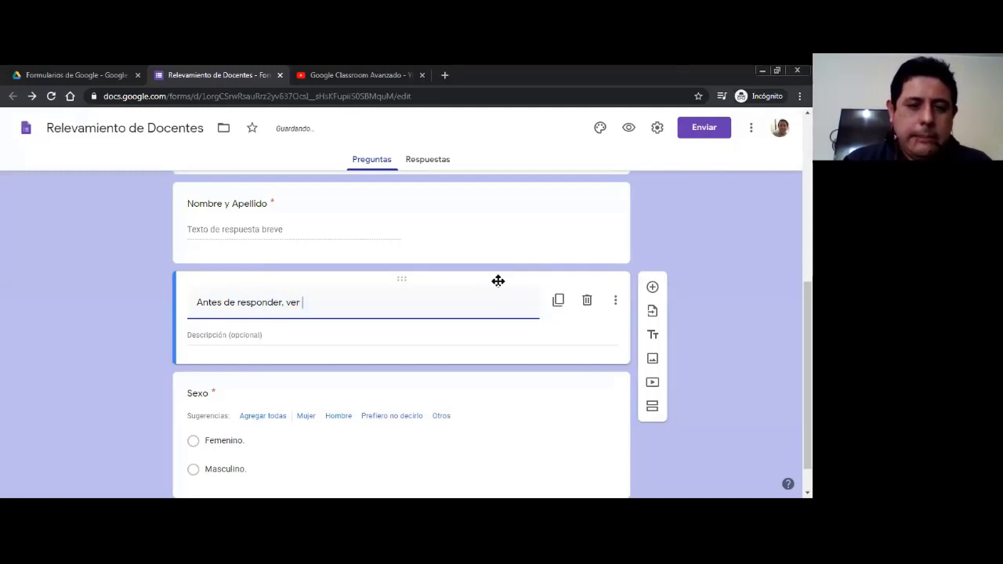
pyautogui.write('r el sig')
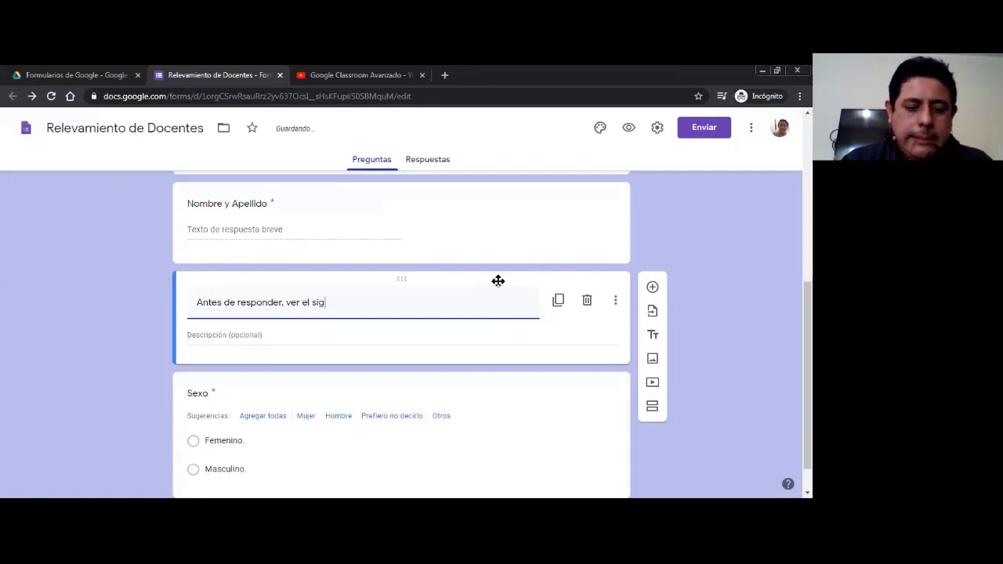
pyautogui.write('uein')
pyautogui.write('iente vi')
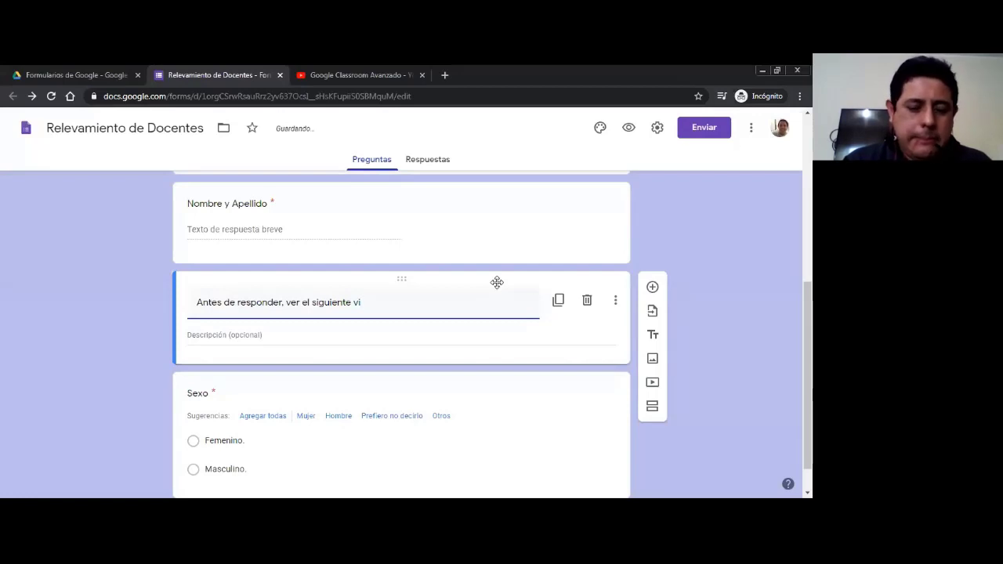
pyautogui.write('deo o ')
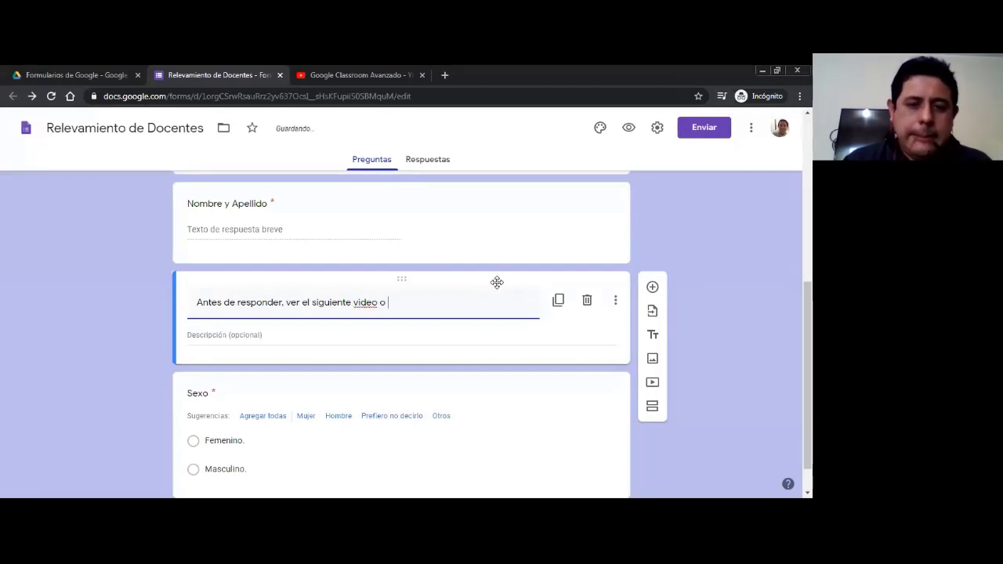
pyautogui.write('enlace')
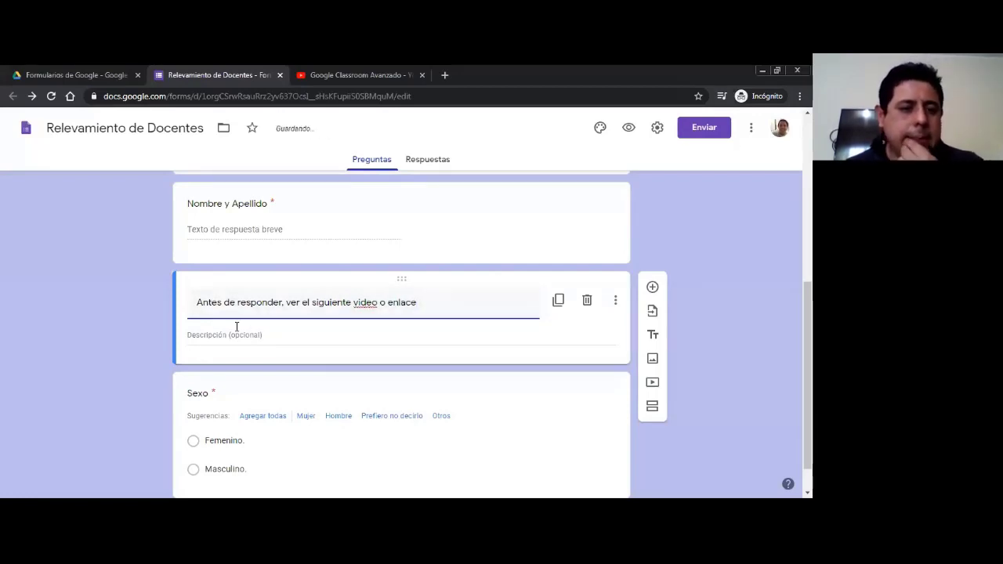
pyautogui.click(207, 337)
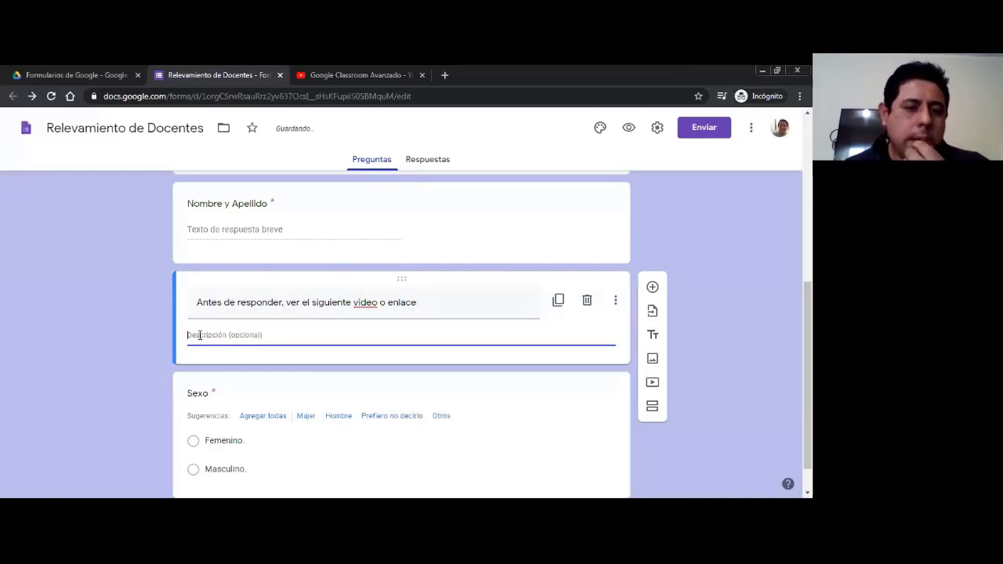
# - Paste the copied YouTube video link into the title block's description
pyautogui.rightClick(197, 335)
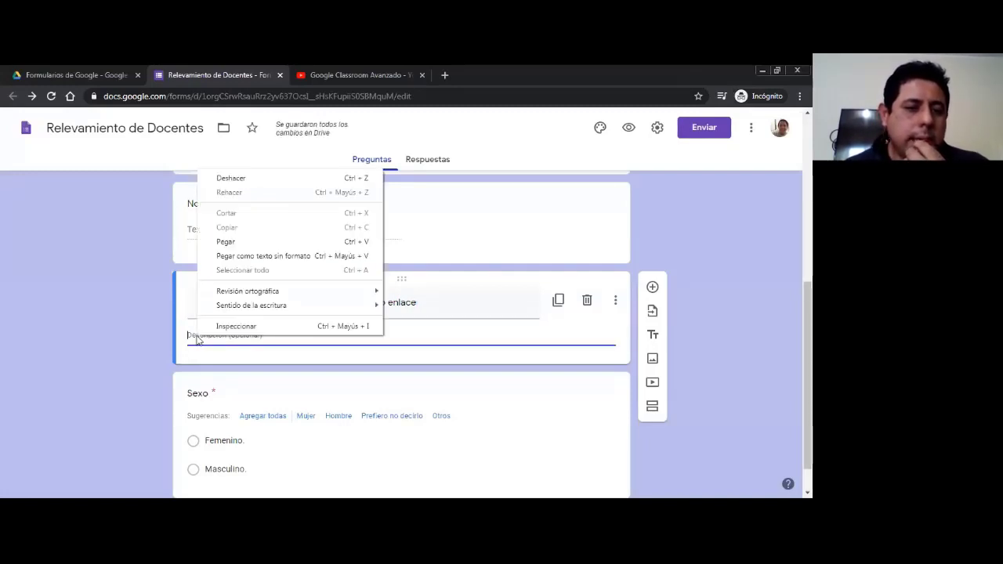
pyautogui.click(238, 243)
pyautogui.click(152, 382)
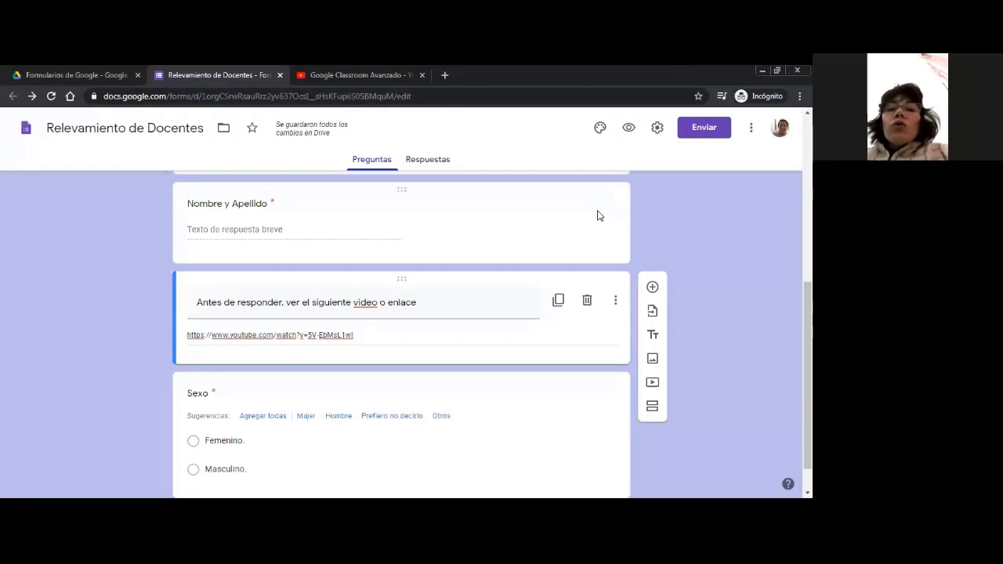
# - Delete the 'Antes de responder' card that holds the video link
pyautogui.click(588, 301)
pyautogui.scroll(4, 732, 313)
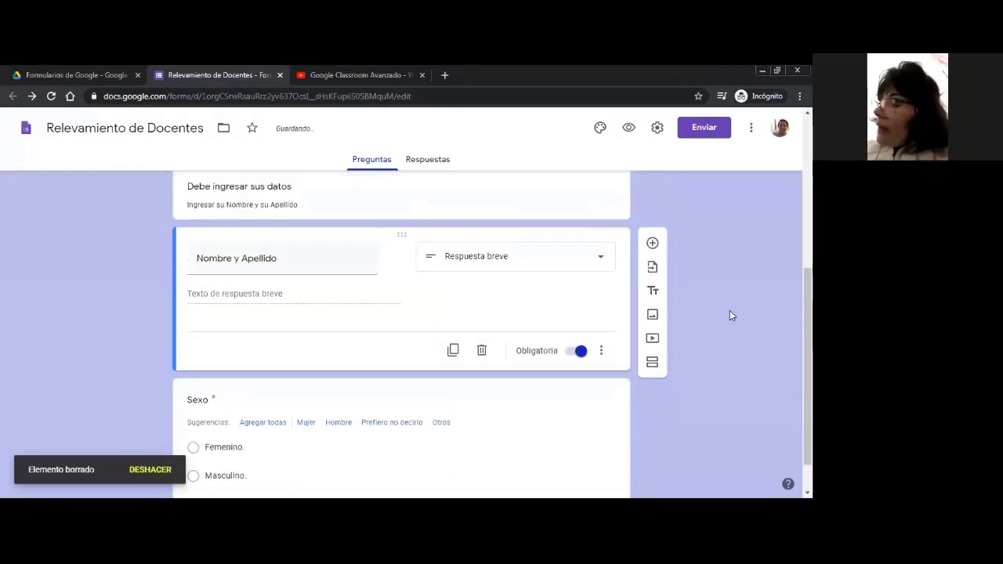
pyautogui.scroll(-4, 728, 311)
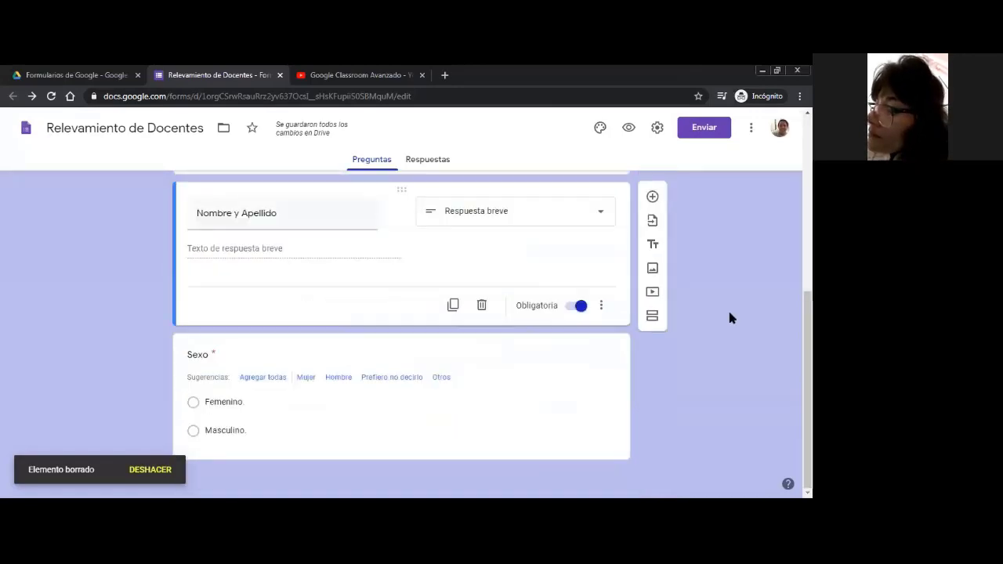
pyautogui.scroll(2, 728, 310)
pyautogui.scroll(3, 728, 317)
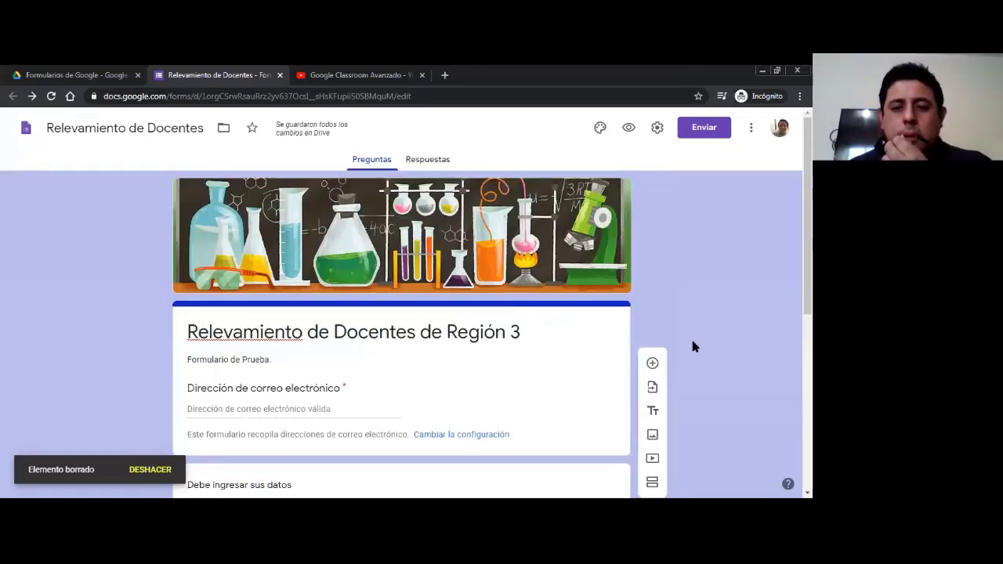
pyautogui.scroll(-5, 705, 324)
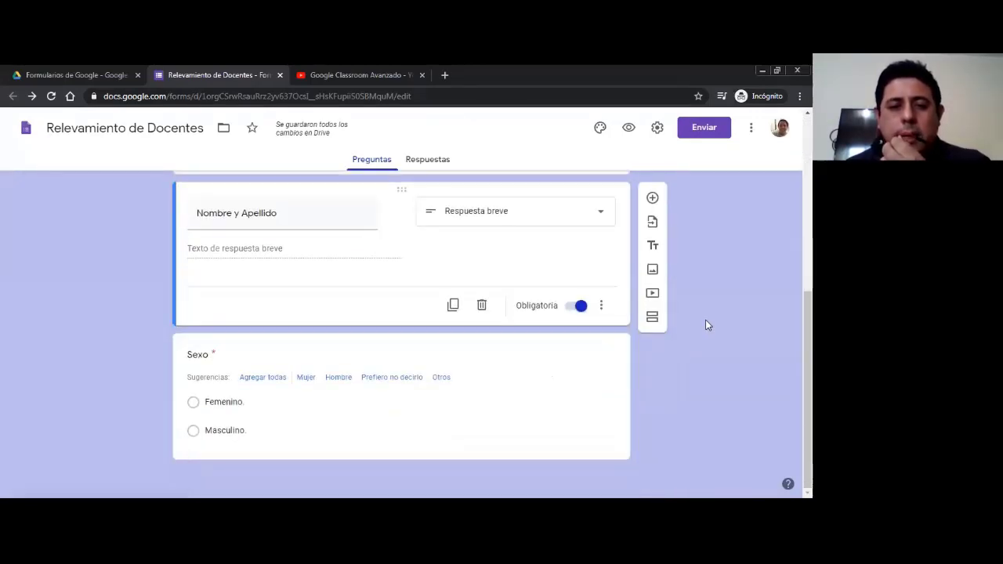
pyautogui.scroll(5, 706, 321)
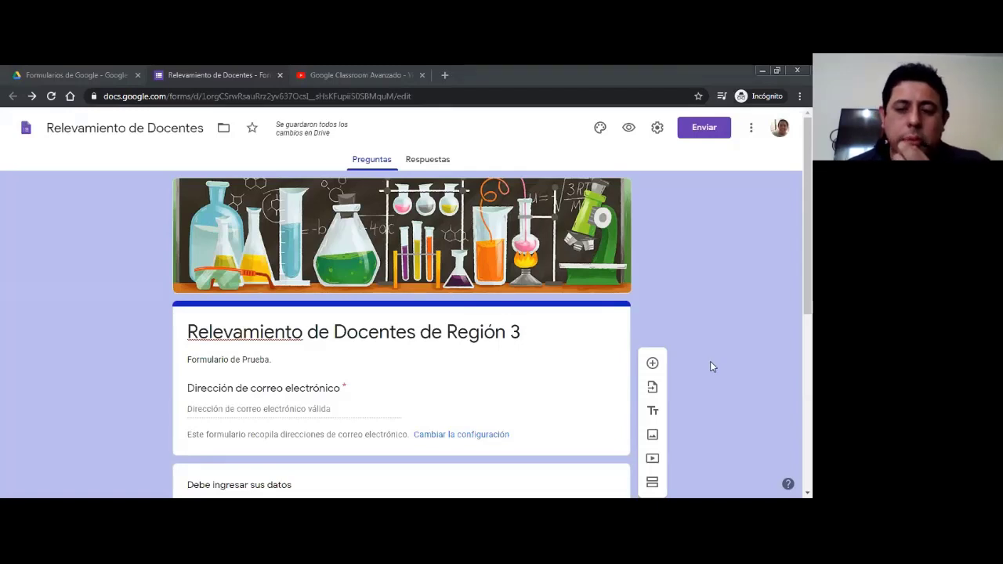
# - Review the form, confirming Nombre y Apellido now leads straight into the Sexo question
pyautogui.scroll(-1, 693, 332)
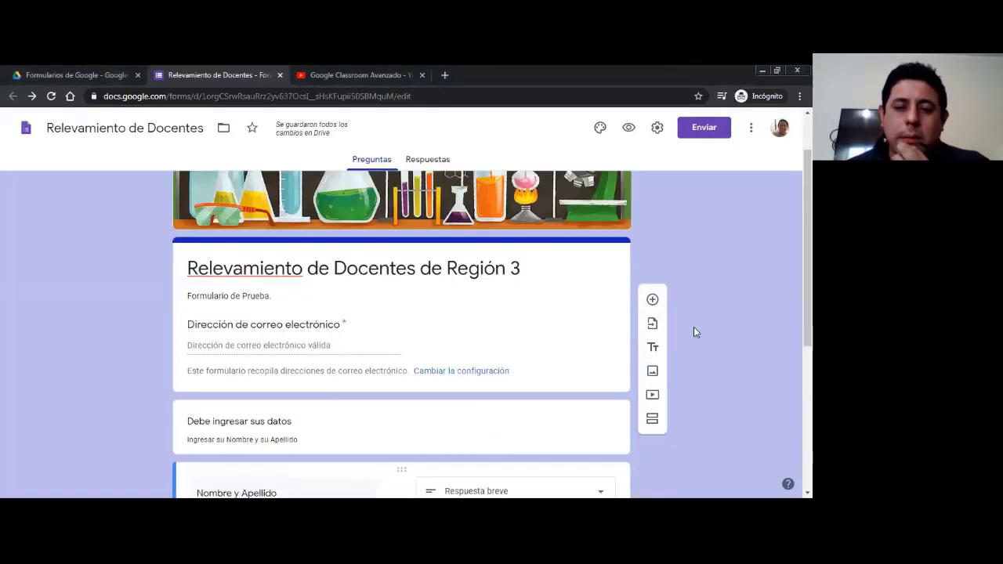
pyautogui.scroll(-4, 694, 332)
pyautogui.scroll(4, 694, 333)
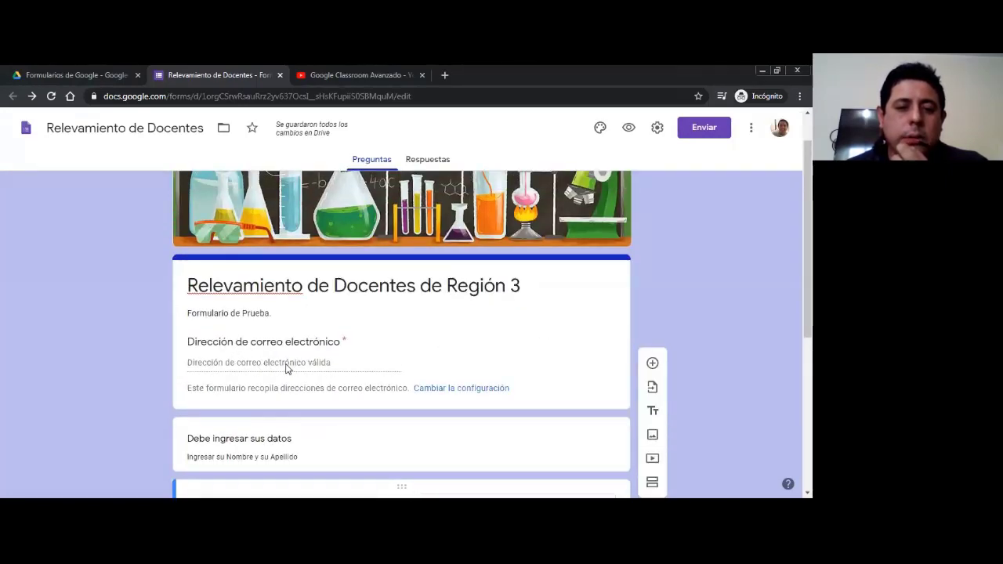
pyautogui.scroll(-3, 259, 392)
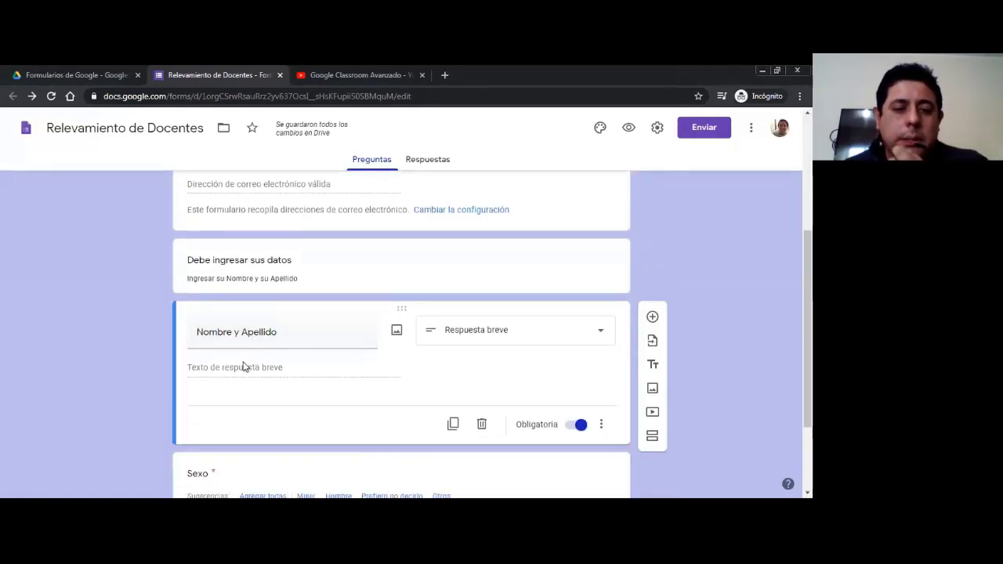
pyautogui.scroll(-1, 242, 366)
pyautogui.scroll(-1, 240, 368)
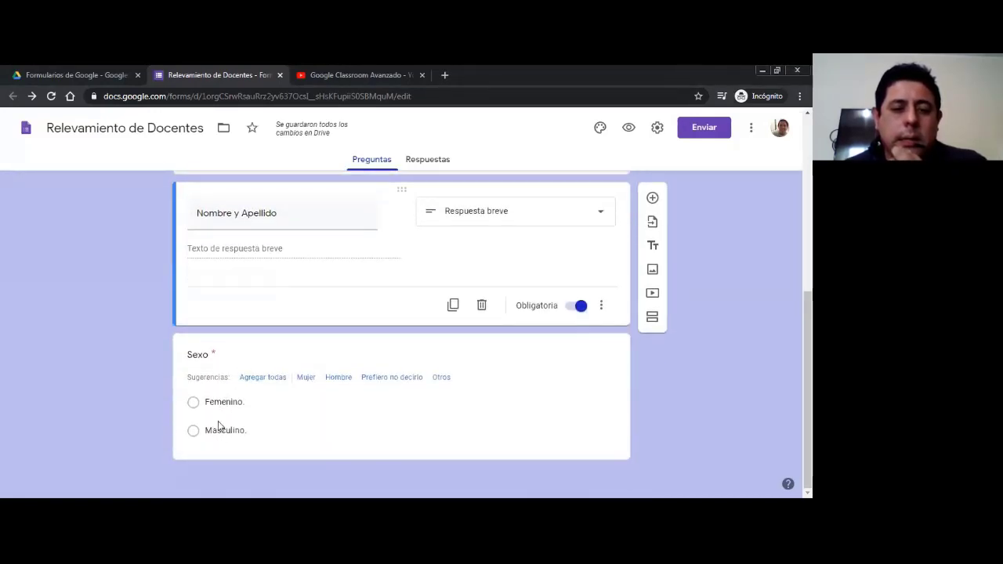
pyautogui.scroll(1, 266, 396)
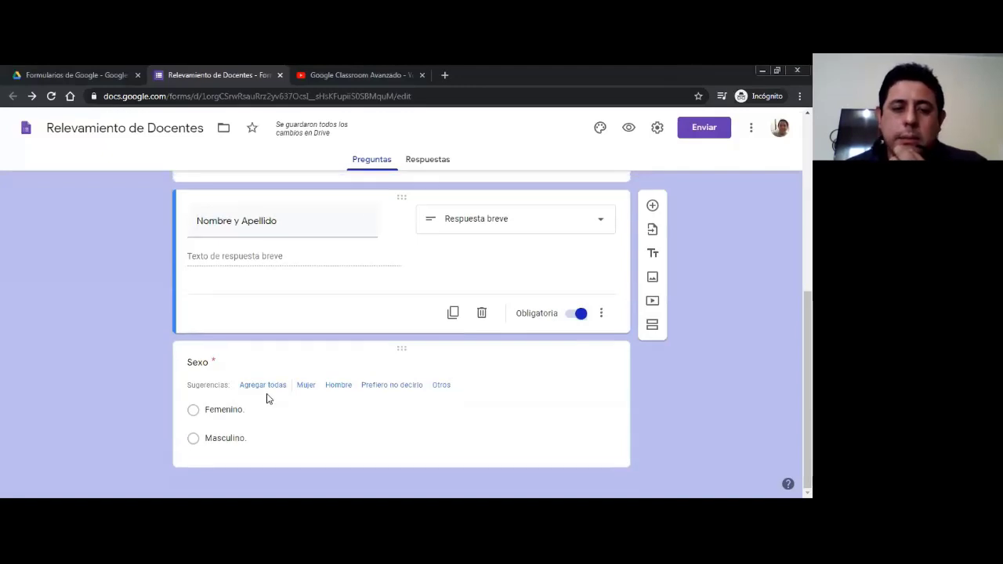
pyautogui.scroll(-1, 267, 394)
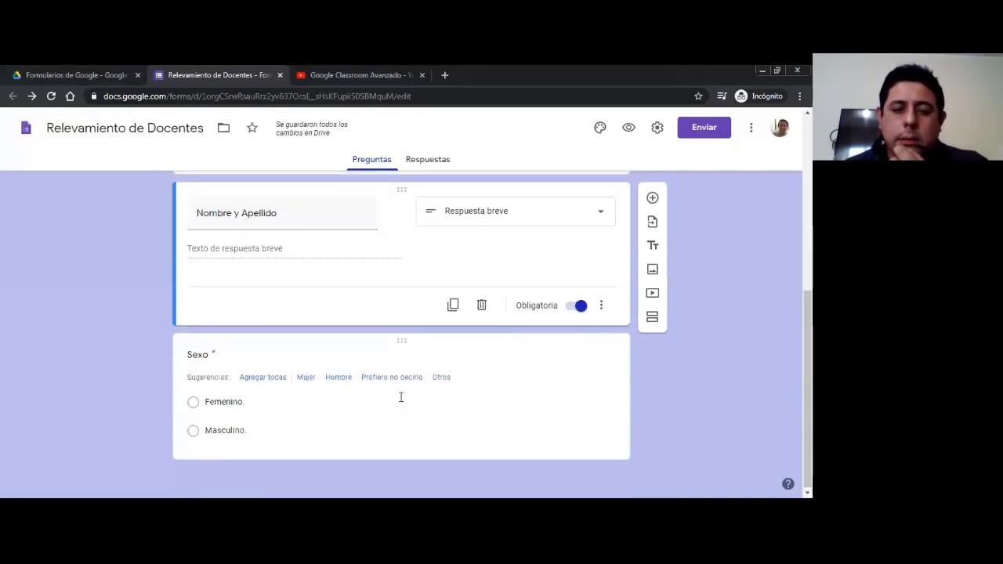
pyautogui.click(470, 432)
pyautogui.scroll(3, 571, 416)
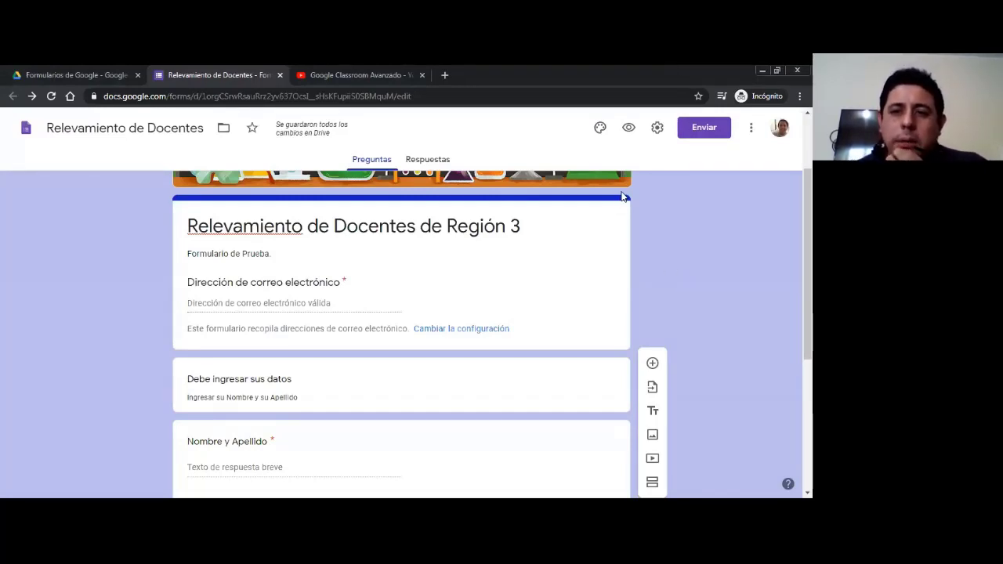
# - Open the Enviar formulario dialog and switch to the link option to show the full share URL
pyautogui.click(713, 131)
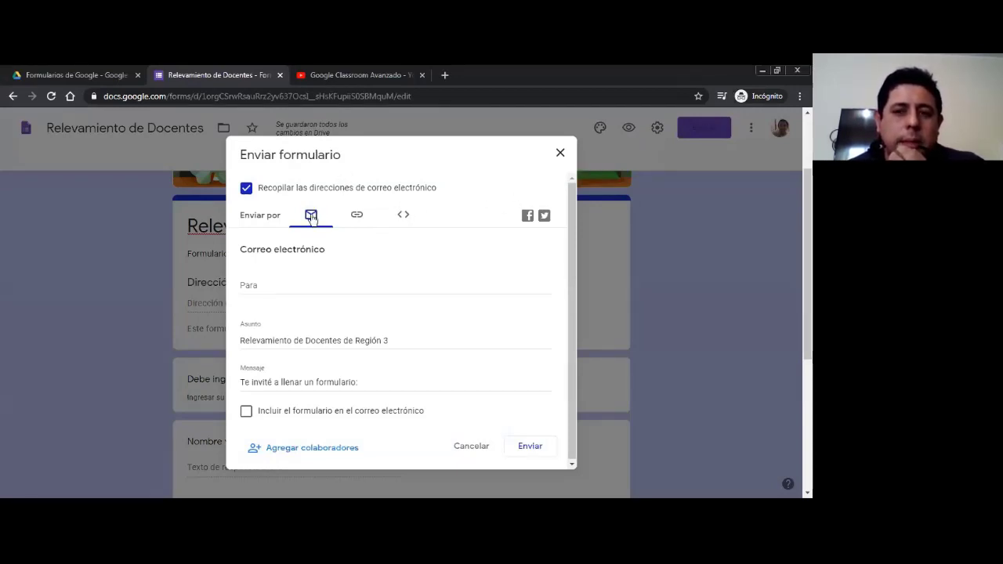
pyautogui.click(274, 287)
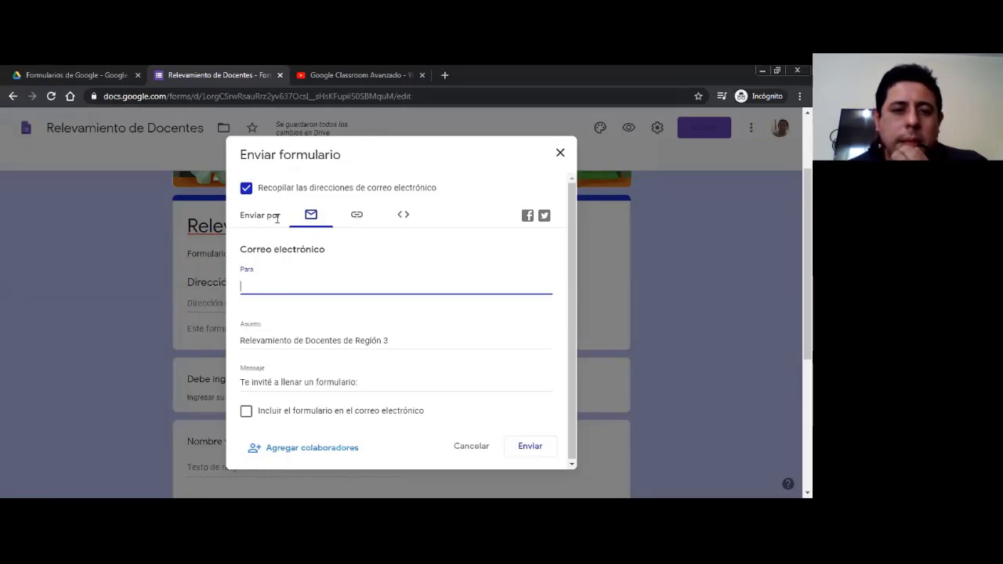
pyautogui.click(359, 217)
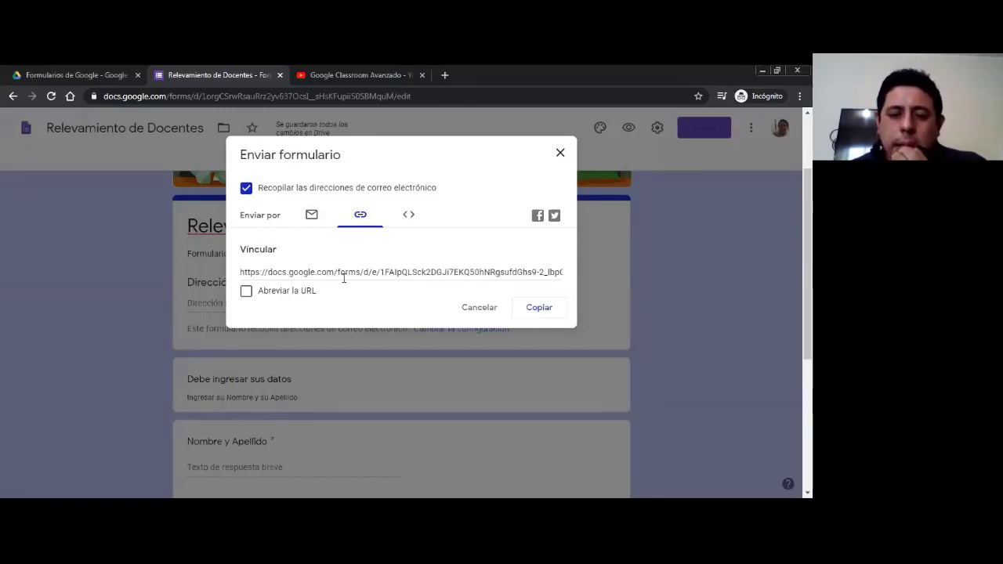
# - Turn on Abreviar la URL for a forms.gle link and copy it to the clipboard
pyautogui.click(246, 293)
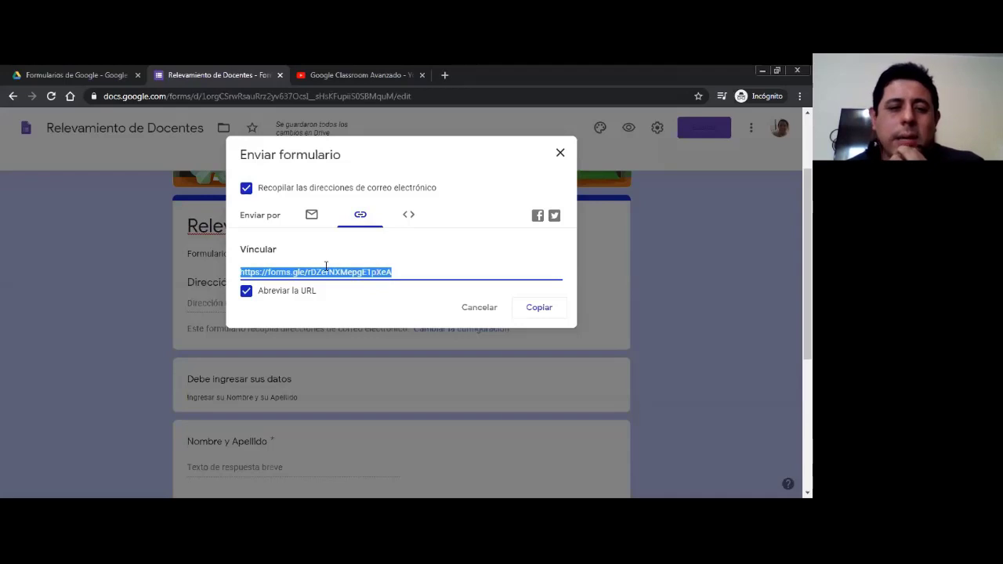
pyautogui.click(408, 307)
pyautogui.click(260, 295)
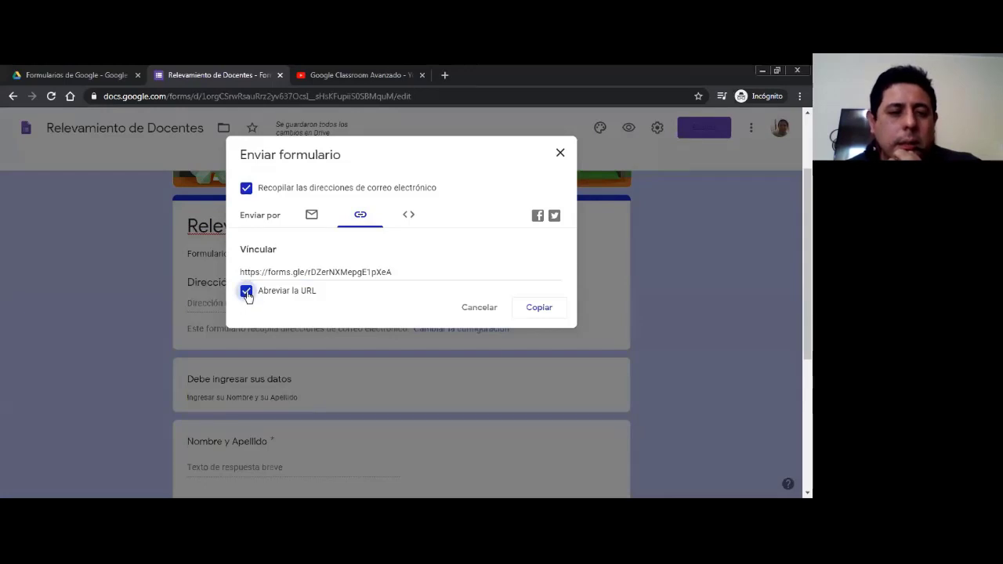
pyautogui.click(247, 293)
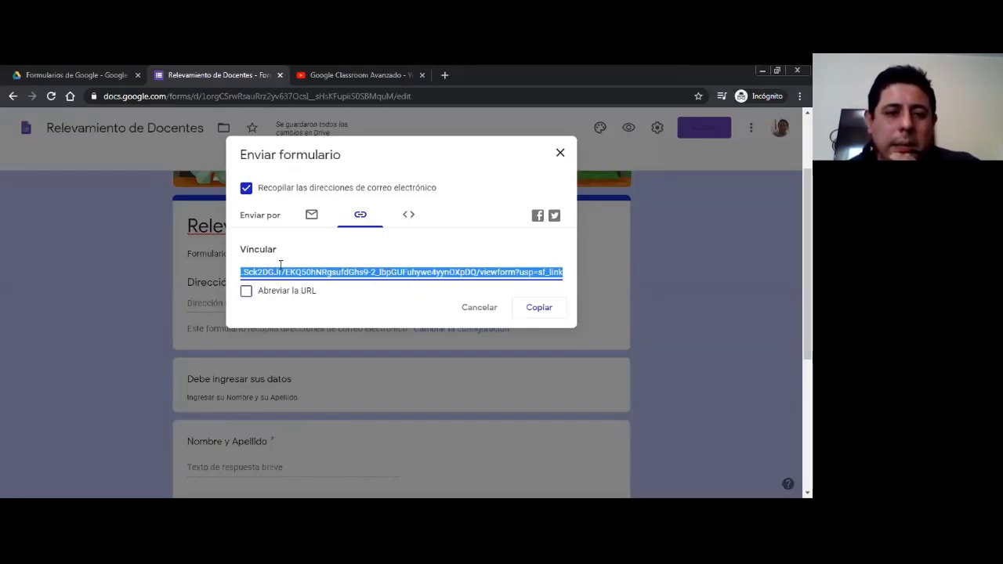
pyautogui.click(246, 293)
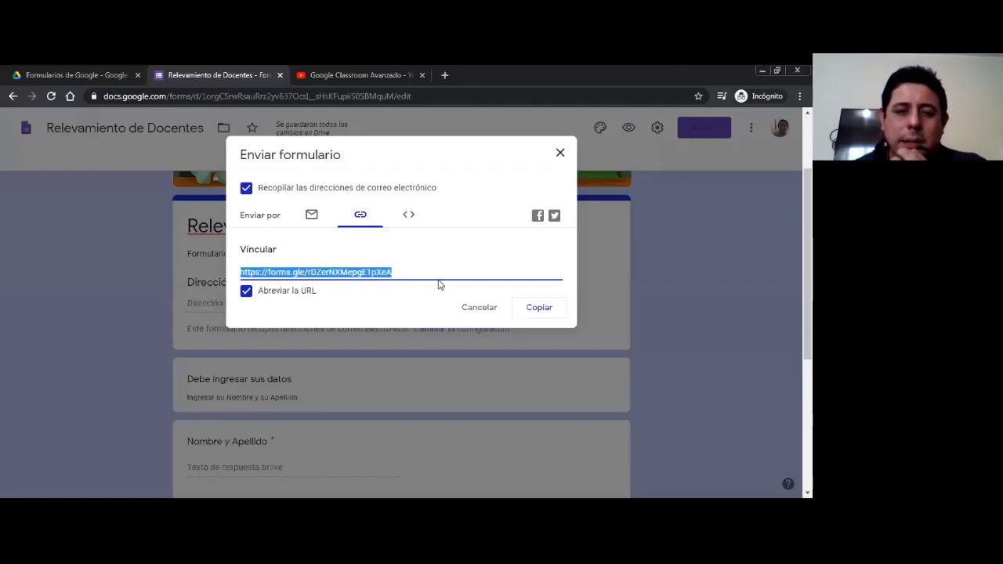
pyautogui.click(540, 311)
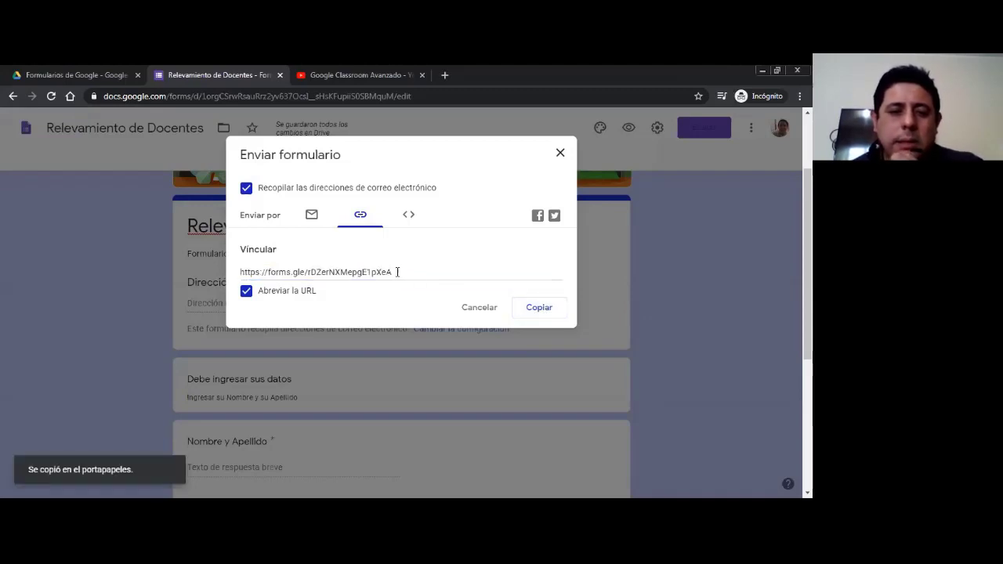
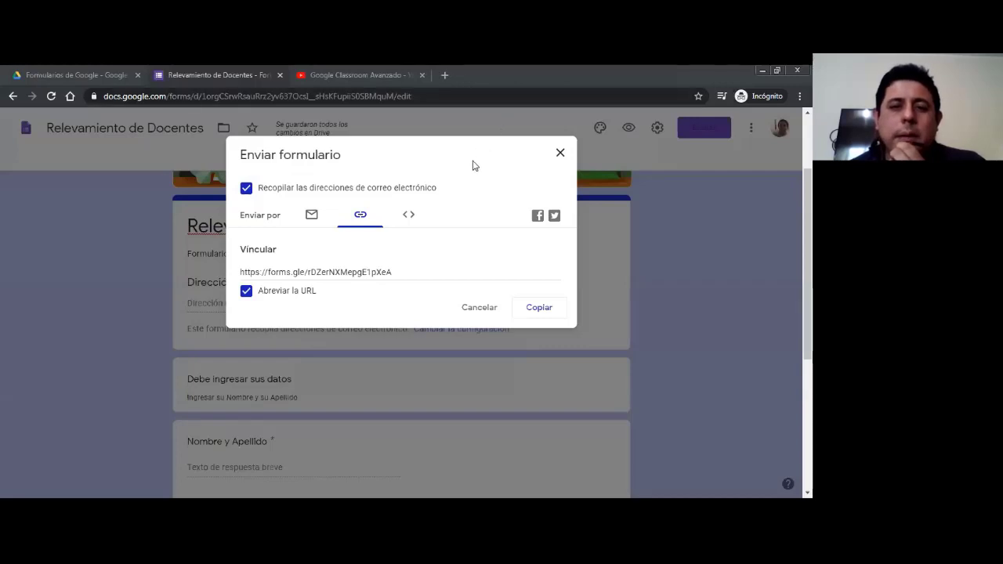
# - Copy the shortened forms.gle link and close the Enviar formulario dialog
pyautogui.click(530, 310)
pyautogui.hotkey('ctrl', 'c')
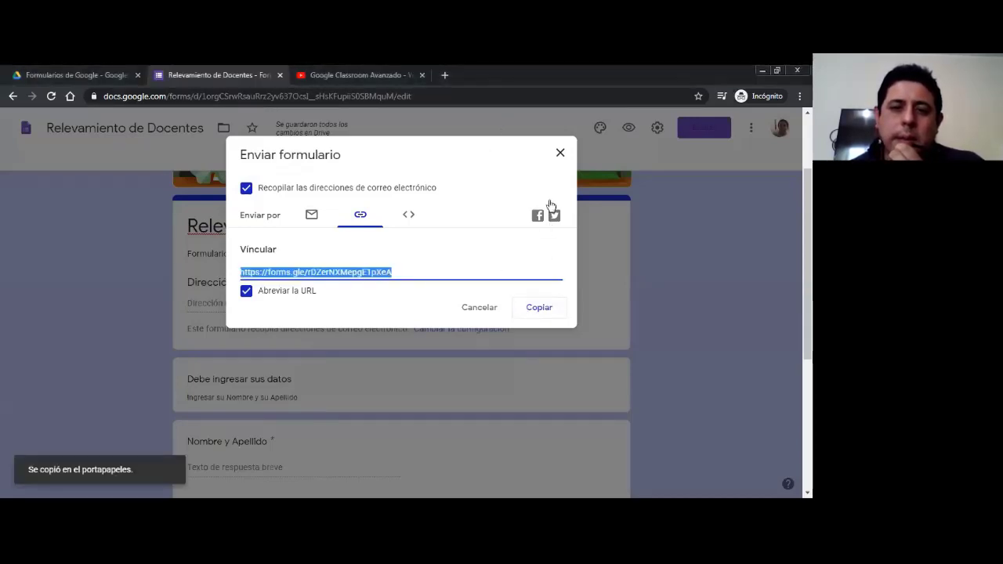
pyautogui.click(561, 155)
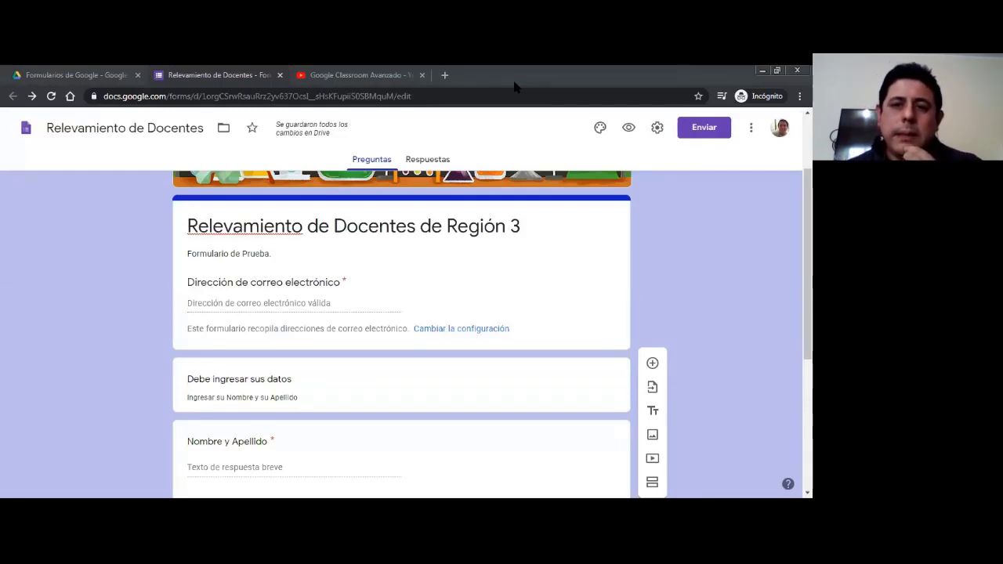
pyautogui.doubleClick(515, 83)
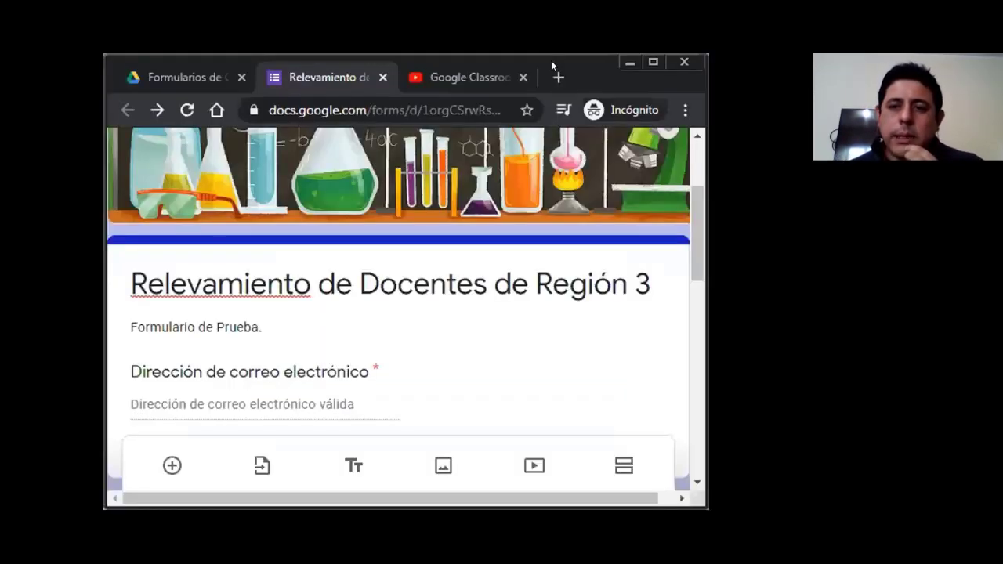
pyautogui.doubleClick(551, 60)
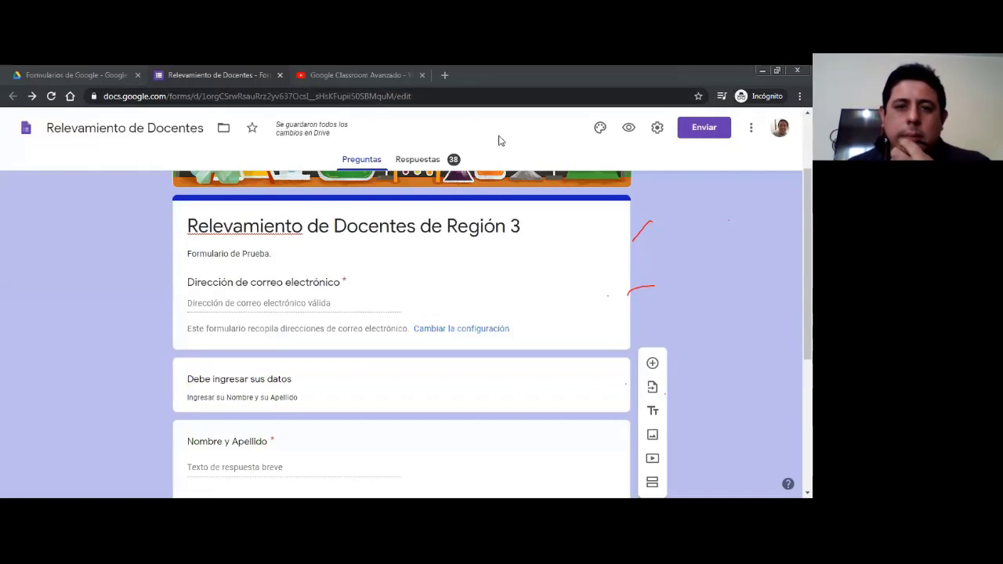
# - Open the copied forms.gle short link in a new browser tab
pyautogui.hotkey('ctrl', 't')
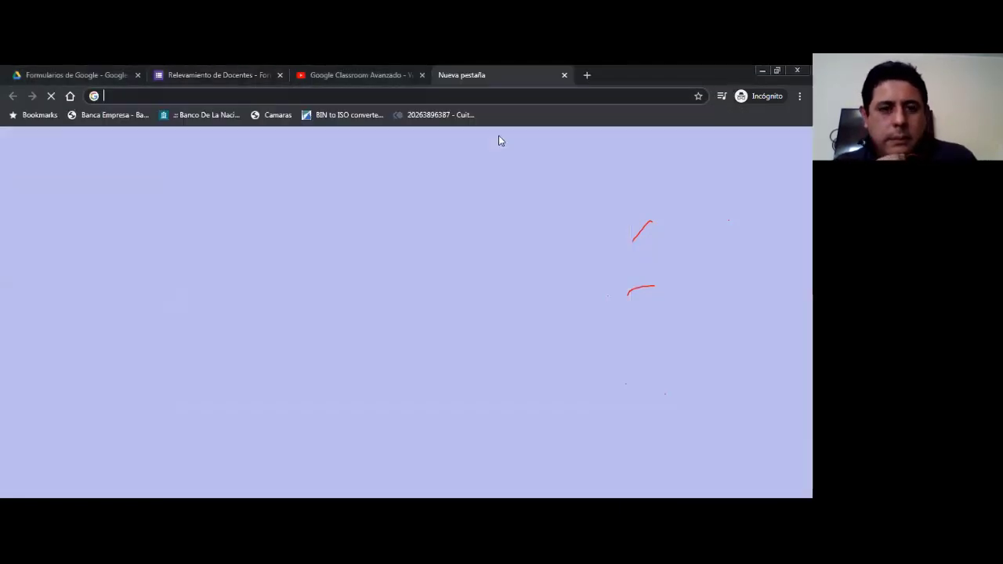
pyautogui.hotkey('ctrl', 'v')
pyautogui.press('Return')
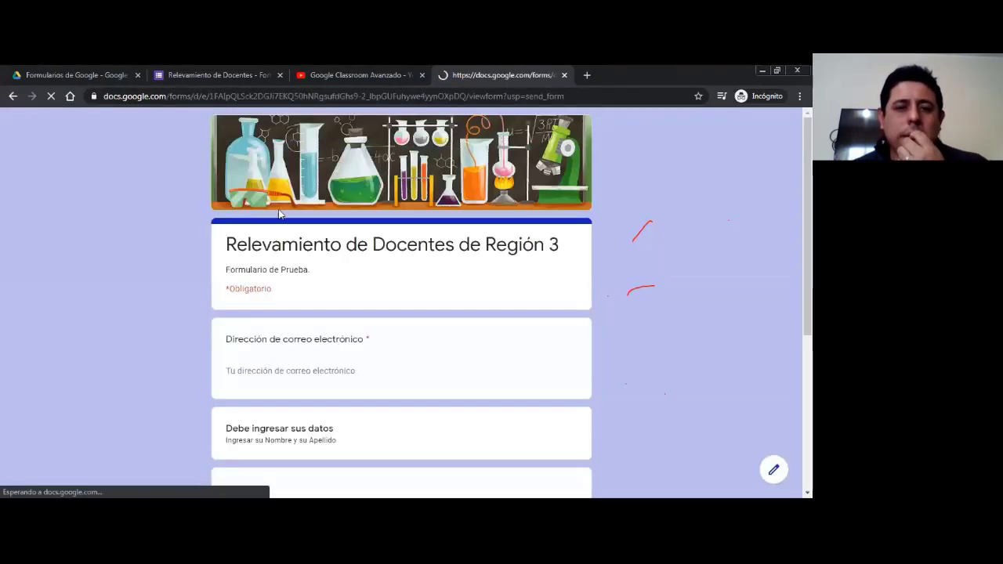
# - Scroll through the live survey and try answering the Nombre y Apellido field
pyautogui.scroll(-2, 146, 269)
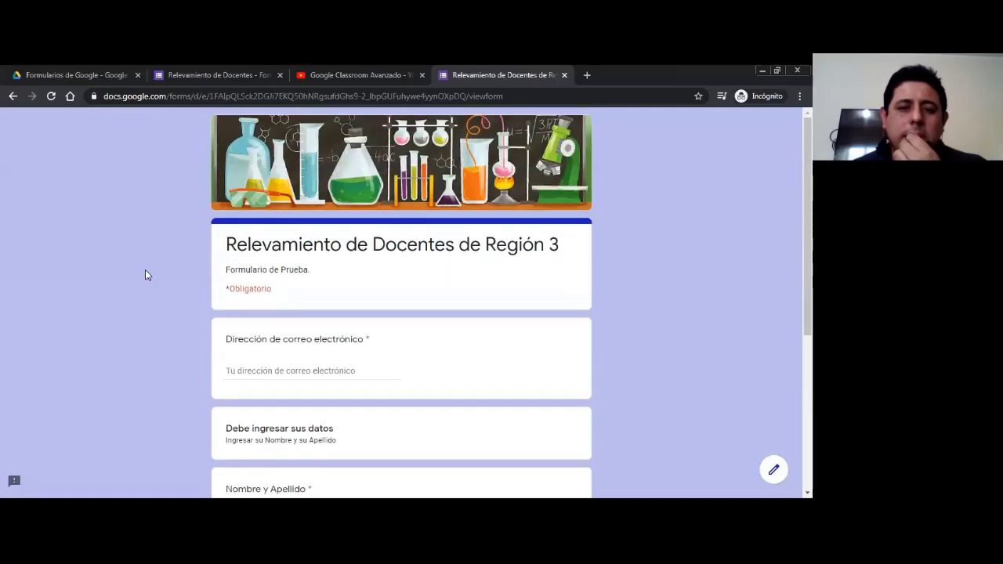
pyautogui.scroll(-3, 144, 269)
pyautogui.scroll(-1, 145, 270)
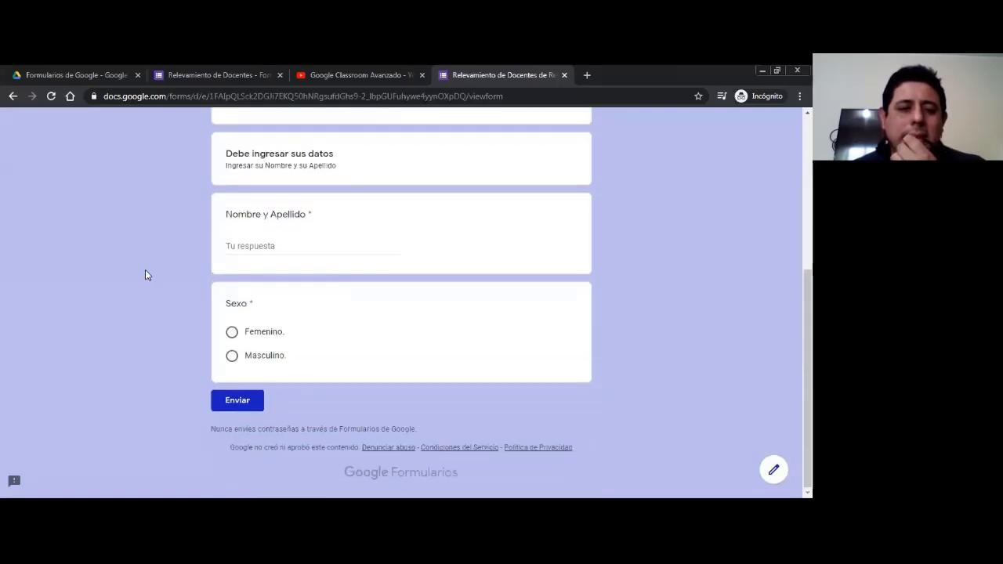
pyautogui.scroll(3, 145, 269)
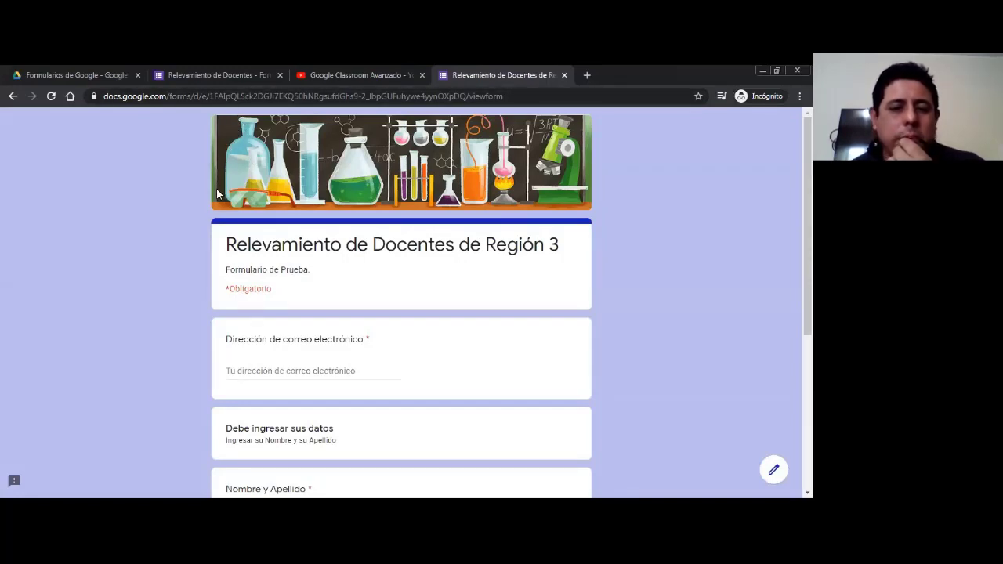
pyautogui.scroll(-1, 210, 223)
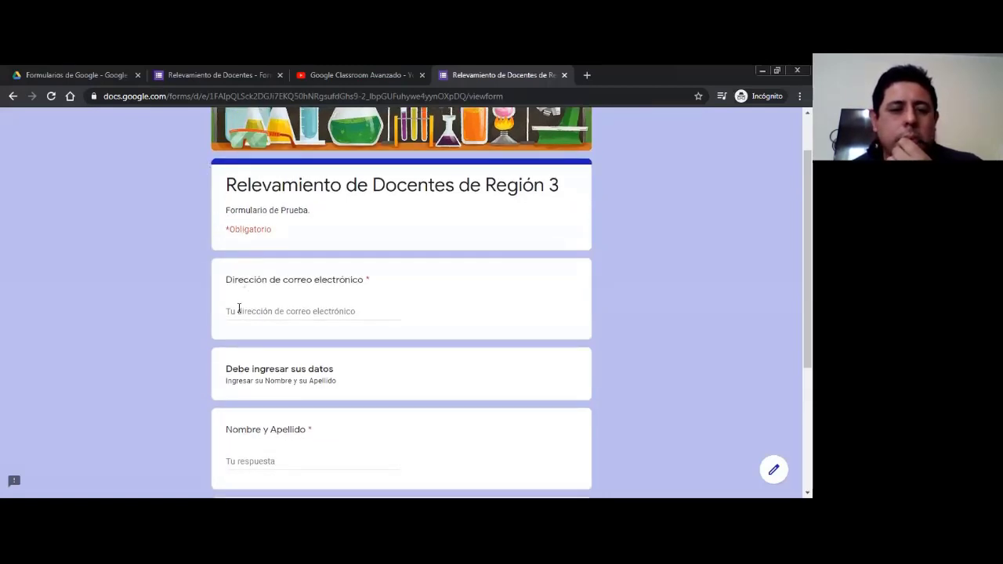
pyautogui.scroll(-1, 232, 311)
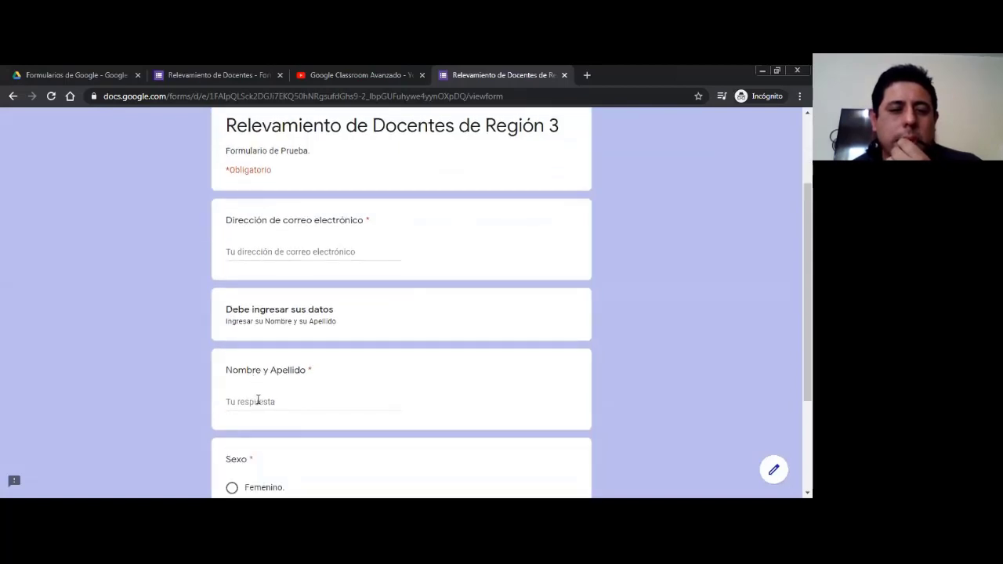
pyautogui.click(258, 402)
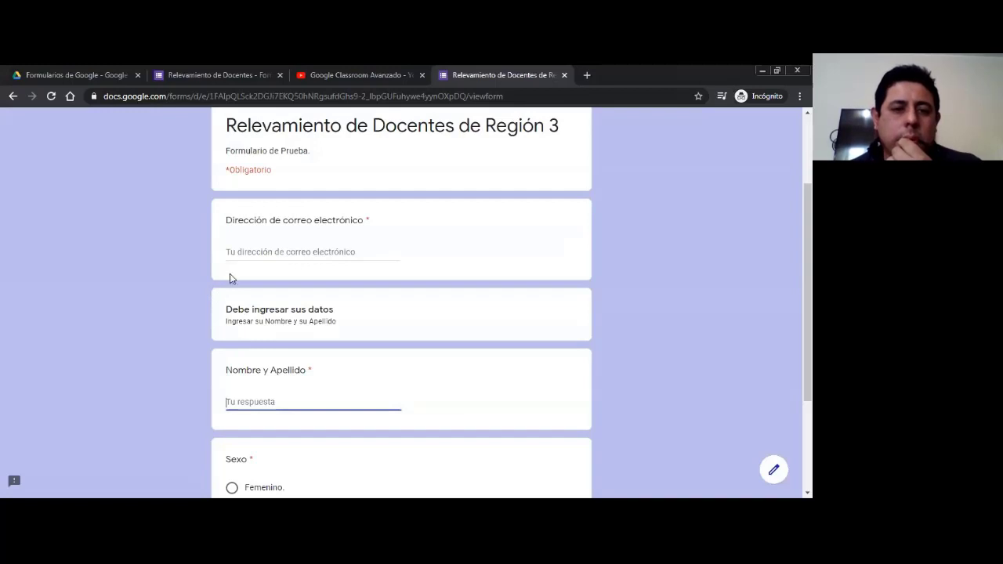
pyautogui.scroll(-2, 224, 282)
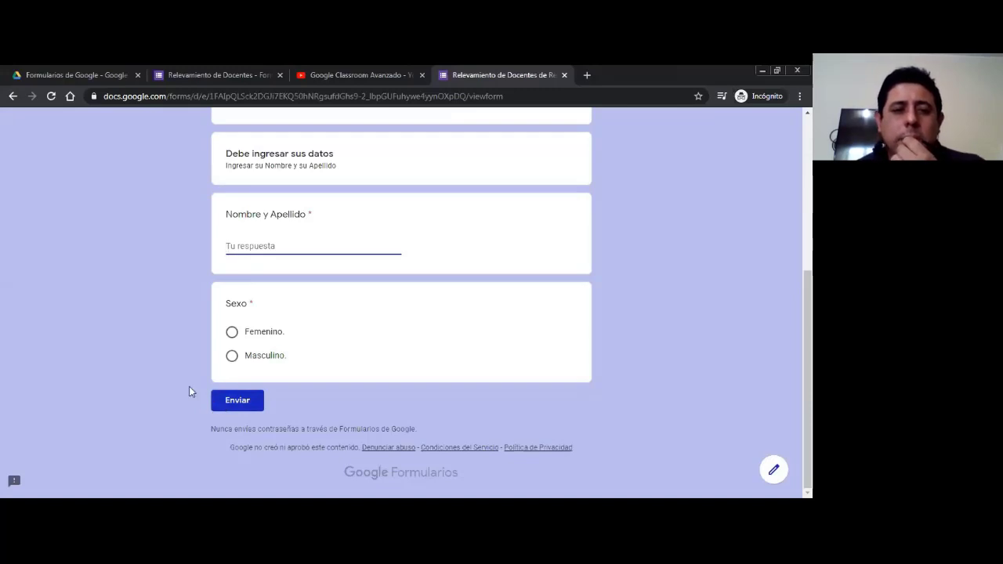
pyautogui.scroll(3, 174, 383)
pyautogui.scroll(1, 174, 383)
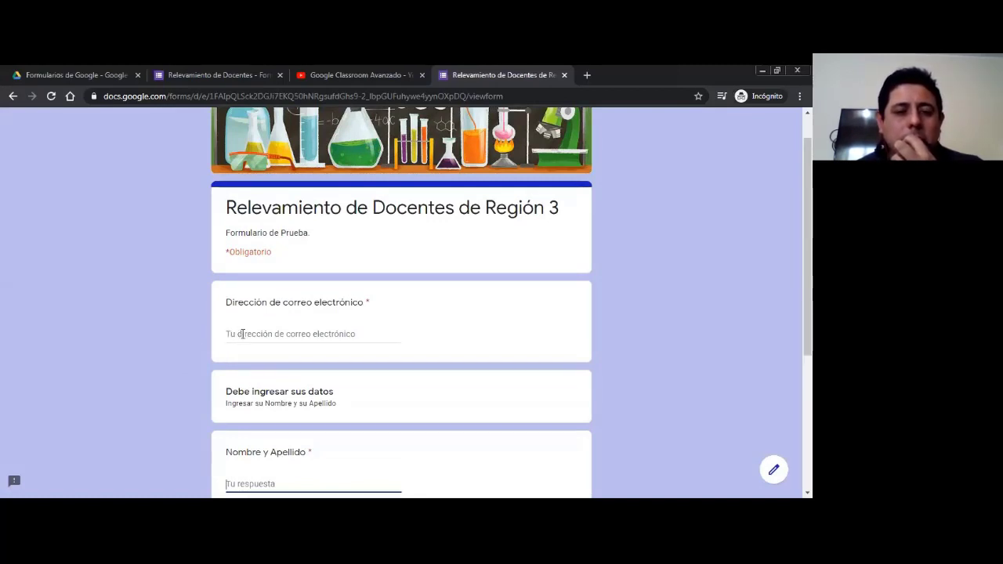
pyautogui.scroll(-3, 240, 336)
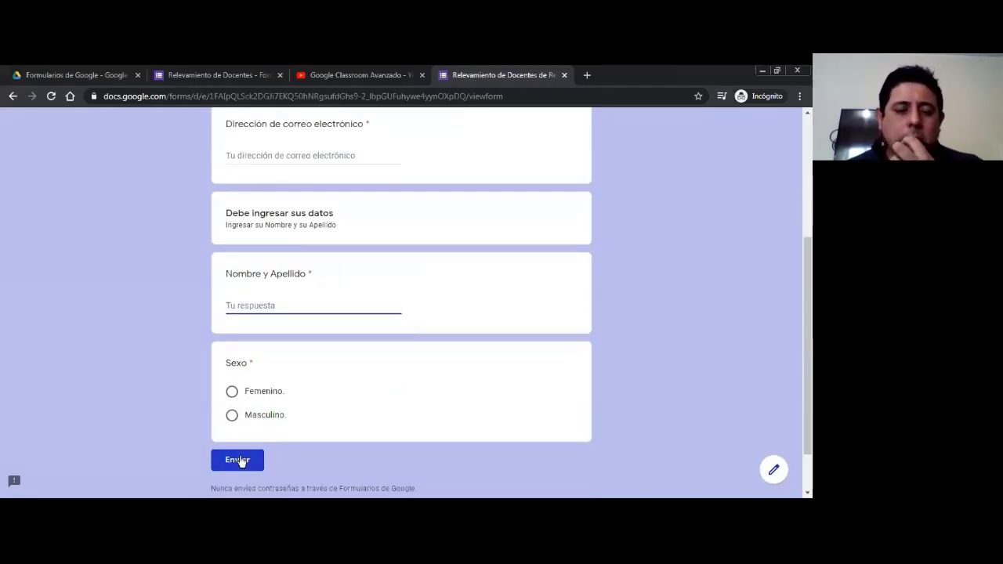
pyautogui.scroll(1, 195, 415)
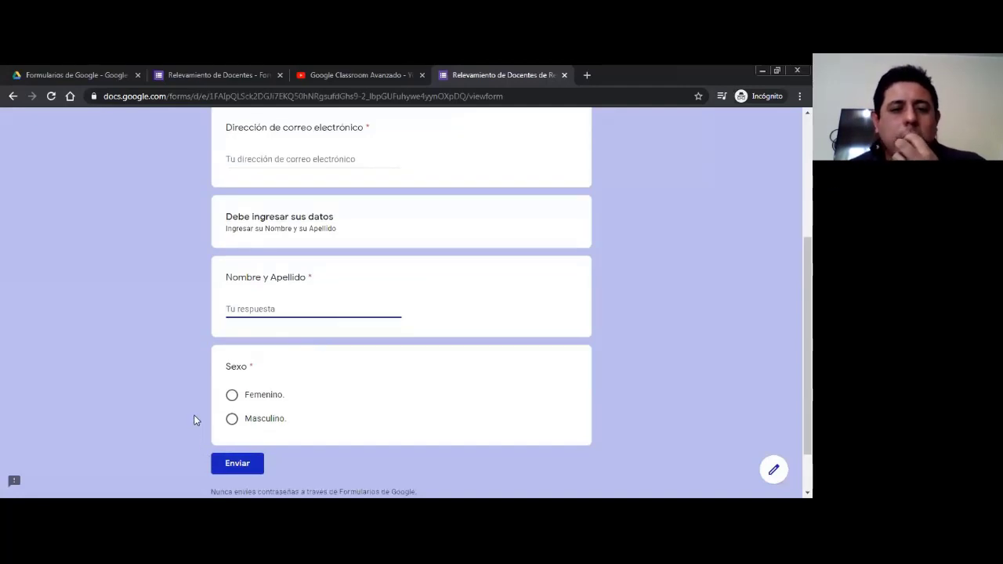
pyautogui.scroll(3, 171, 381)
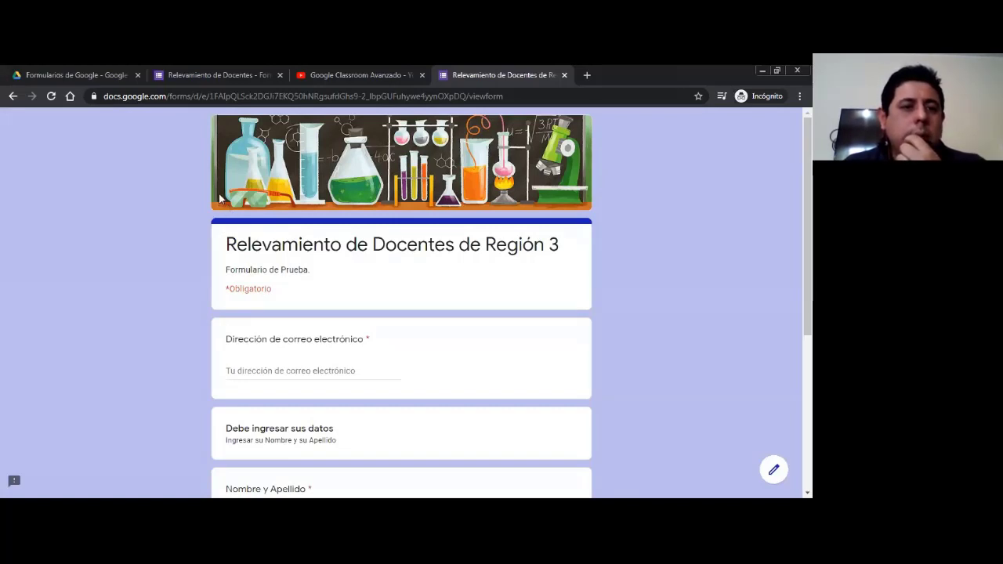
# - Return to the form editor and view the Respuestas summary with the respondents' email list
pyautogui.click(149, 77)
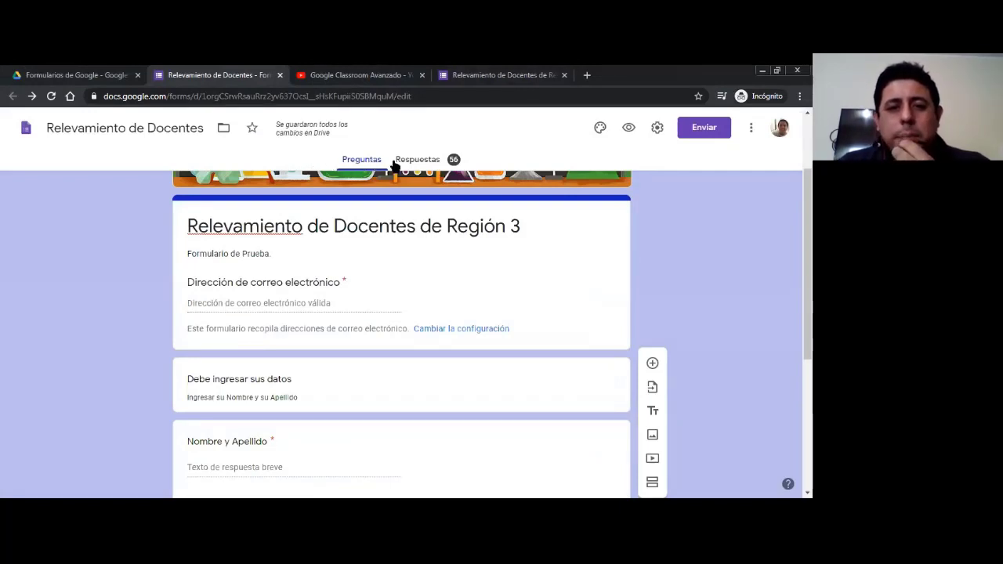
pyautogui.click(434, 161)
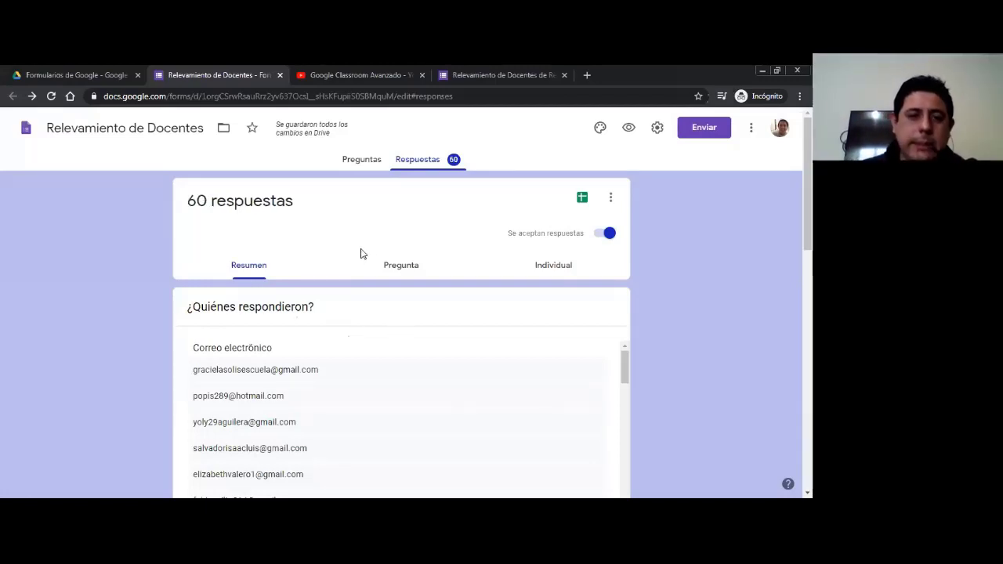
pyautogui.scroll(-1, 133, 311)
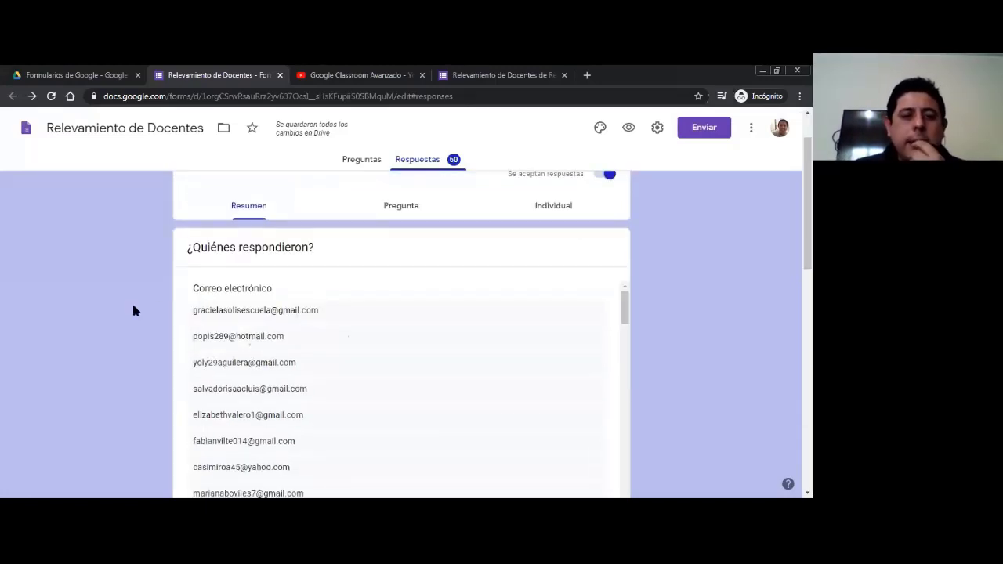
pyautogui.scroll(1, 134, 311)
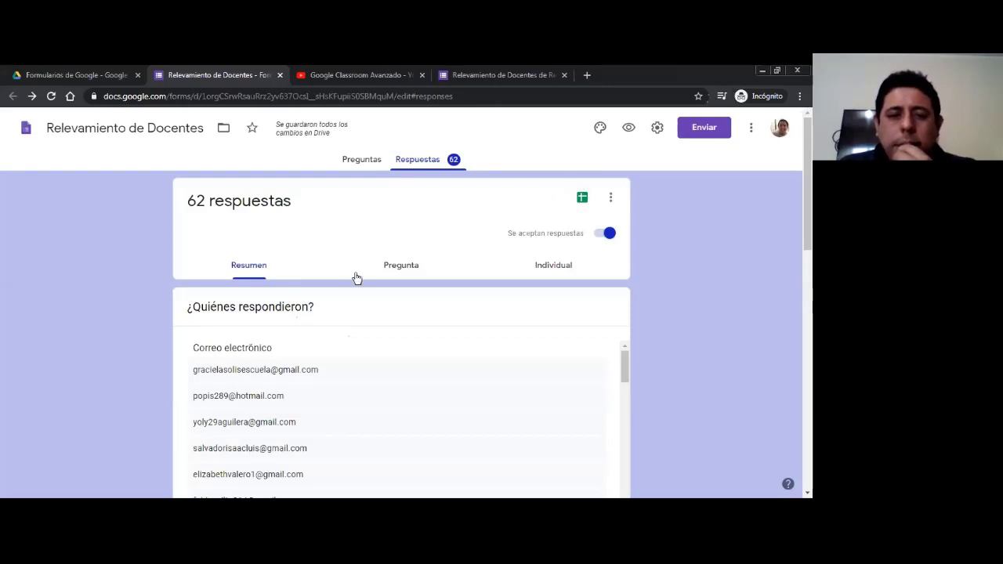
pyautogui.scroll(-2, 175, 334)
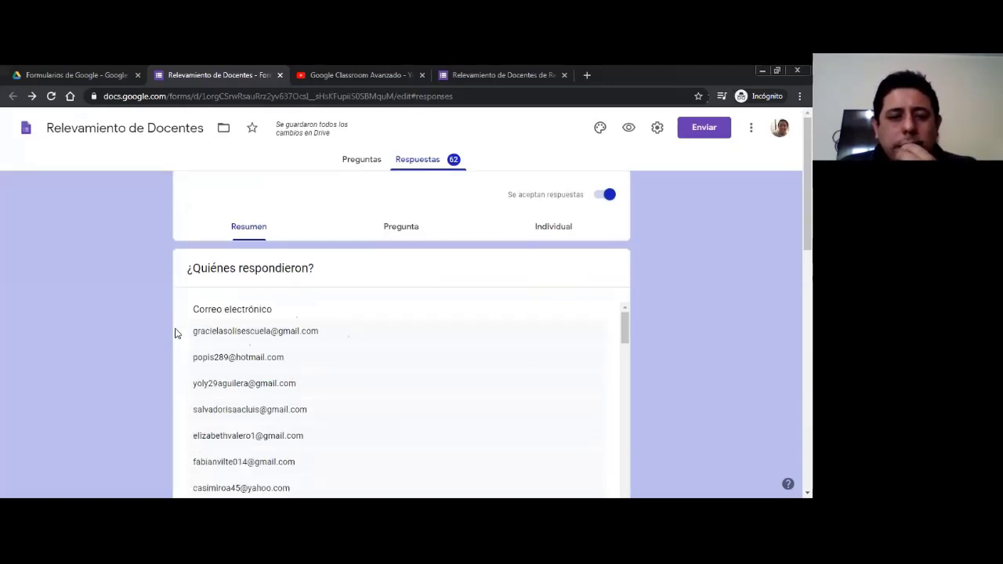
pyautogui.scroll(-5, 175, 321)
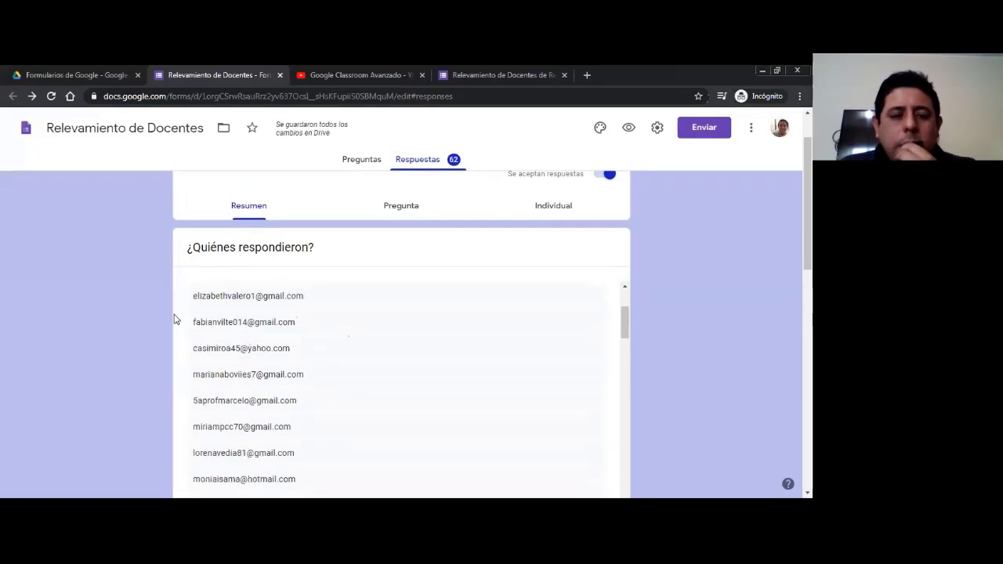
pyautogui.scroll(-2, 134, 353)
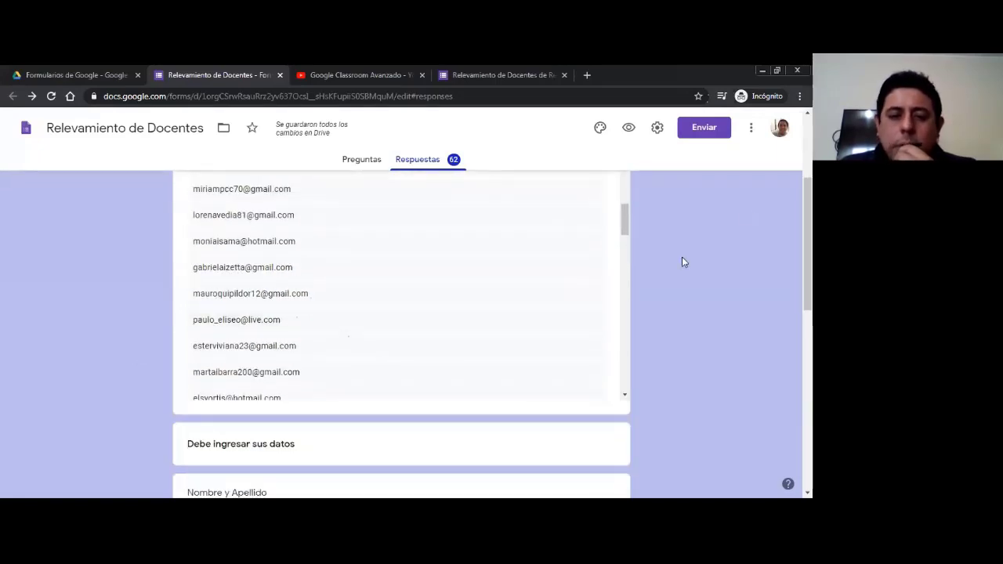
pyautogui.scroll(-2, 681, 261)
pyautogui.scroll(-2, 682, 262)
pyautogui.scroll(-2, 682, 262)
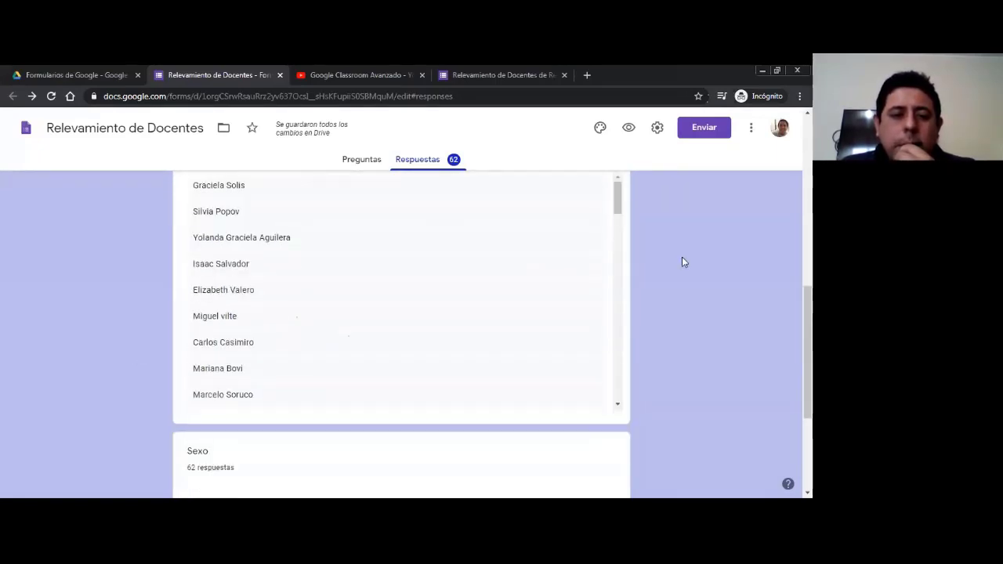
pyautogui.scroll(-3, 682, 262)
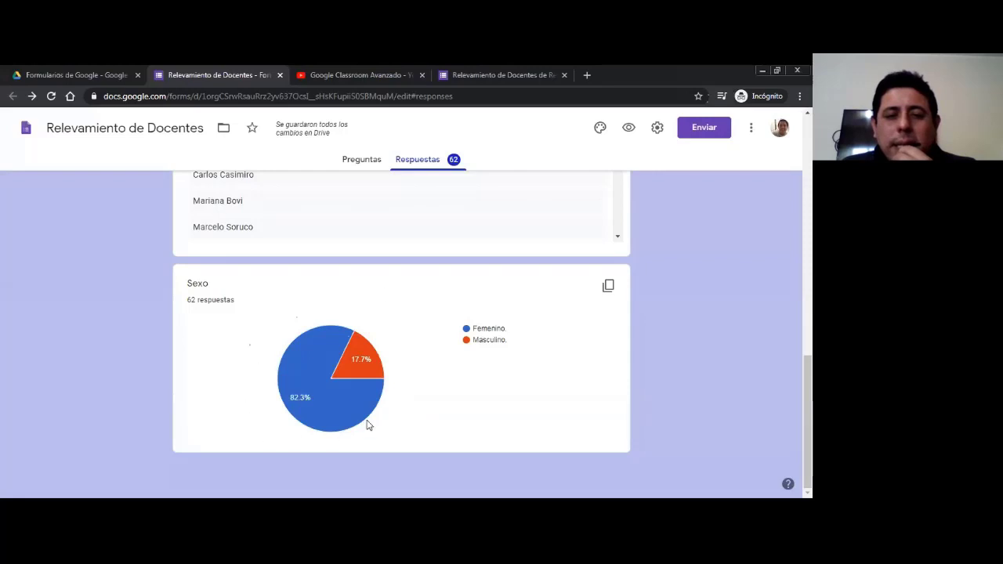
pyautogui.moveTo(317, 386)
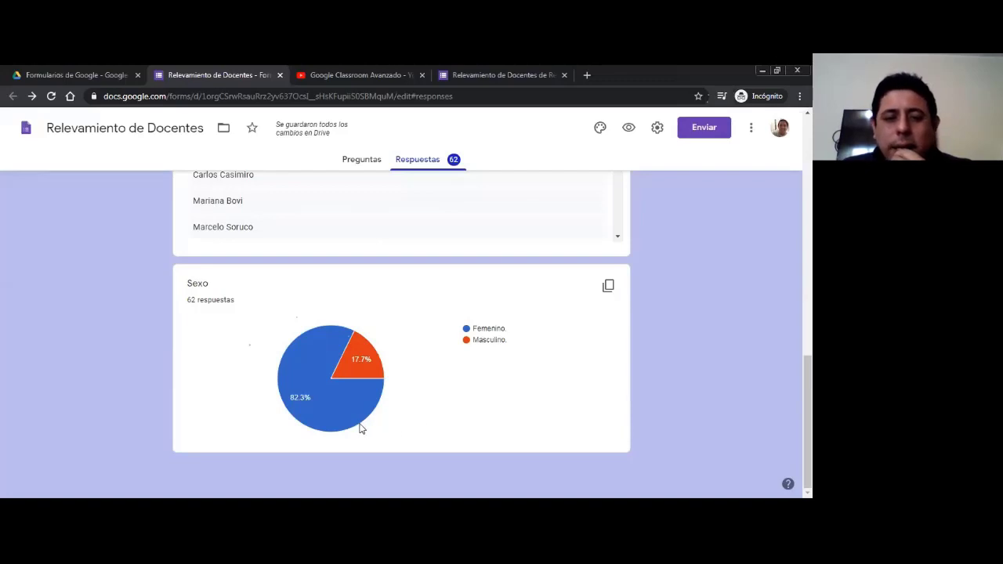
pyautogui.moveTo(330, 414)
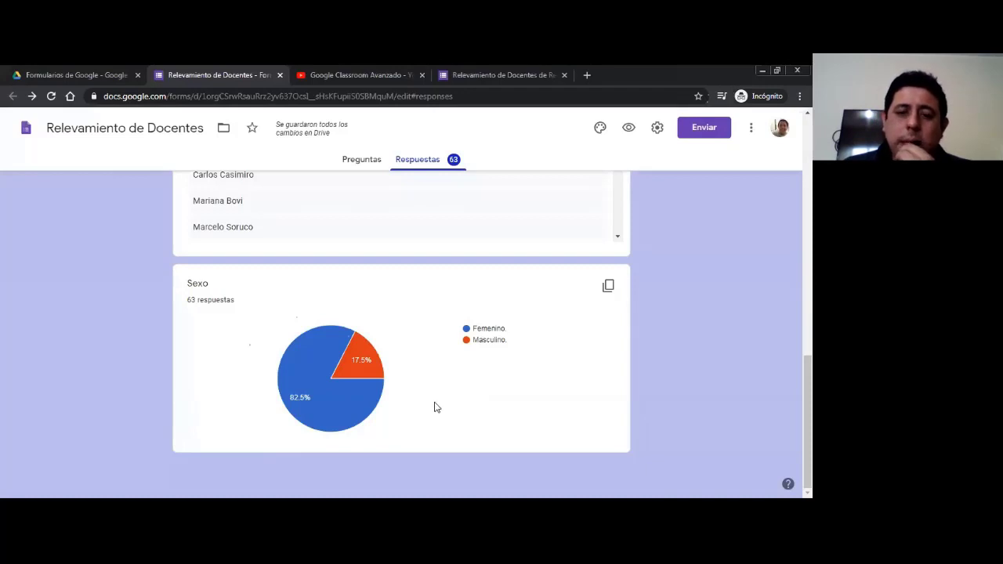
pyautogui.scroll(2, 423, 408)
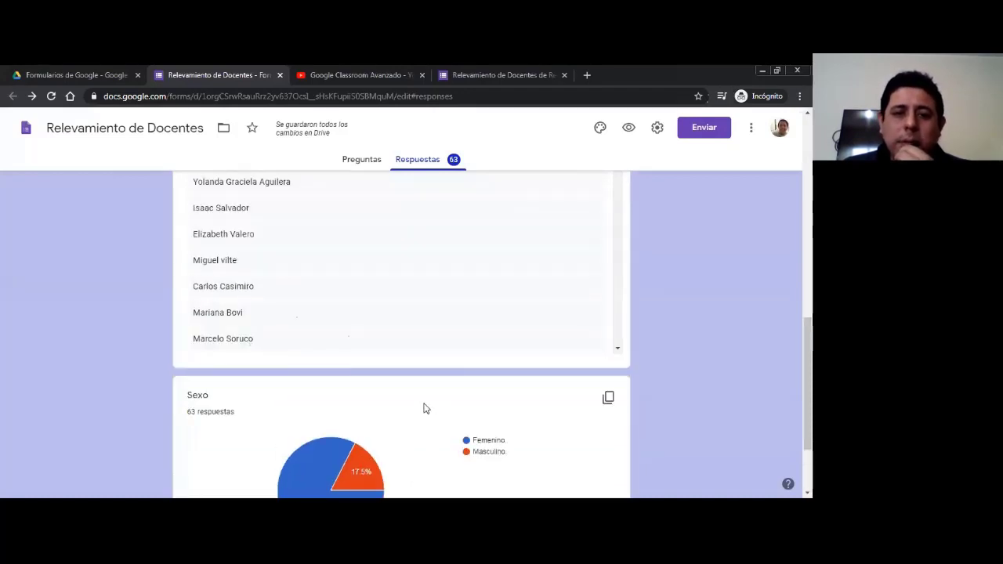
pyautogui.scroll(5, 426, 407)
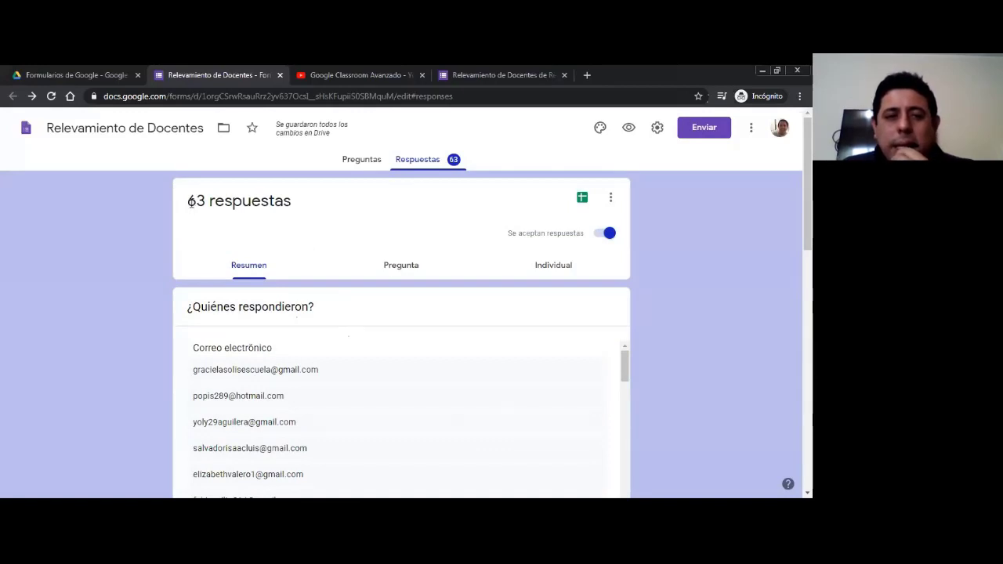
pyautogui.scroll(-10, 160, 405)
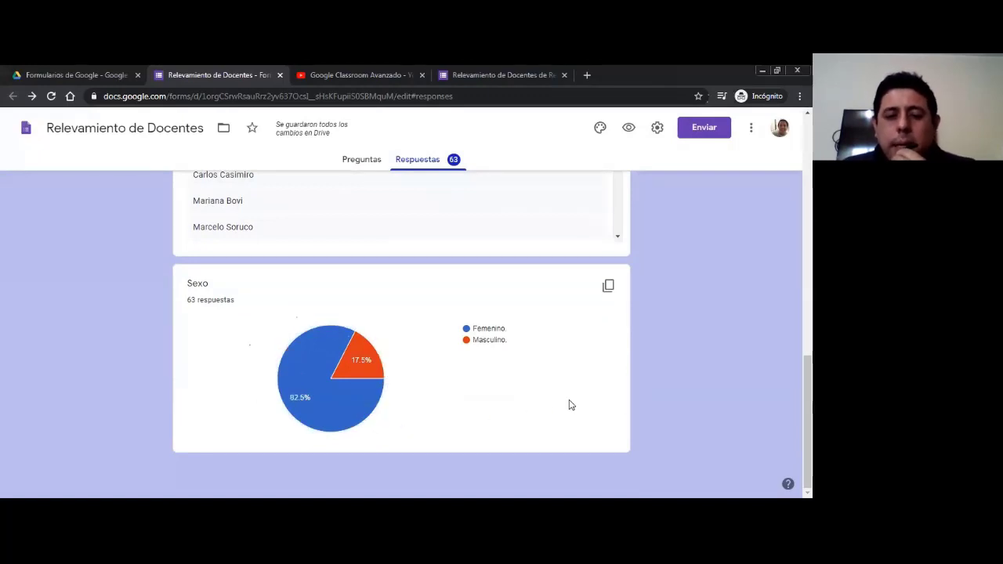
pyautogui.scroll(5, 571, 405)
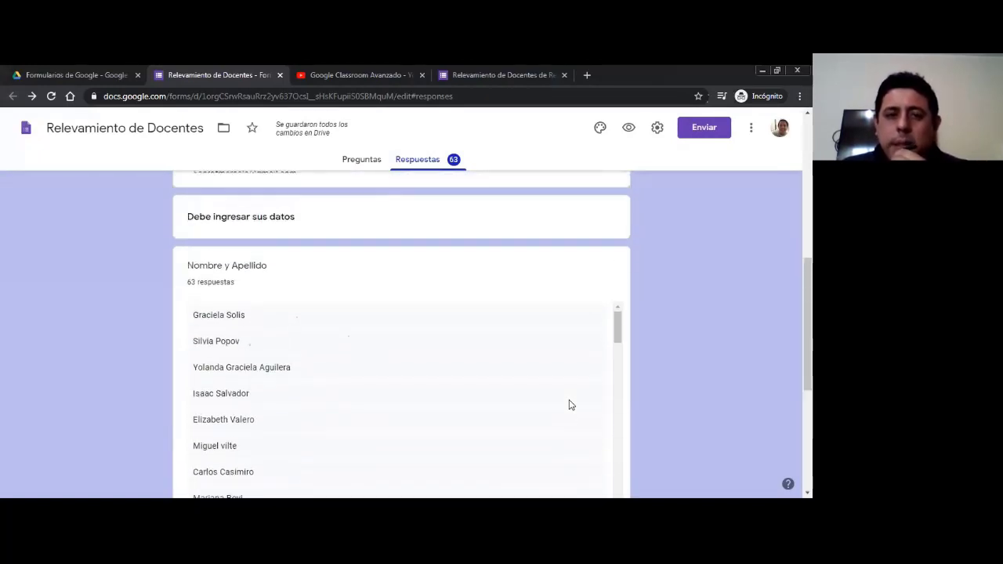
pyautogui.scroll(3, 571, 405)
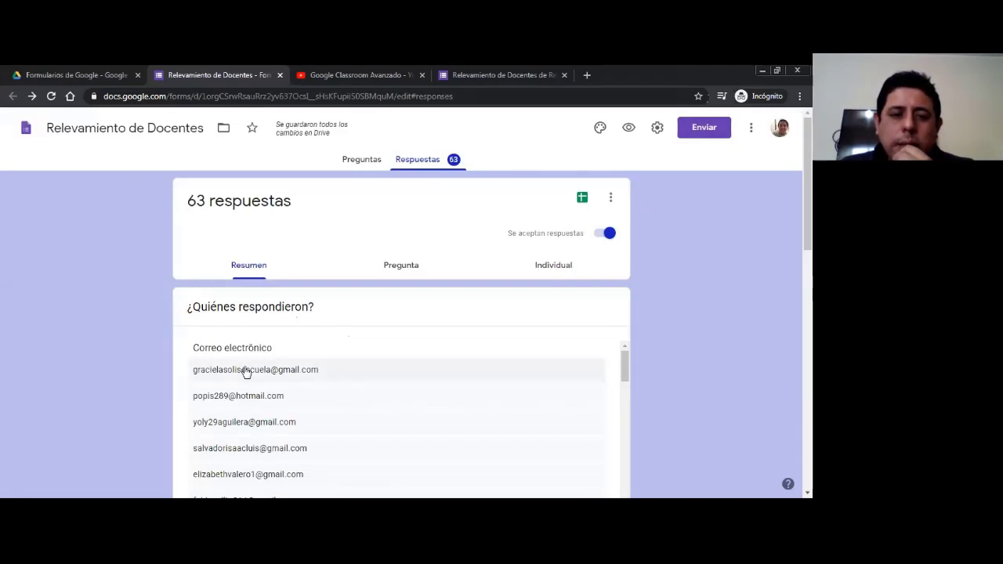
pyautogui.scroll(-5, 244, 366)
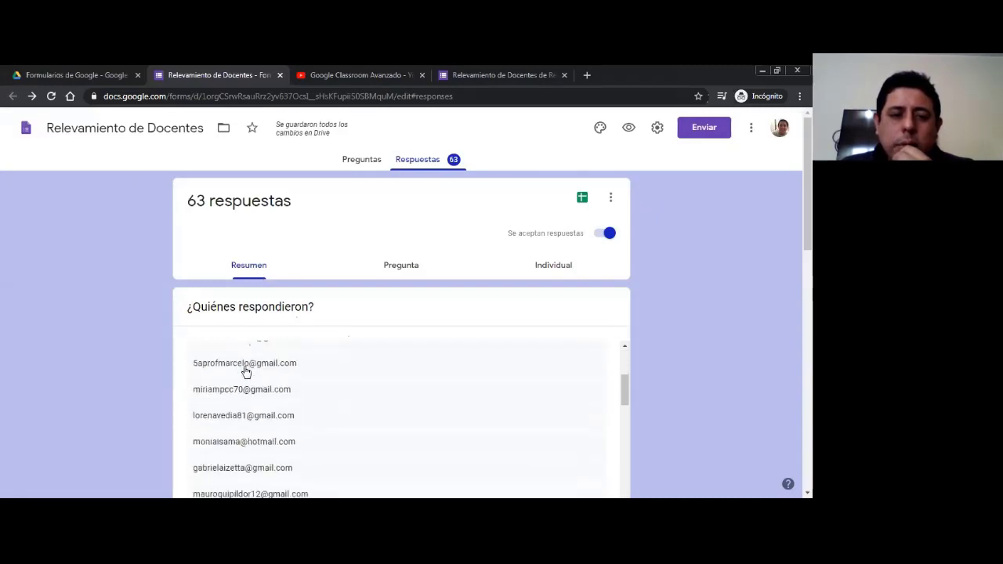
# - Show responses per question, flipping between Nombre y Apellido and Sexo answers and scrolling the names
pyautogui.click(393, 269)
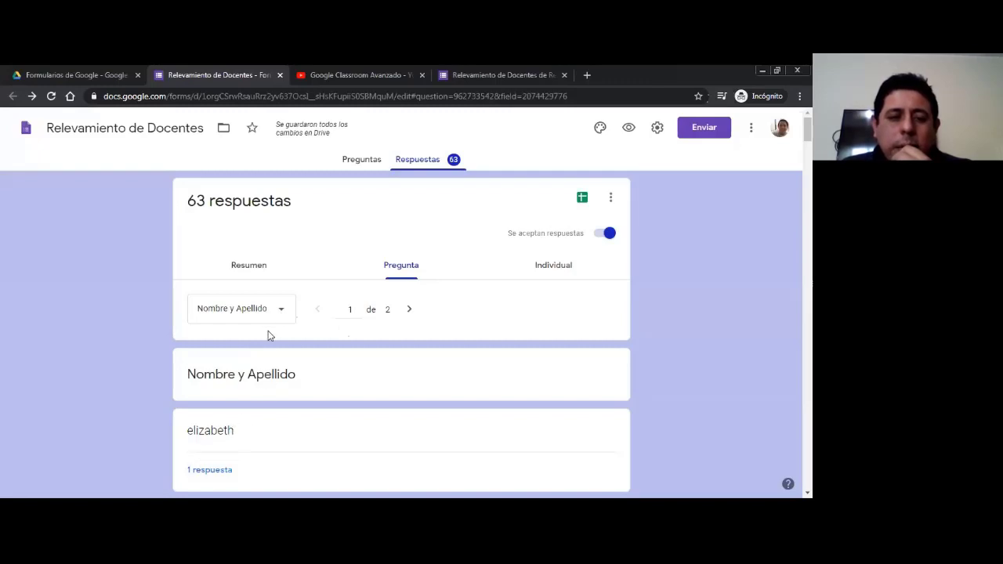
pyautogui.click(408, 312)
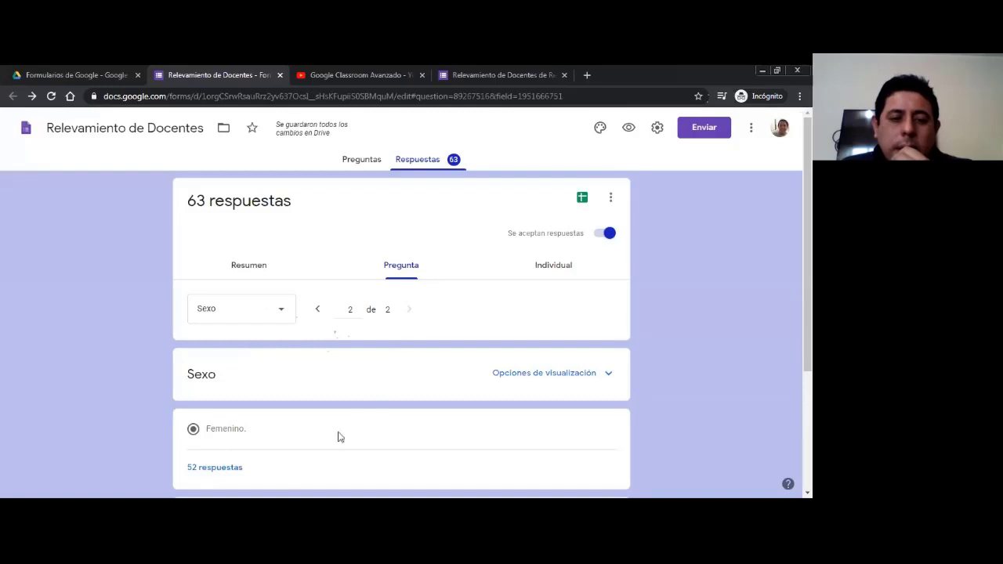
pyautogui.click(313, 309)
pyautogui.click(410, 309)
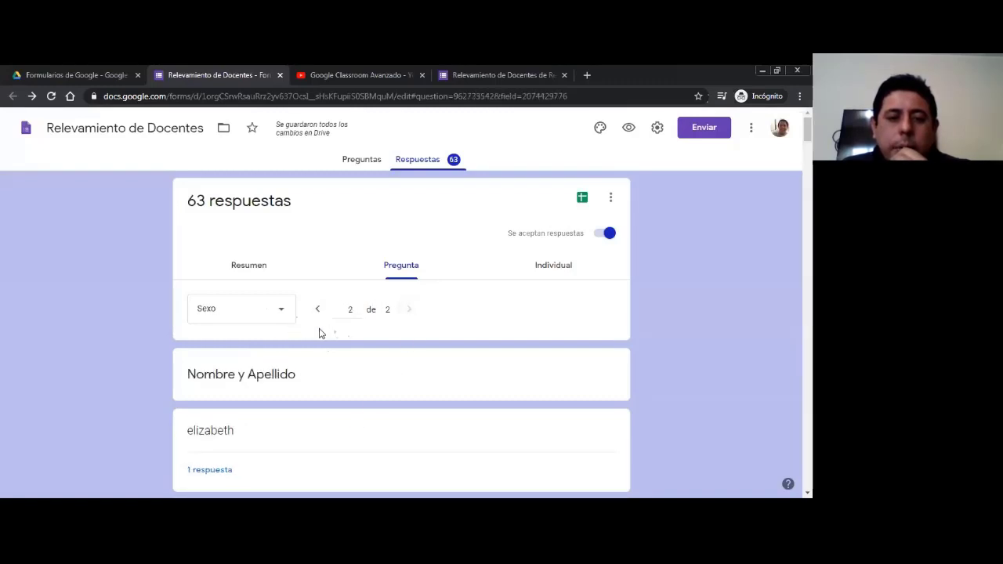
pyautogui.click(316, 311)
pyautogui.click(410, 309)
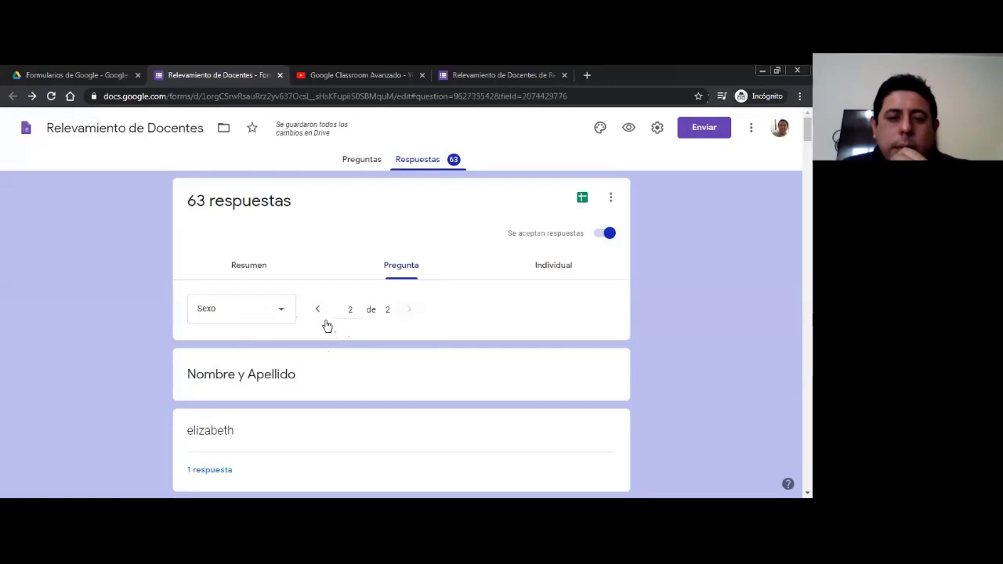
pyautogui.click(317, 311)
pyautogui.scroll(-2, 286, 362)
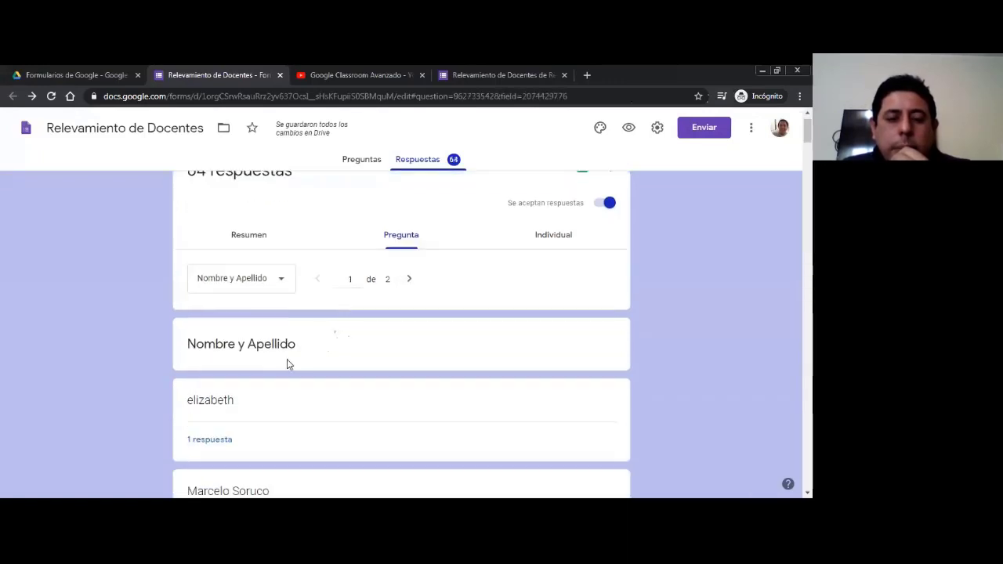
pyautogui.scroll(-1, 236, 331)
pyautogui.scroll(-5, 236, 331)
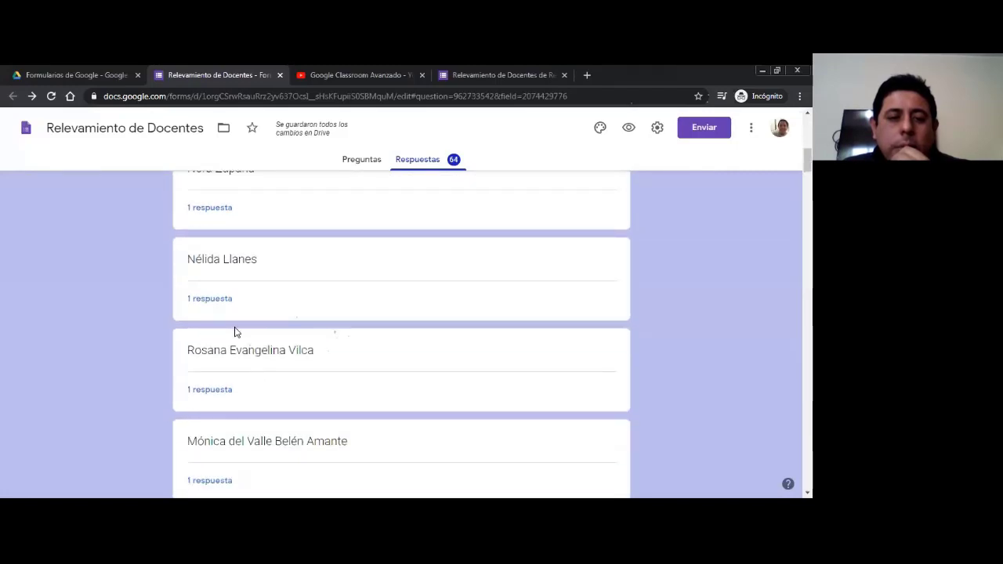
pyautogui.scroll(7, 236, 332)
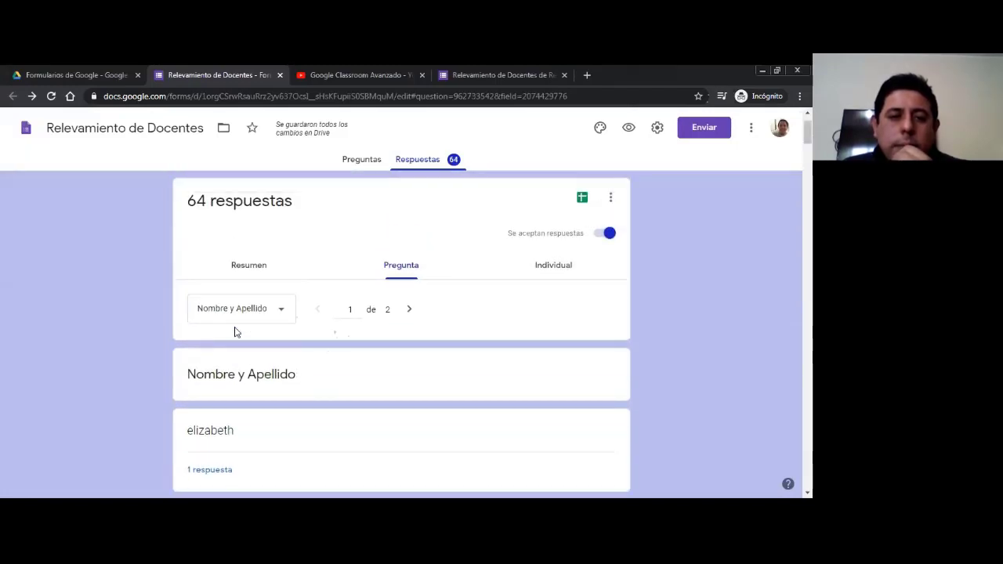
# - View the first of 64 individual responses, cycle through Resumen and Pregunta, then back to Individual
pyautogui.click(552, 265)
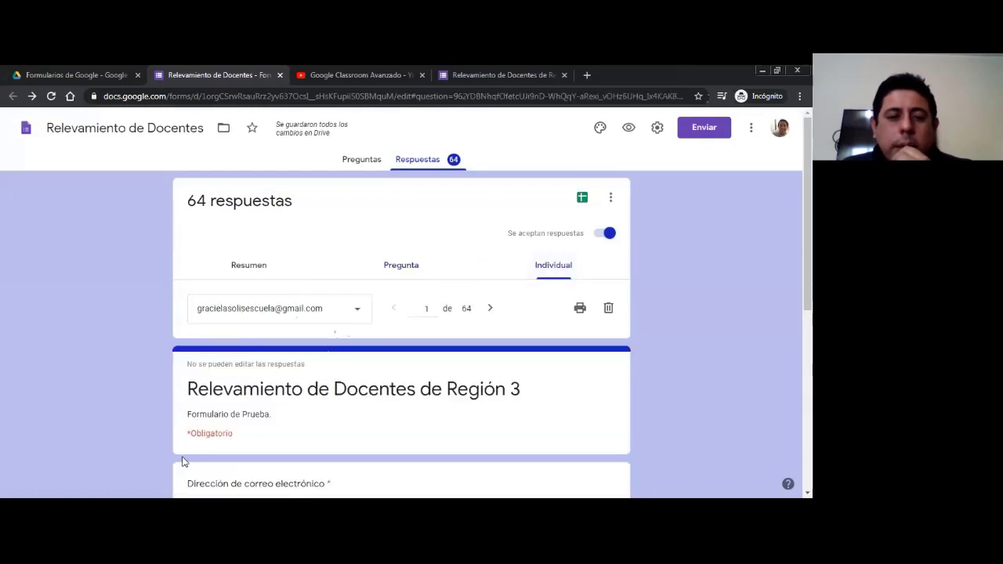
pyautogui.scroll(-2, 204, 323)
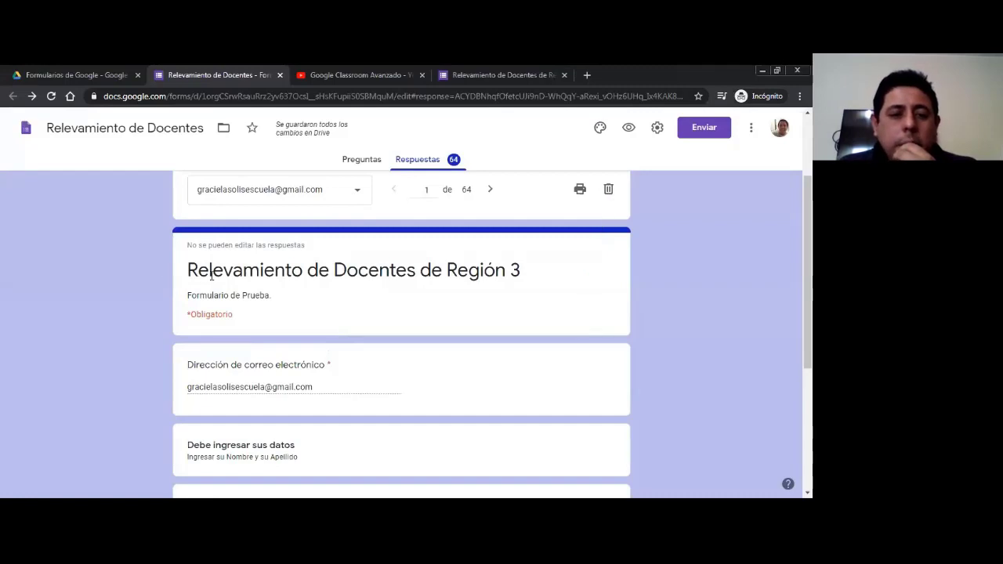
pyautogui.scroll(-1, 212, 281)
pyautogui.scroll(-3, 212, 281)
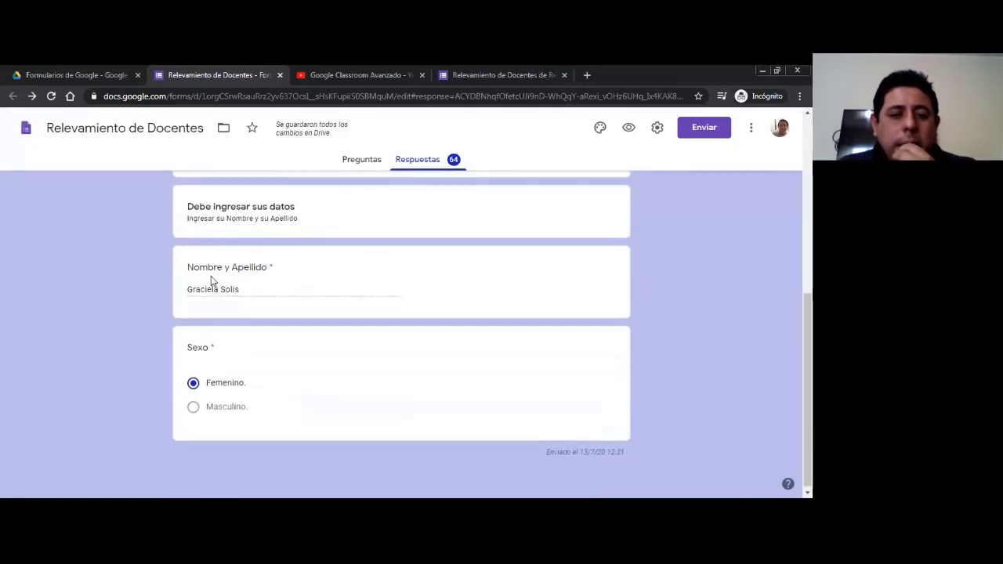
pyautogui.scroll(8, 211, 281)
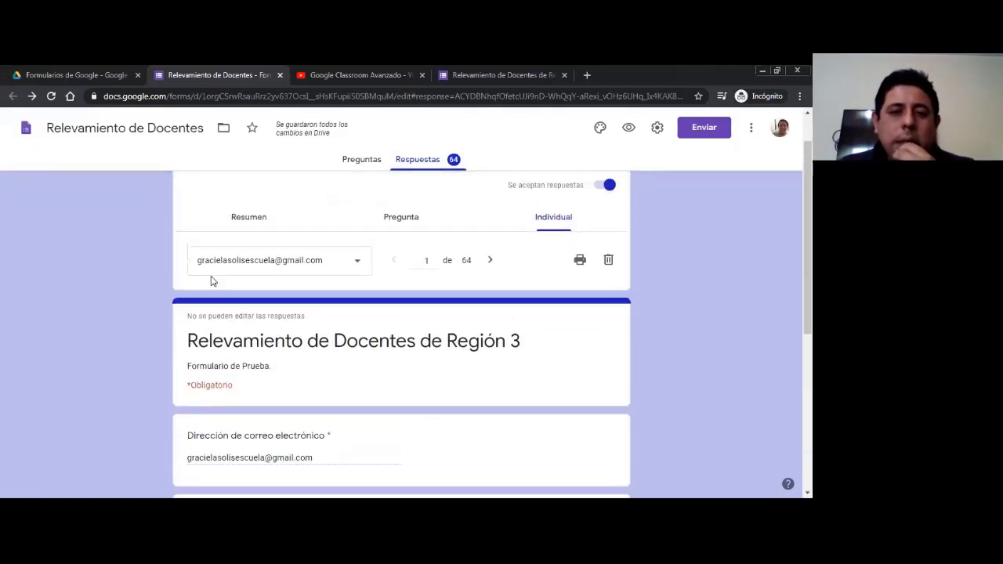
pyautogui.click(249, 266)
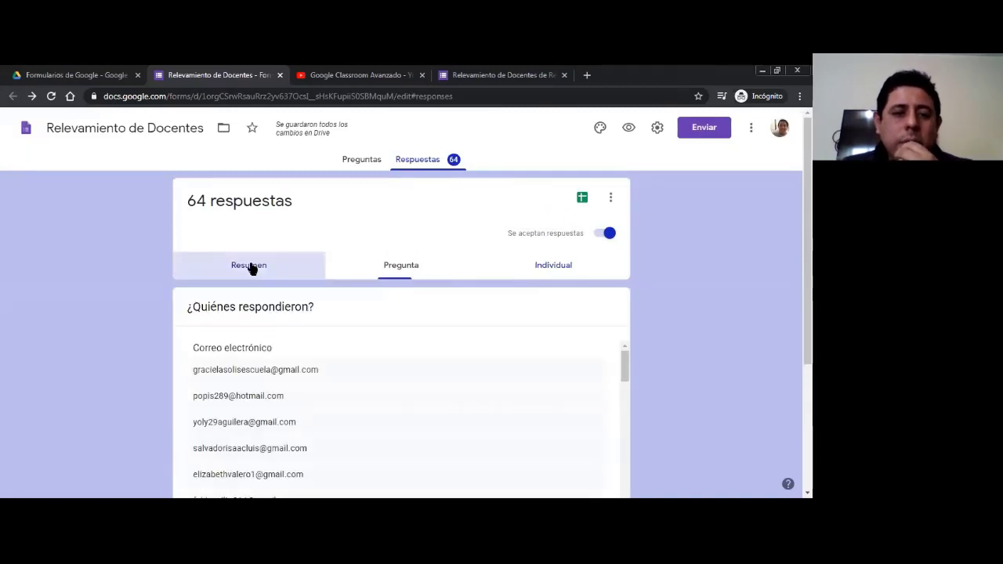
pyautogui.click(401, 267)
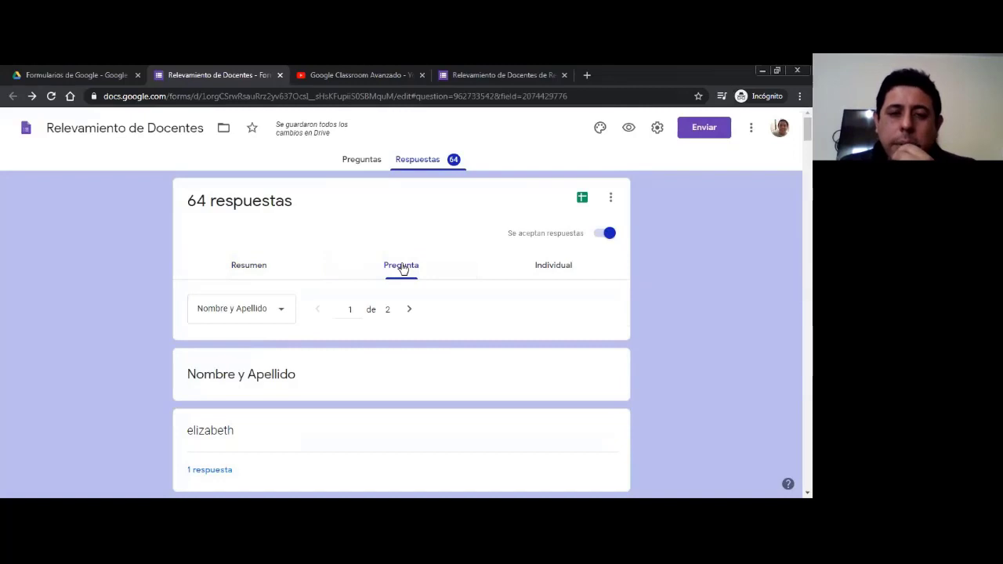
pyautogui.click(554, 266)
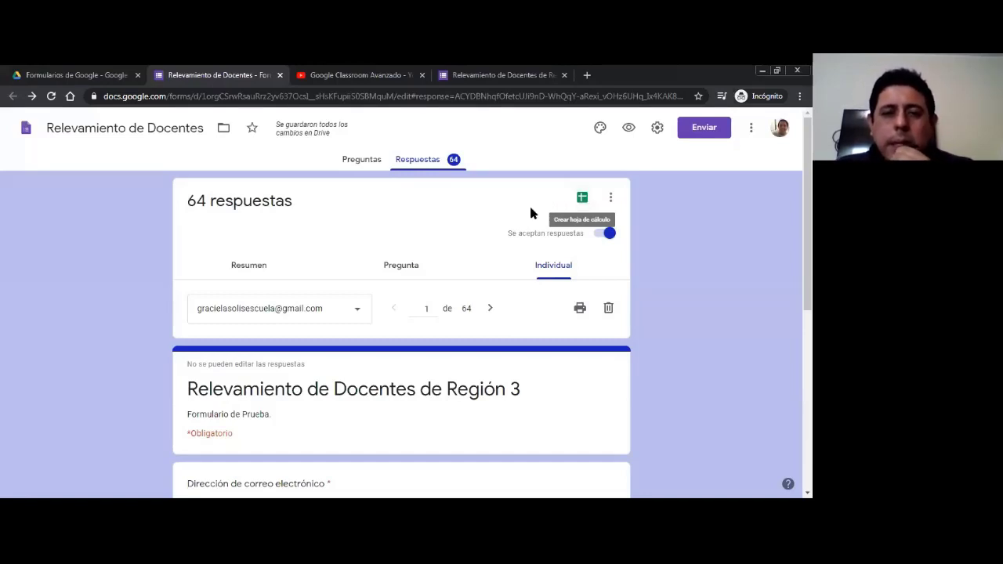
# - Link the responses to a new spreadsheet, Relevamiento de Docentes (Respuestas)
pyautogui.click(582, 200)
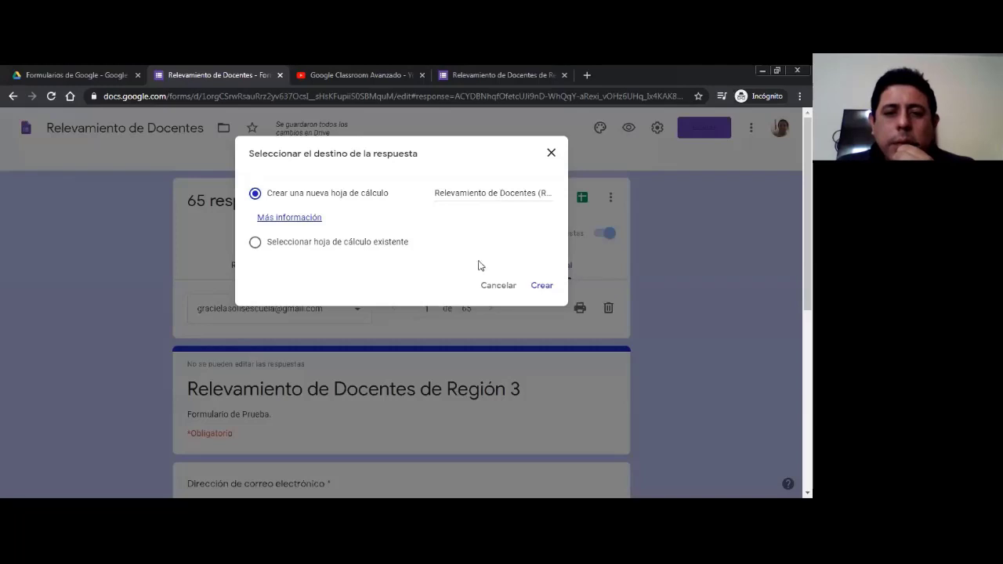
pyautogui.click(256, 243)
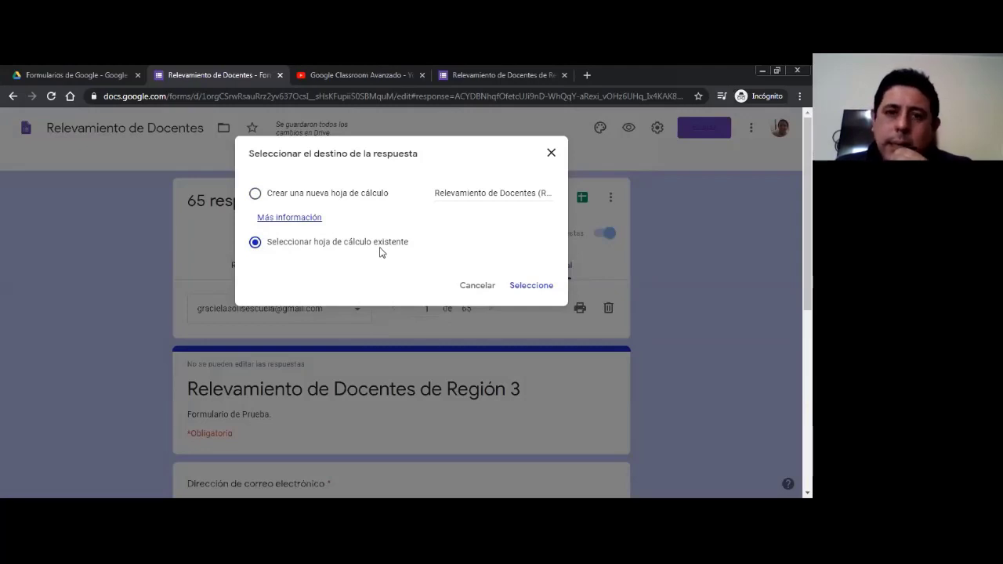
pyautogui.click(255, 193)
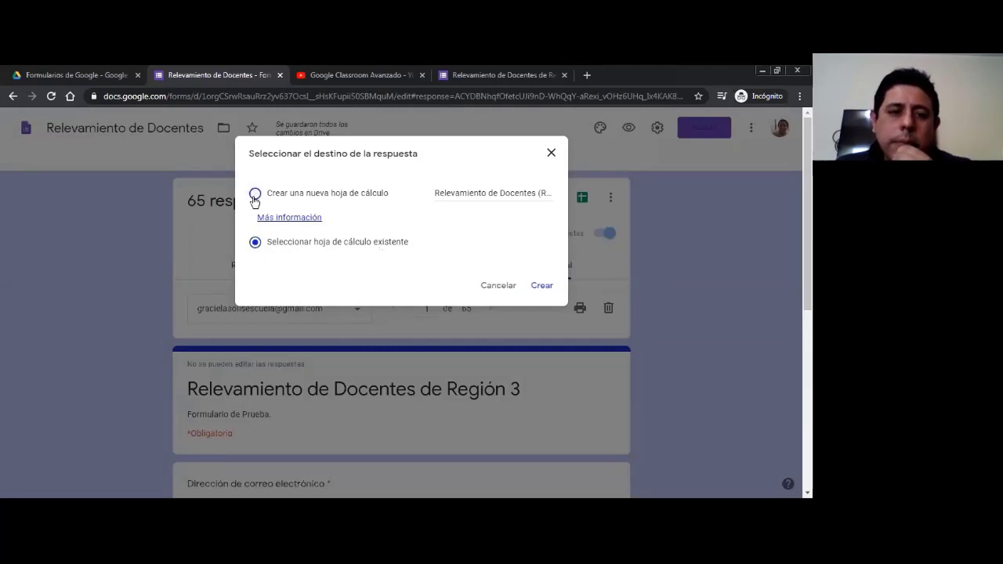
pyautogui.click(543, 285)
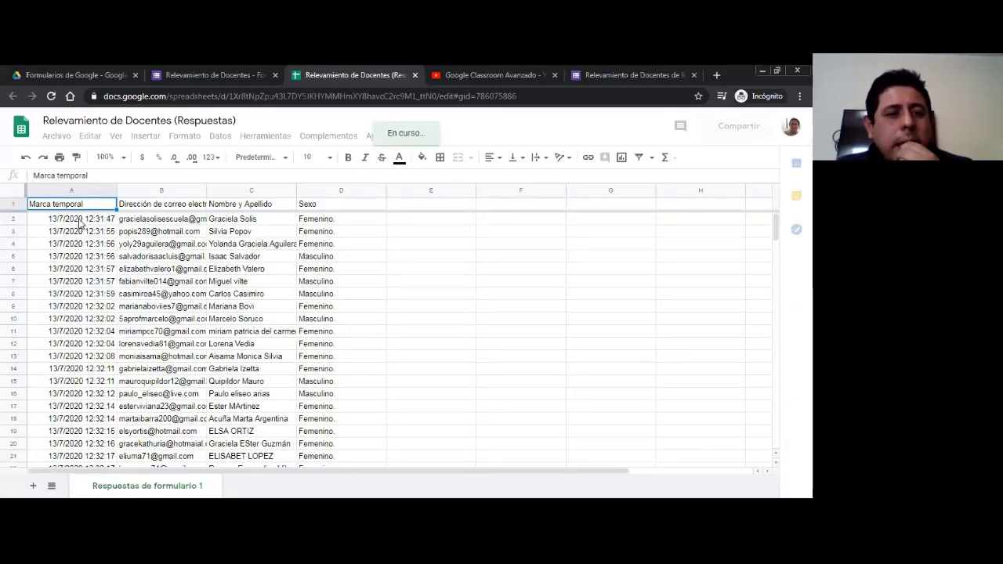
# - Inspect the Marca temporal column, starting at the 13/7/2020 12:31:47 timestamp
pyautogui.click(79, 220)
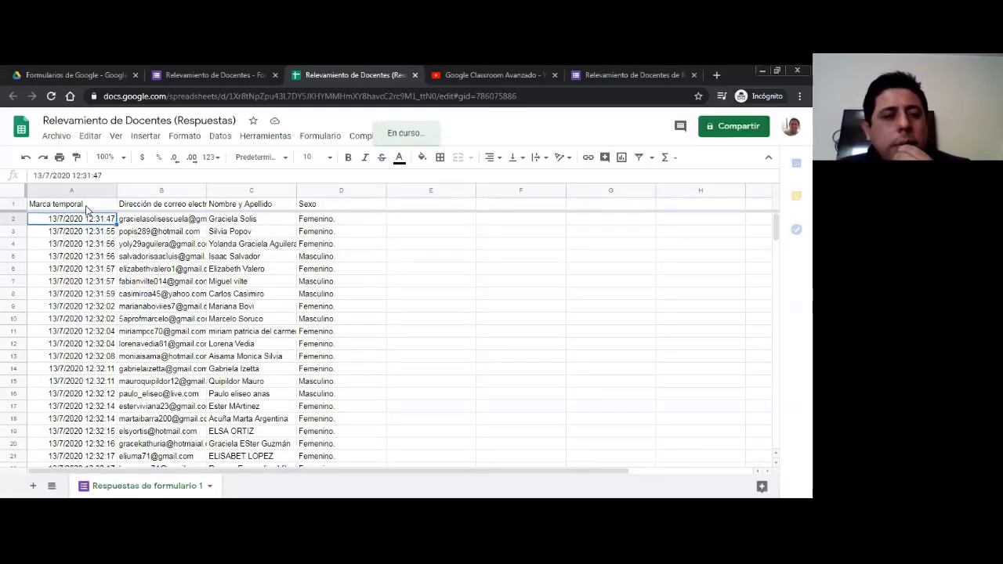
pyautogui.click(87, 207)
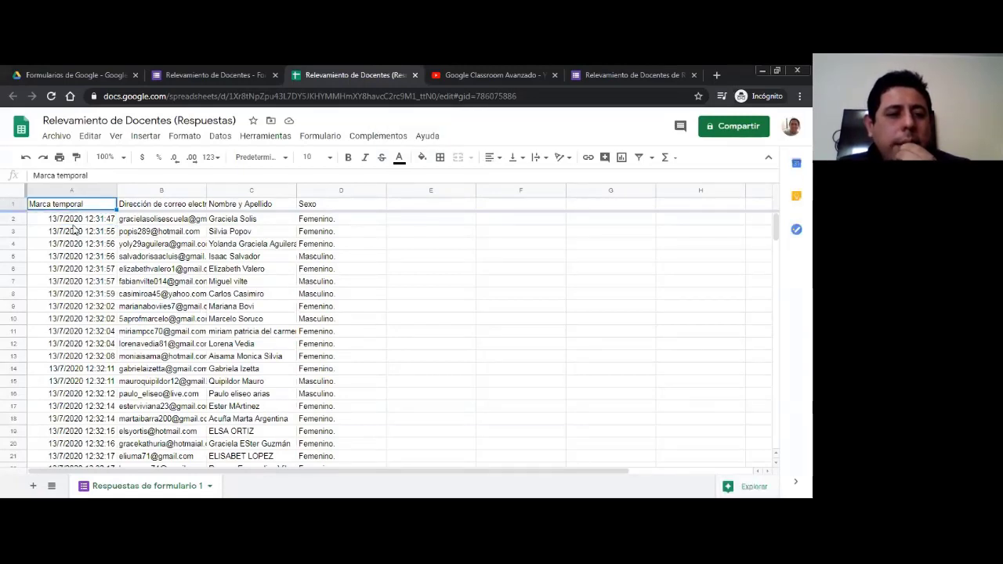
pyautogui.scroll(-5, 76, 263)
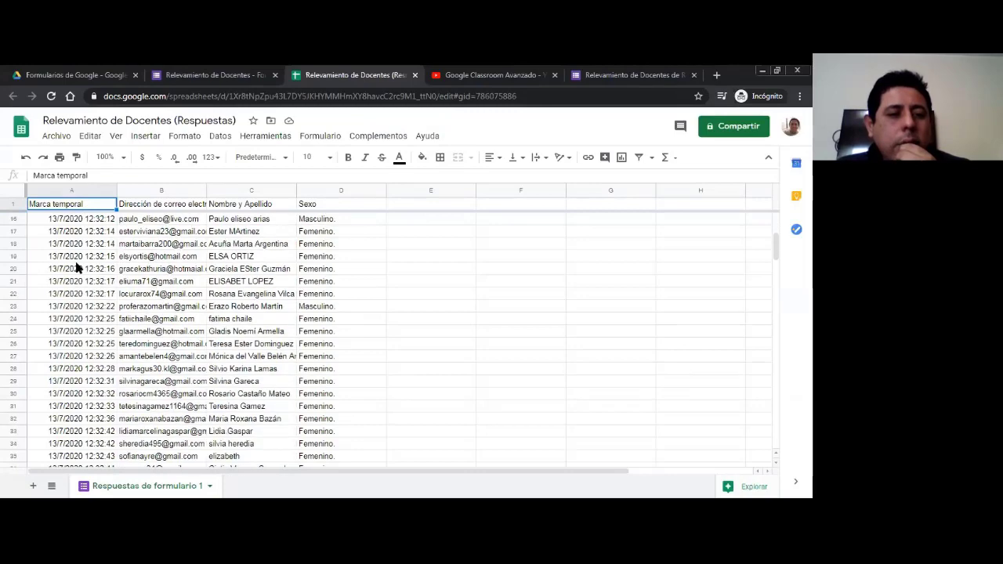
pyautogui.scroll(5, 76, 268)
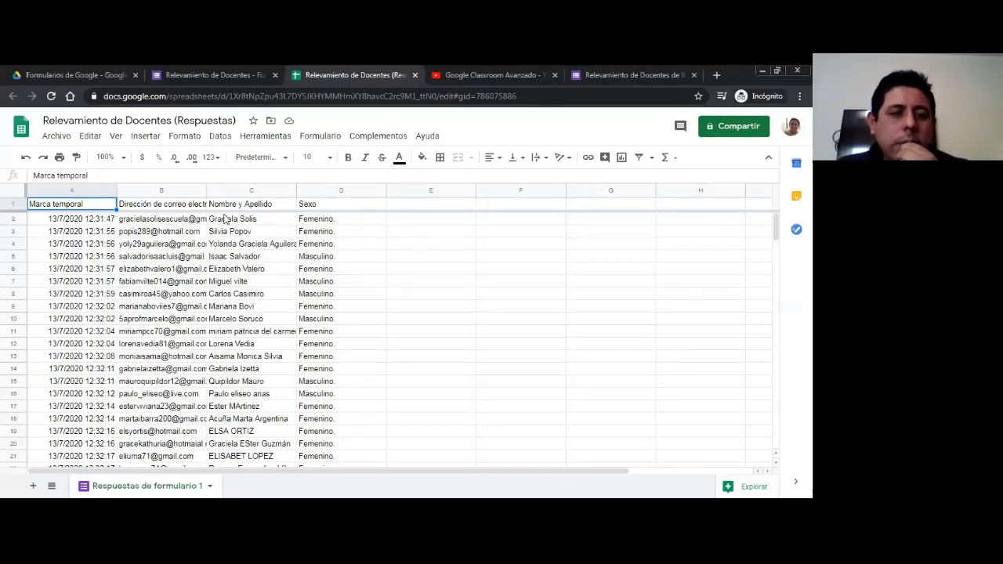
# - Check several respondent names in column C down to C8, then scroll to row 66 and back
pyautogui.click(263, 222)
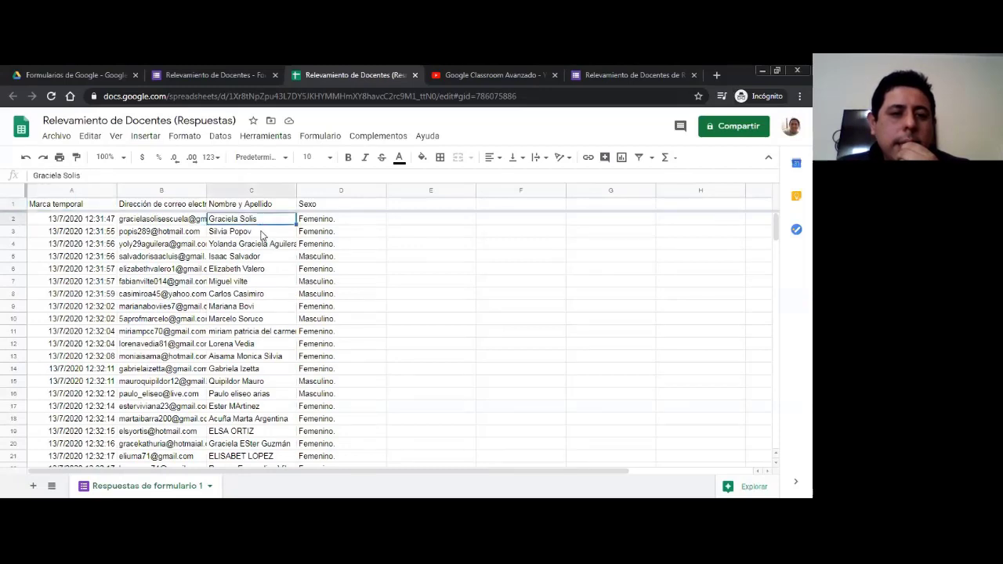
pyautogui.click(262, 233)
pyautogui.click(257, 269)
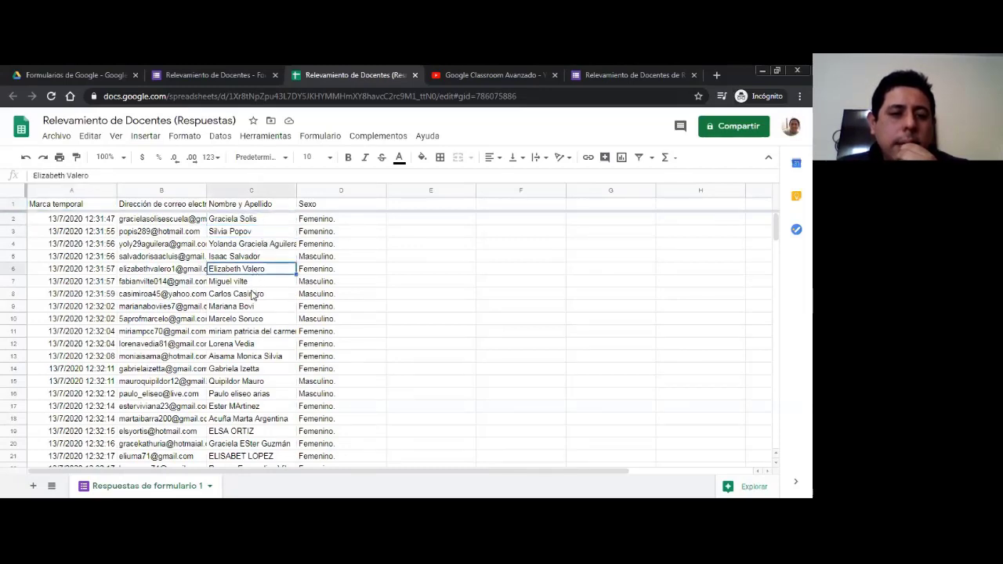
pyautogui.click(252, 295)
pyautogui.scroll(-3, 243, 349)
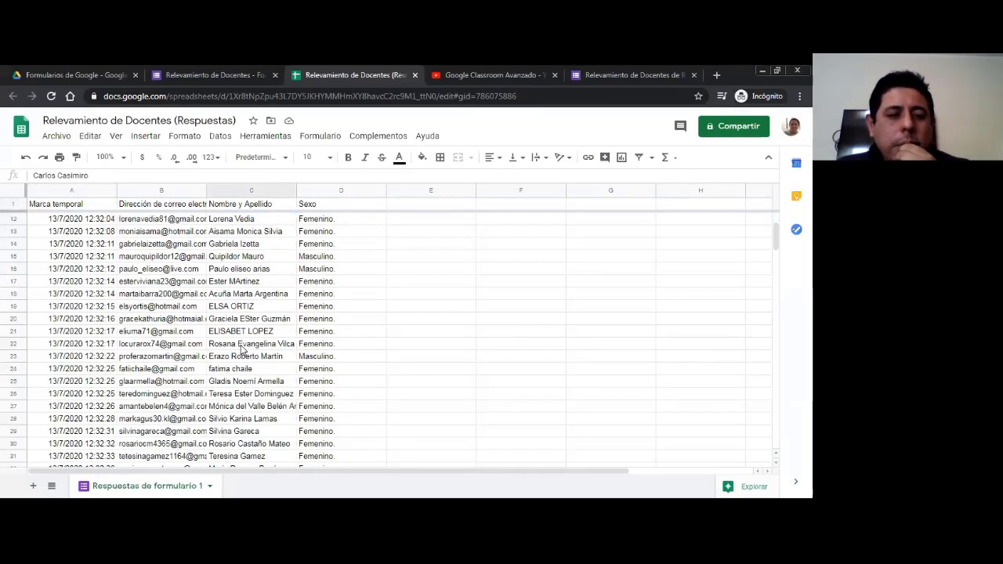
pyautogui.scroll(-13, 241, 351)
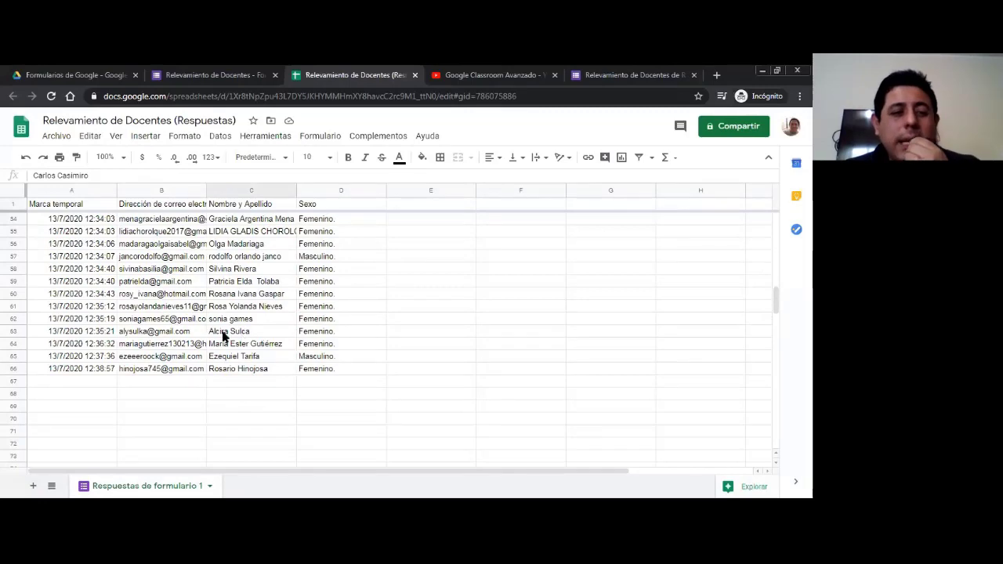
pyautogui.scroll(6, 142, 343)
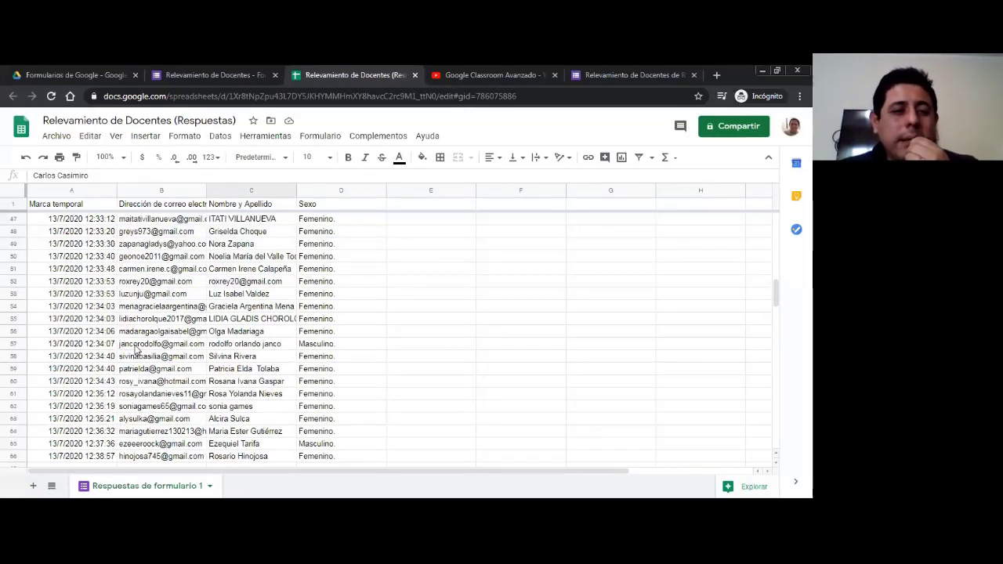
pyautogui.scroll(5, 137, 351)
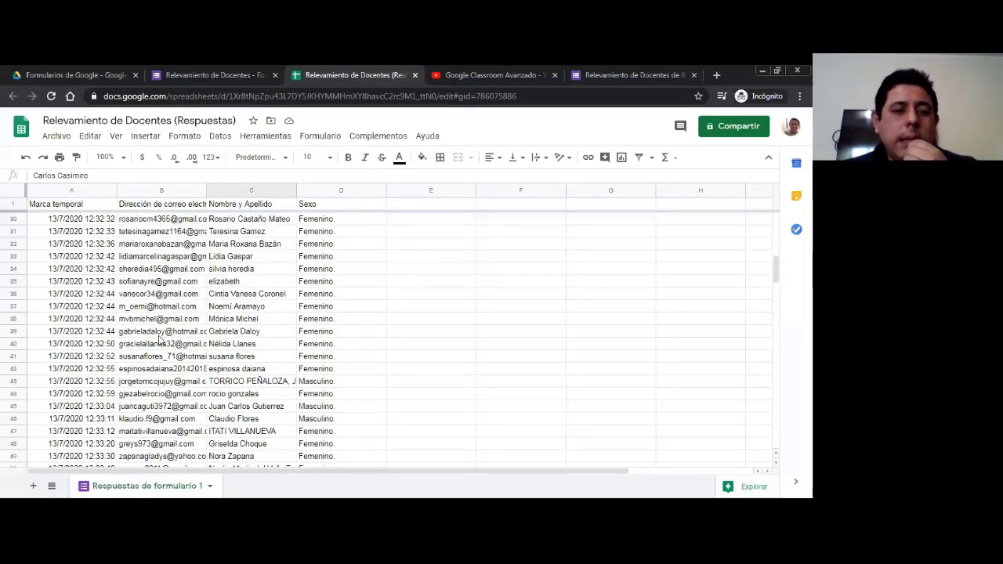
pyautogui.scroll(7, 181, 351)
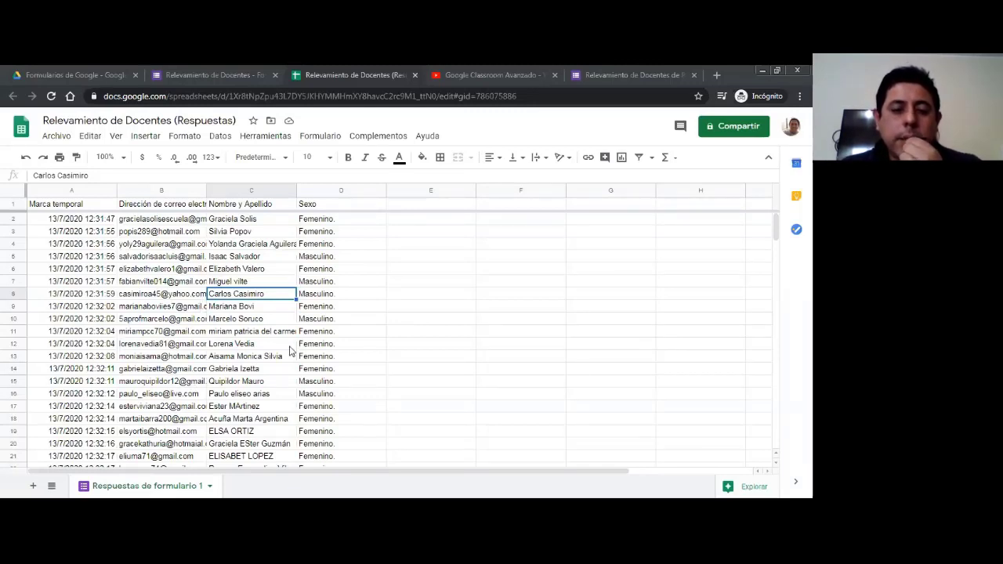
# - Return to the Forms Resumen and scroll to the Sexo pie chart (81.5% Femenino, 18.5% Masculino)
pyautogui.click(214, 75)
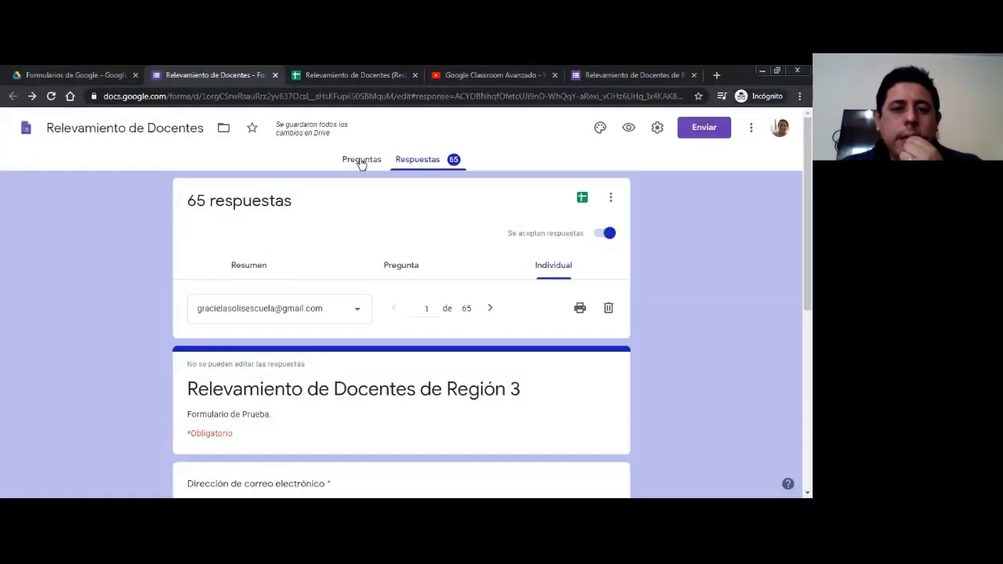
pyautogui.click(424, 162)
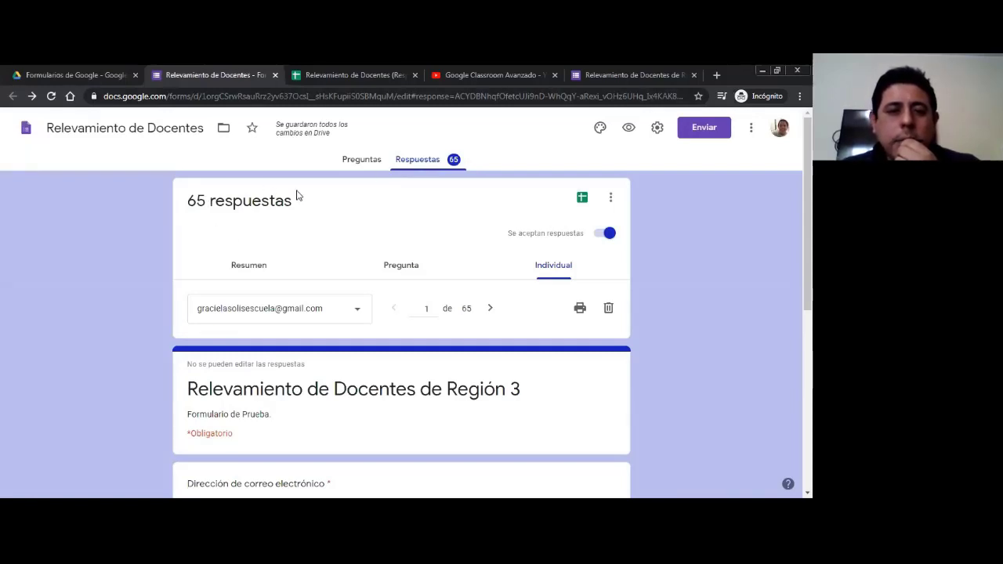
pyautogui.click(249, 267)
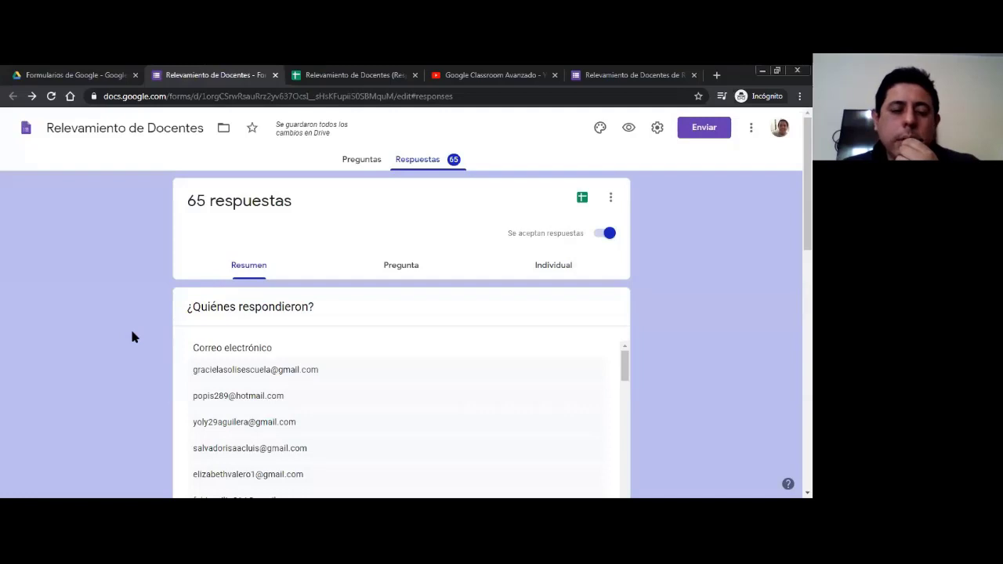
pyautogui.scroll(-4, 132, 332)
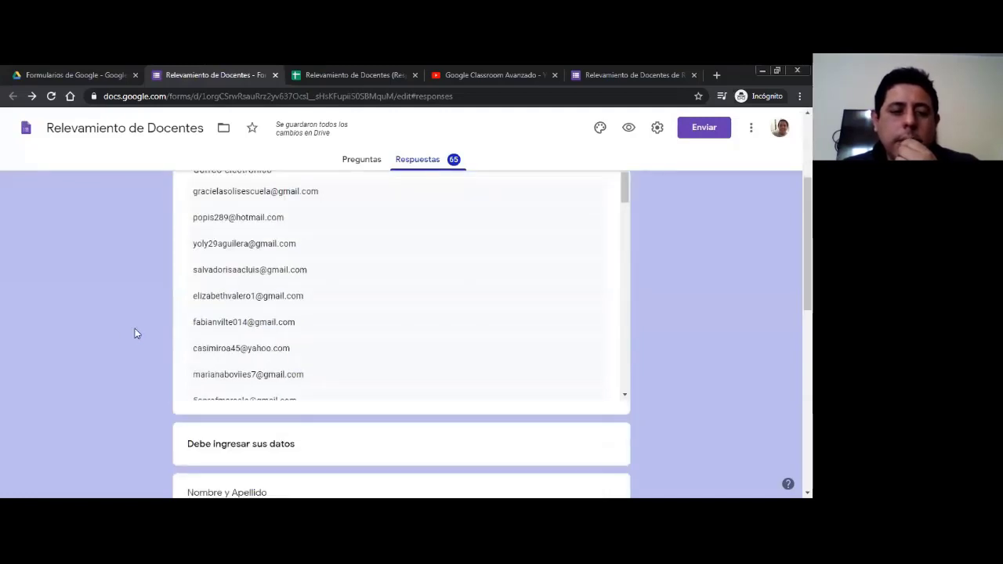
pyautogui.scroll(-5, 135, 334)
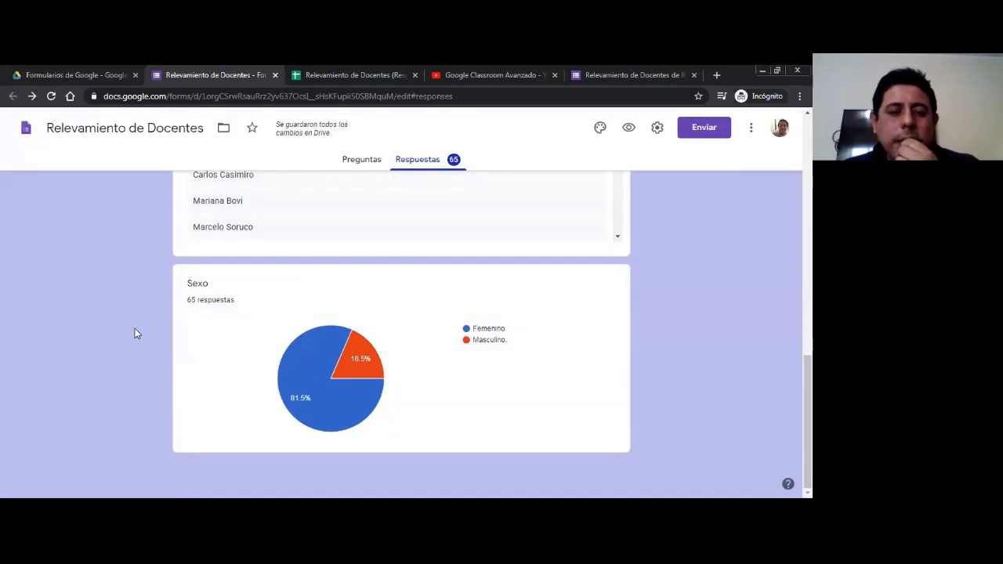
pyautogui.scroll(9, 135, 334)
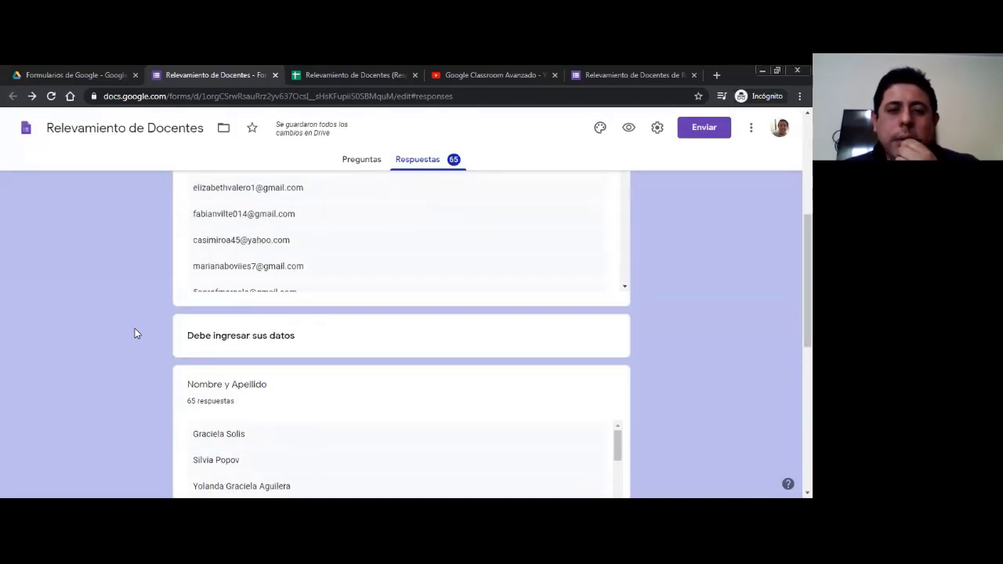
pyautogui.scroll(1, 134, 333)
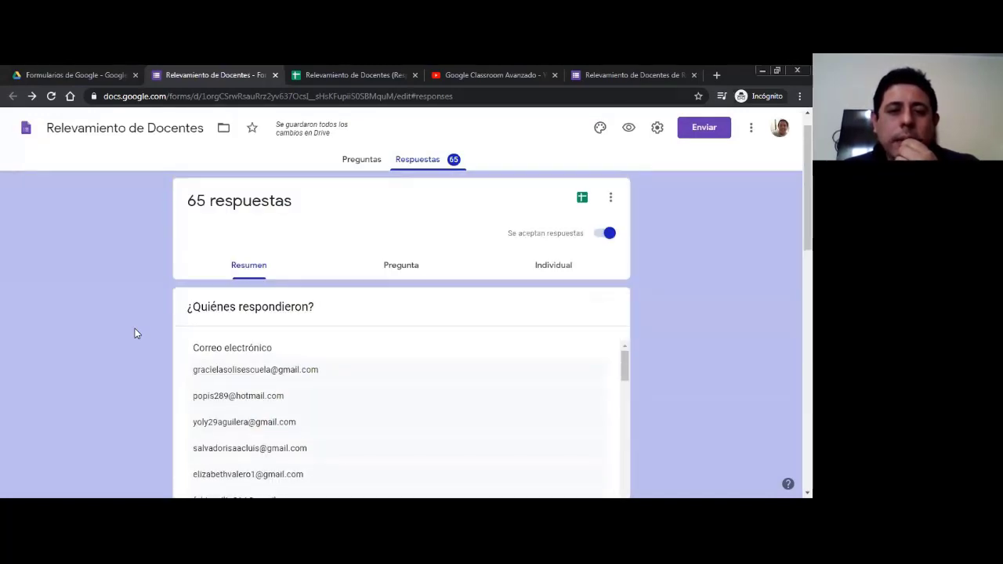
# - Show the 65 responses by question, peek at Sexo, and scroll the Nombre y Apellido answers
pyautogui.click(396, 269)
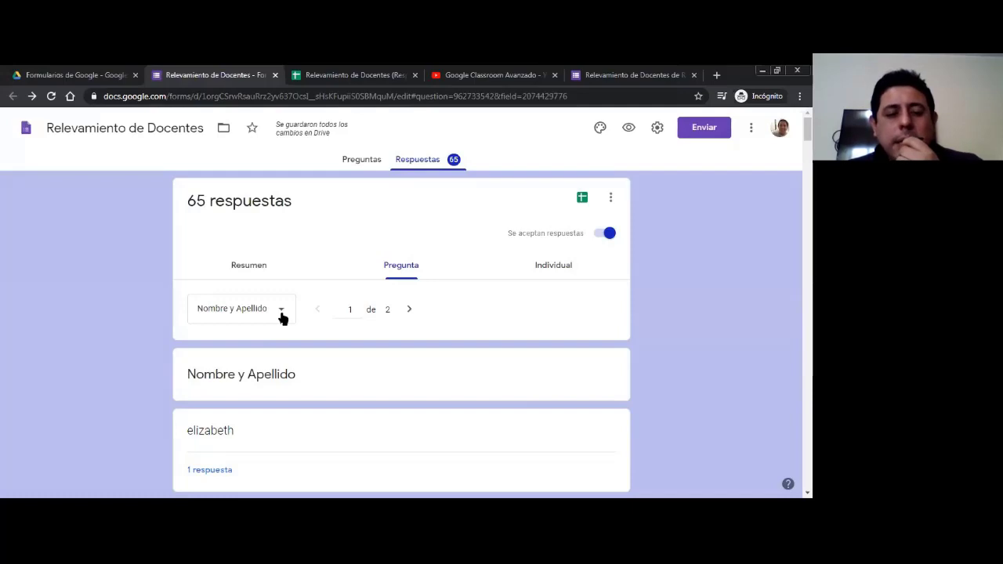
pyautogui.click(410, 310)
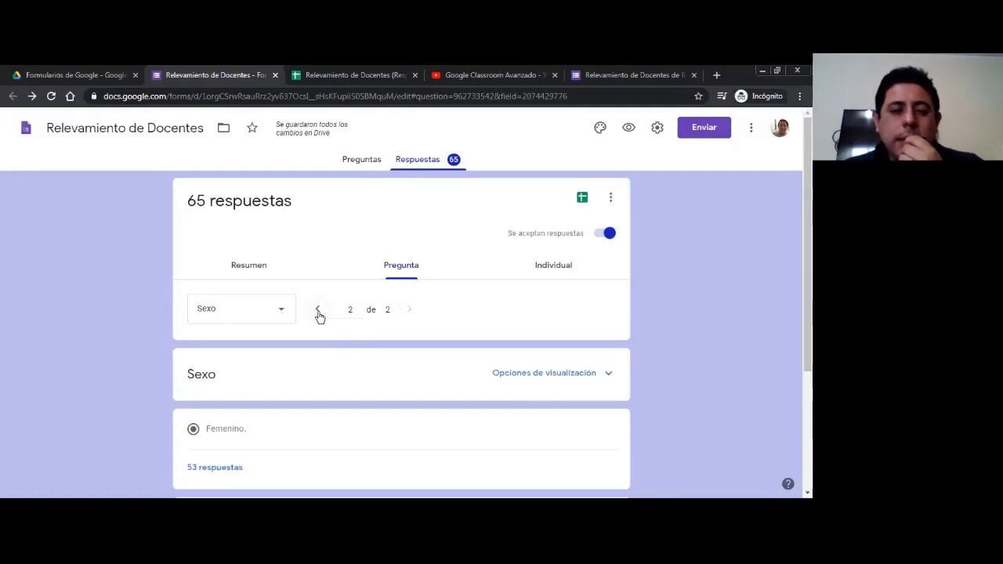
pyautogui.click(318, 311)
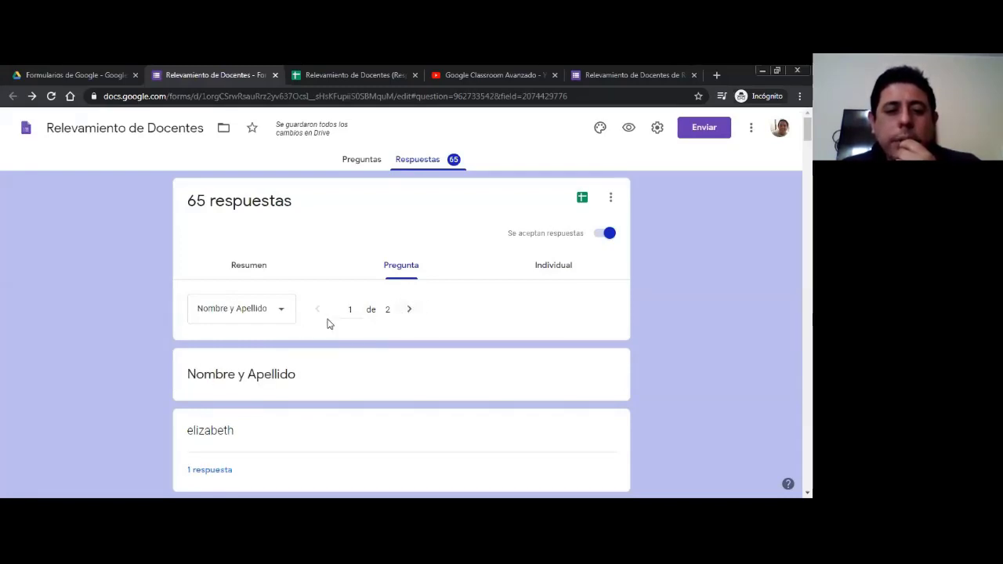
pyautogui.scroll(-4, 166, 389)
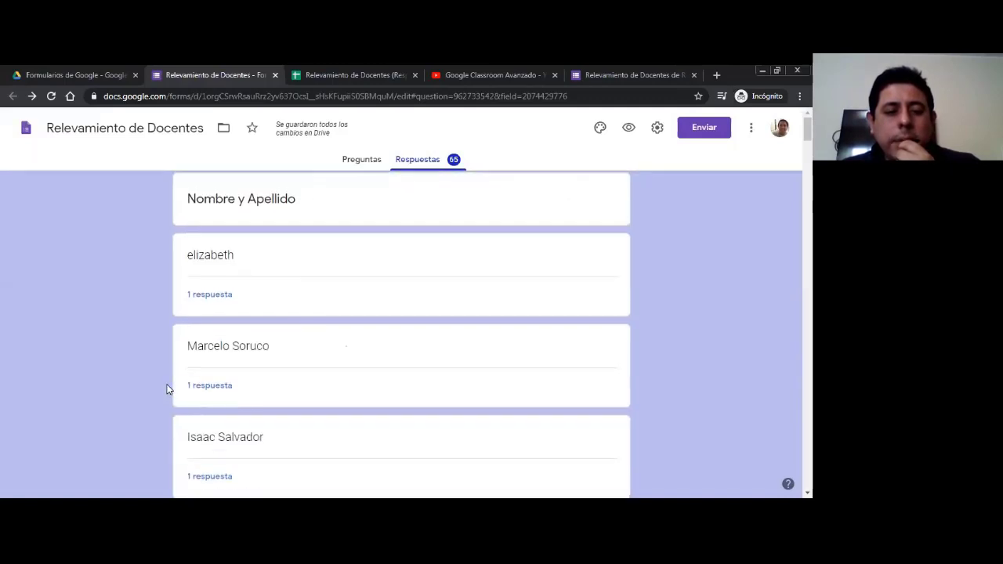
pyautogui.scroll(-7, 166, 389)
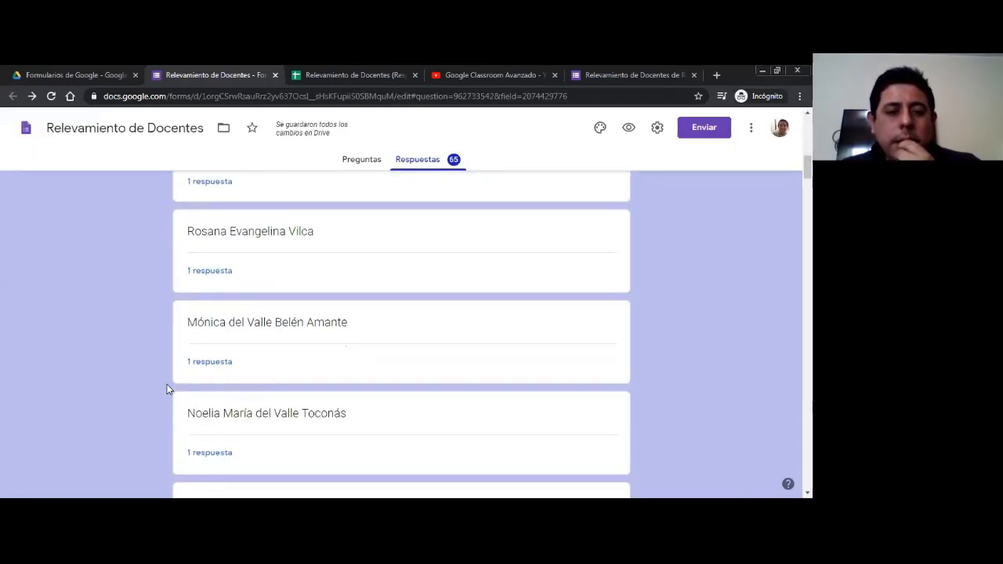
pyautogui.scroll(-5, 140, 399)
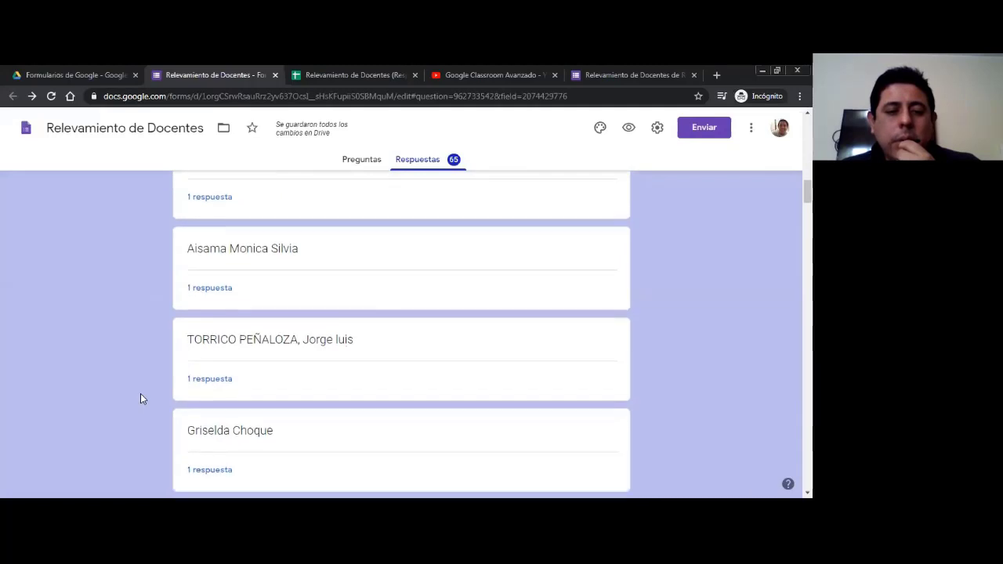
pyautogui.scroll(15, 140, 399)
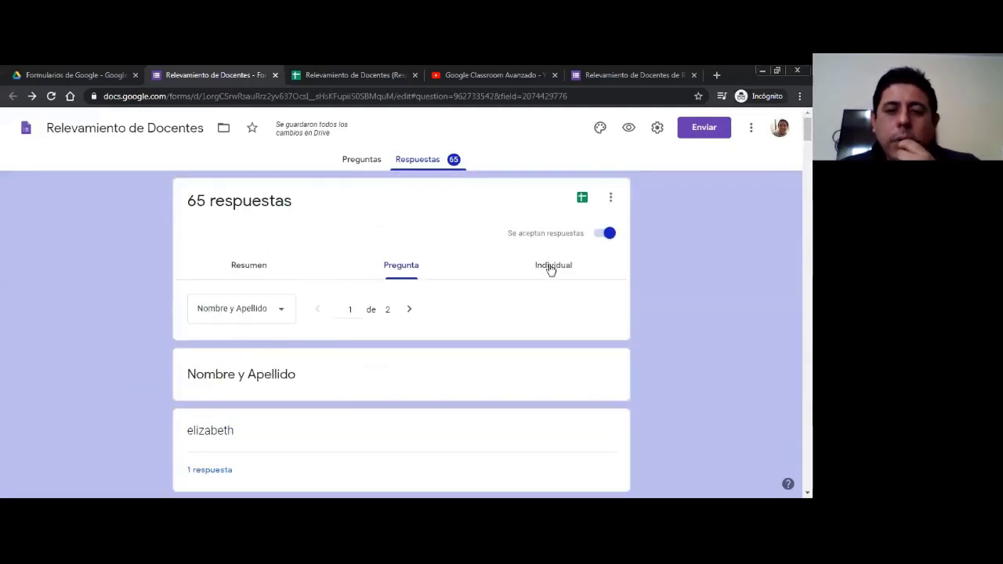
# - Switch to Individual view and browse the list of respondents' email addresses
pyautogui.click(553, 267)
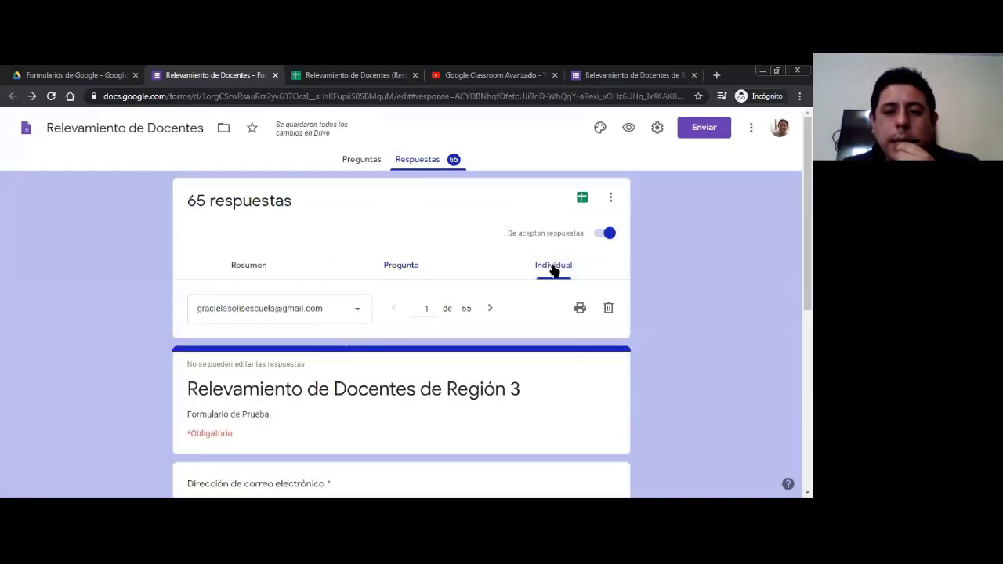
pyautogui.click(359, 313)
pyautogui.scroll(-3, 302, 305)
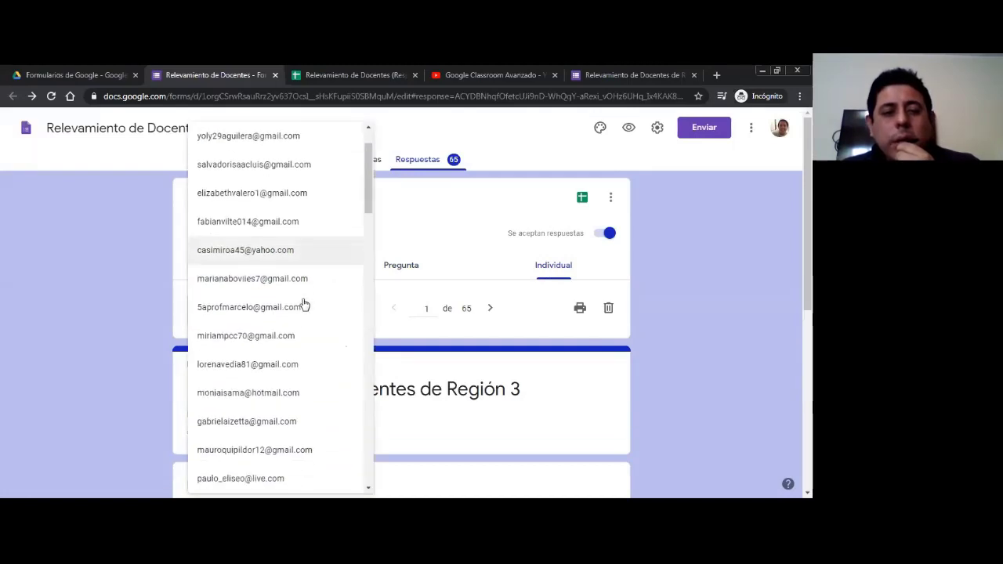
pyautogui.scroll(-3, 290, 329)
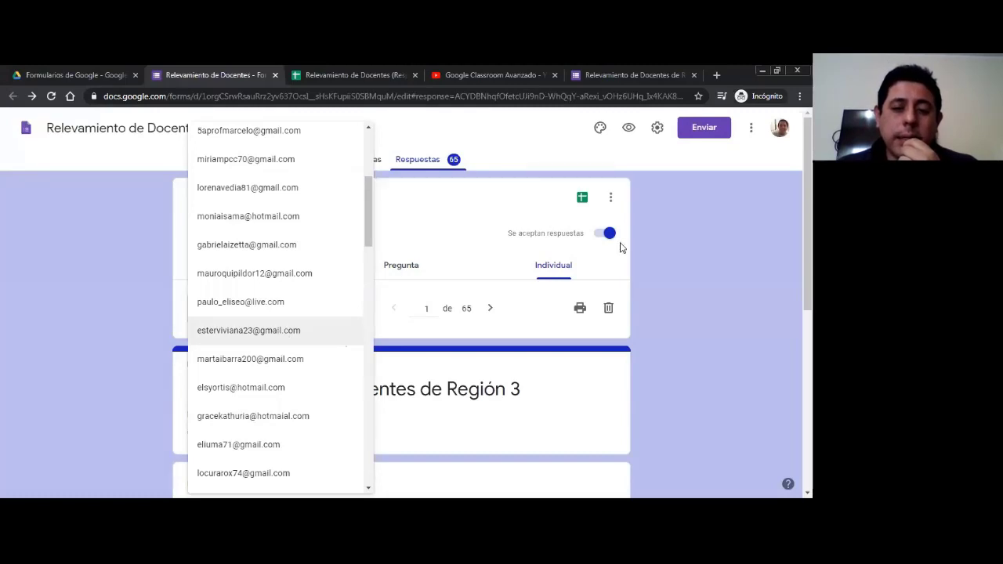
# - Keep the first response, then open the linked Relevamiento de Docentes (Respuestas) spreadsheet
pyautogui.click(650, 274)
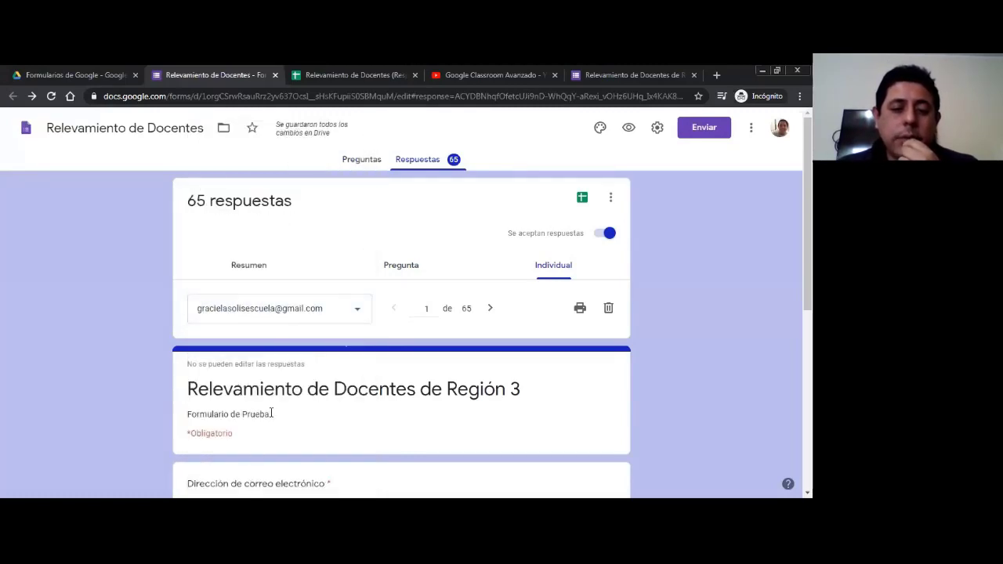
pyautogui.scroll(-1, 271, 412)
pyautogui.scroll(-1, 271, 412)
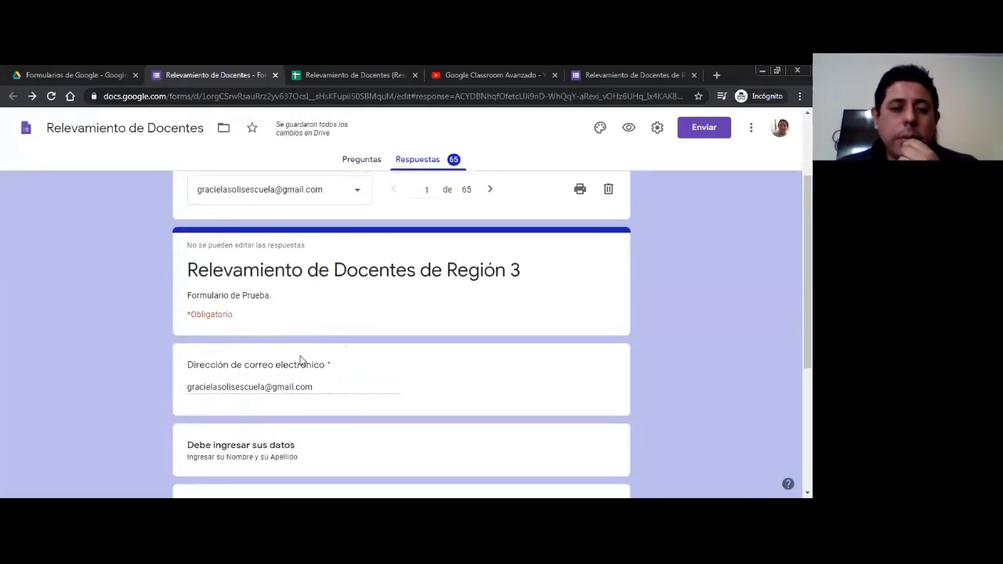
pyautogui.scroll(-3, 300, 358)
pyautogui.scroll(5, 300, 360)
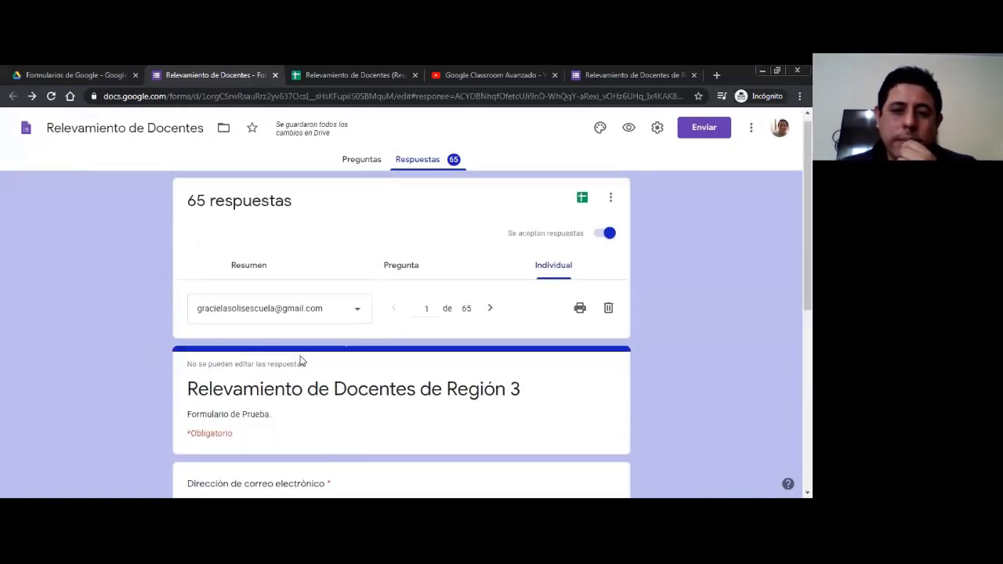
pyautogui.click(582, 200)
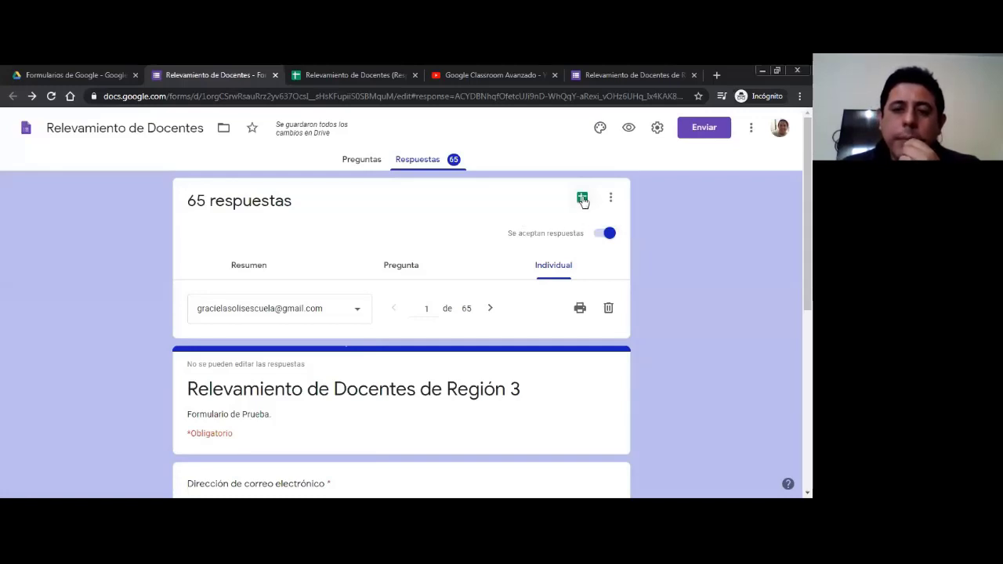
pyautogui.click(583, 200)
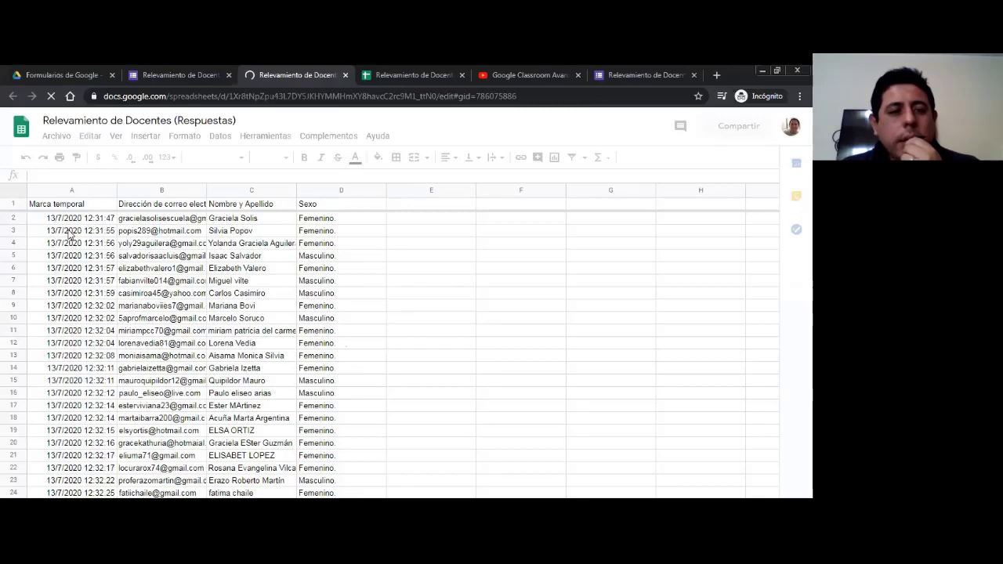
pyautogui.scroll(-2, 94, 311)
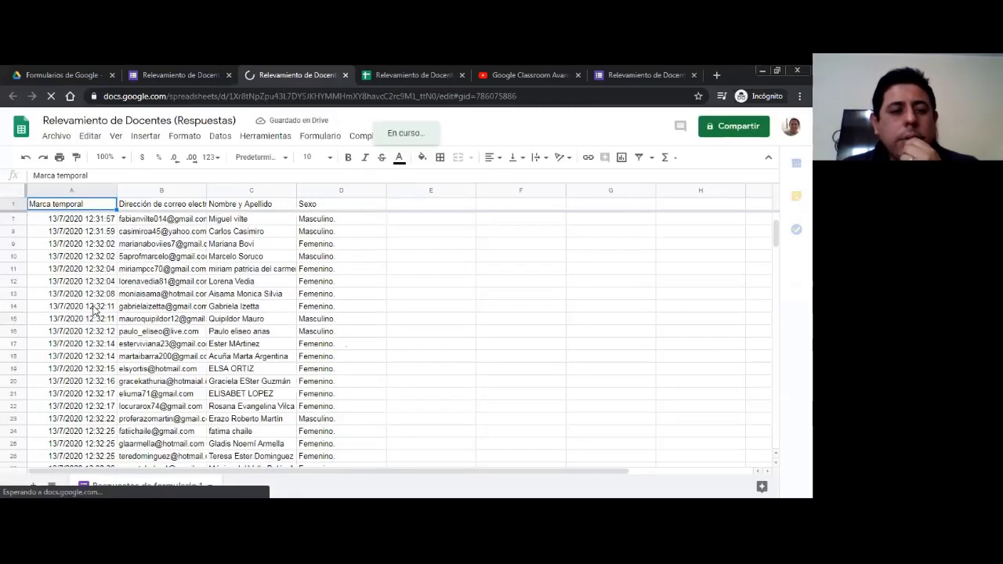
pyautogui.scroll(2, 94, 310)
pyautogui.click(354, 222)
pyautogui.scroll(-3, 356, 225)
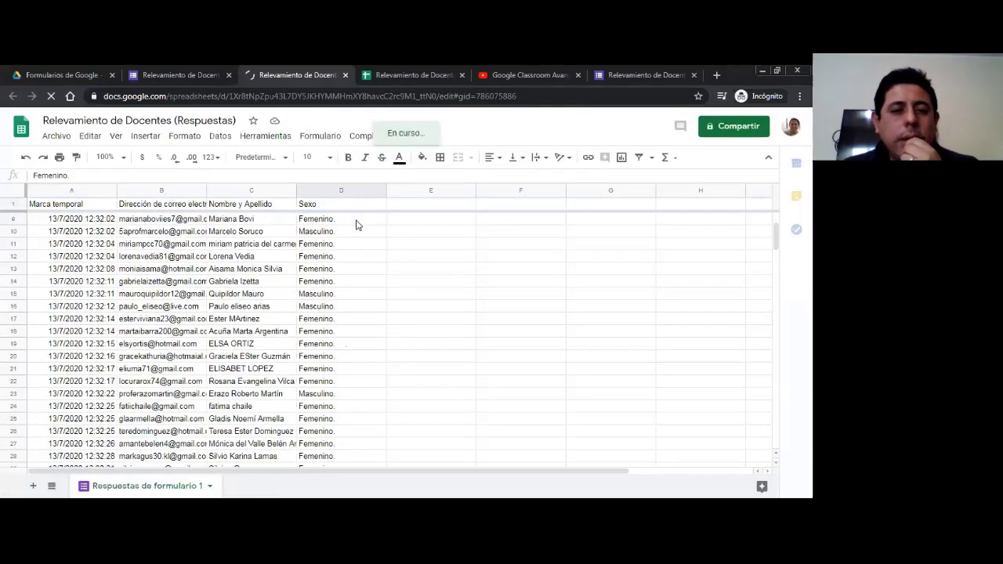
pyautogui.scroll(-5, 356, 225)
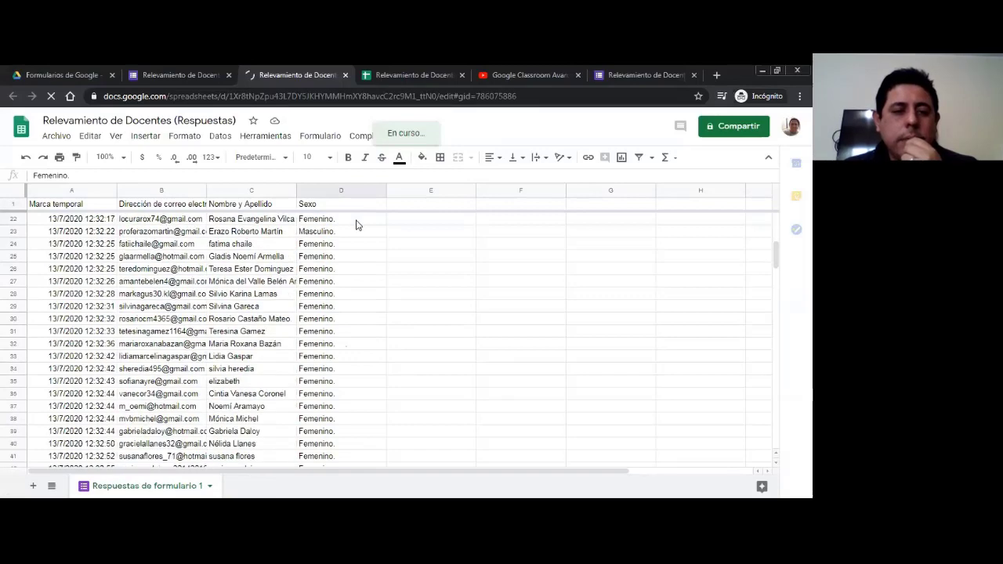
pyautogui.scroll(-10, 163, 331)
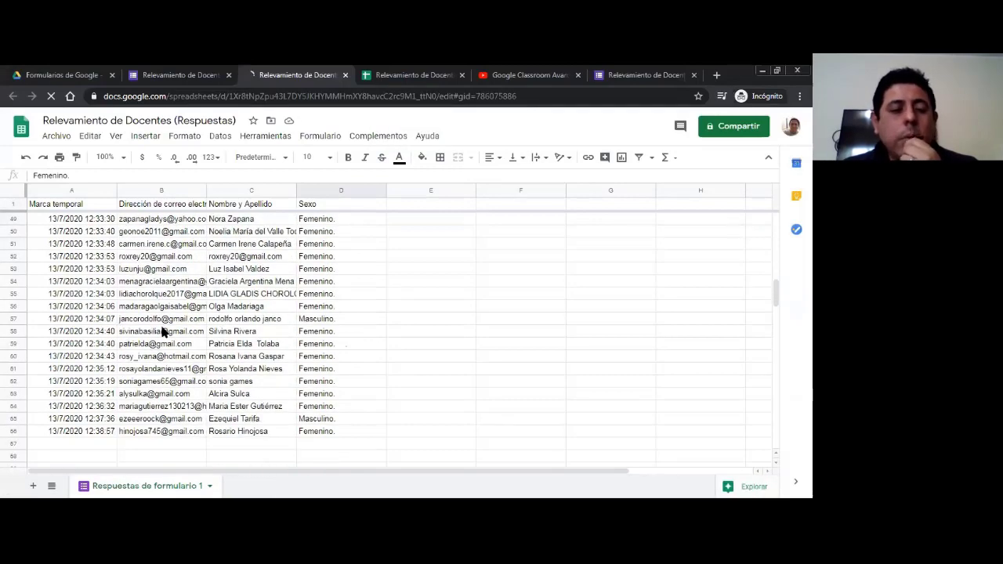
pyautogui.scroll(11, 163, 331)
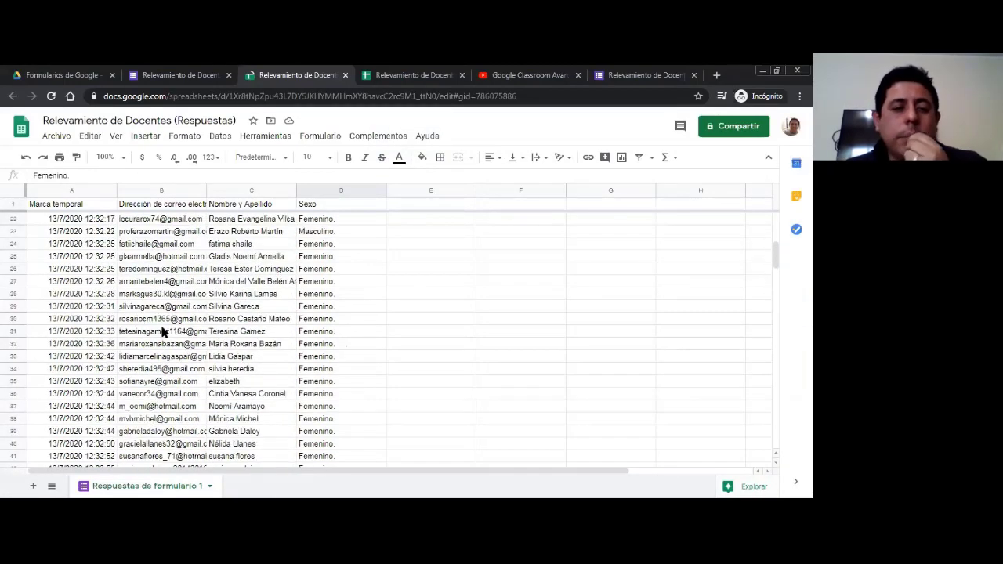
pyautogui.scroll(2, 163, 331)
pyautogui.scroll(2, 163, 332)
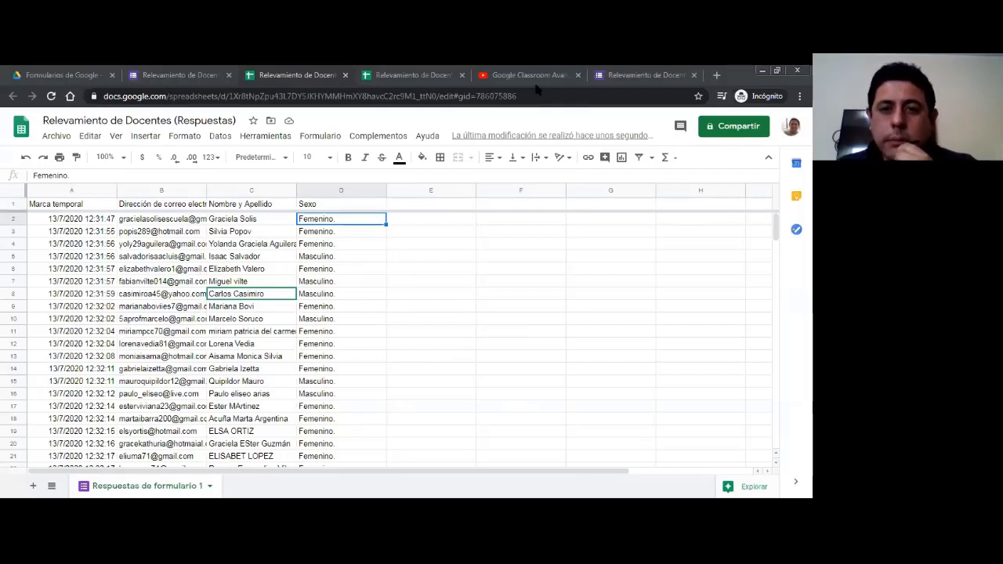
pyautogui.click(662, 311)
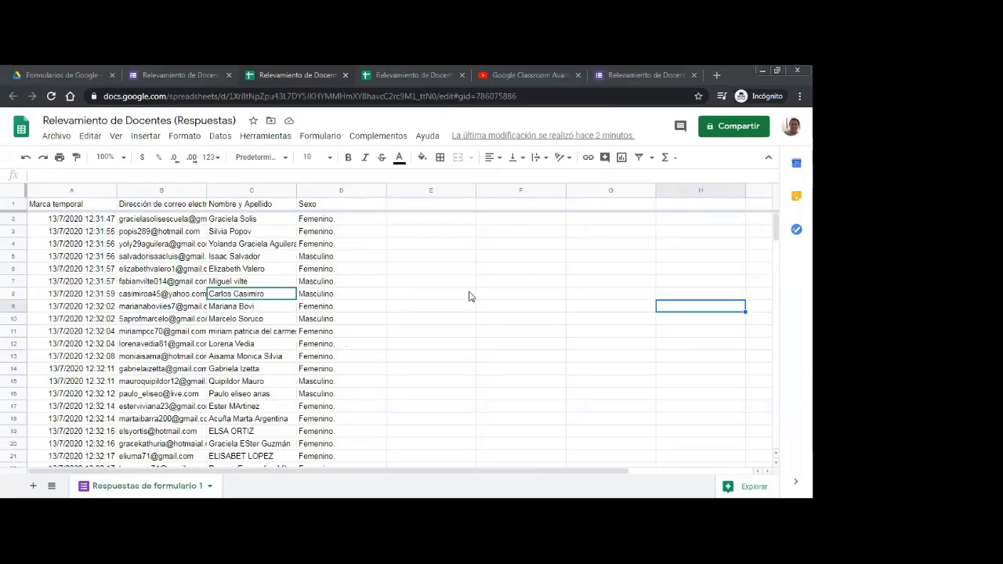
pyautogui.click(405, 297)
pyautogui.click(124, 298)
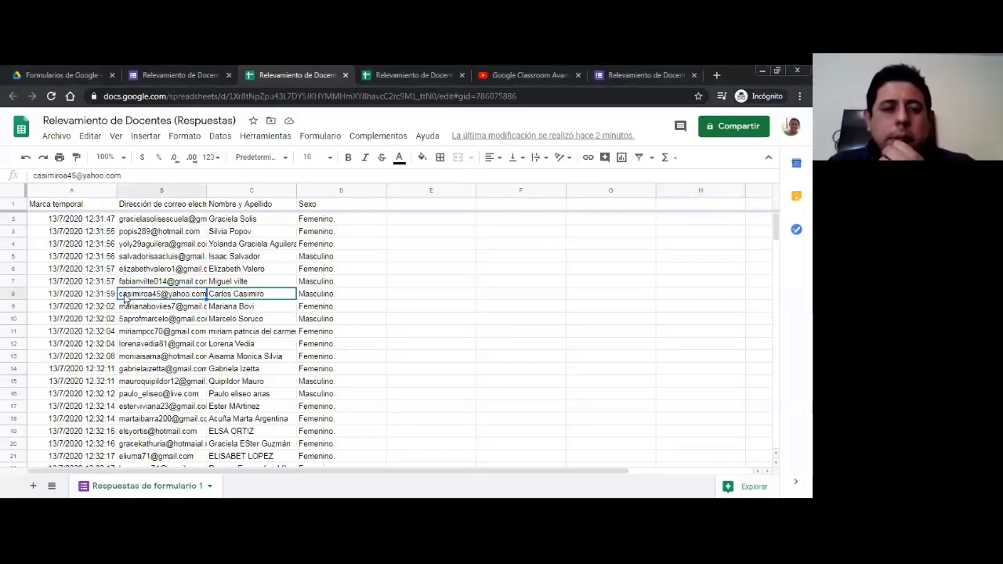
pyautogui.click(371, 294)
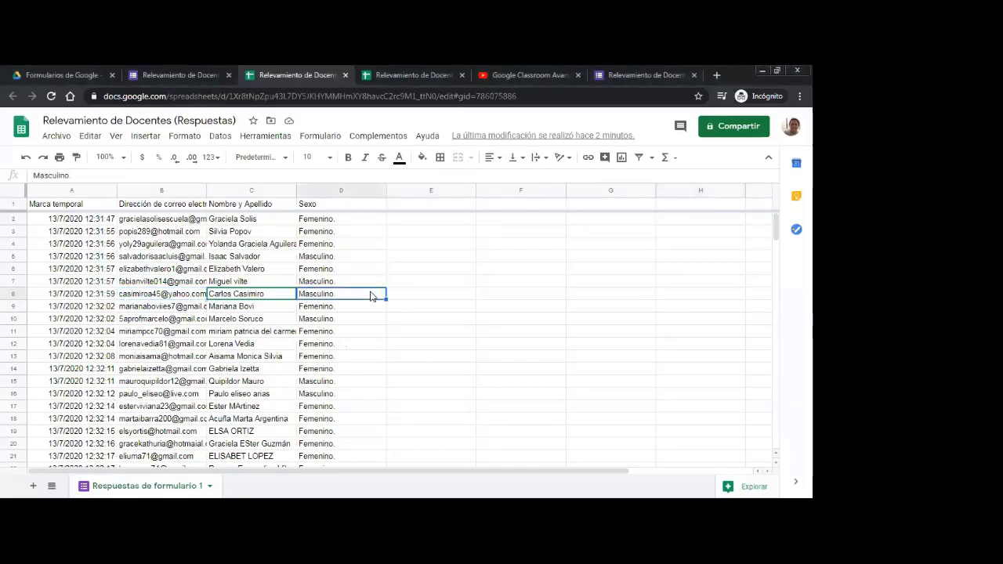
pyautogui.click(430, 295)
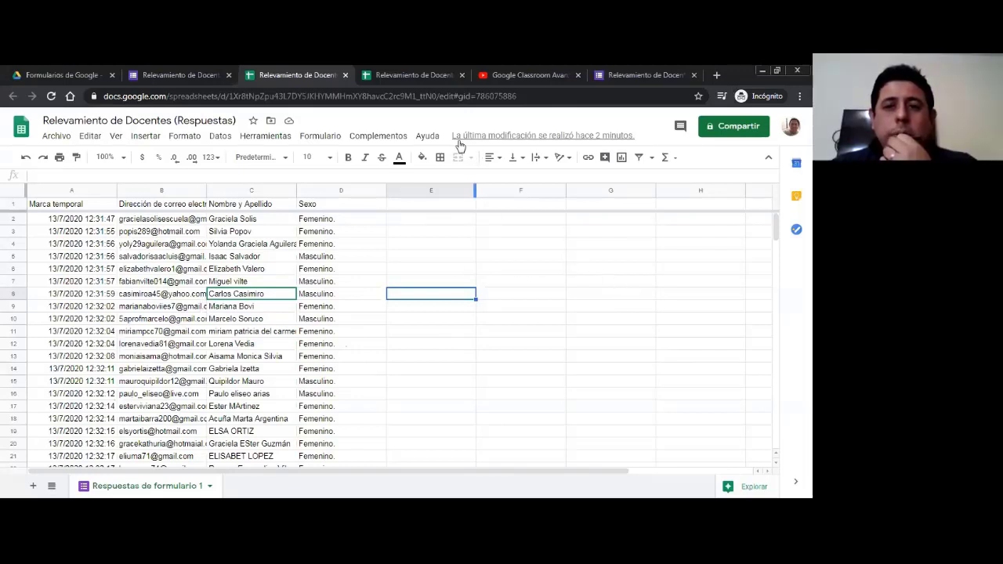
# - Review the first individual response (1 of 68) on the Forms responses page, then return to its top
pyautogui.click(151, 76)
pyautogui.scroll(-3, 359, 365)
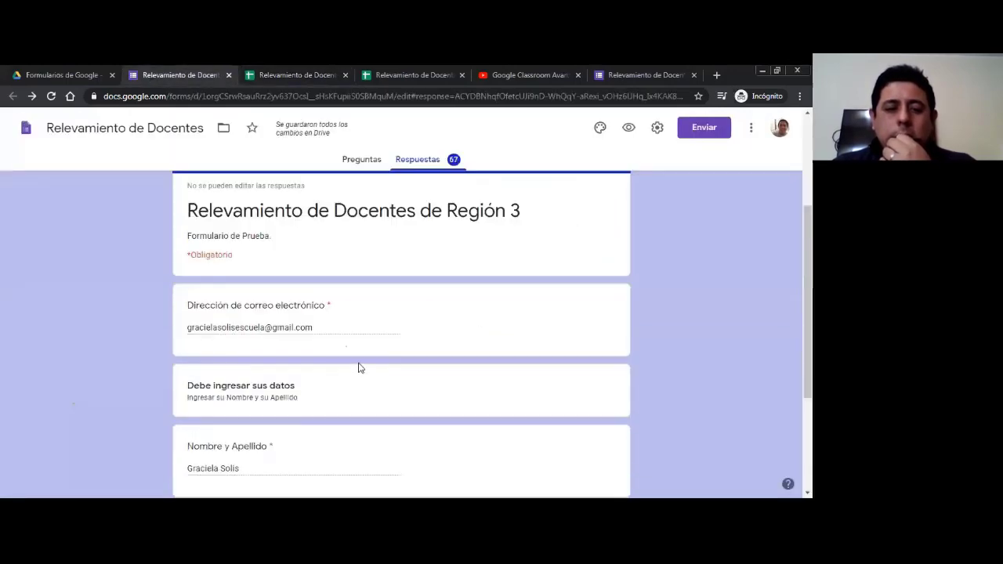
pyautogui.scroll(-3, 255, 463)
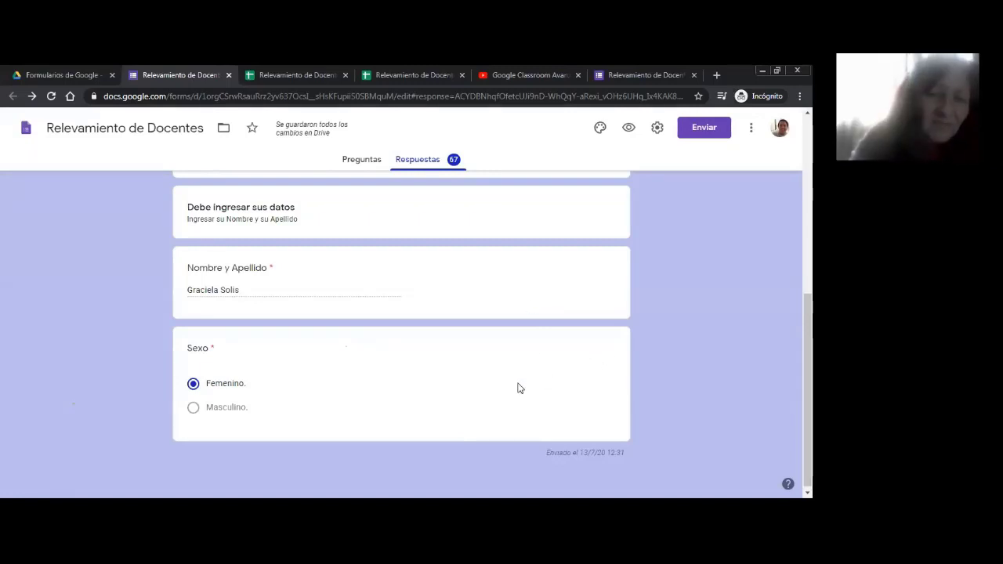
pyautogui.scroll(3, 518, 387)
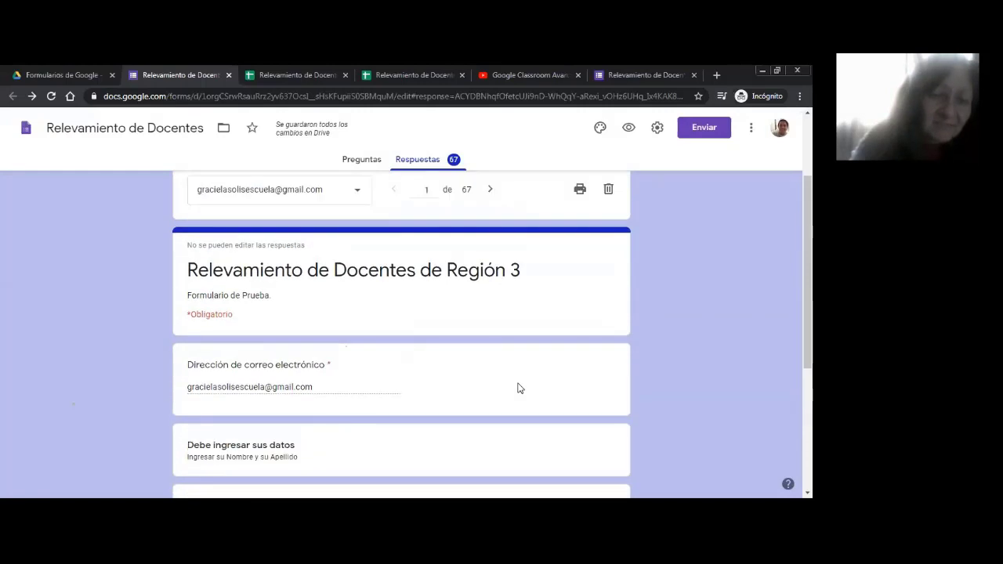
pyautogui.scroll(-3, 517, 388)
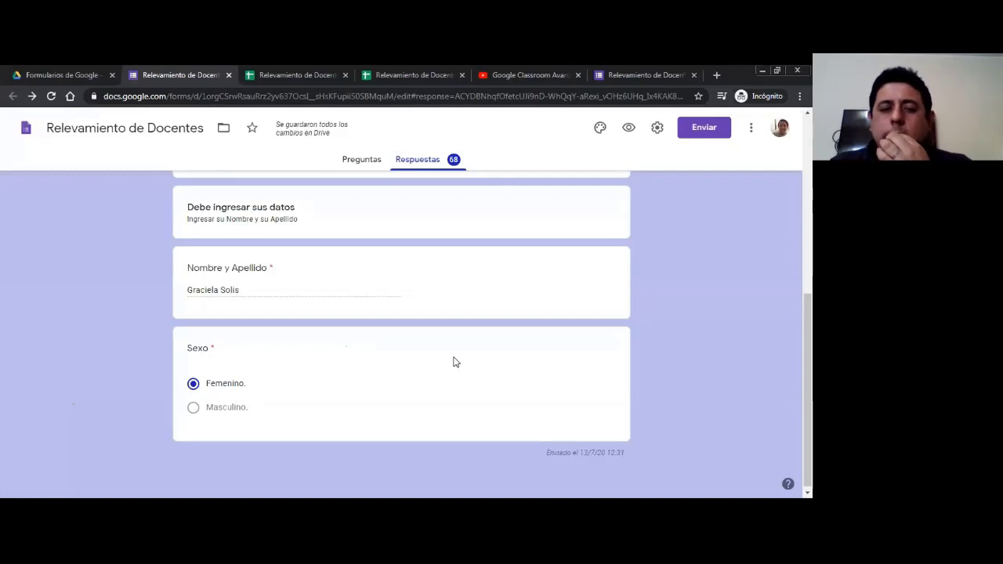
pyautogui.scroll(3, 698, 316)
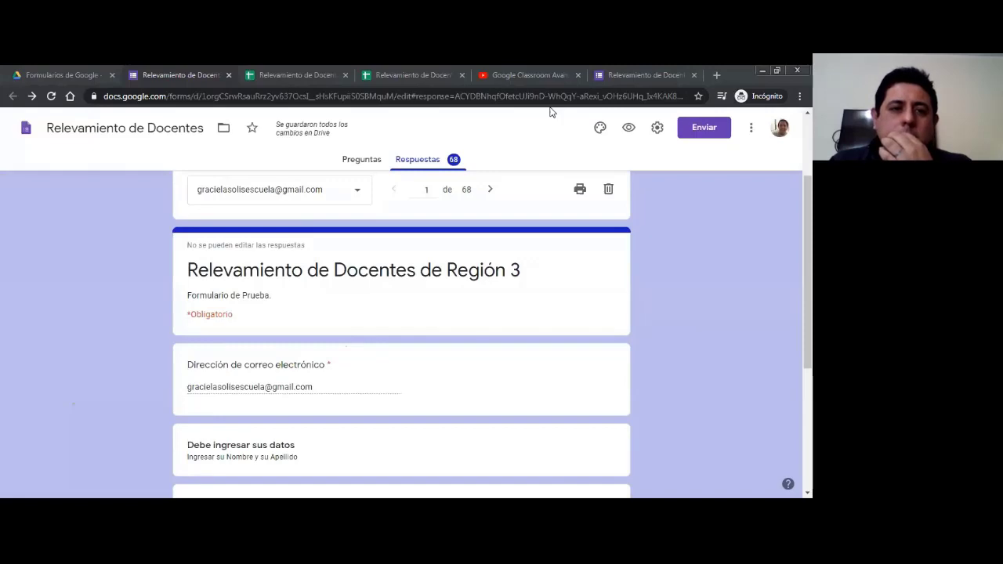
# - Look over the timestamp, e-mail, name and Sexo columns in the 'Relevamiento de Docentes (Respuestas)' spreadsheet
pyautogui.hotkey('ctrl', 'Tab')
pyautogui.scroll(-4, 154, 380)
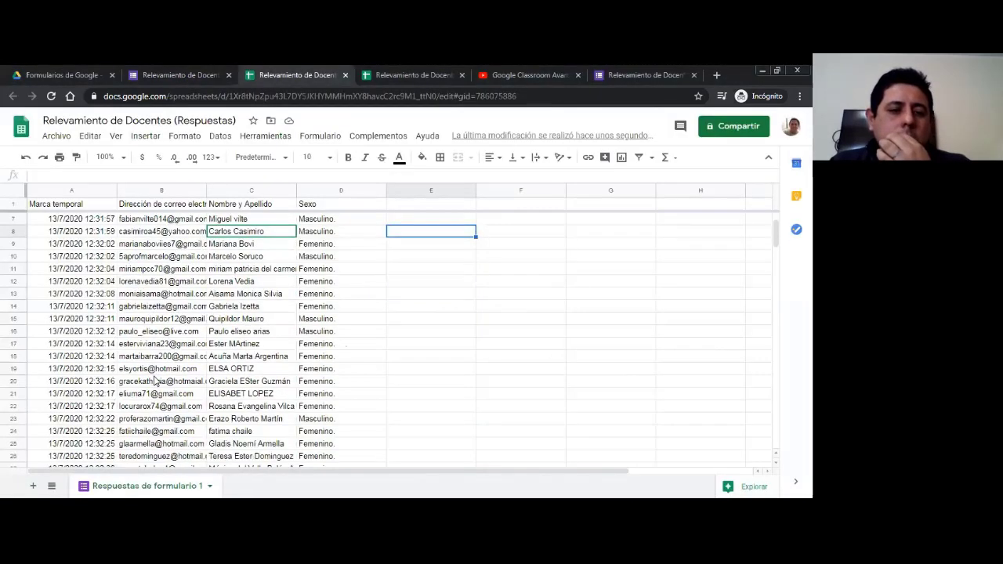
pyautogui.scroll(-6, 154, 381)
pyautogui.scroll(10, 154, 381)
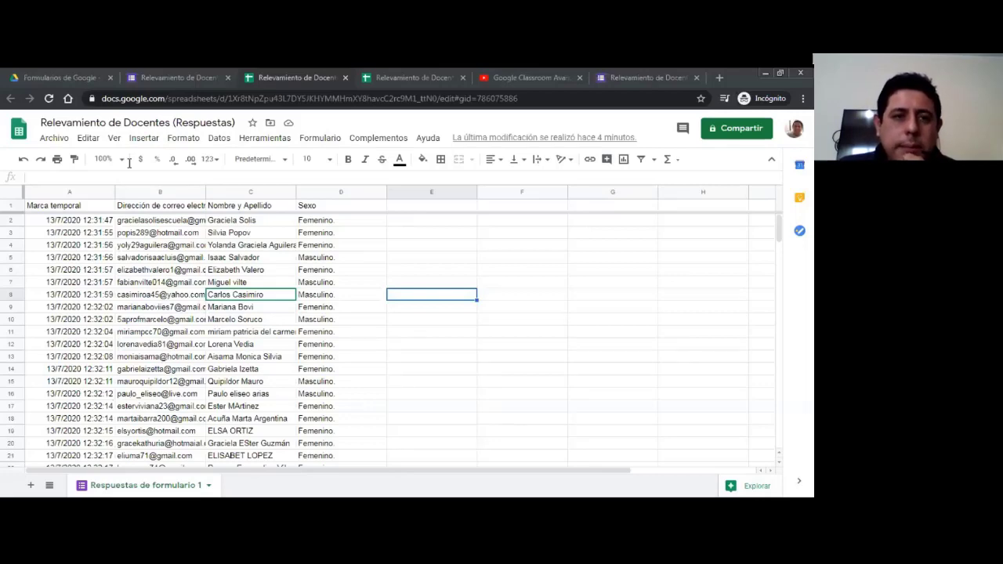
# - Go from the Google Classroom Avanzado video to the AED Jujuy channel page
pyautogui.click(546, 82)
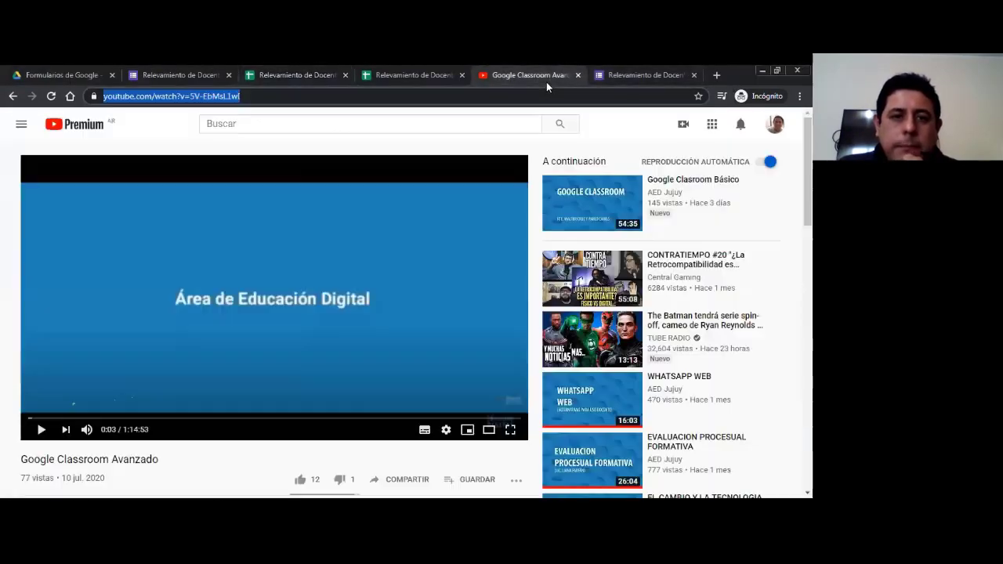
pyautogui.scroll(-1, 206, 443)
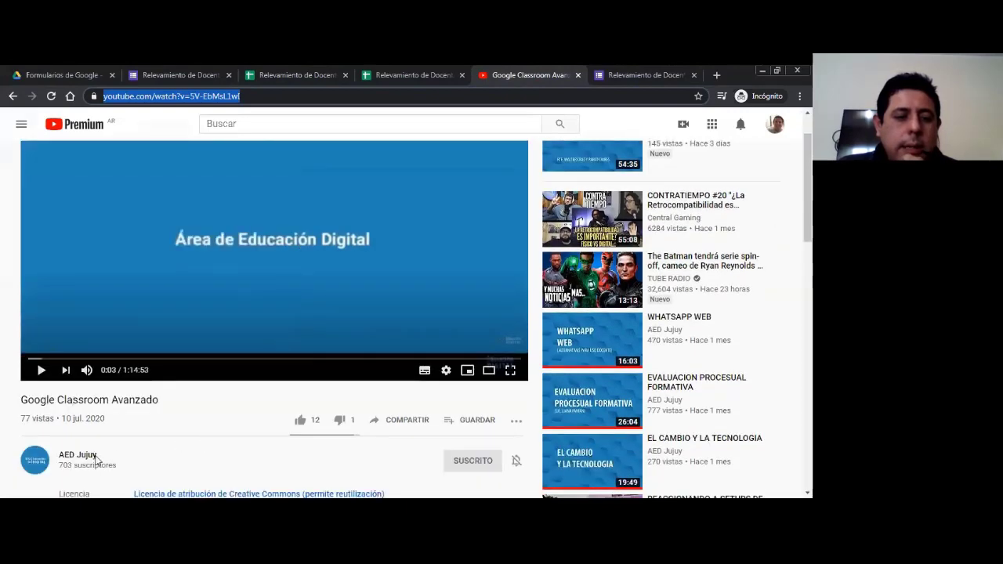
pyautogui.click(86, 456)
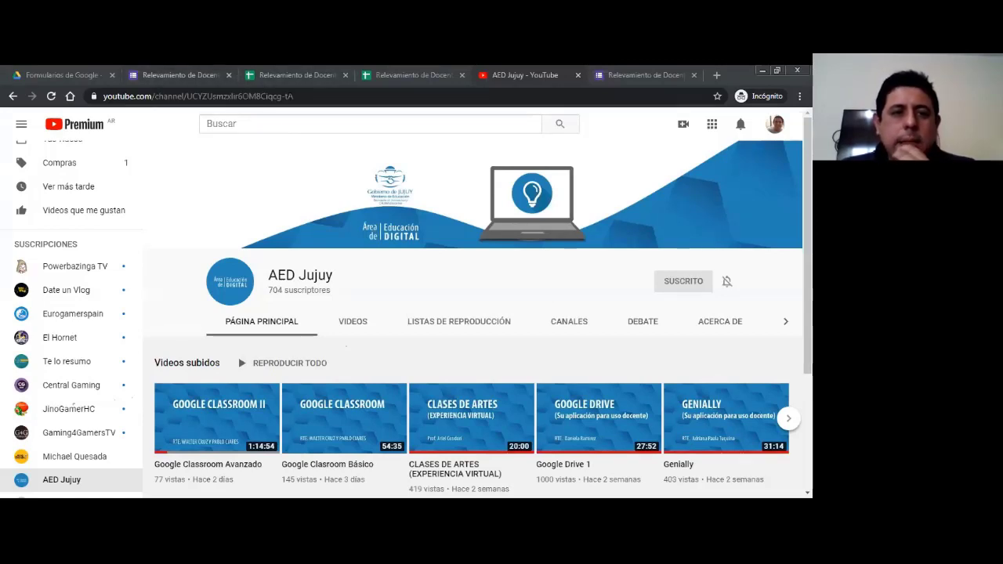
# - Show the Relevamiento de Docentes form's send link, shortened to a forms.gle URL
pyautogui.click(215, 79)
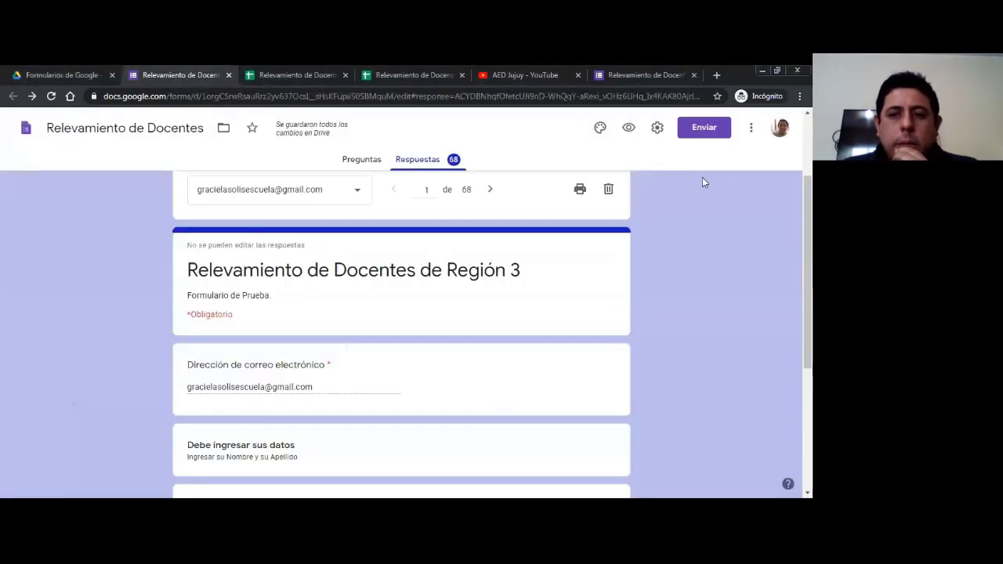
pyautogui.click(704, 128)
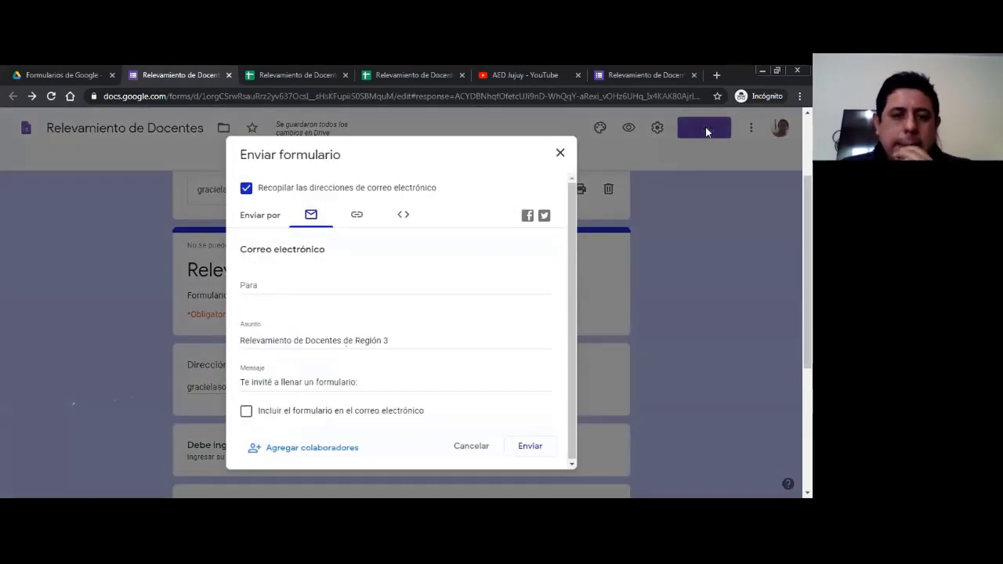
pyautogui.click(357, 216)
pyautogui.click(246, 291)
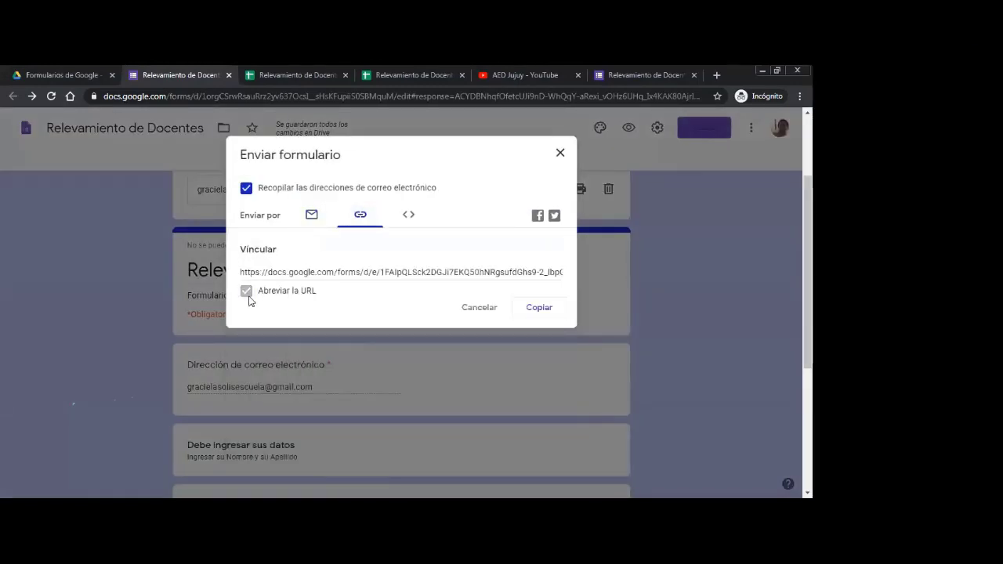